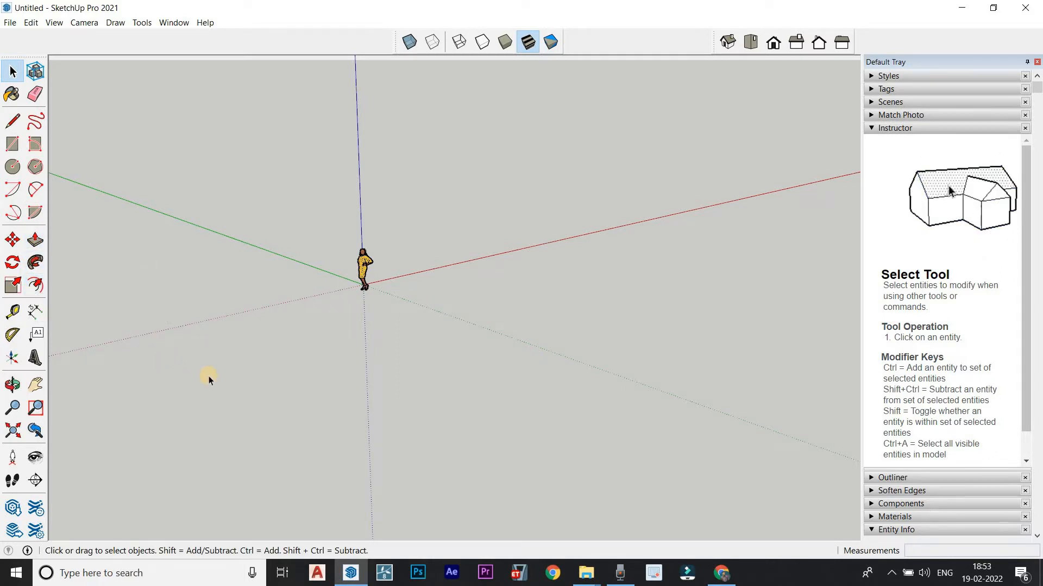
middle_drag(102, 434, 218, 353)
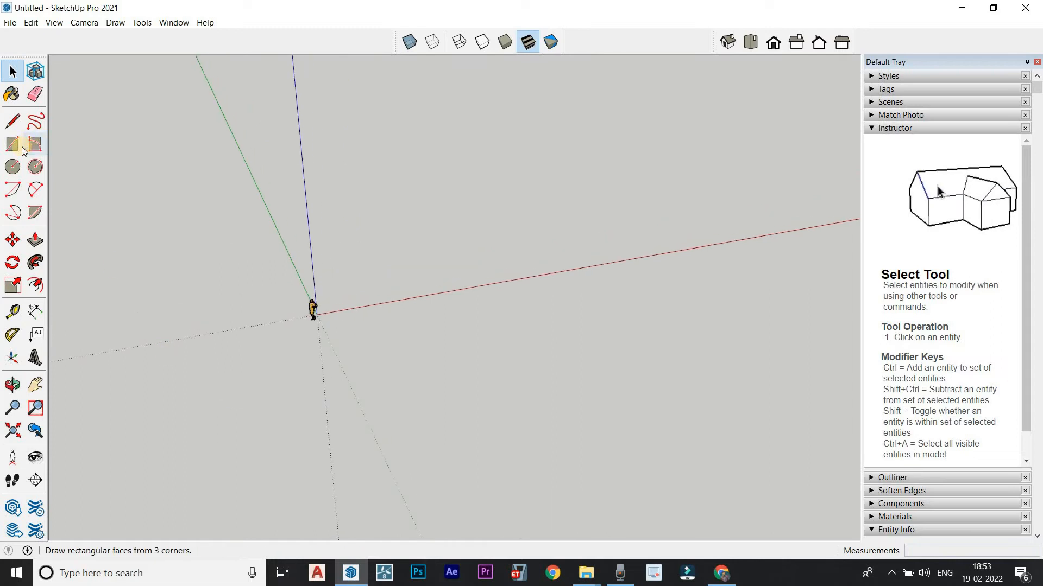
click(14, 188)
middle_drag(261, 380, 354, 274)
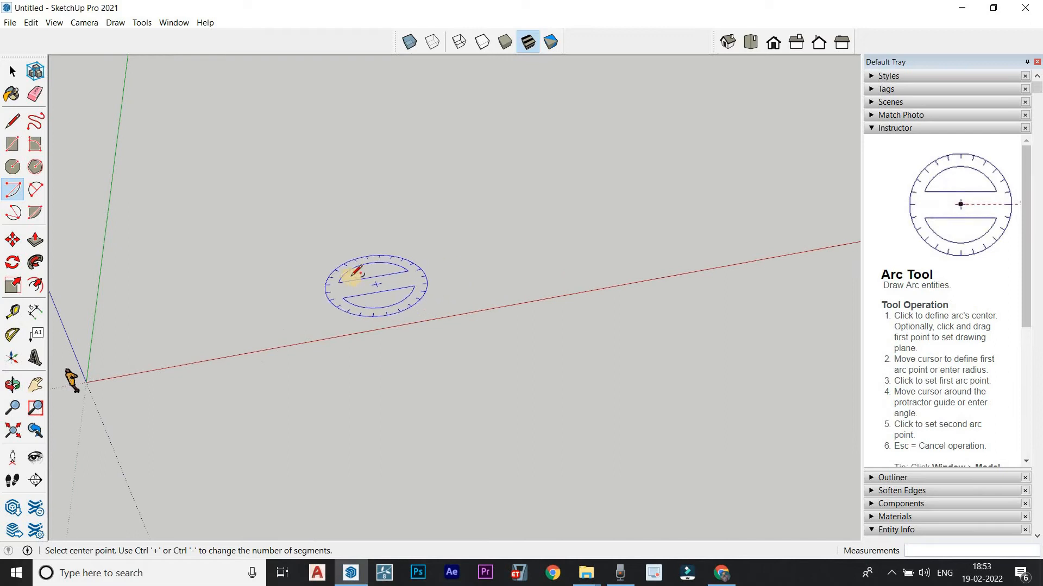
click(340, 301)
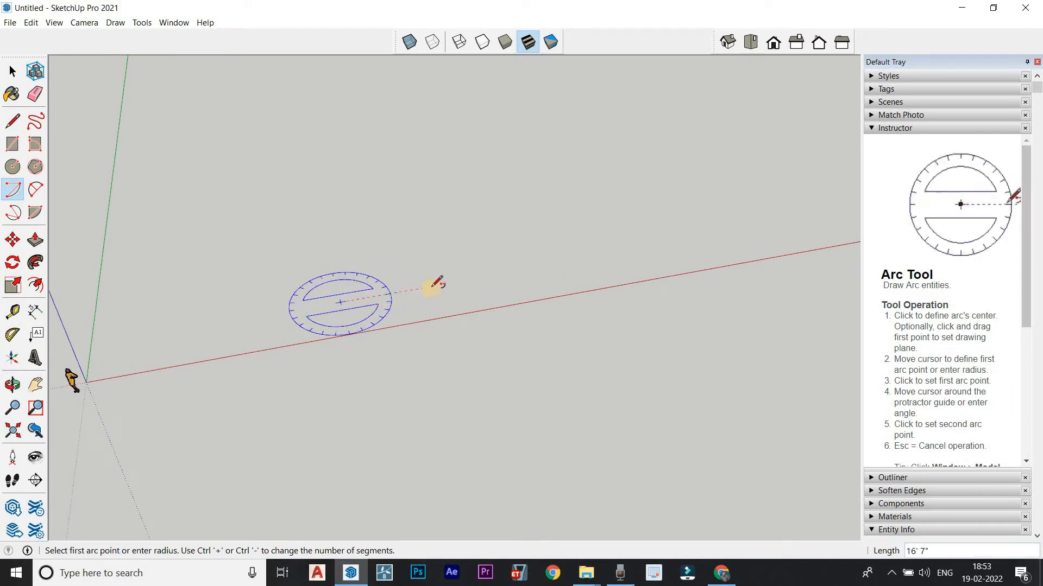
click(466, 280)
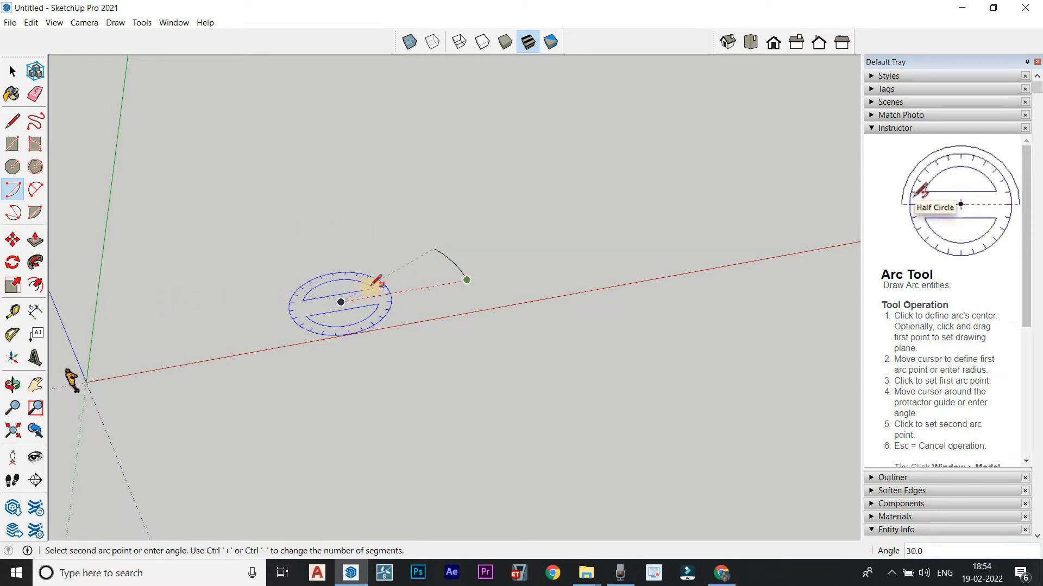
key(Escape)
Step: Draw a half-circle arc from its centre on the ground plane, starting along the red axis direction, and undo it
click(344, 307)
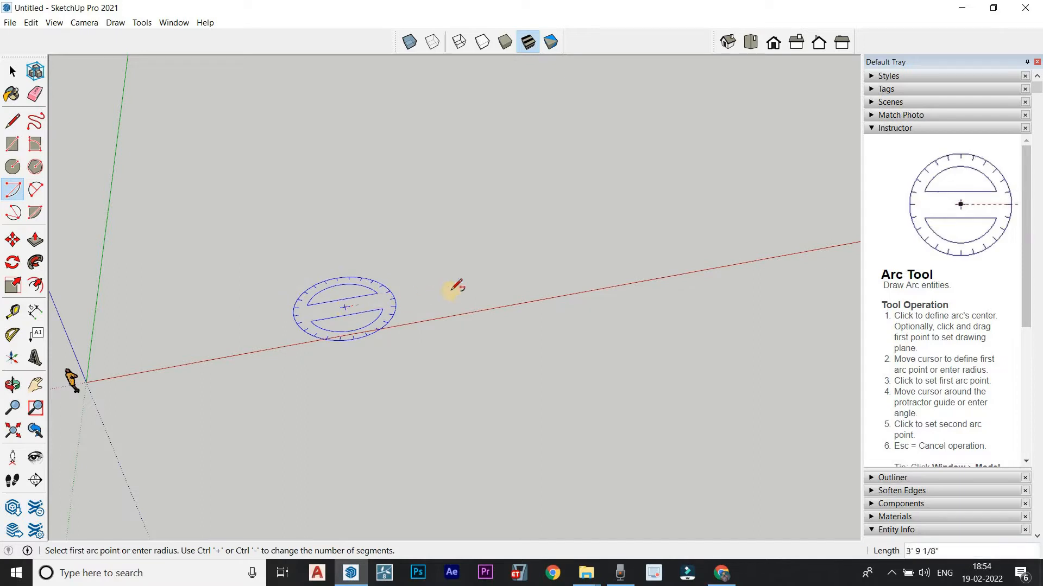
click(492, 281)
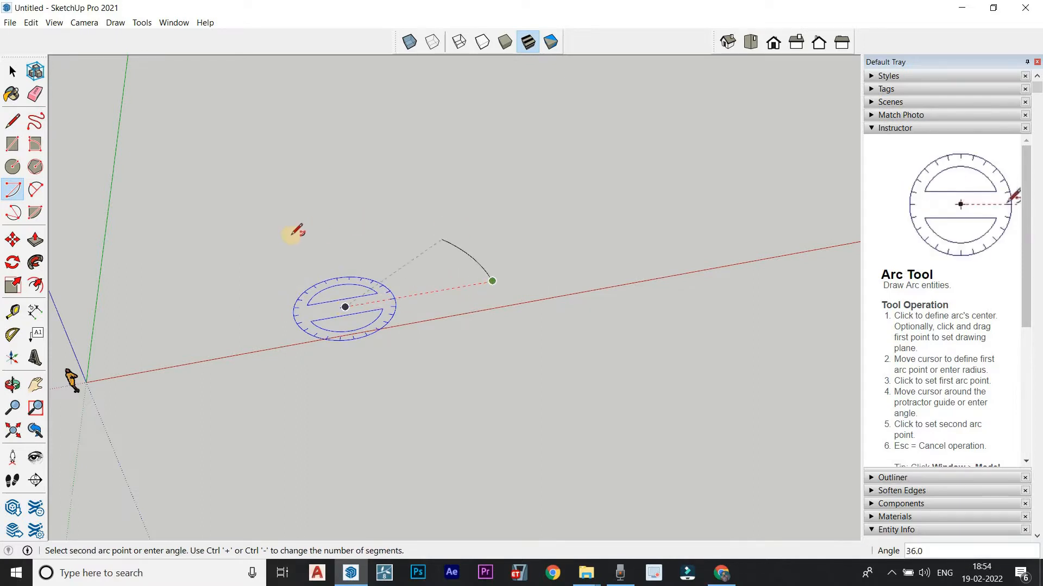
click(198, 334)
middle_drag(312, 382, 387, 409)
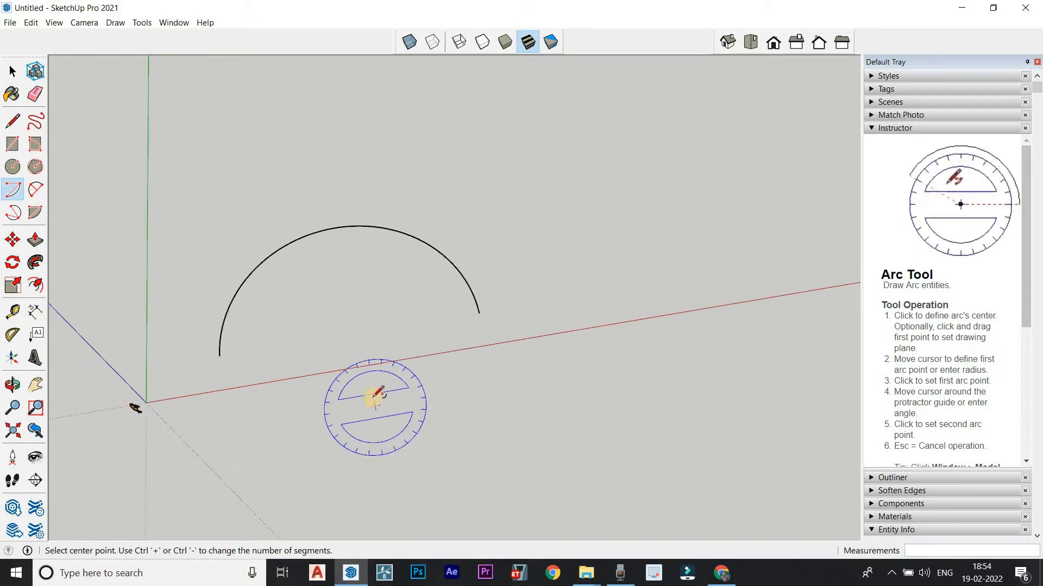
key(ctrl+z)
Step: Draw a 120° arc with a radius of about 47' on the ground plane and undo it
click(385, 316)
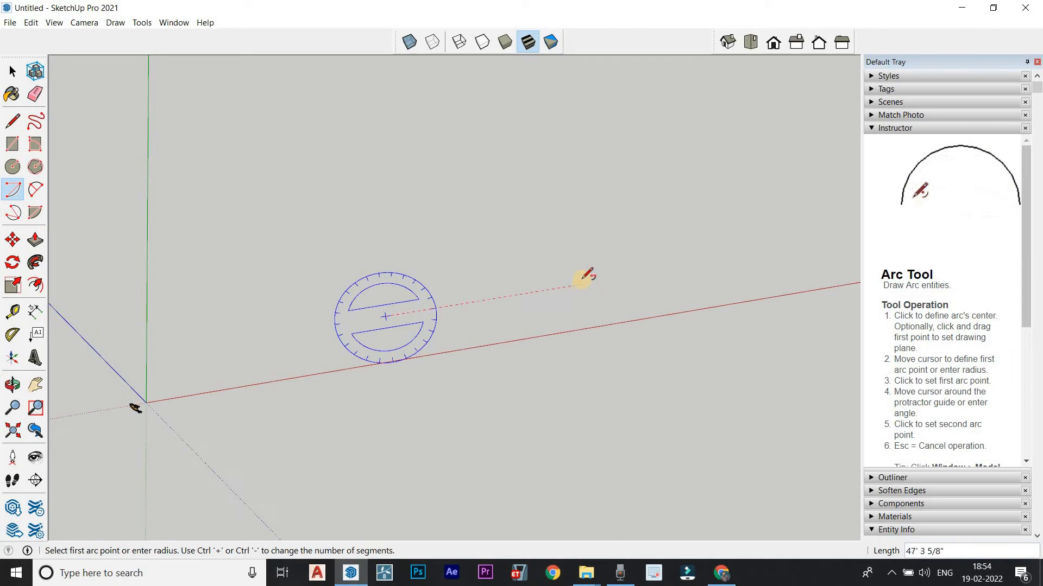
click(581, 284)
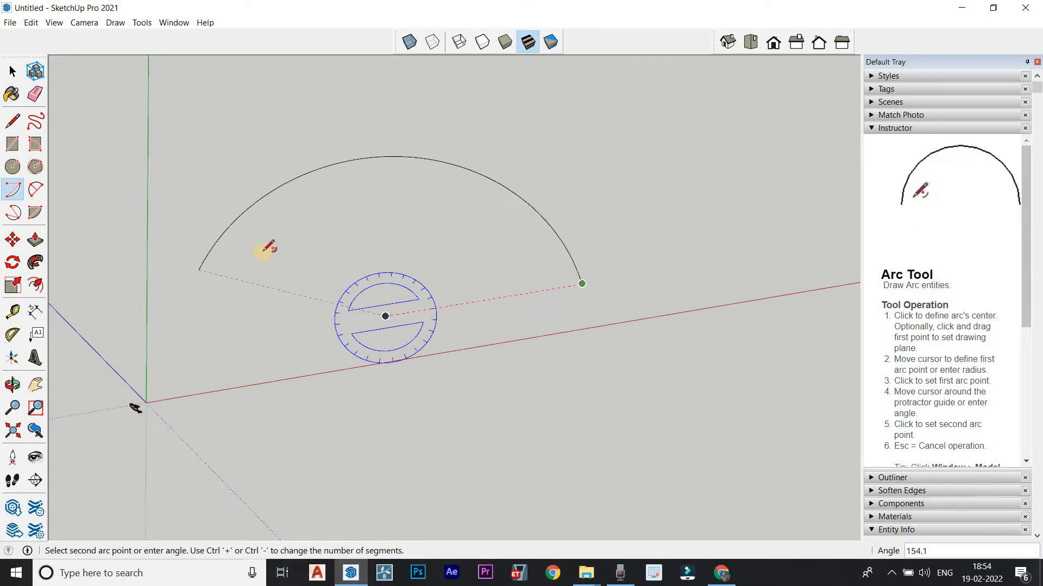
click(290, 202)
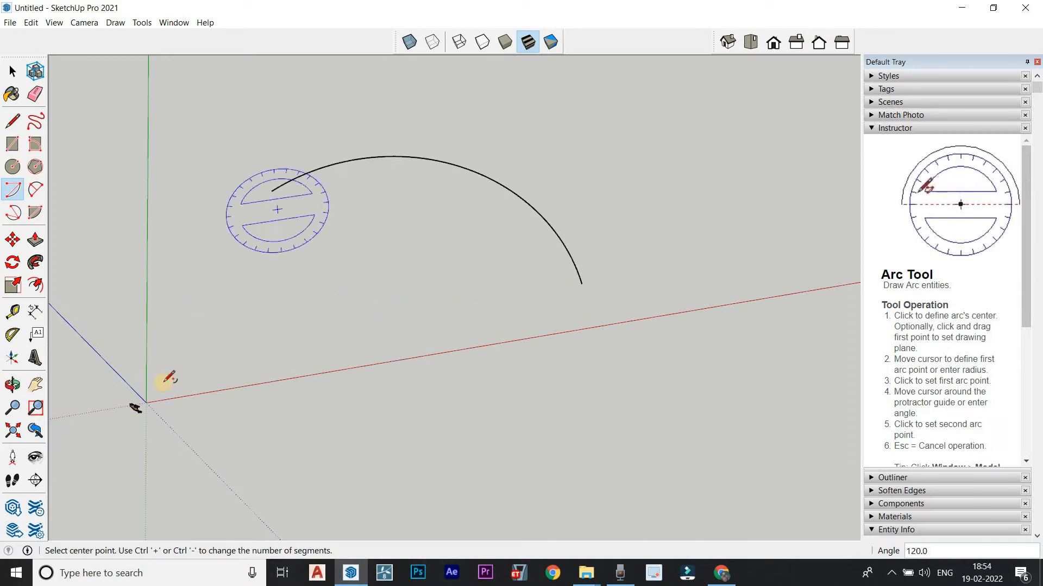
key(ctrl+z)
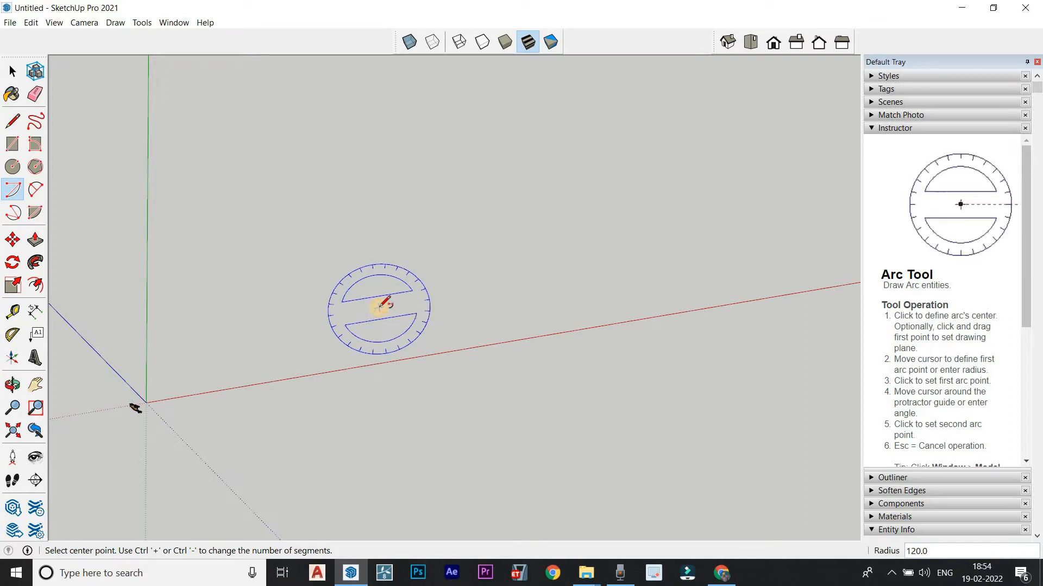
Step: Draw an arc on the ground plane with a 40' radius along the red axis direction and a 45° angle
click(379, 308)
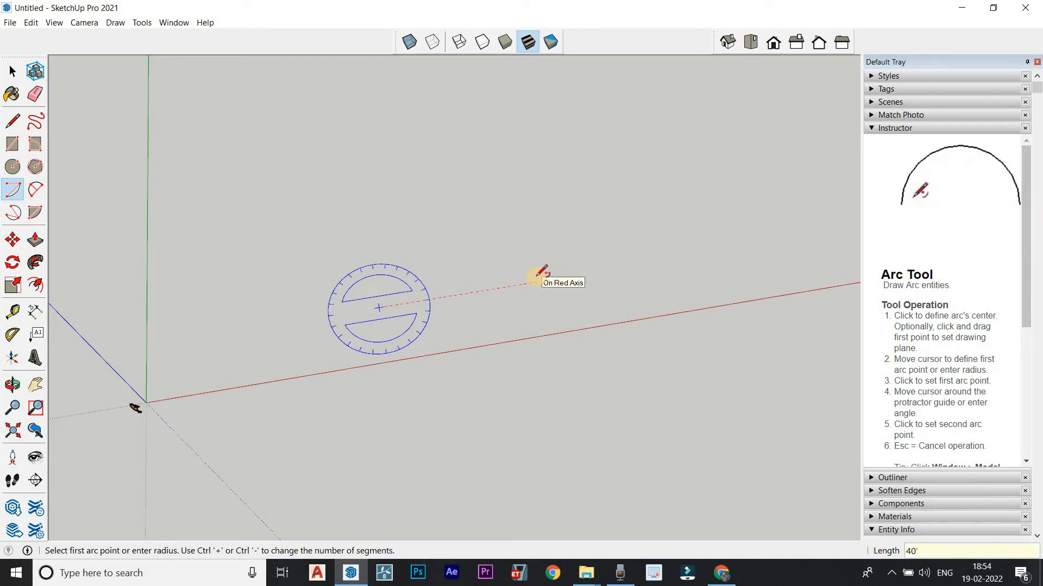
key(Return)
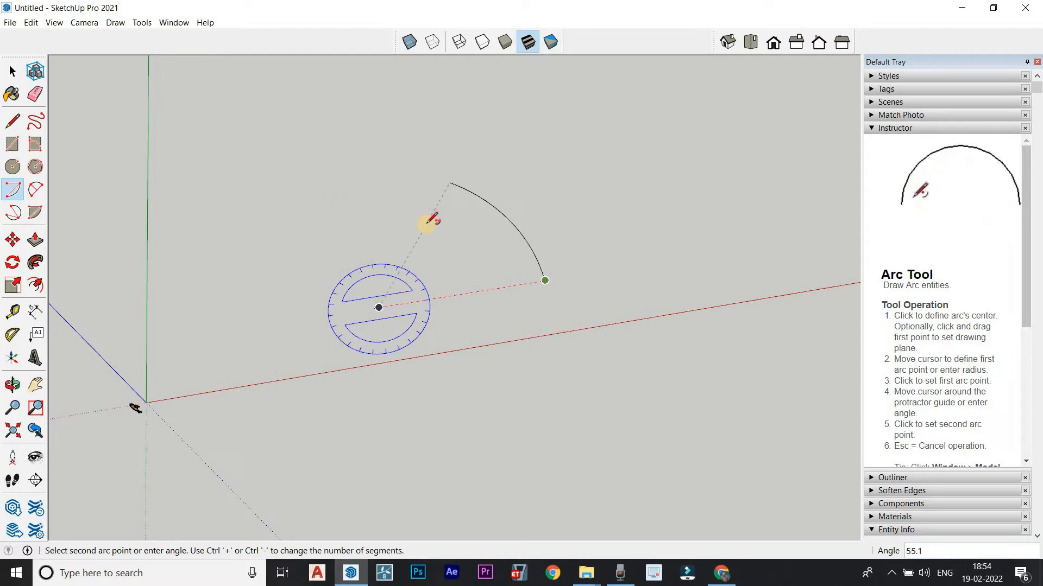
key(Return)
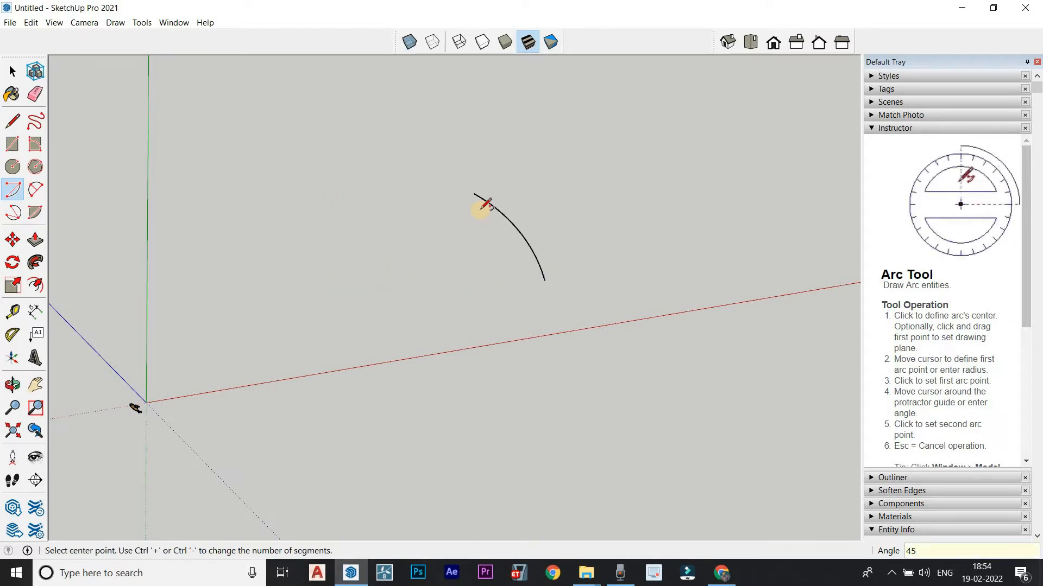
Step: Draw a 90° arc on the ground plane, starting along the red axis direction, and undo it
click(392, 290)
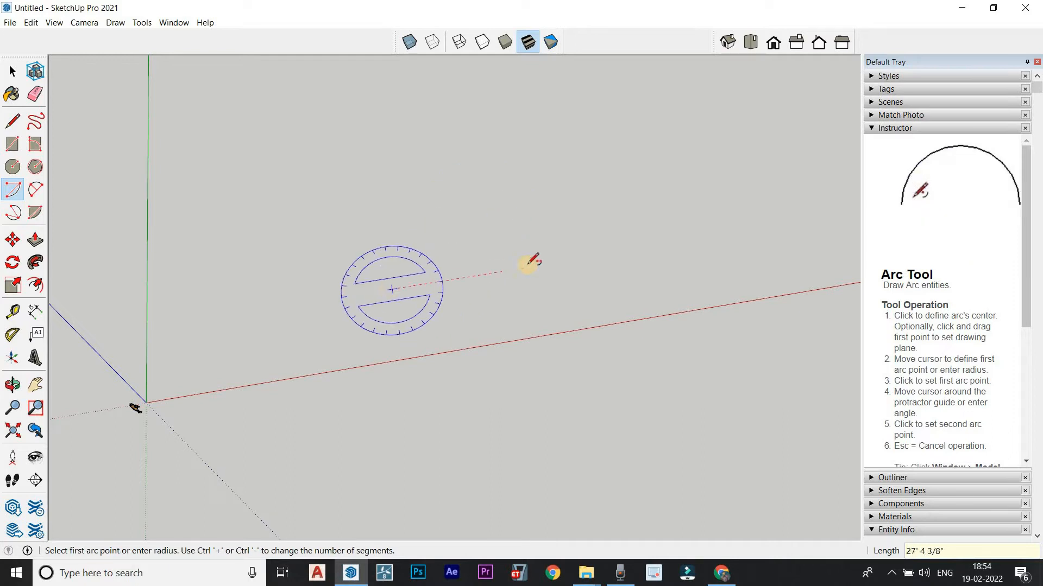
click(555, 263)
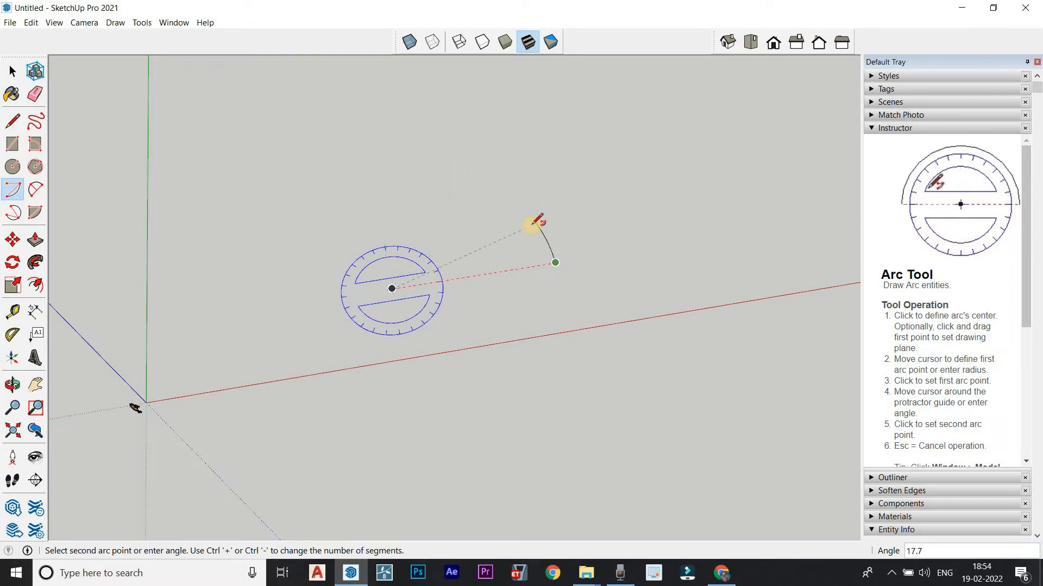
text(90)
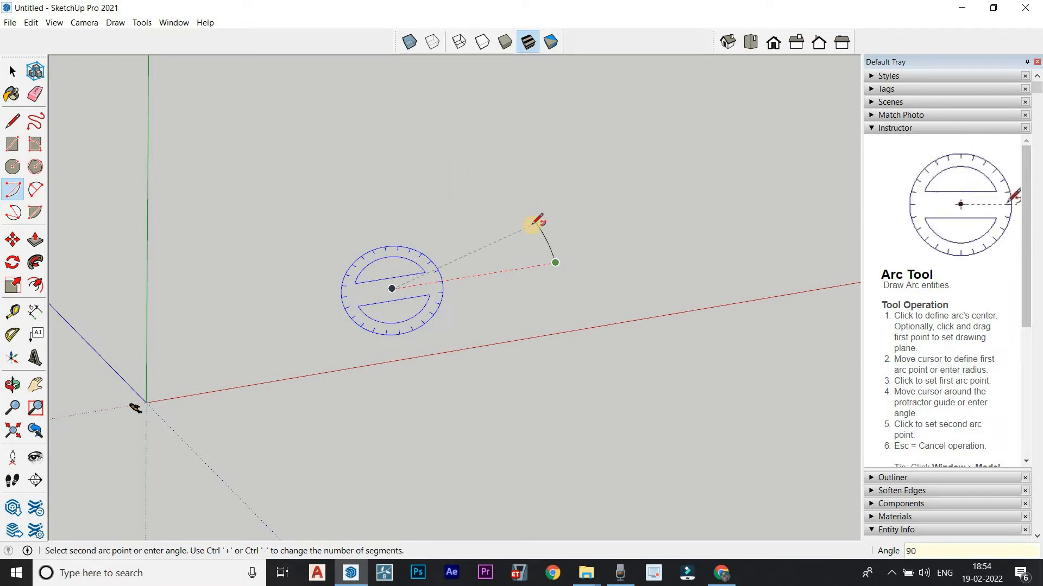
key(Return)
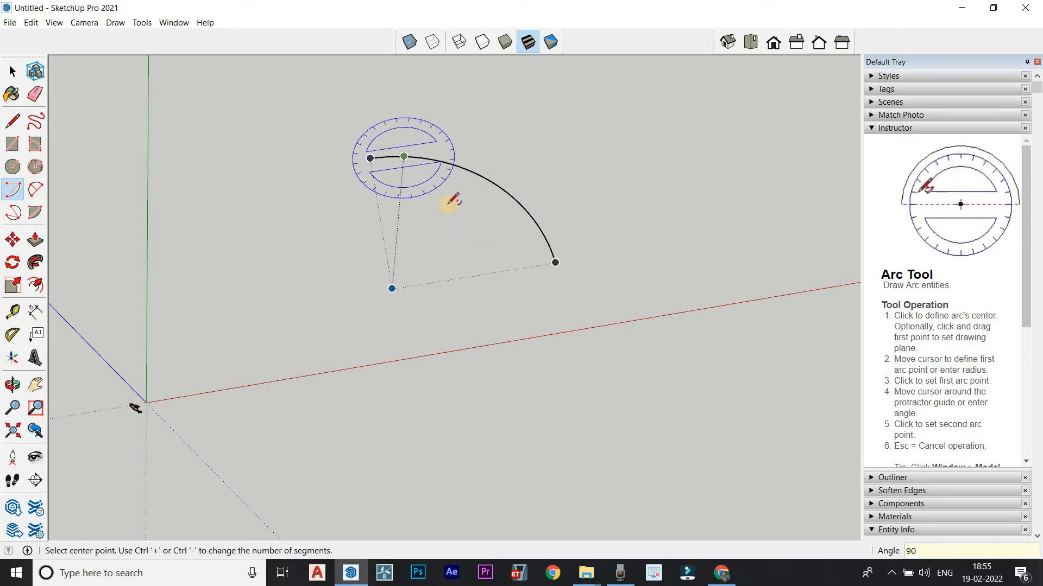
key(ctrl+z)
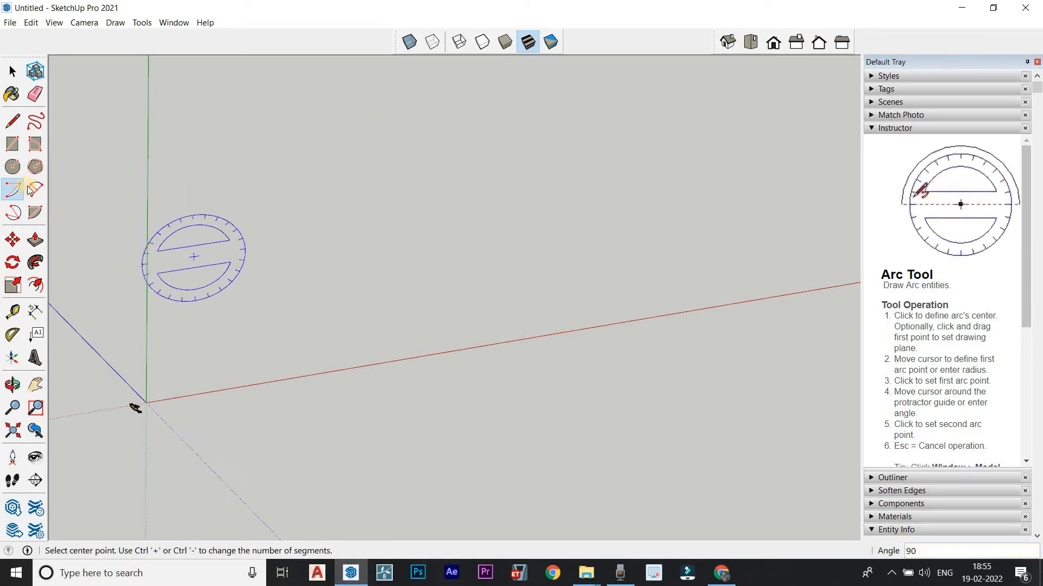
Step: Draw a corner-to-corner rectangle about 15' by 31' on the ground beside the red axis and undo it
middle_drag(380, 298, 222, 221)
click(12, 144)
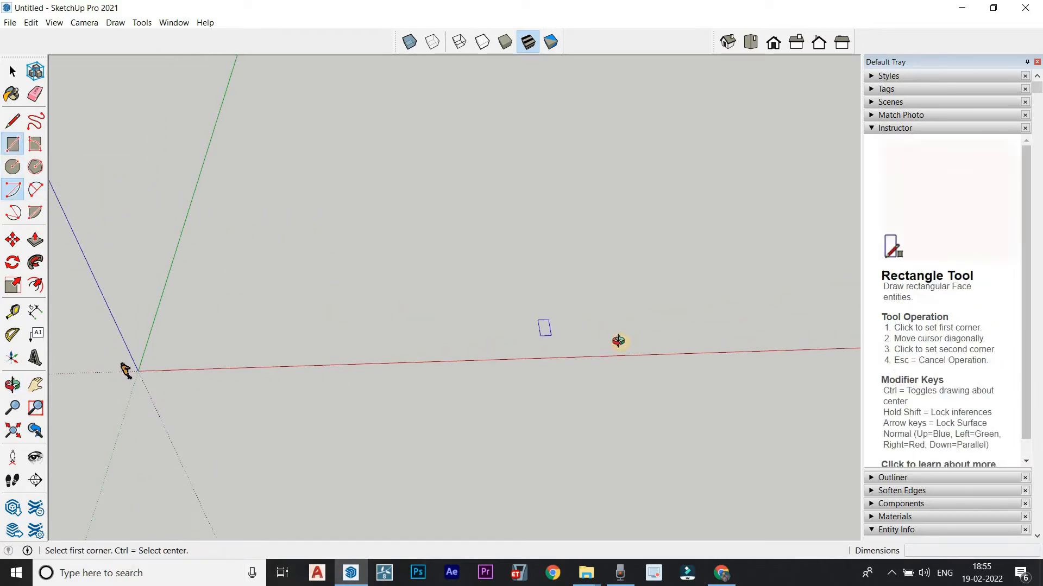
middle_drag(617, 340, 442, 279)
click(443, 252)
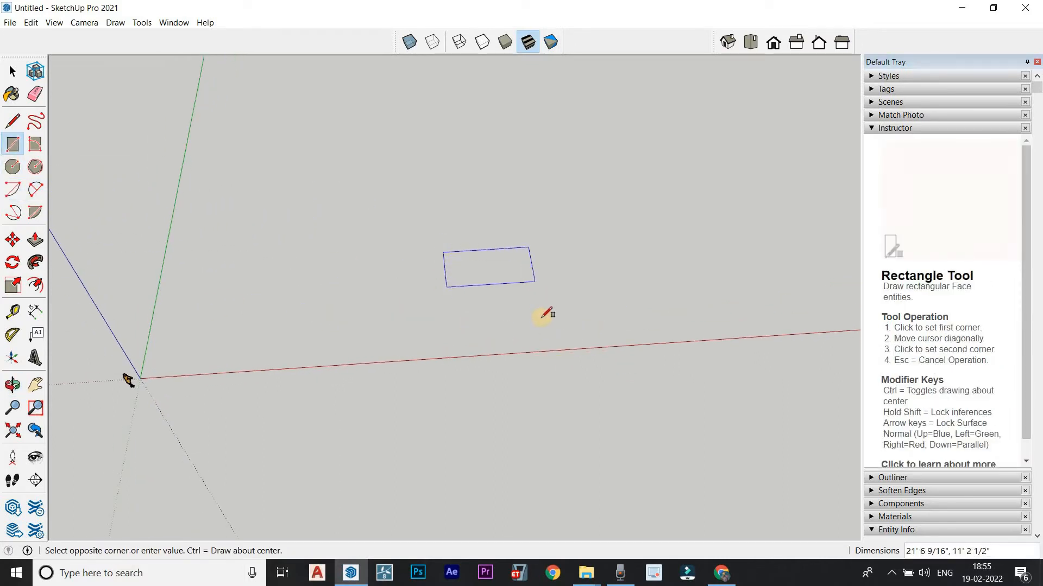
click(519, 352)
key(ctrl+z)
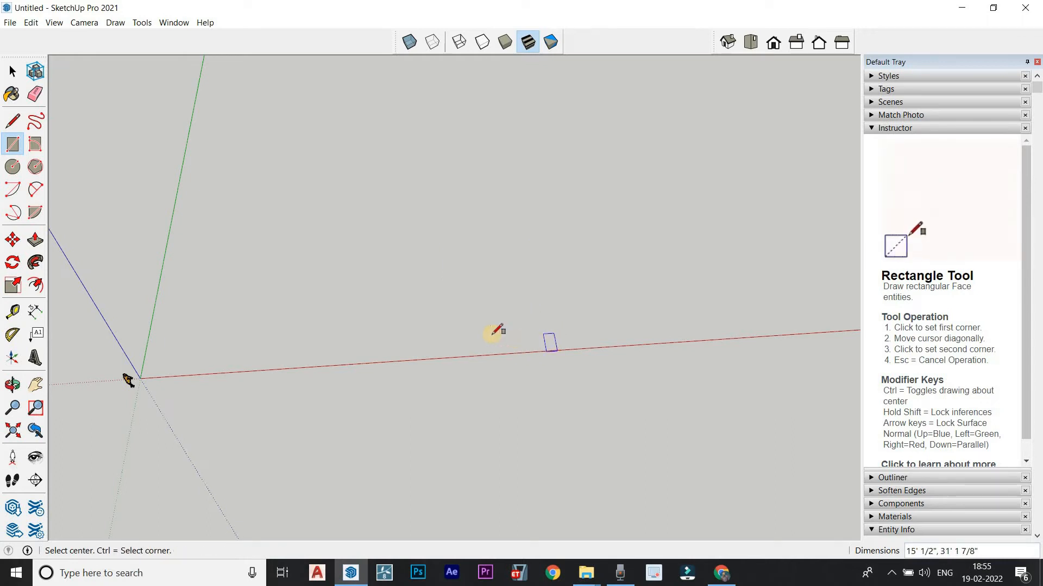
click(429, 295)
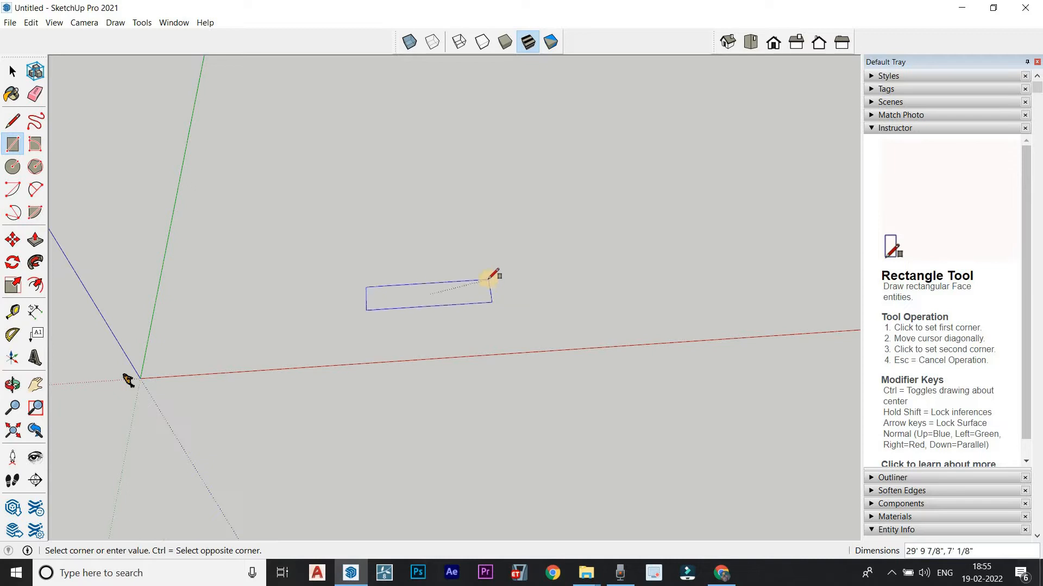
key(Right)
middle_drag(493, 279, 539, 264)
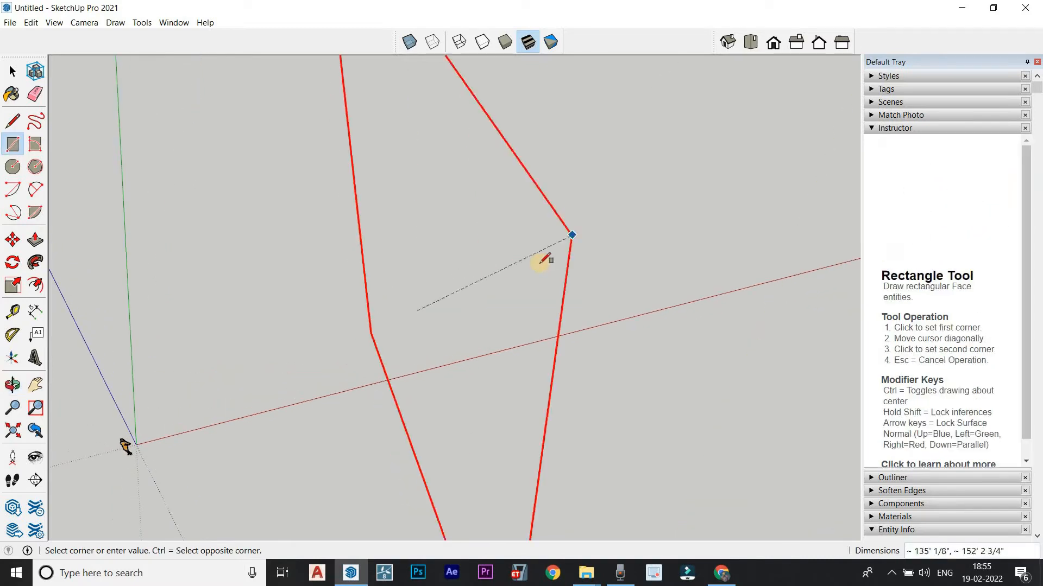
key(Escape)
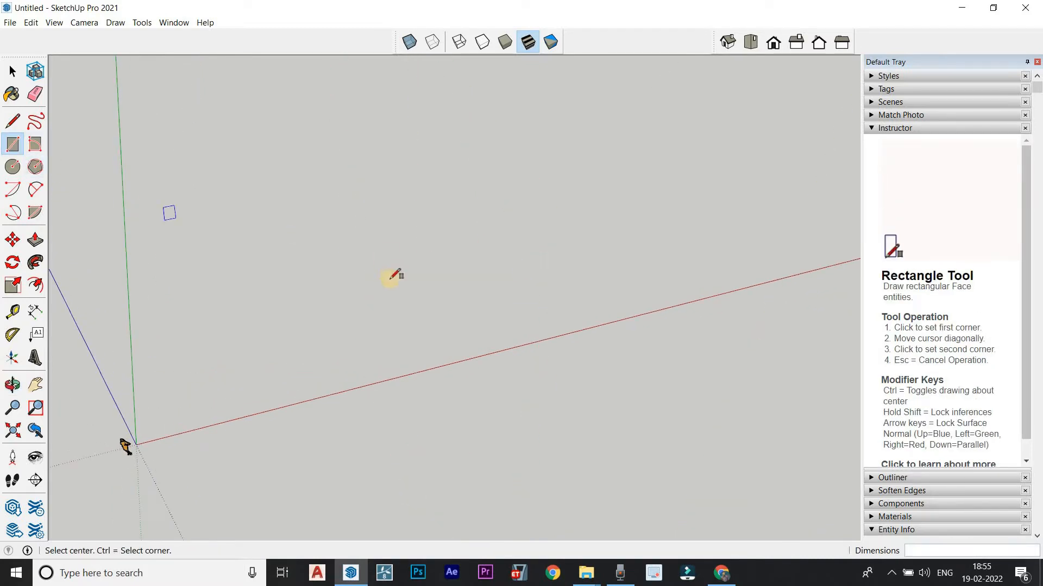
Step: Start a rectangle from its centre on the ground plane and lock its plane to the red axis
middle_drag(334, 298, 384, 311)
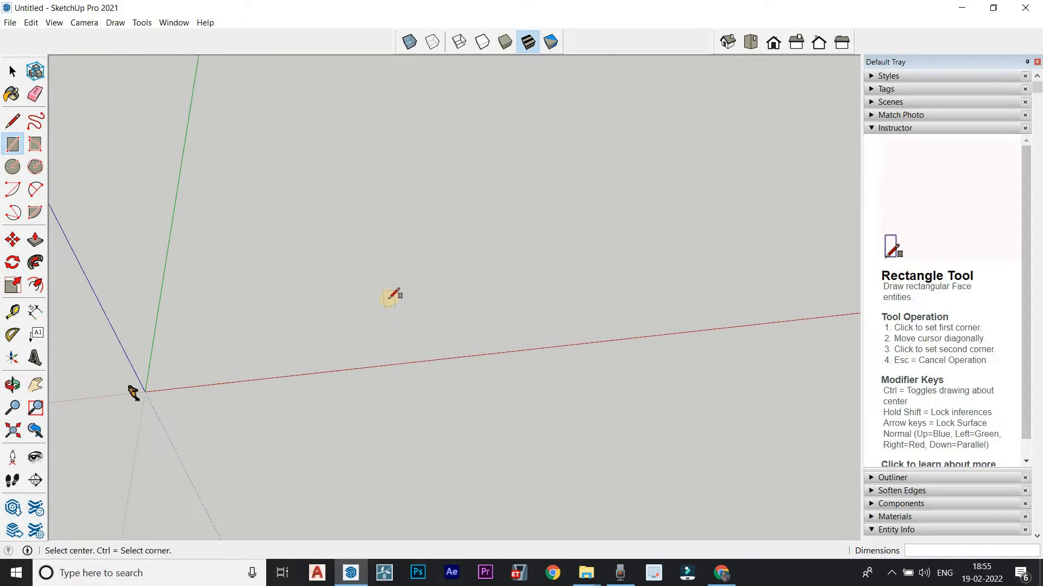
click(389, 299)
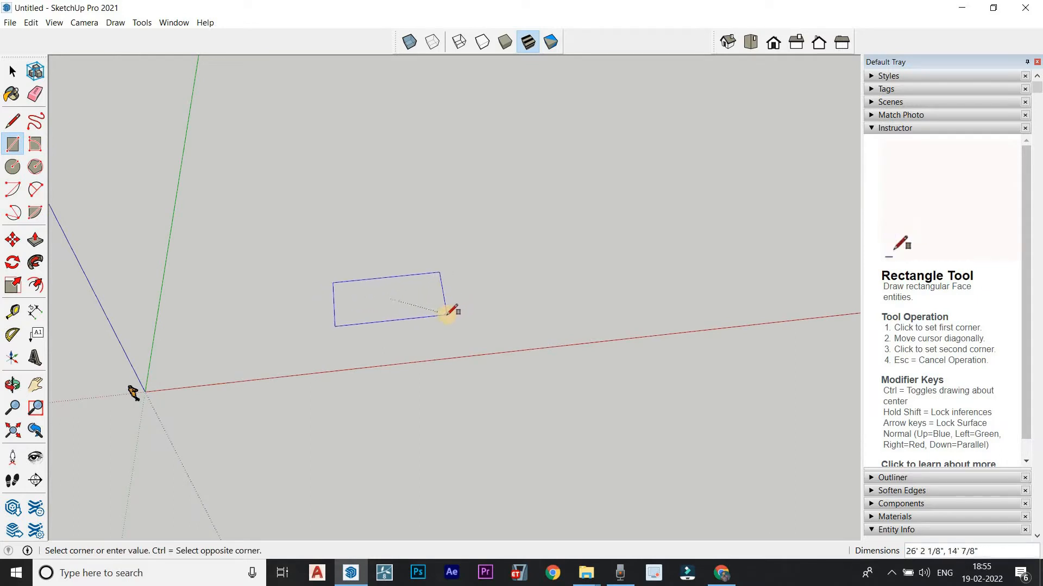
key(Right)
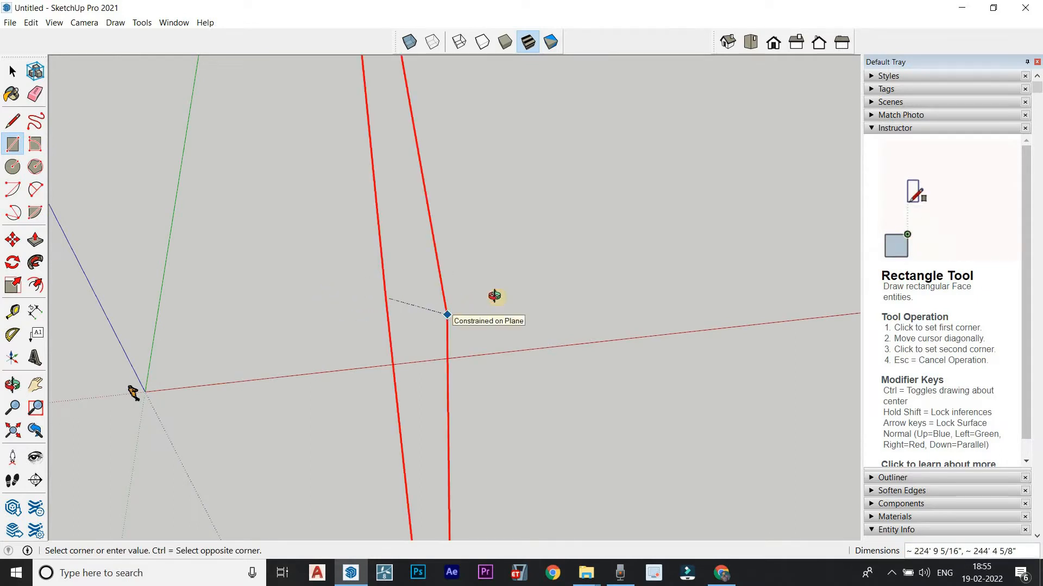
middle_drag(494, 296, 597, 277)
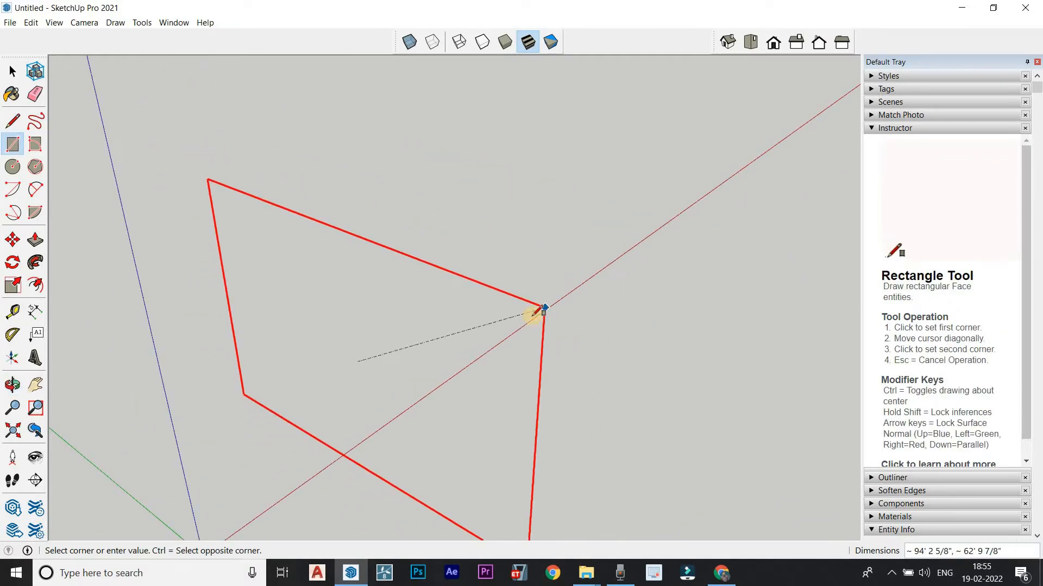
middle_drag(495, 314, 423, 286)
Step: Switch the unfinished rectangle's plane lock to the green axis and on to the blue axis
key(Left)
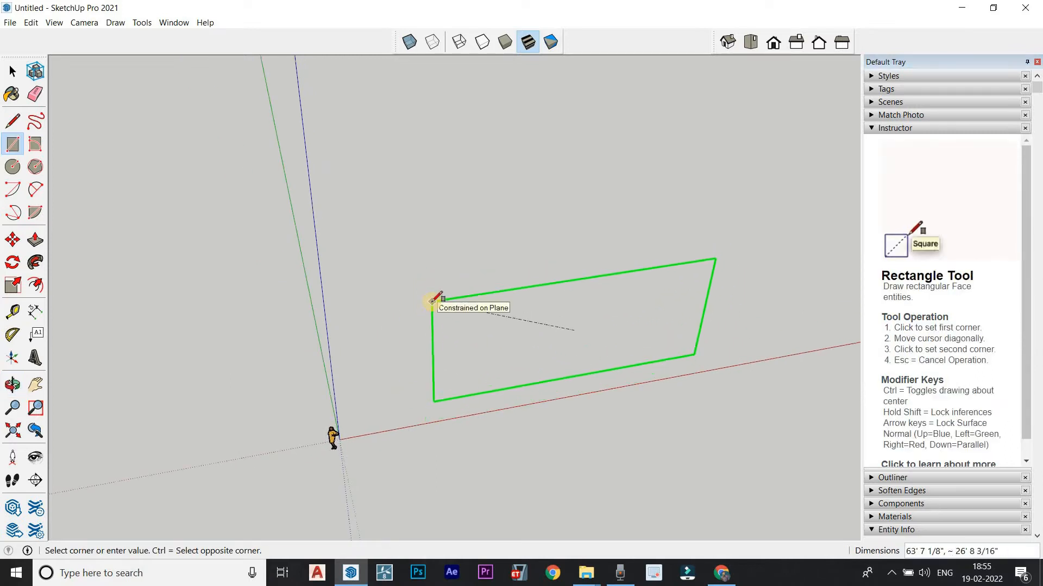
key(Up)
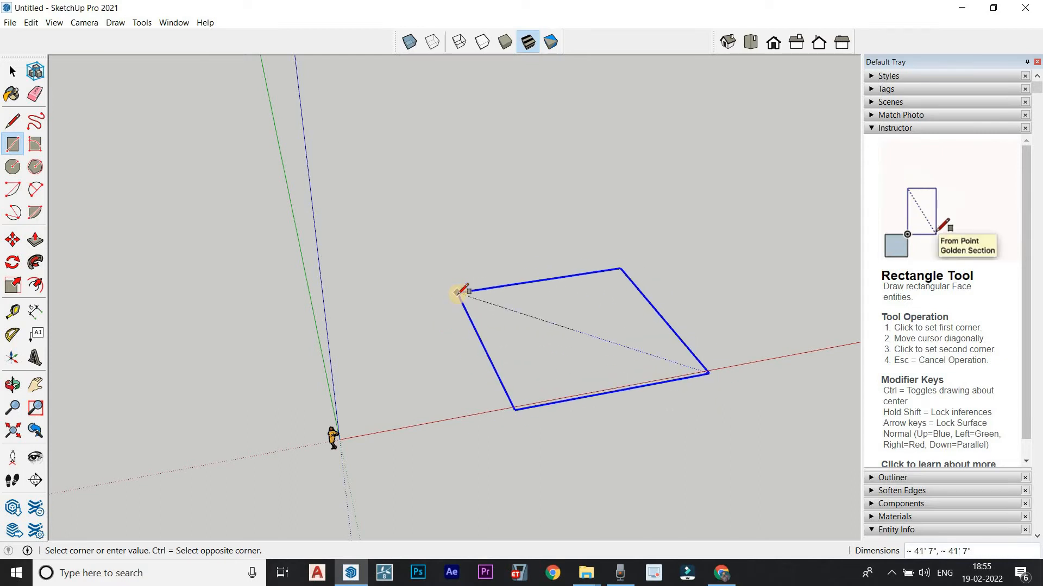
key(o)
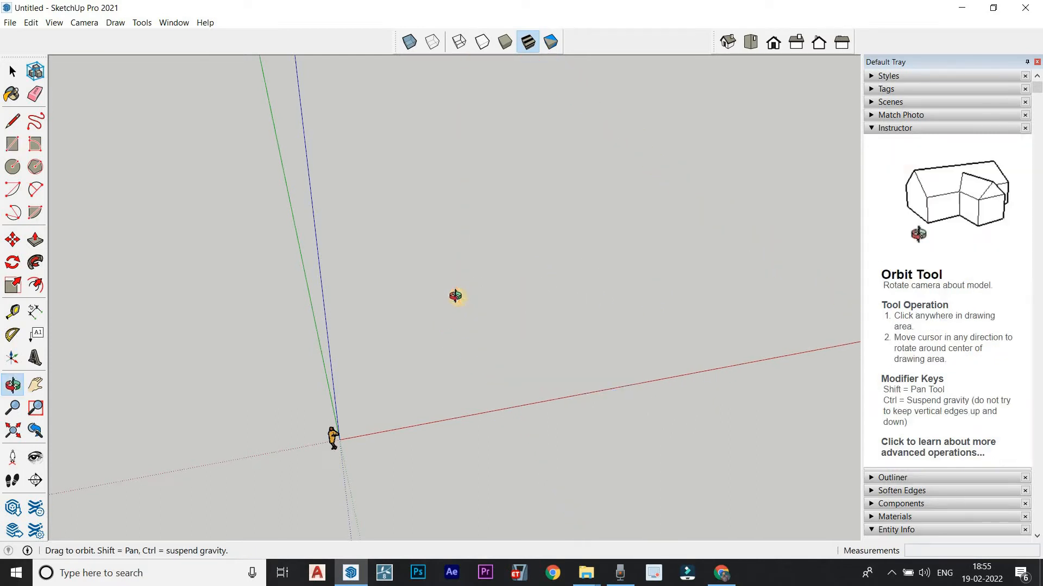
middle_drag(455, 295, 457, 293)
Step: Finish the centre-based rectangle as an upright face locked to the green axis, about 7' 6" by 14' 9", near the red axis
key(Right)
key(Left)
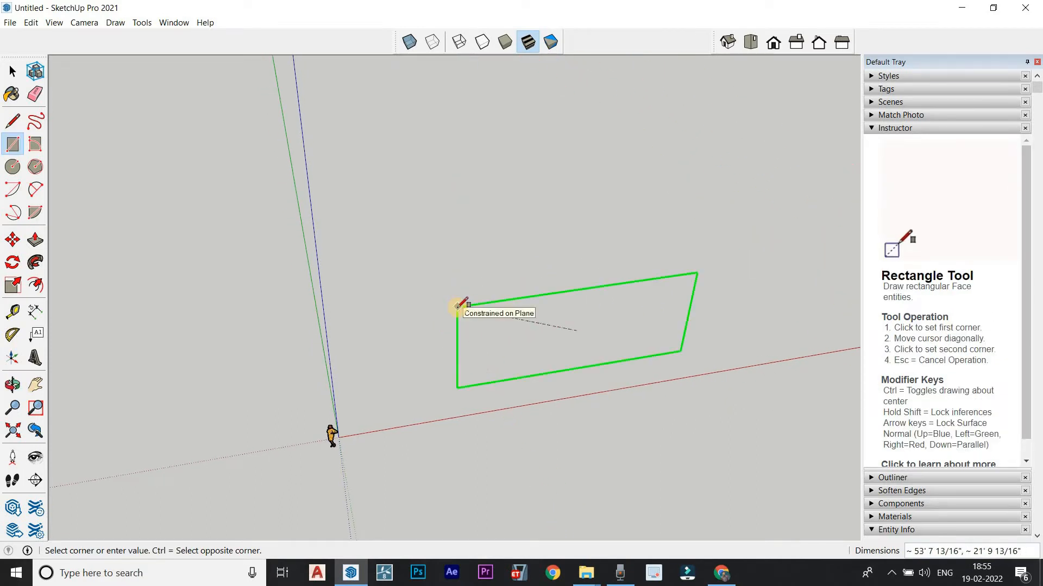
middle_drag(442, 241, 440, 222)
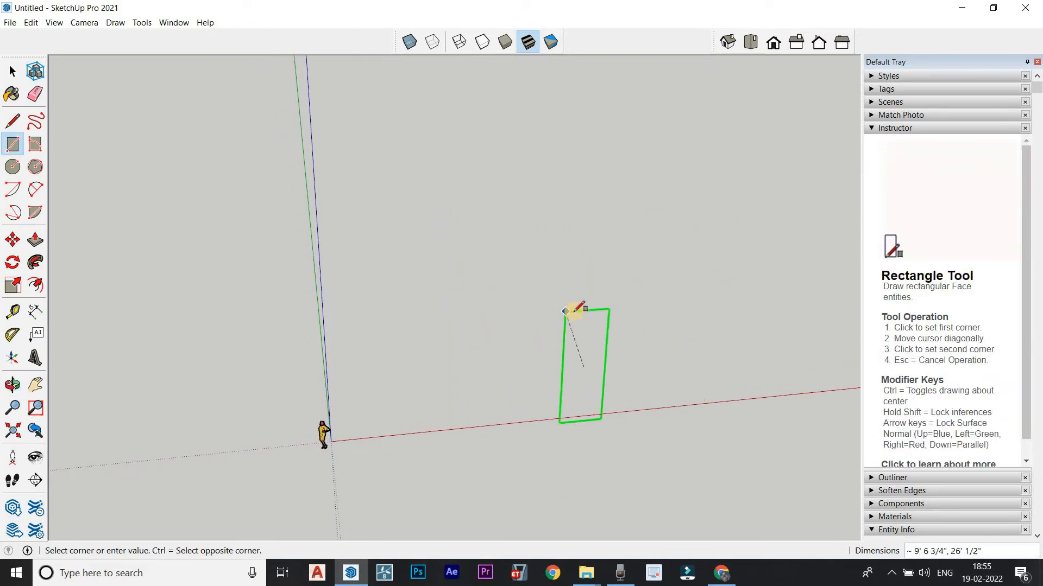
mouse_move(565, 311)
middle_down()
mouse_move(521, 223)
mouse_move(565, 298)
middle_up()
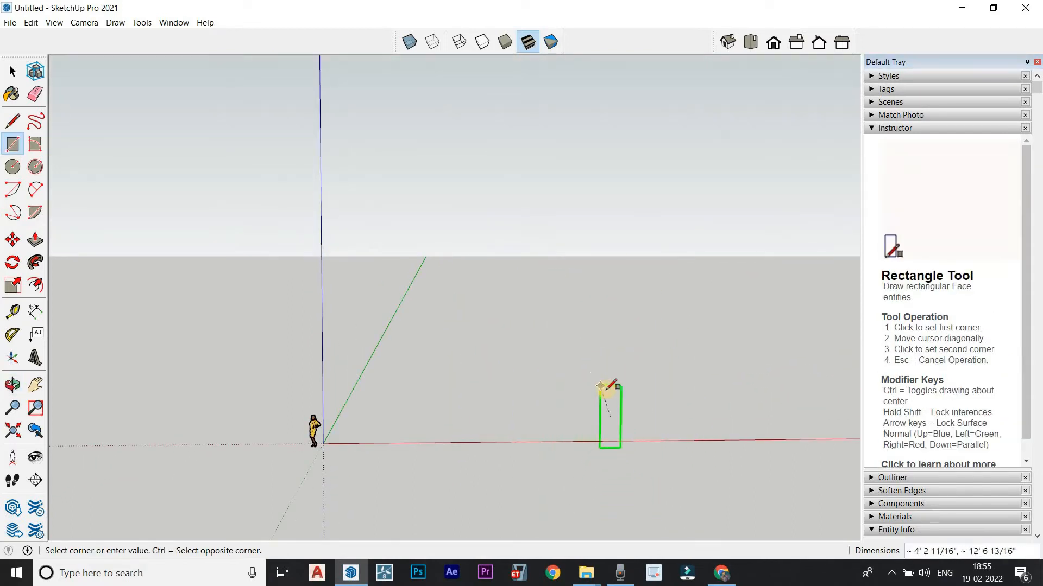
click(592, 381)
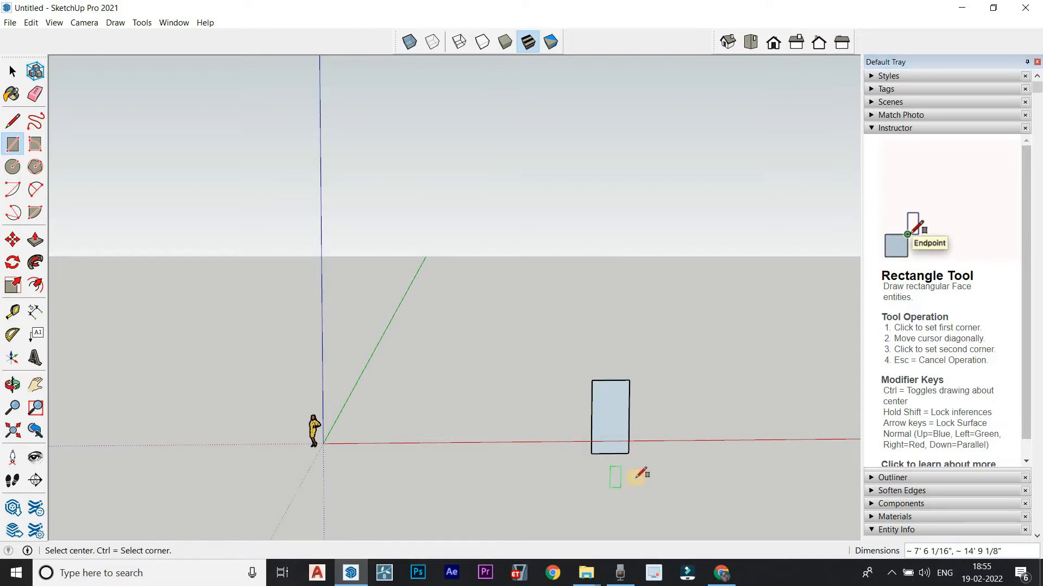
middle_drag(637, 475, 594, 427)
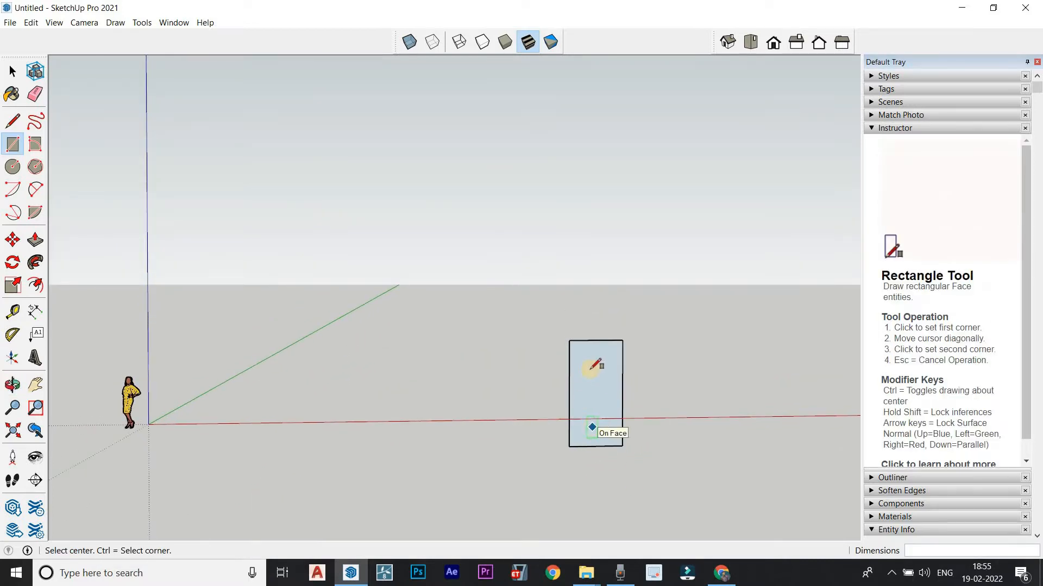
middle_drag(591, 369, 350, 361)
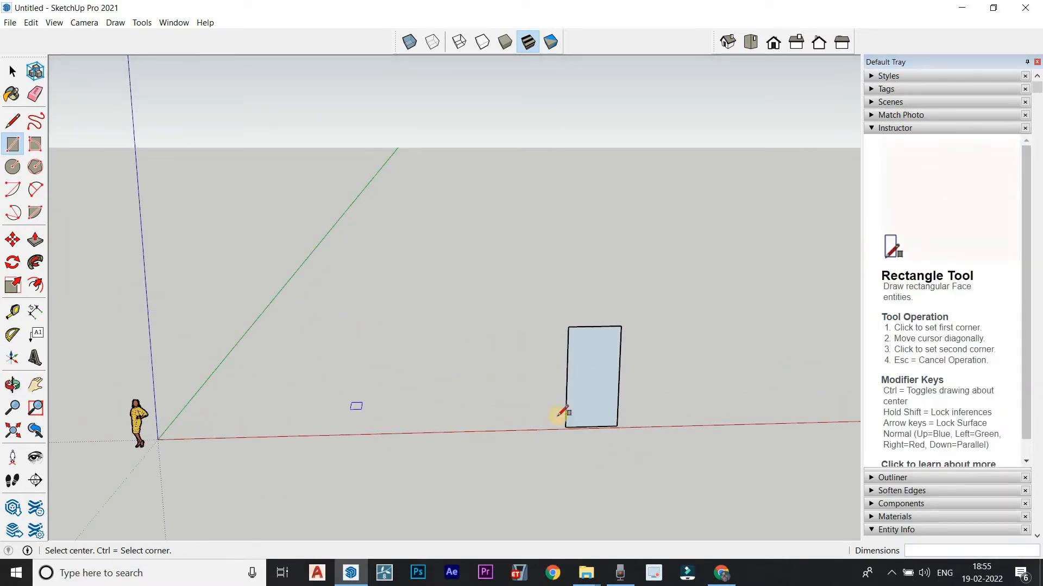
Step: Draw a half-circle arc centred on the midpoint of the rectangle's top edge, spanning corner to corner with a radius of about 3' 9"
click(12, 187)
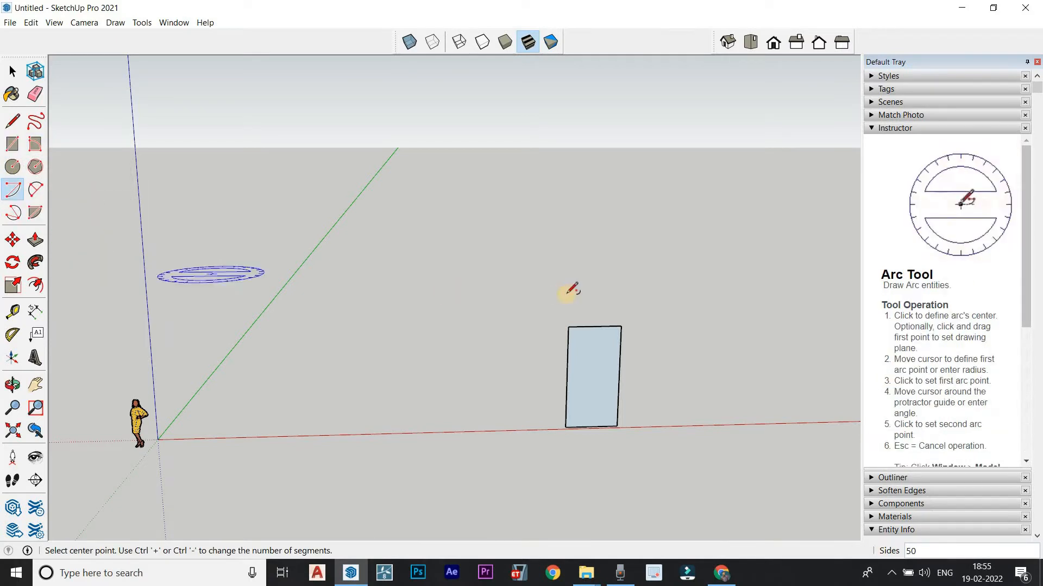
scroll(575, 320, up, 4)
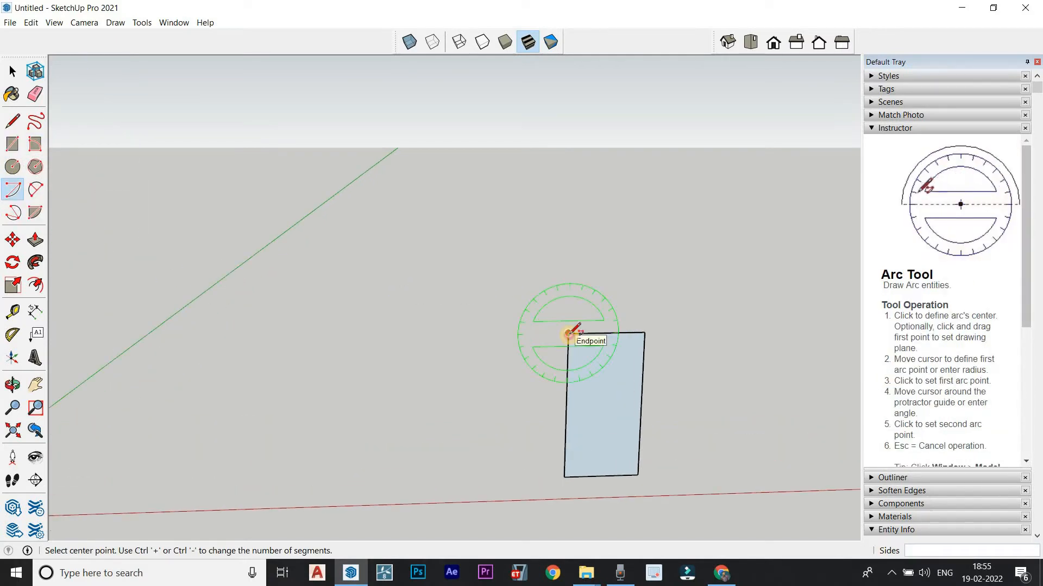
click(568, 334)
key(Escape)
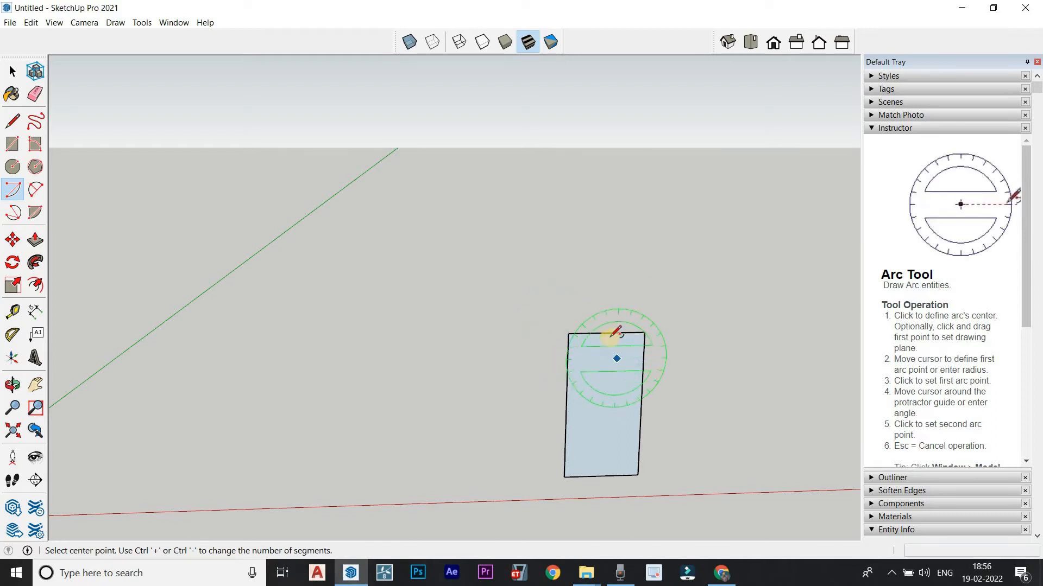
click(607, 332)
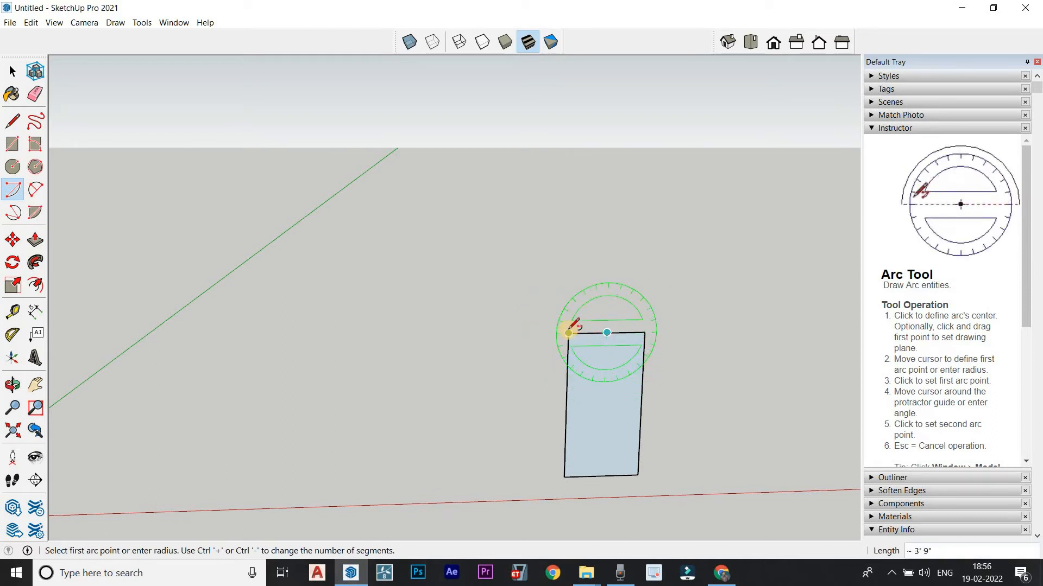
click(568, 333)
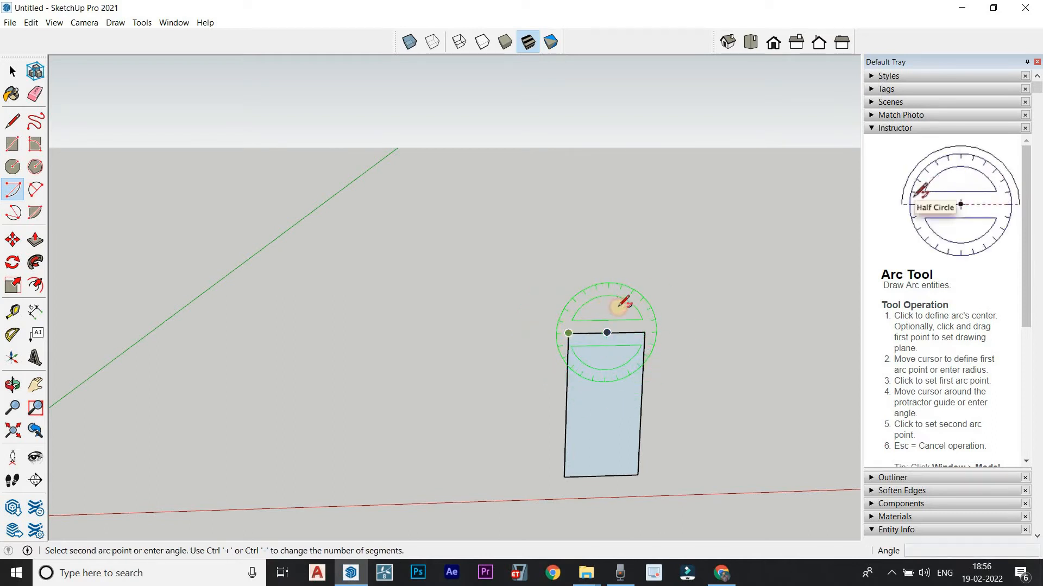
click(645, 331)
mouse_move(489, 424)
middle_down()
mouse_move(435, 418)
mouse_move(470, 419)
middle_up()
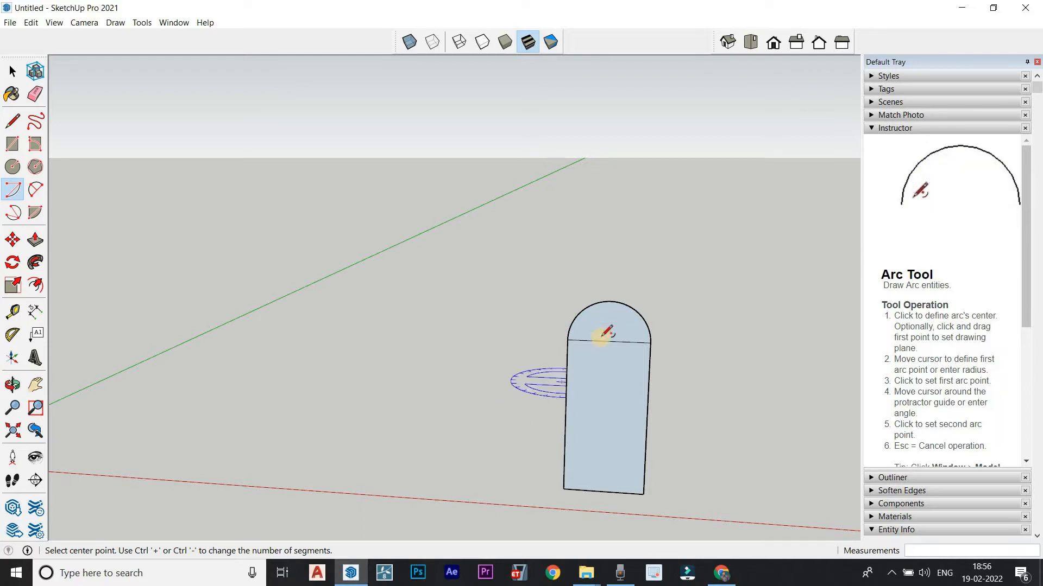
scroll(601, 337, up, 2)
scroll(608, 355, down, 2)
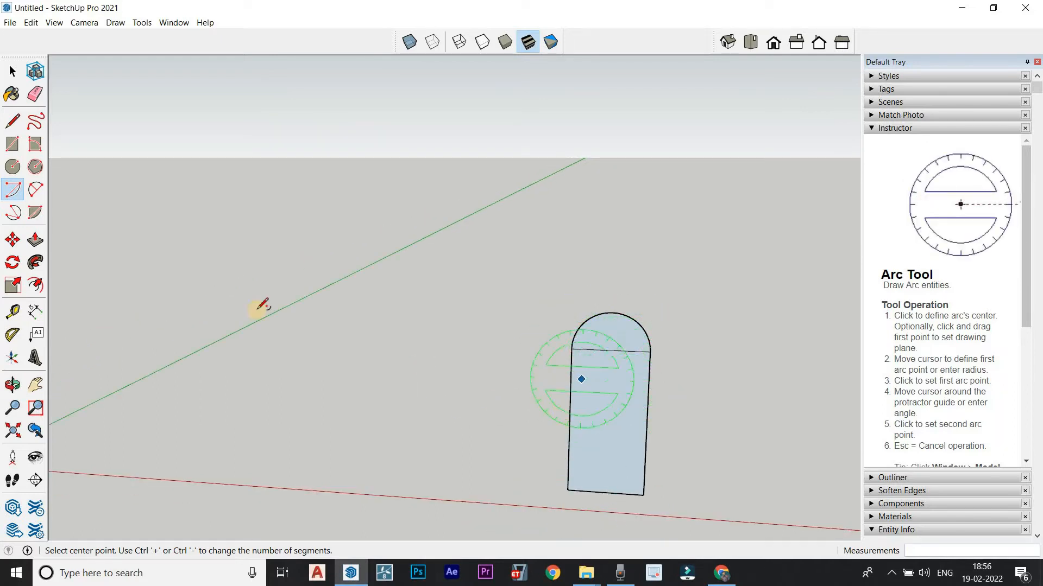
Step: Erase the whole arched door outline, including its sides, half circle and bottom edge
click(13, 71)
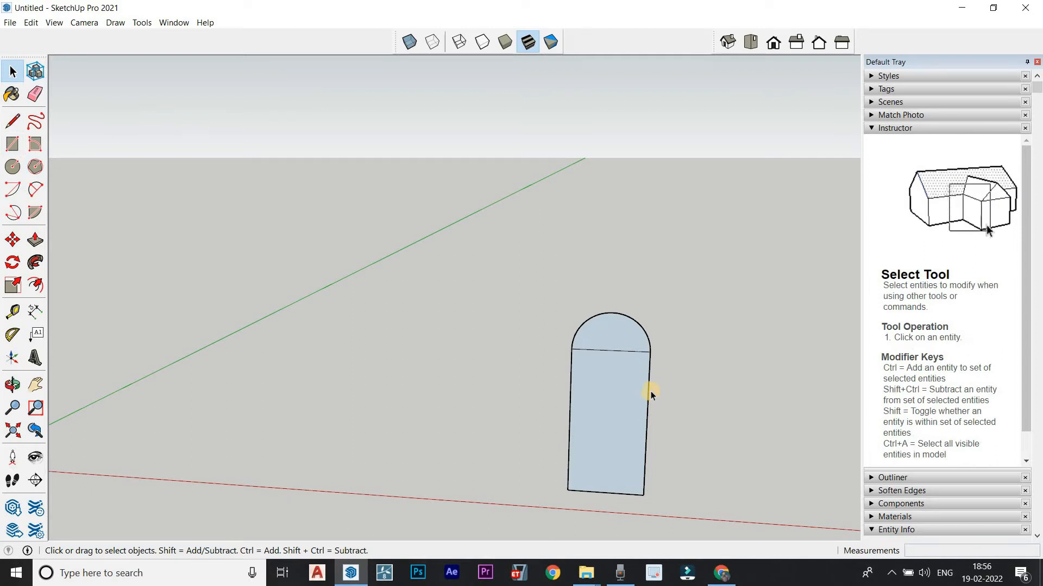
scroll(643, 390, down, 3)
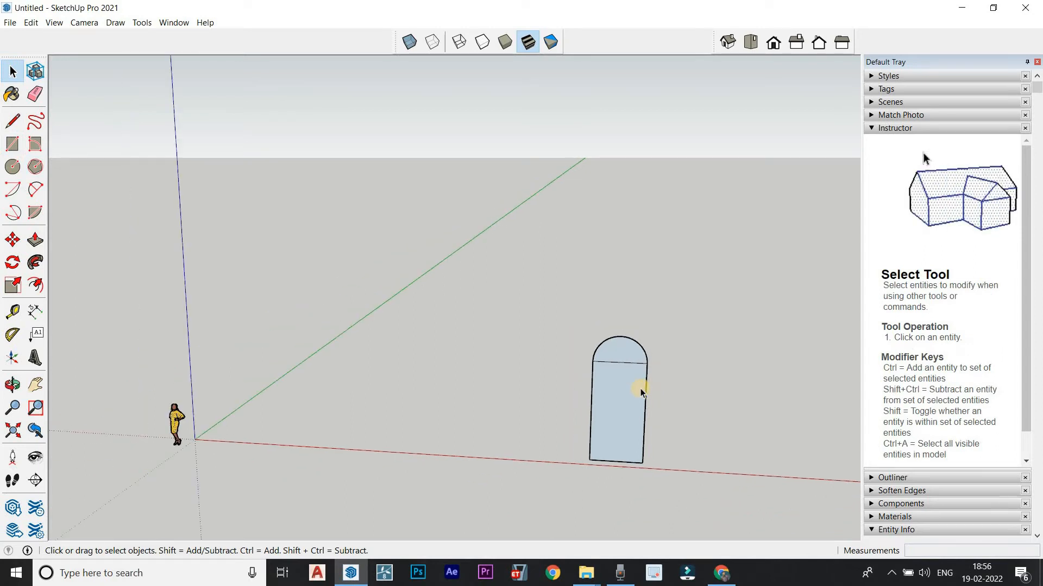
click(34, 96)
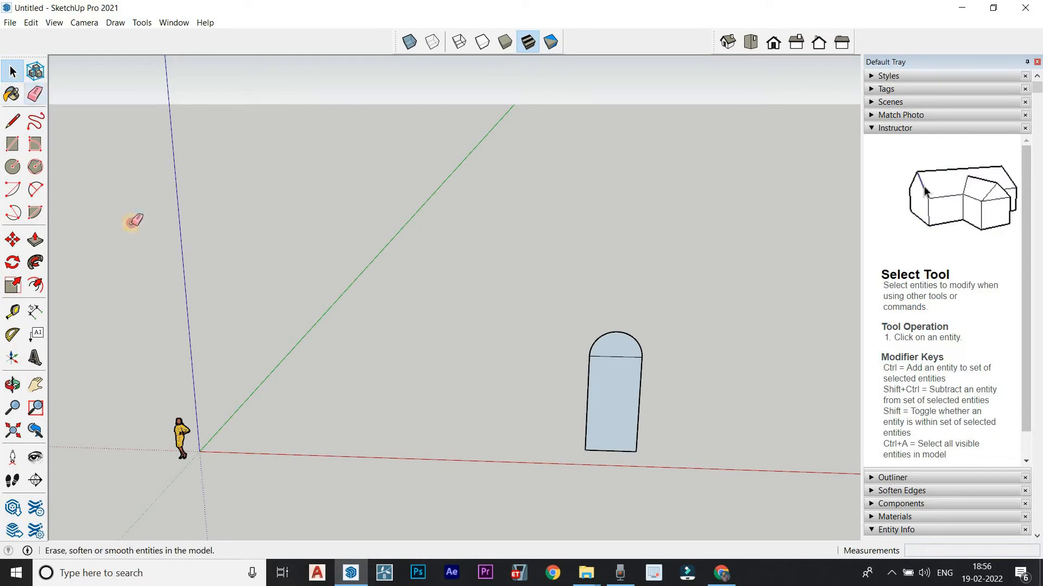
click(641, 388)
click(586, 361)
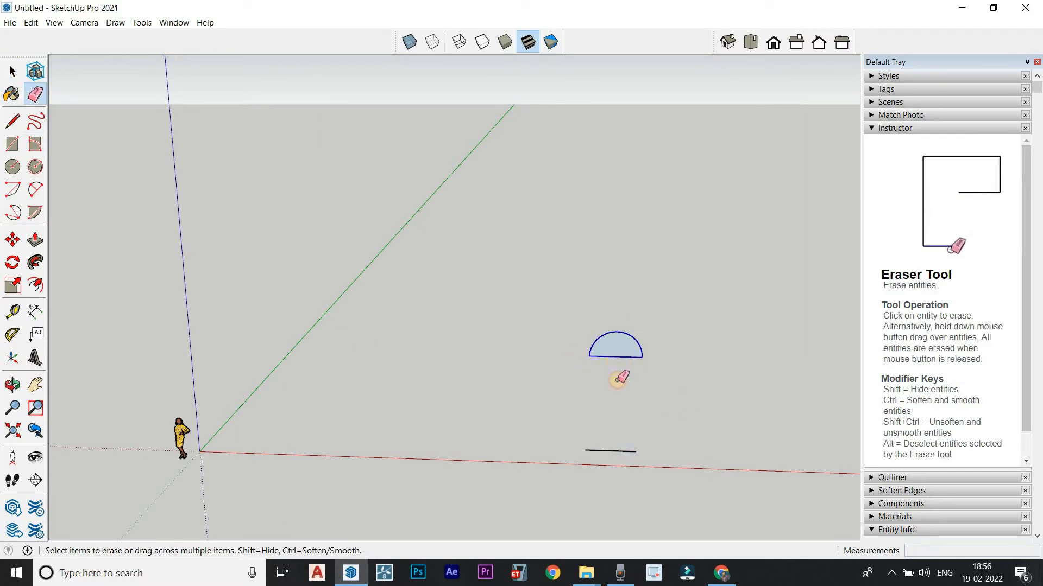
drag(618, 378, 621, 424)
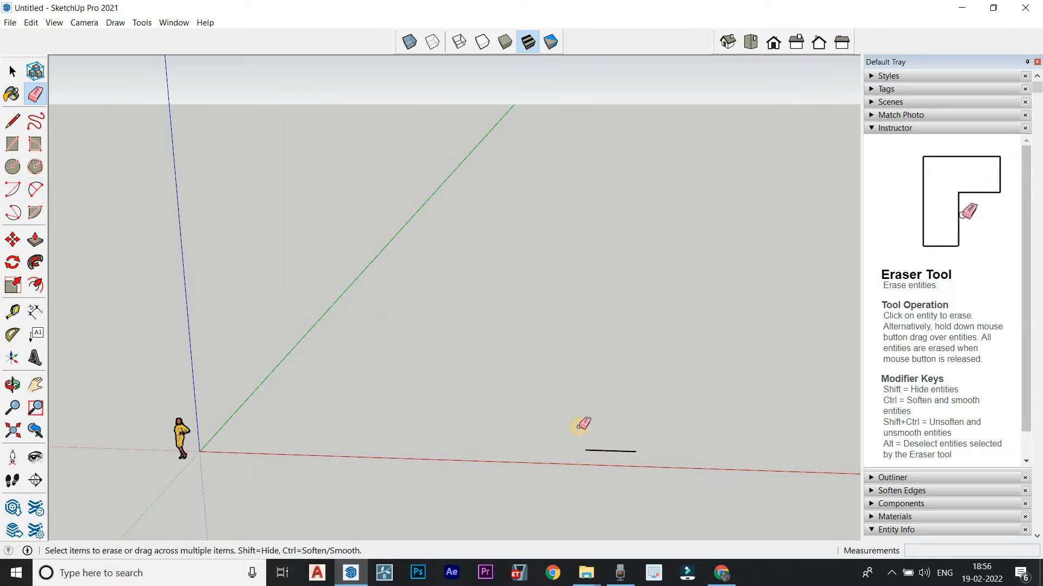
drag(603, 451, 99, 227)
Step: Draw a 2-Point Arc with a chord parallel to the red axis and a bulge of about 28' 2" along the blue axis, using 5 segments
click(38, 193)
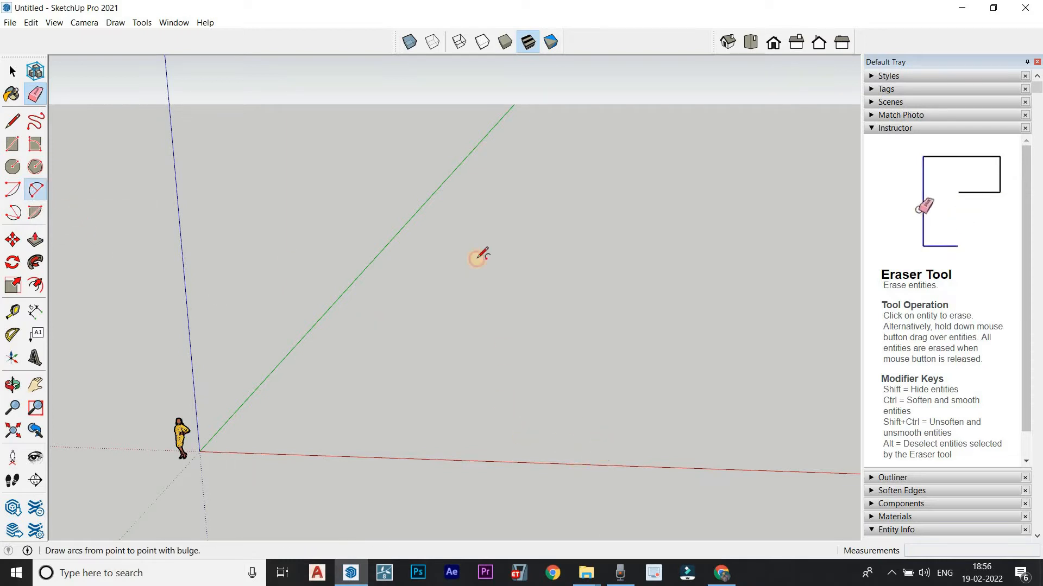
middle_drag(477, 256, 399, 390)
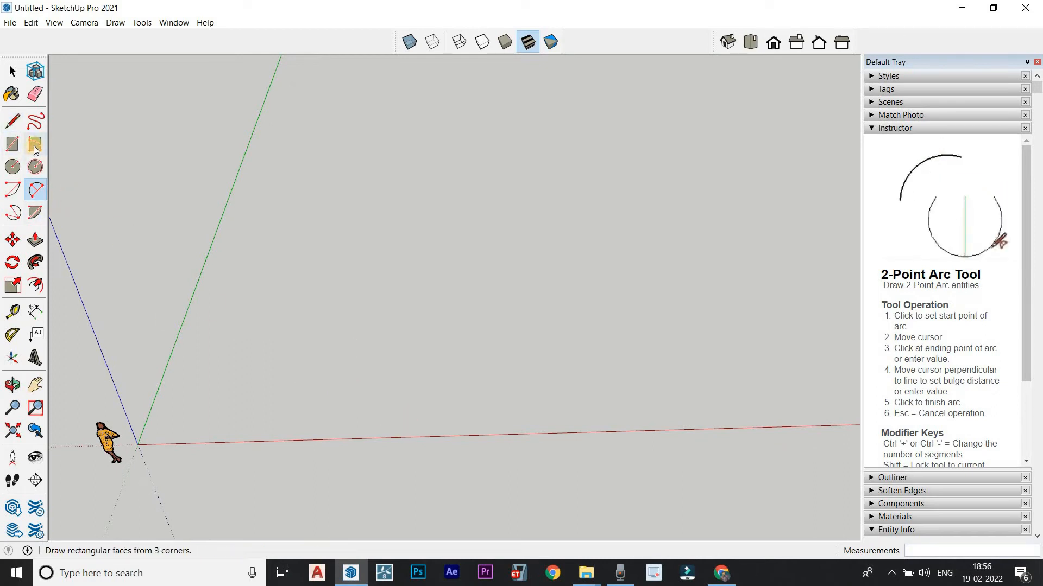
click(398, 410)
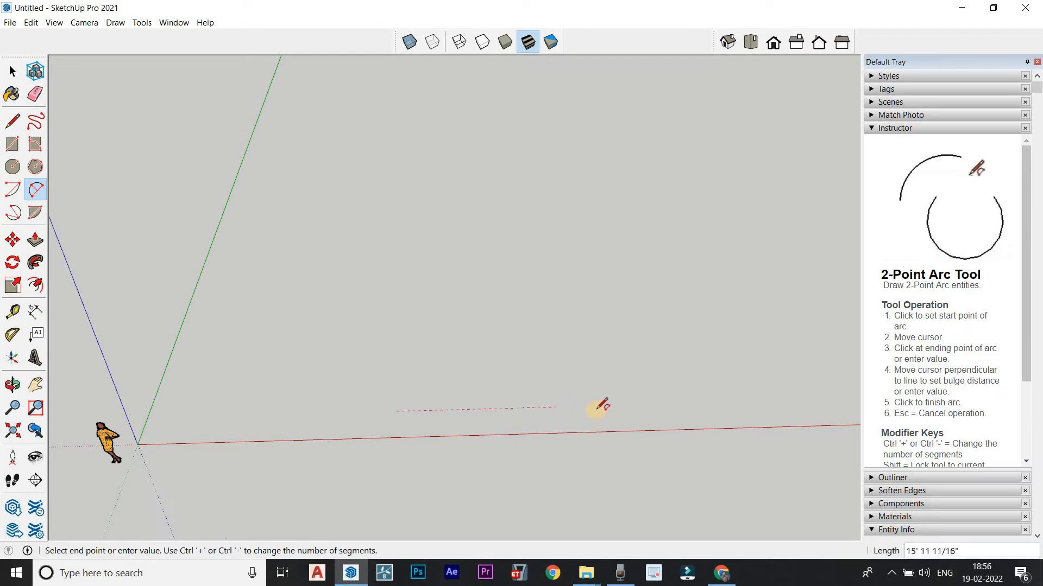
click(617, 406)
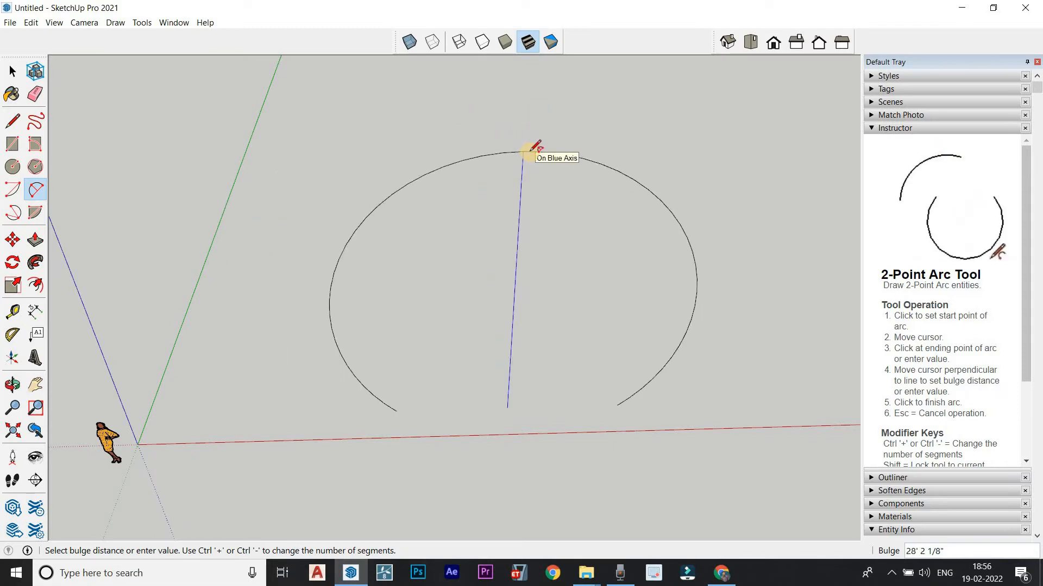
click(530, 151)
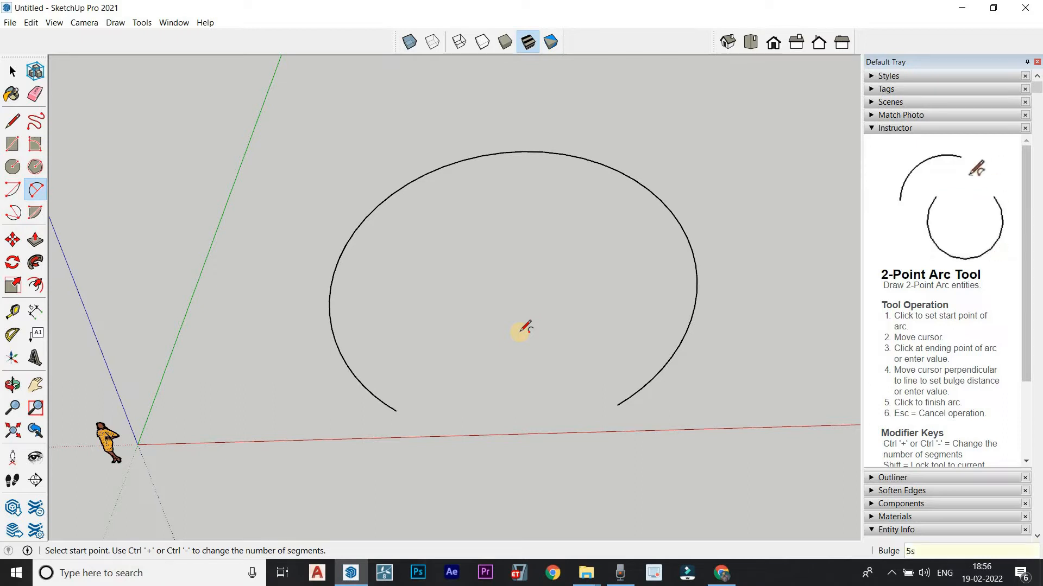
key(Return)
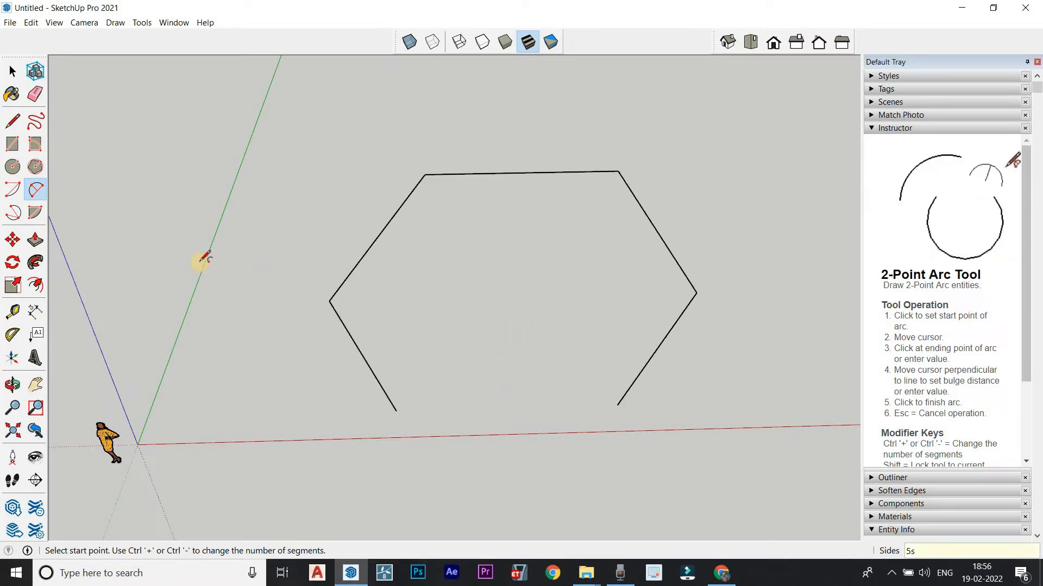
Step: Draw a second 2-Point Arc beside the first, bulging about 26' 7" along the green axis, and set it to 50 segments
scroll(65, 217, down, 3)
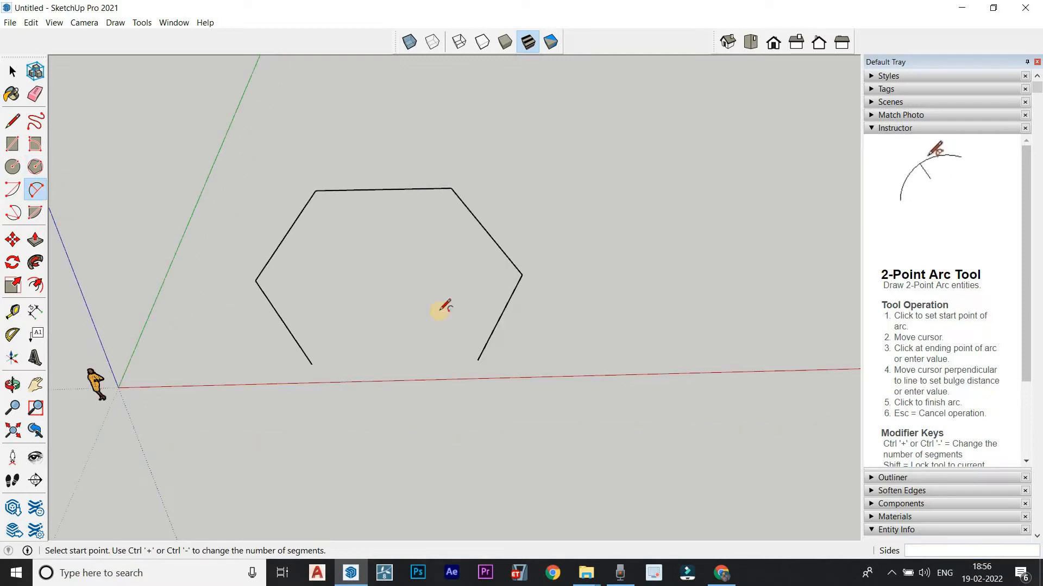
click(507, 313)
click(680, 311)
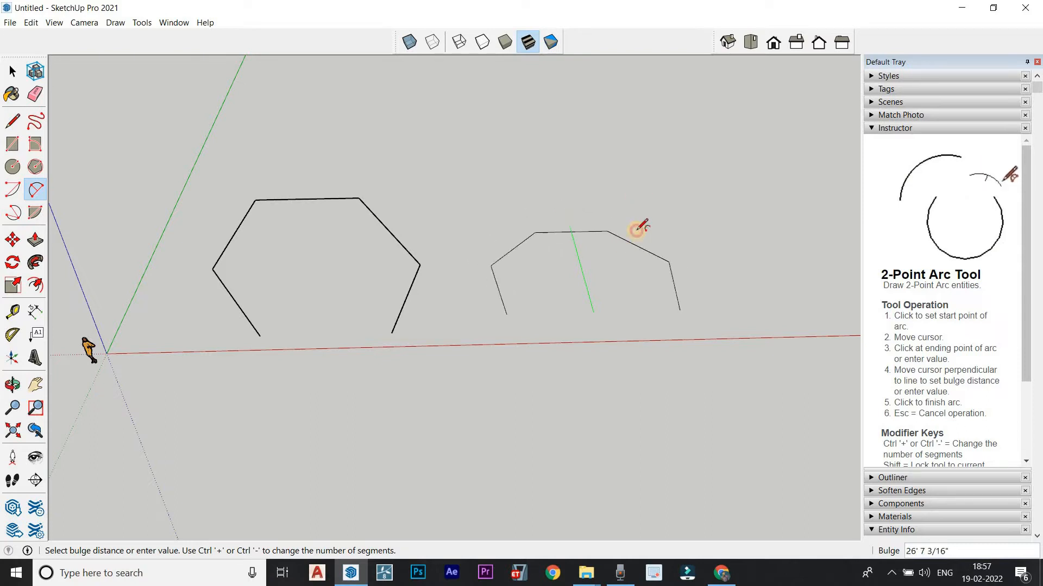
click(632, 228)
middle_drag(560, 371, 559, 389)
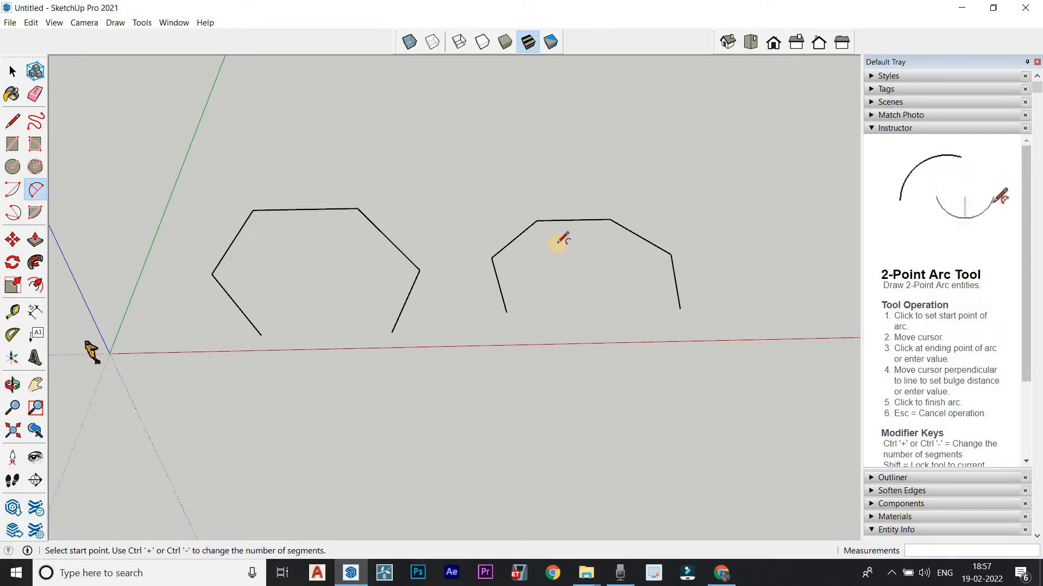
text(50s)
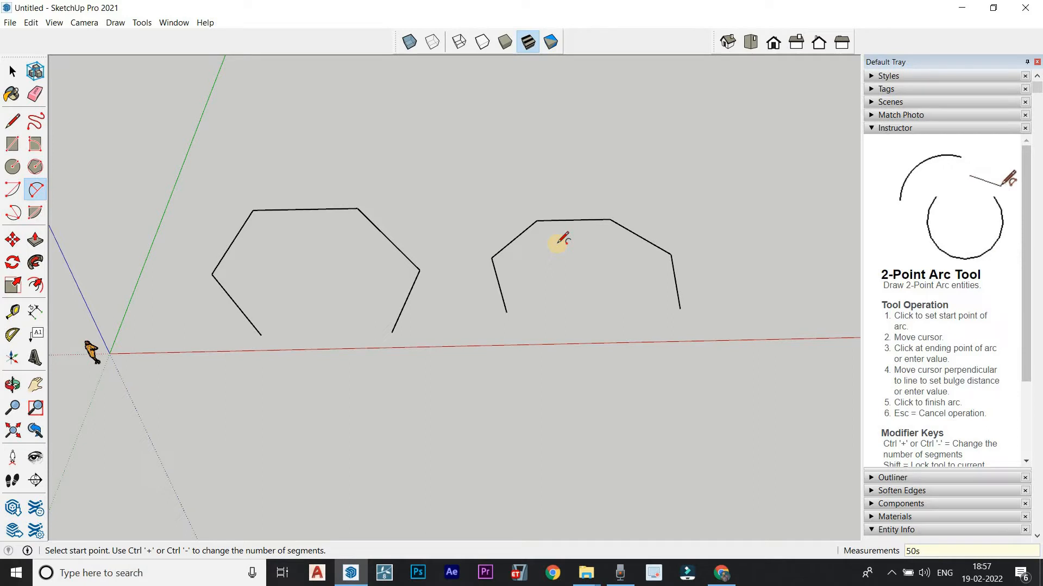
key(Return)
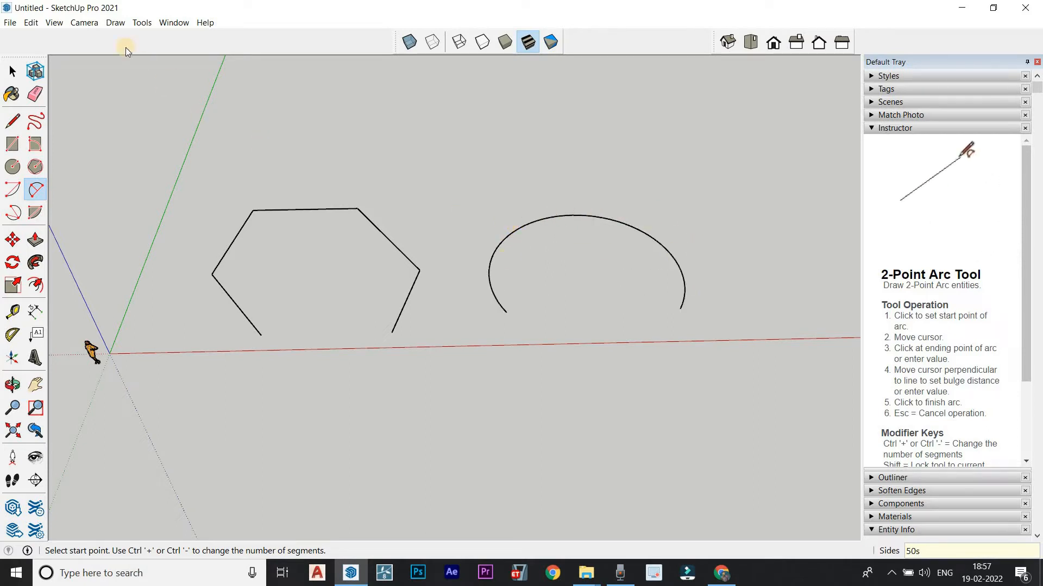
Step: Show the Measurements toolbar as a floating window over the drawing area
click(121, 23)
mouse_move(64, 28)
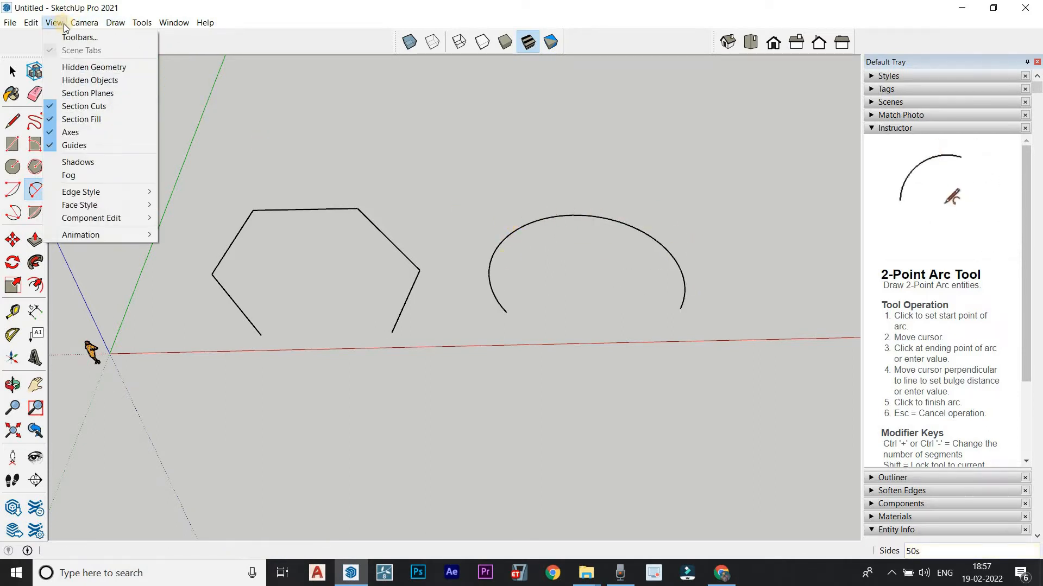
click(69, 34)
click(61, 25)
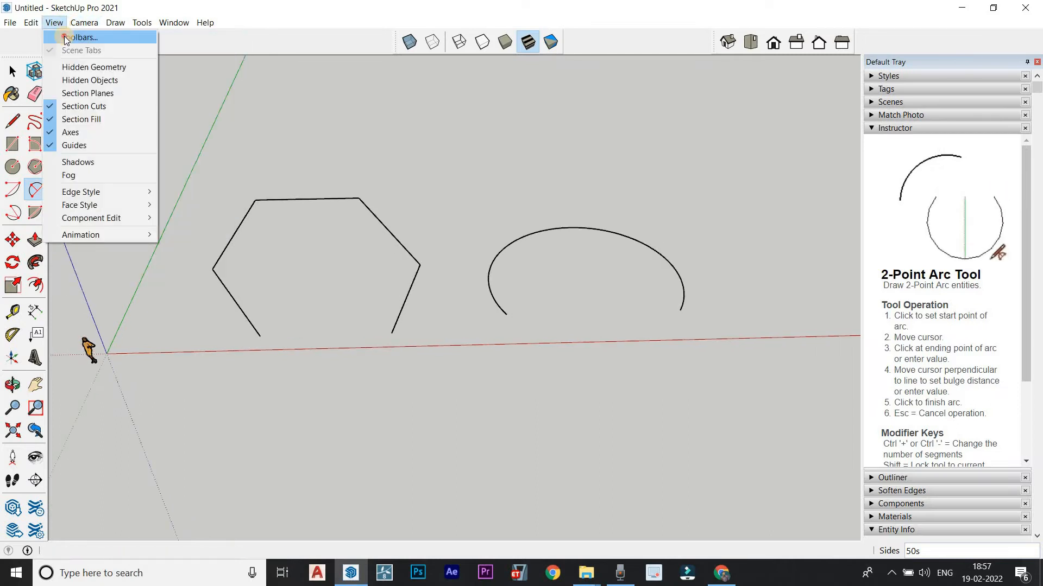
click(65, 38)
click(390, 325)
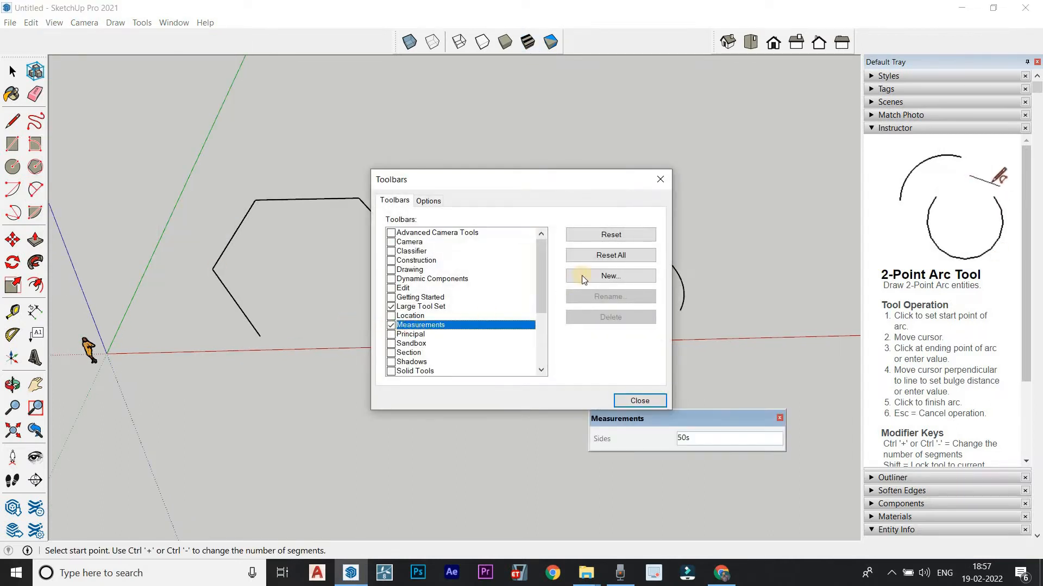
click(658, 180)
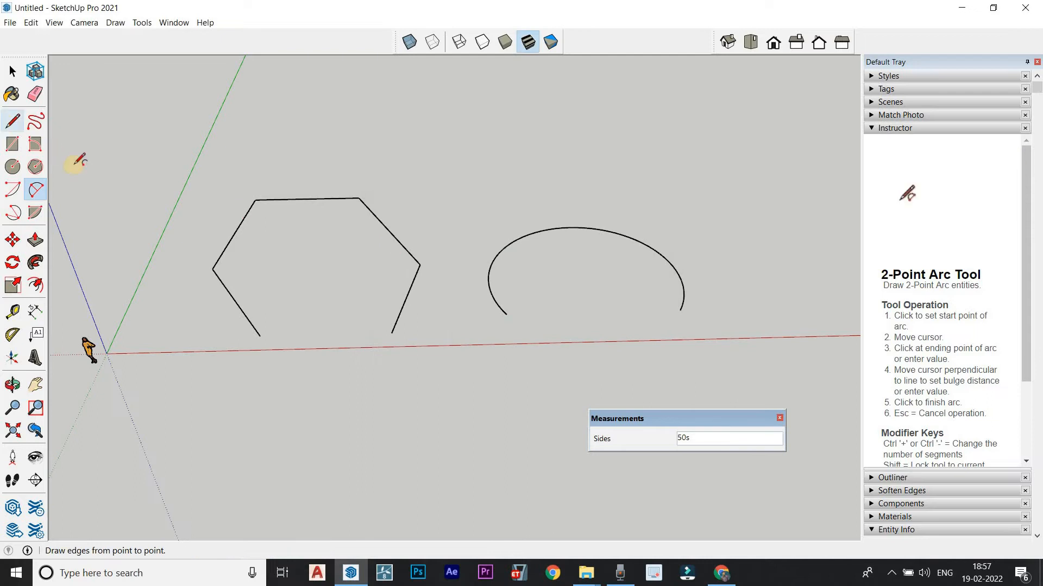
Step: Start a third 2-Point Arc beside the two existing arcs, with its chord running parallel to the red axis
scroll(66, 211, down, 3)
middle_drag(335, 244, 408, 275)
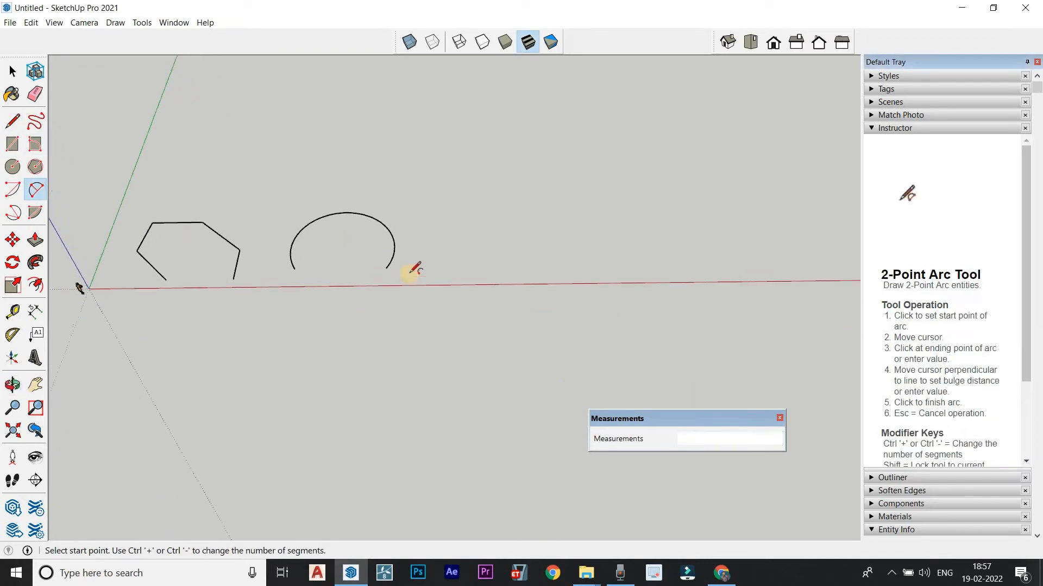
scroll(410, 275, up, 2)
click(522, 258)
click(522, 257)
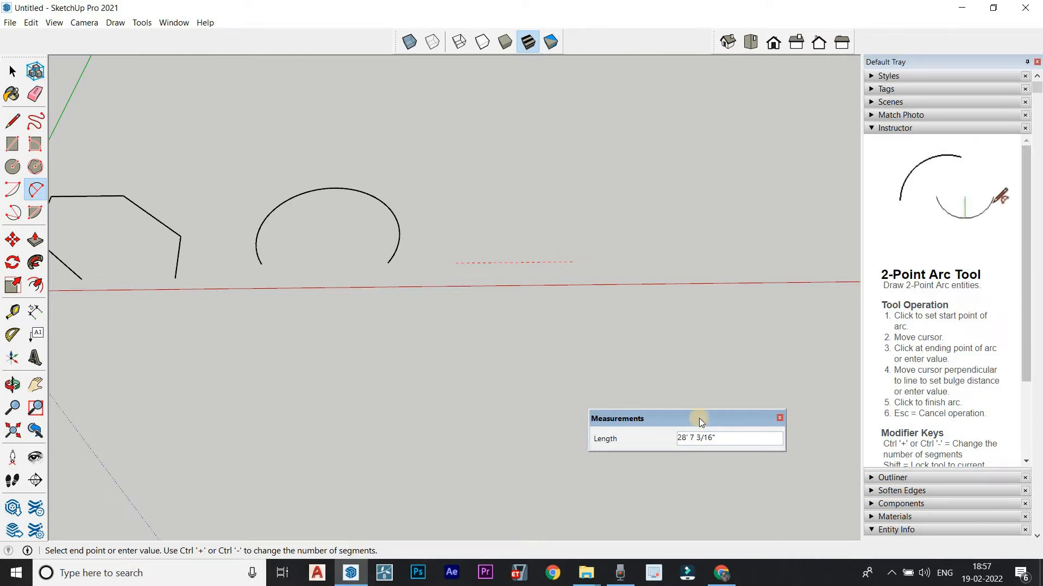
Step: Check the model's measurement unit format and precision in the Units page of Model Info
click(165, 25)
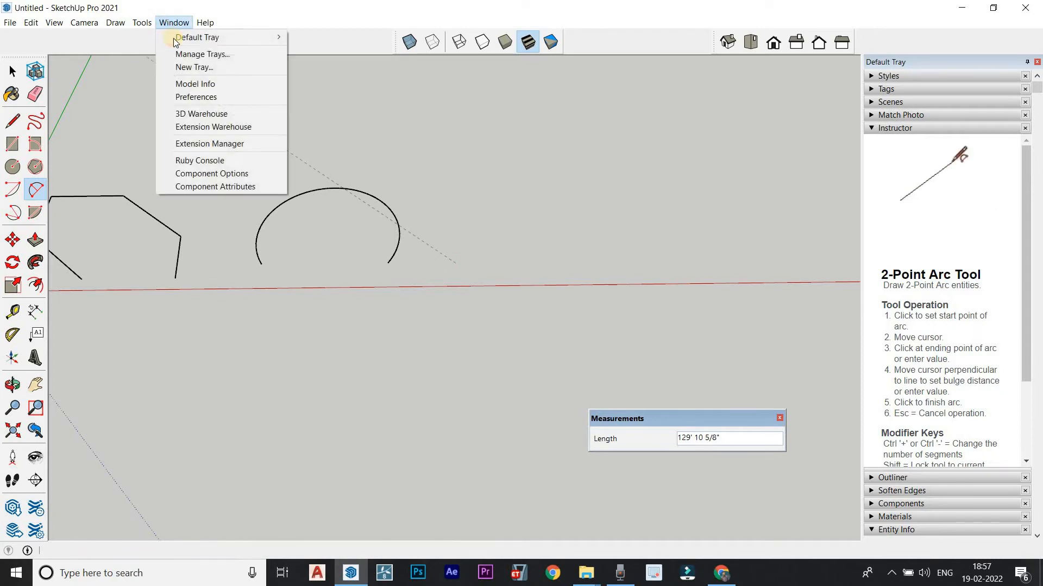
click(199, 85)
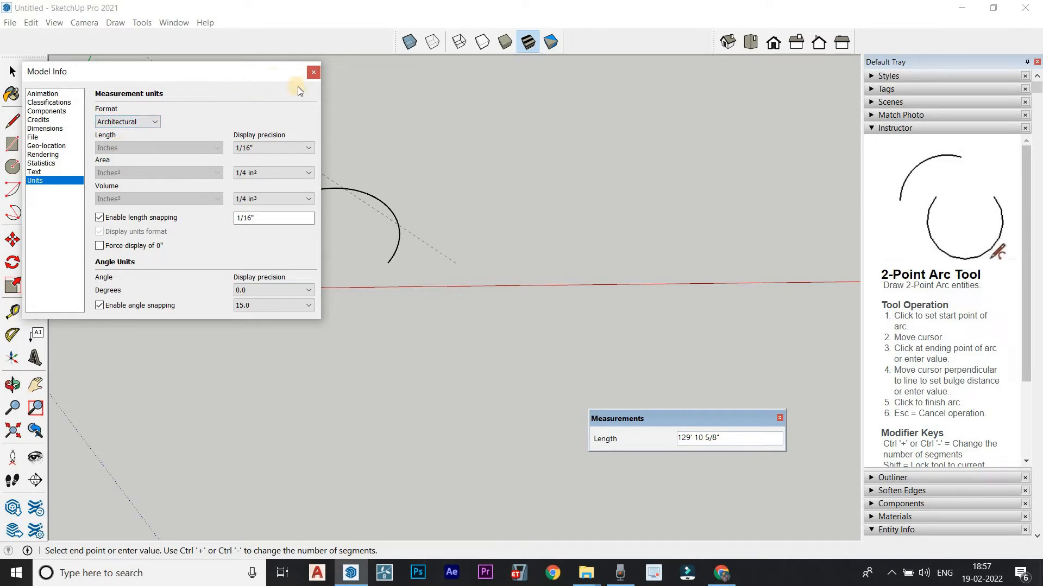
click(312, 75)
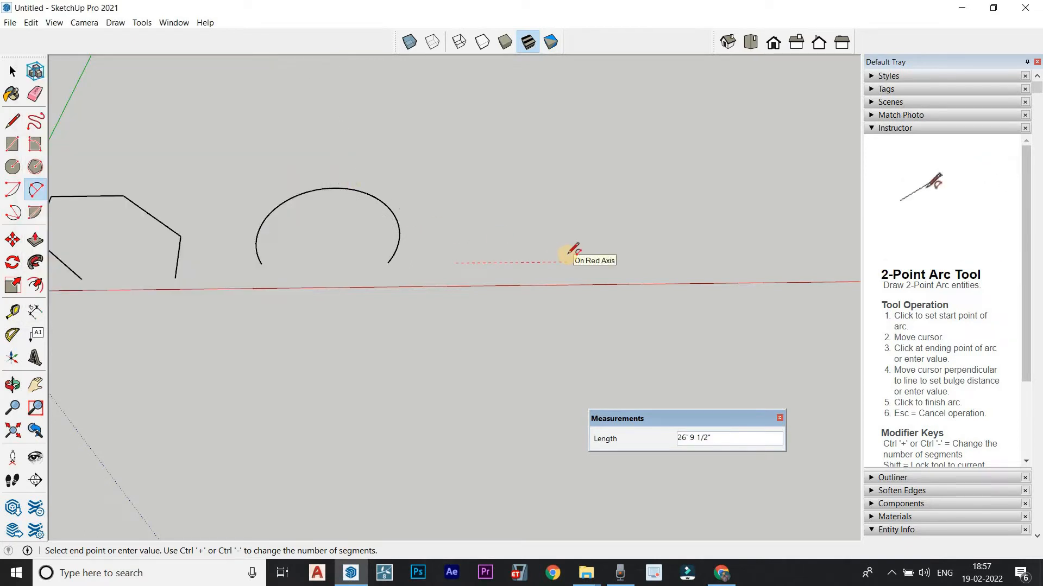
Step: Finish the third 2-Point Arc with a 30' chord along the red axis and a 30' bulge along the green axis
text(30)
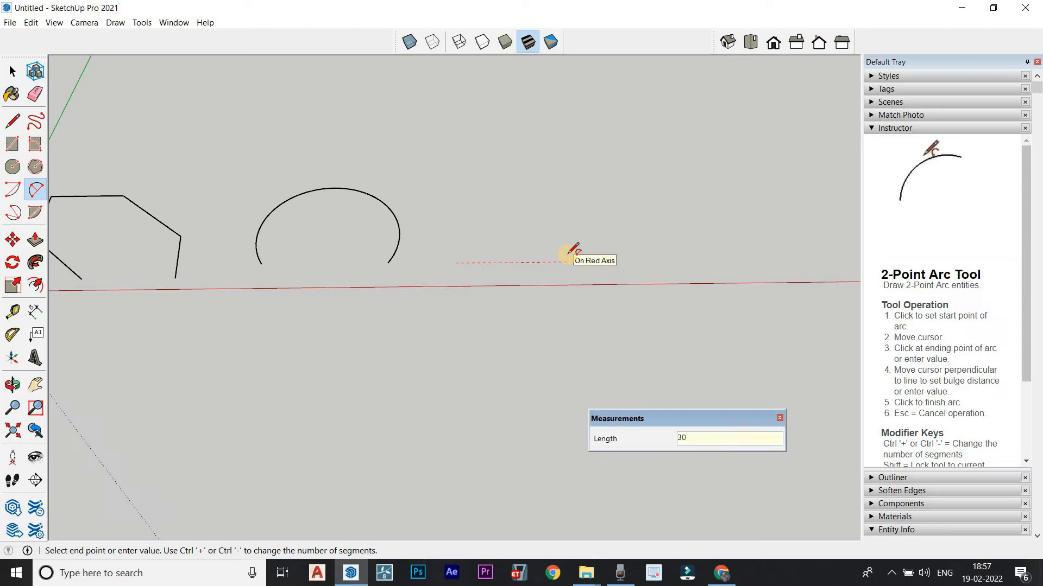
text(')
key(Return)
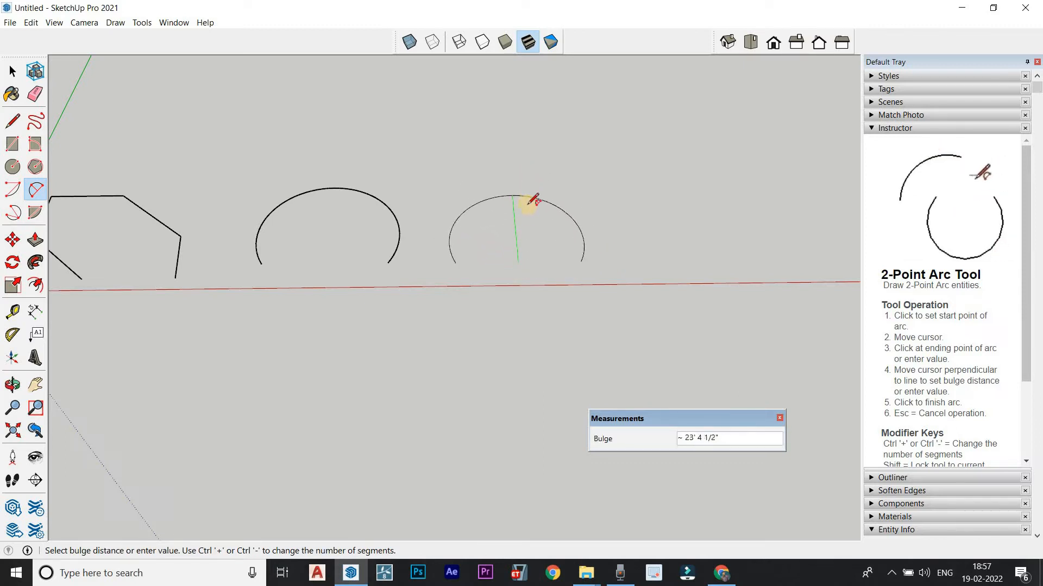
text(15')
text(3)
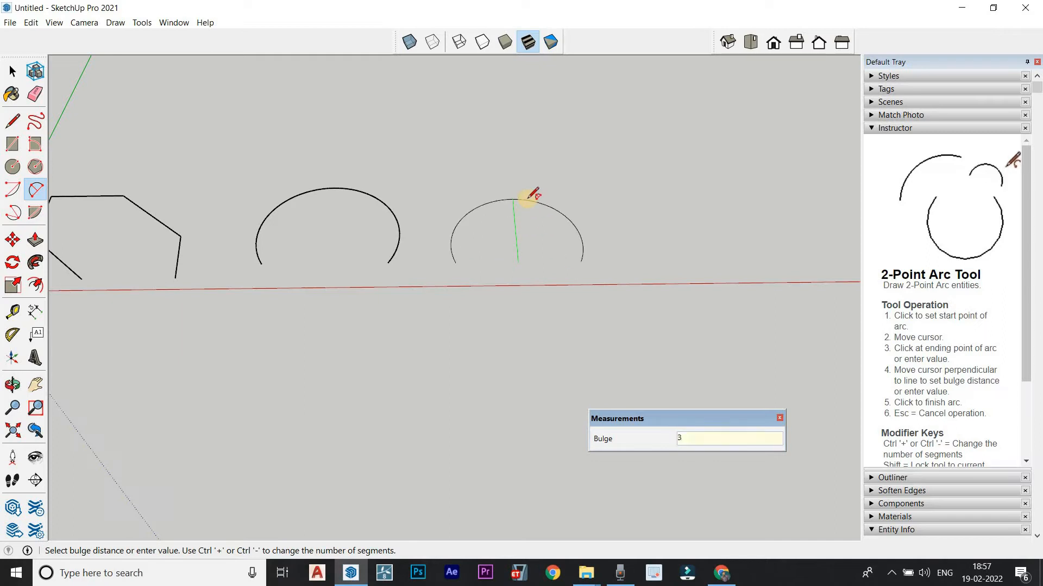
text(0')
key(Return)
middle_drag(510, 217, 499, 264)
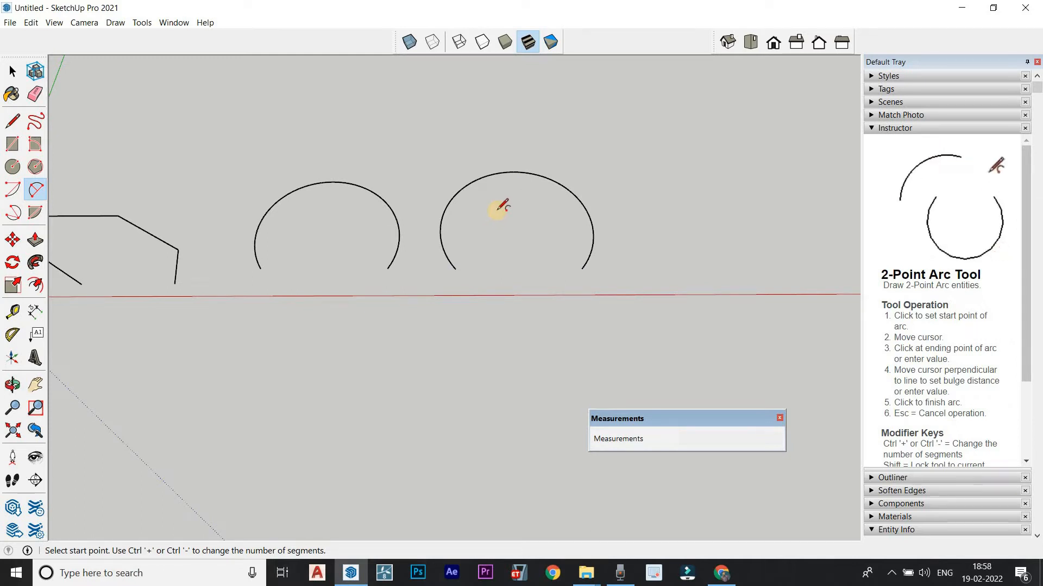
Step: Set the third 2-Point Arc to 5 segments
text(5)
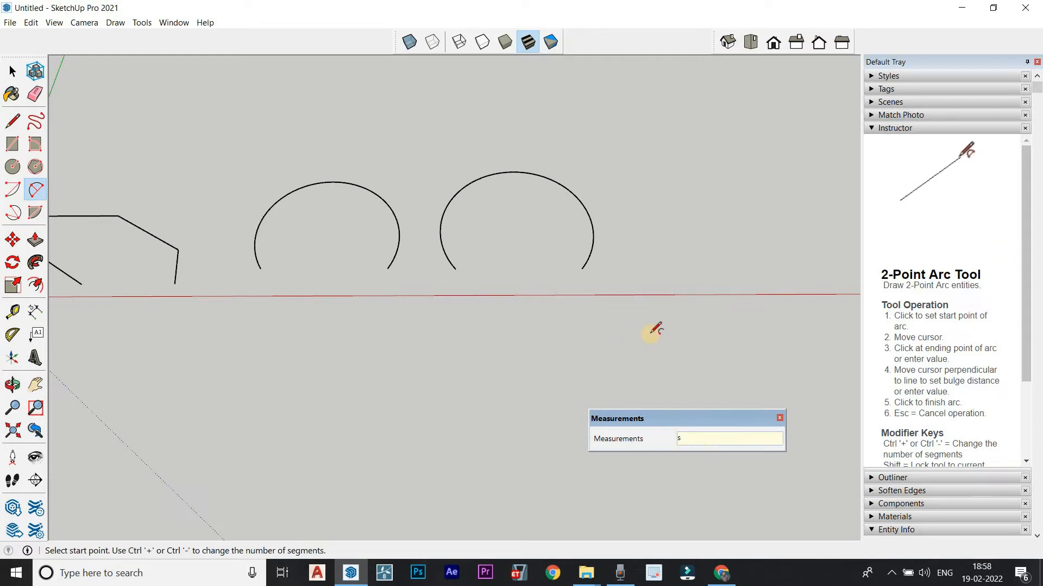
key(BackSpace)
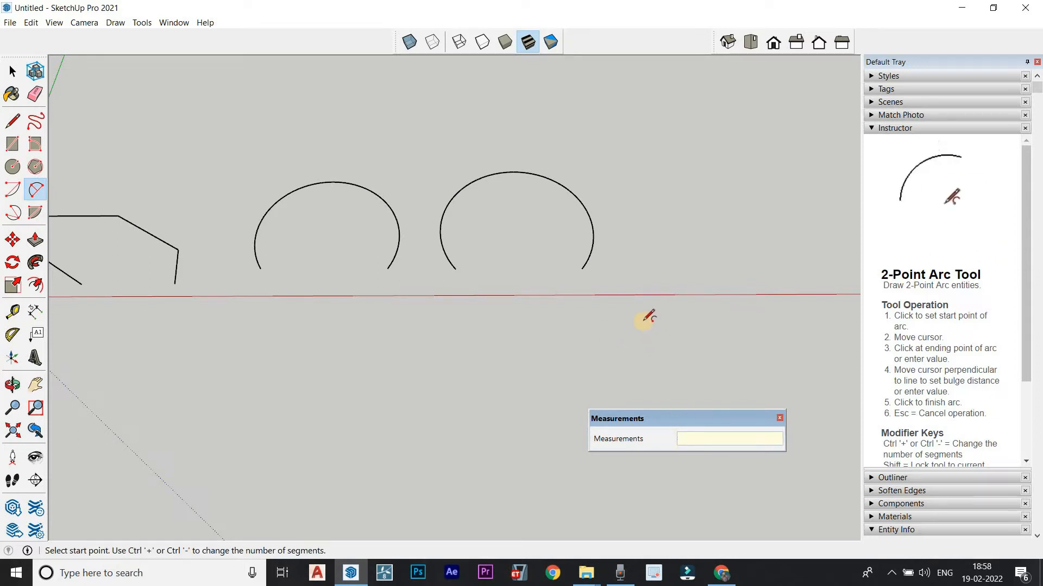
text(5s)
key(Return)
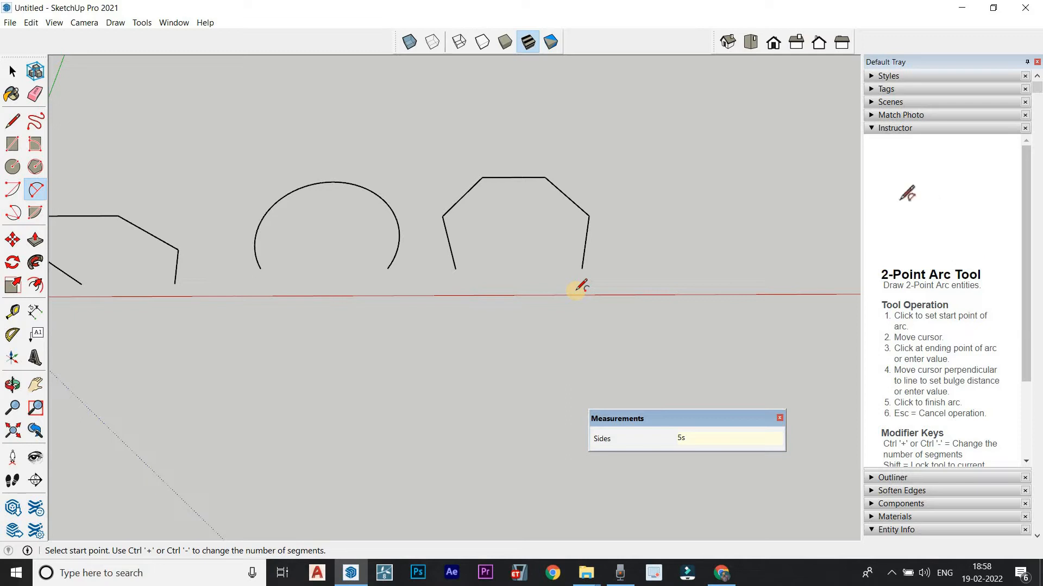
Step: Set the third 2-Point Arc to 100 segments and compare its smoothness with the neighbouring arc
text(100)
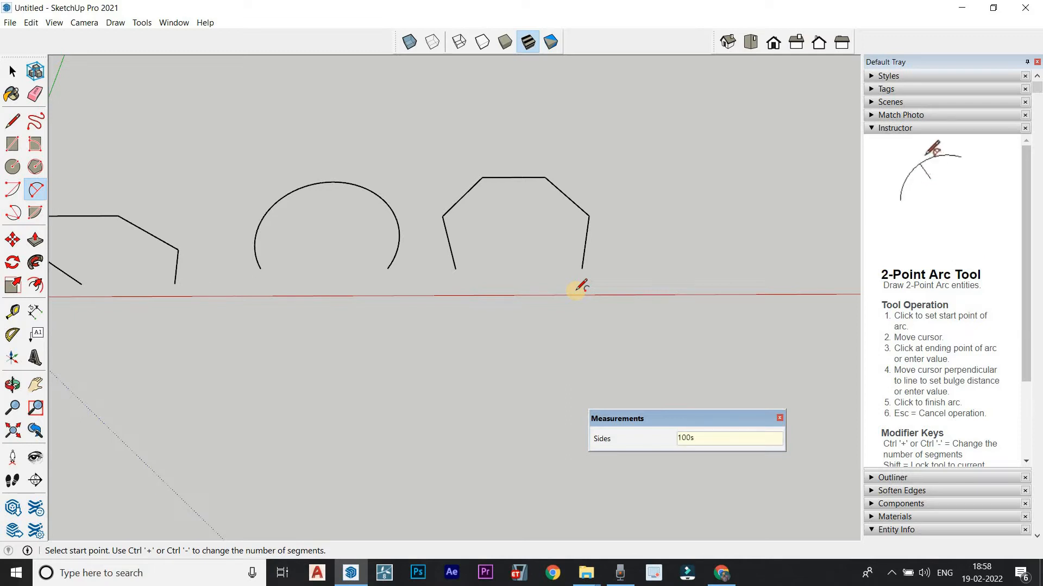
text(s)
key(Return)
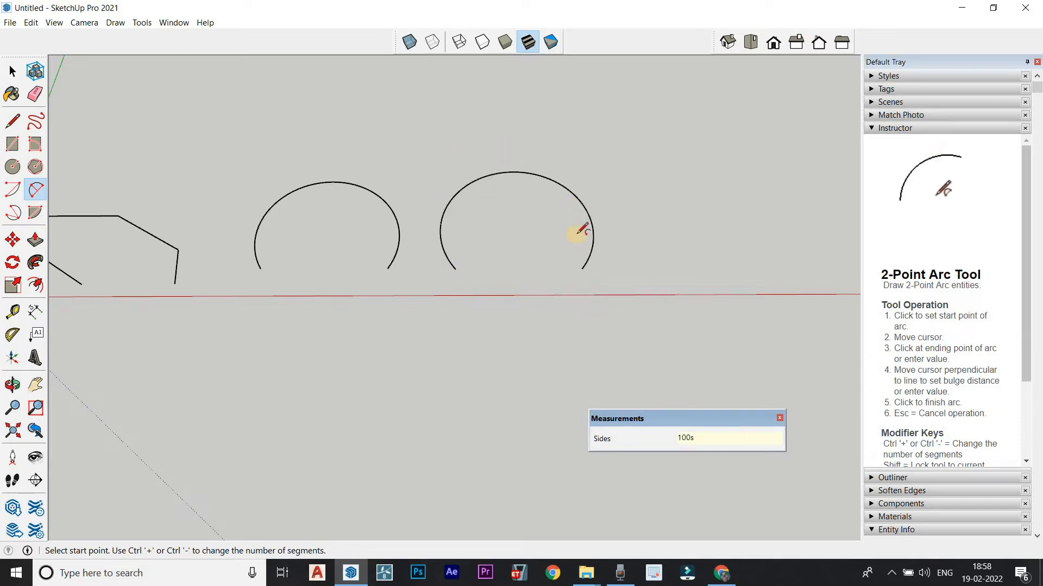
scroll(489, 326, up, 5)
scroll(429, 323, down, 8)
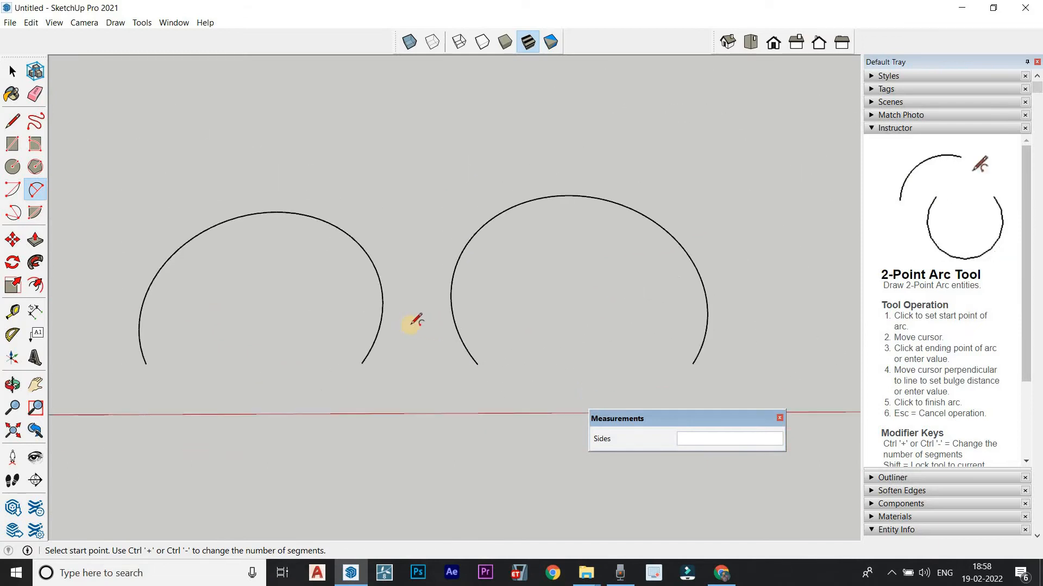
Step: Erase all three 2-Point Arcs from the drawing area
click(12, 71)
click(34, 94)
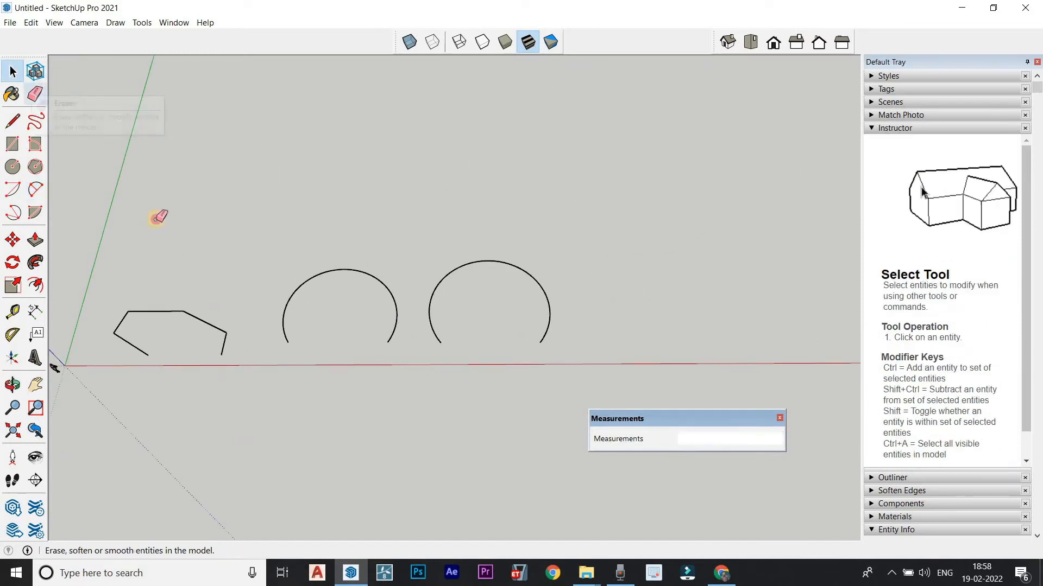
click(516, 264)
click(353, 272)
click(182, 307)
middle_drag(165, 344, 225, 210)
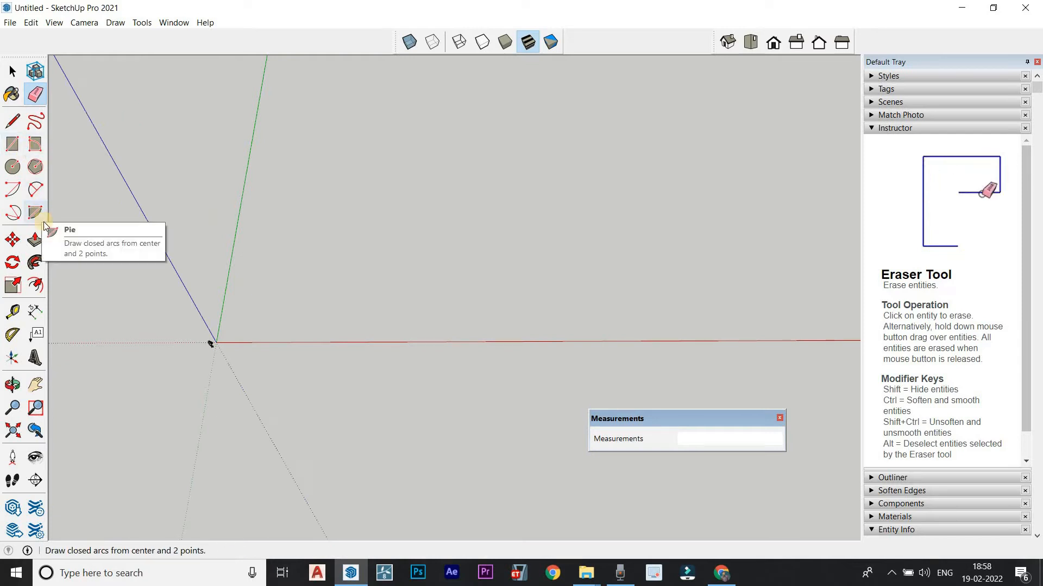
Step: Activate the 3-Point Arc tool and close the floating Measurements toolbar
click(11, 212)
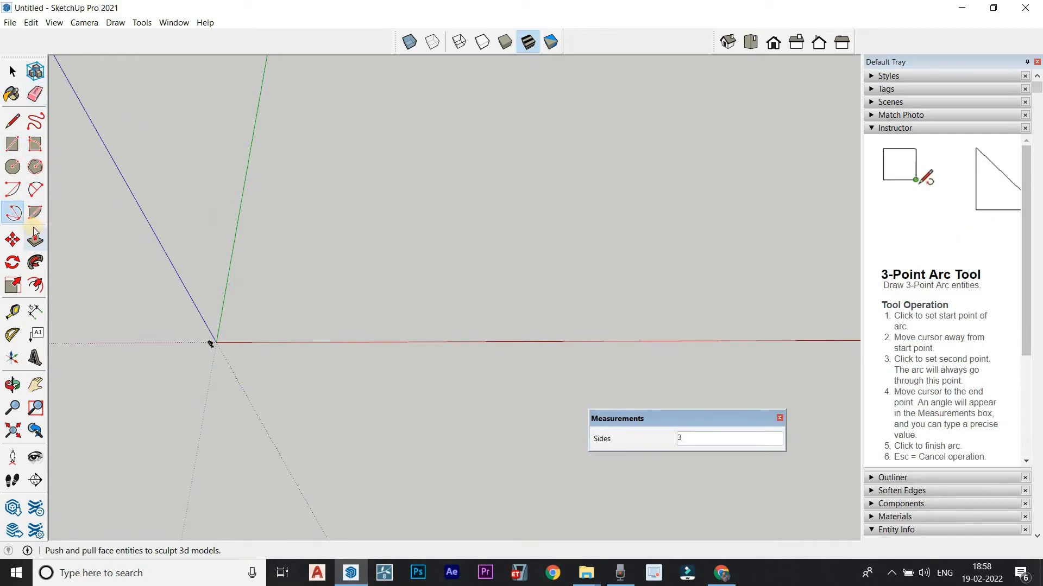
scroll(382, 333, down, 1)
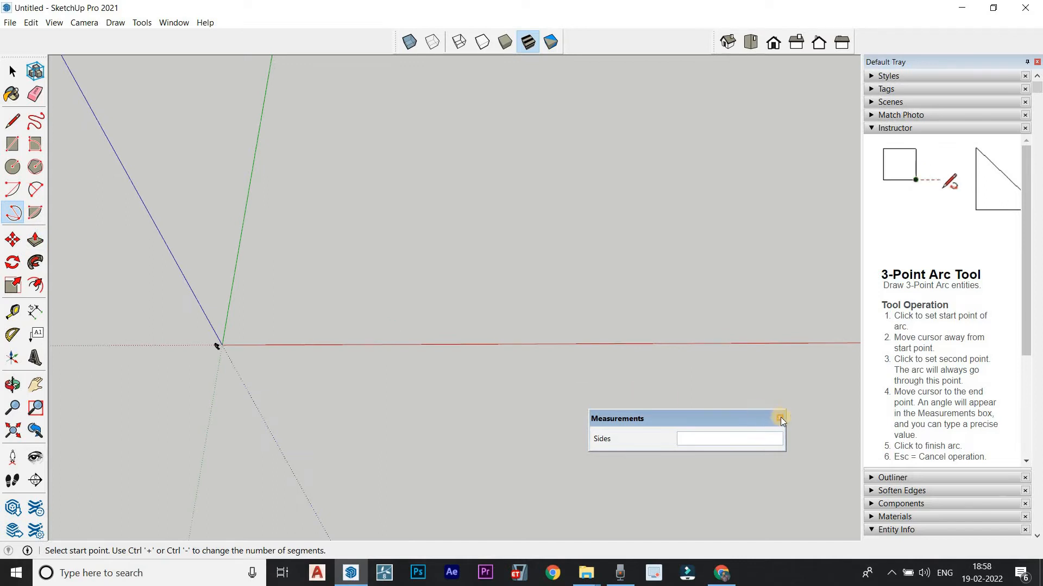
drag(785, 419, 701, 419)
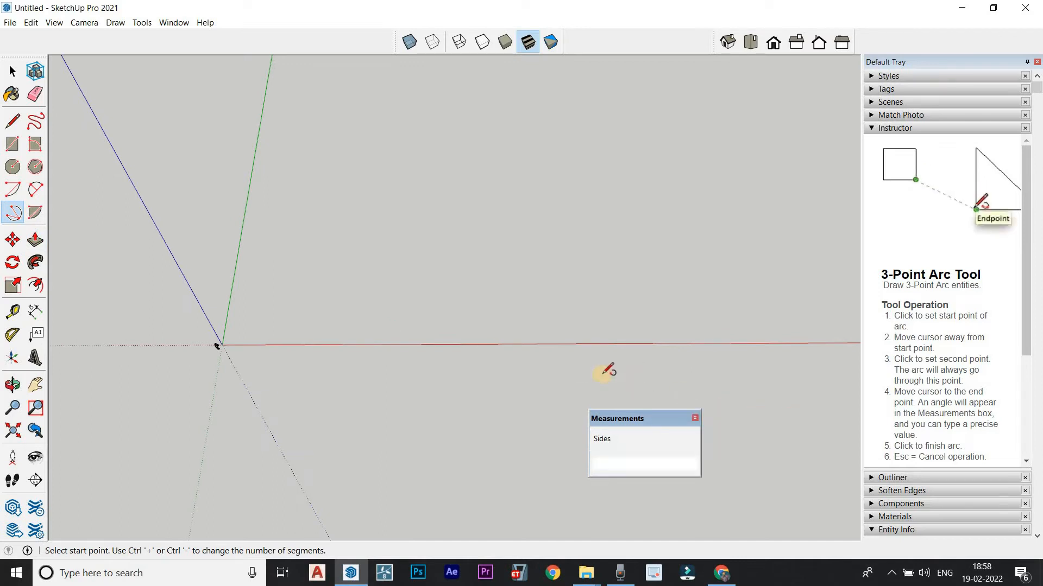
click(695, 417)
Step: Draw a 3-Point Arc near the origin, its second point roughly parallel to the red axis, with an angle of about 313°
click(382, 304)
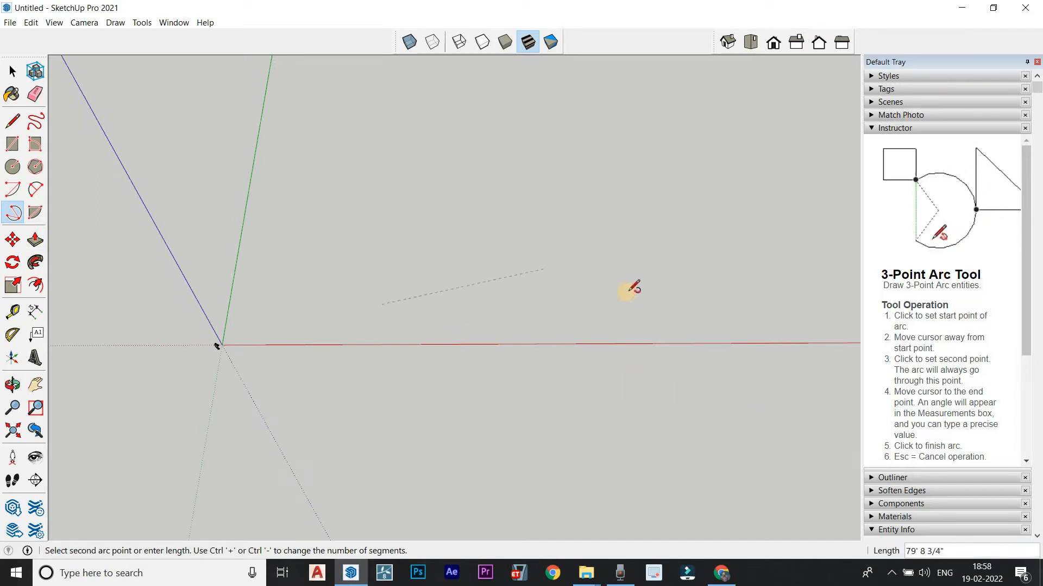
click(647, 303)
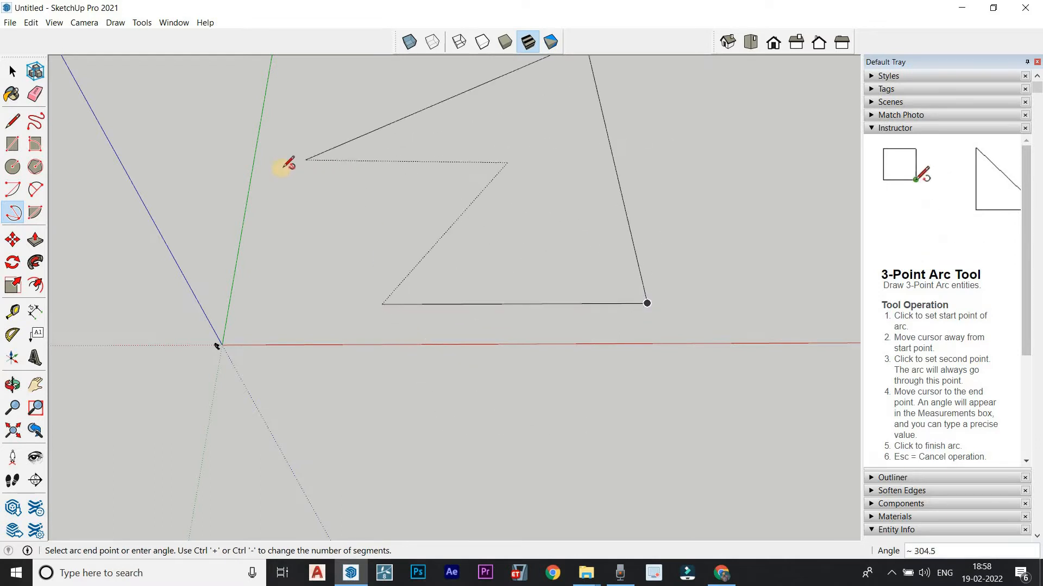
scroll(424, 266, down, 2)
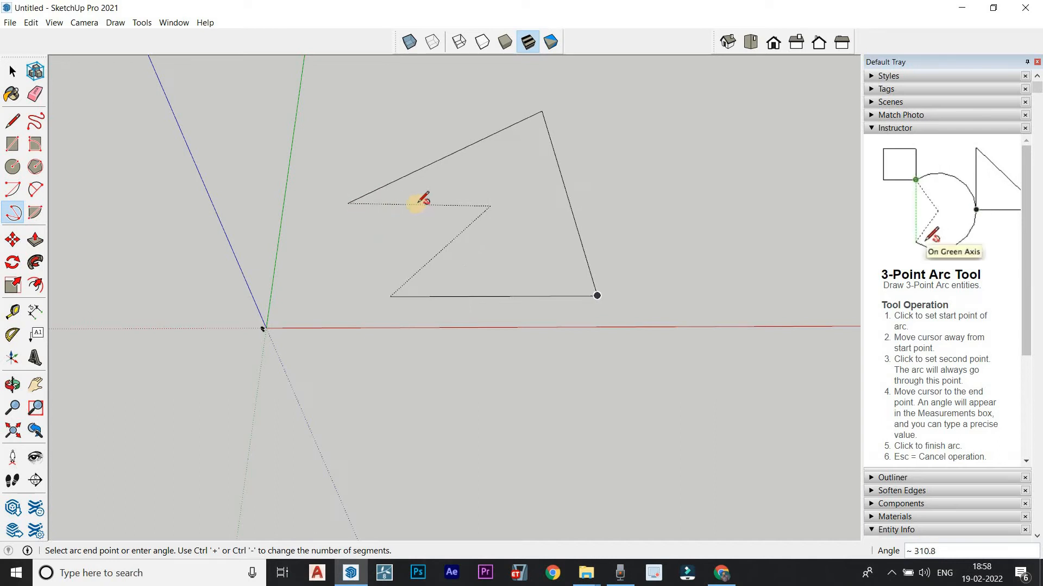
key(Escape)
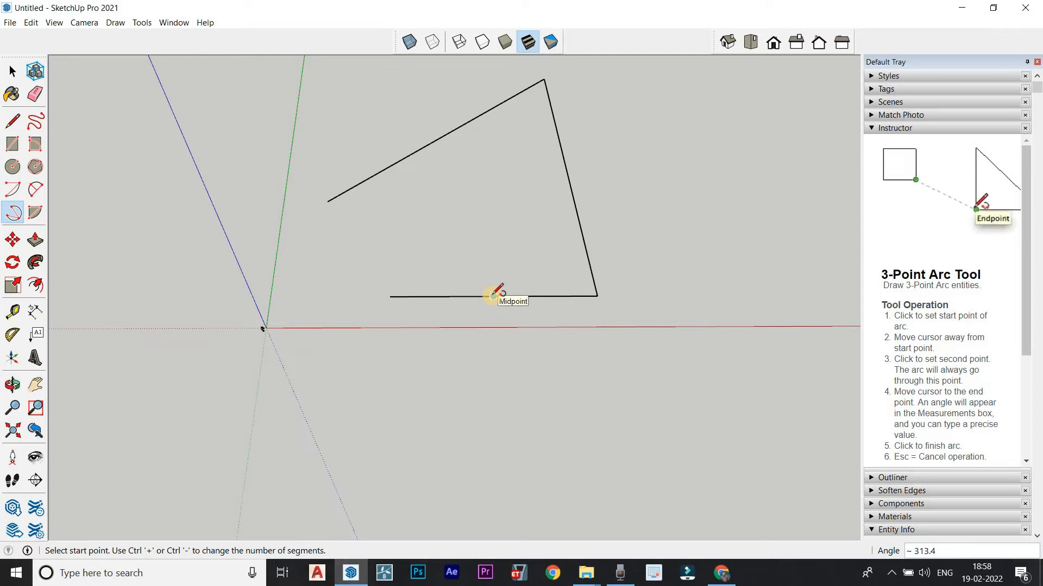
Step: Try the 3-Point Arc with 5, 10 and 20 segments in turn
text(5)
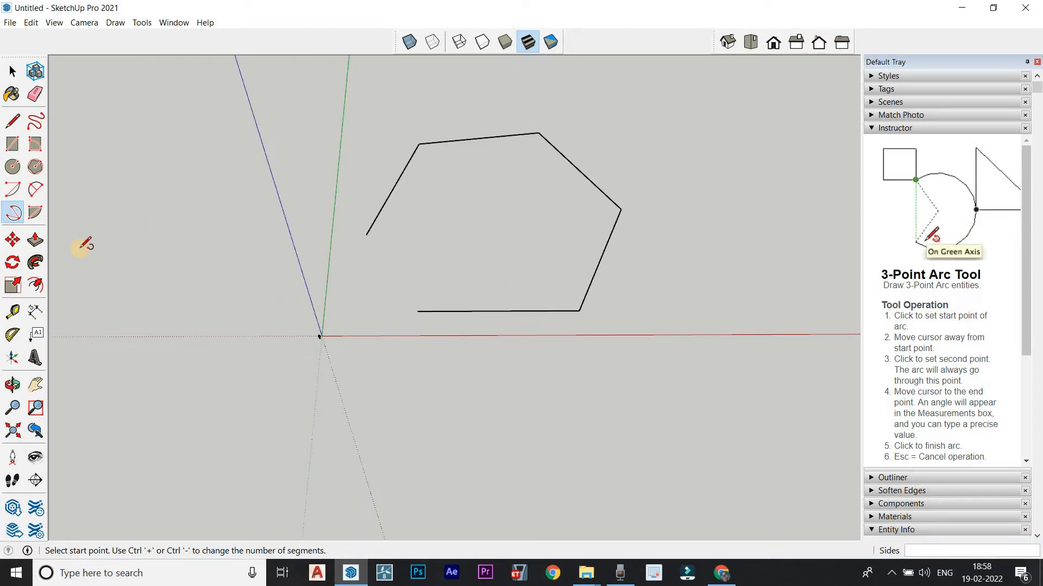
scroll(86, 244, down, 1)
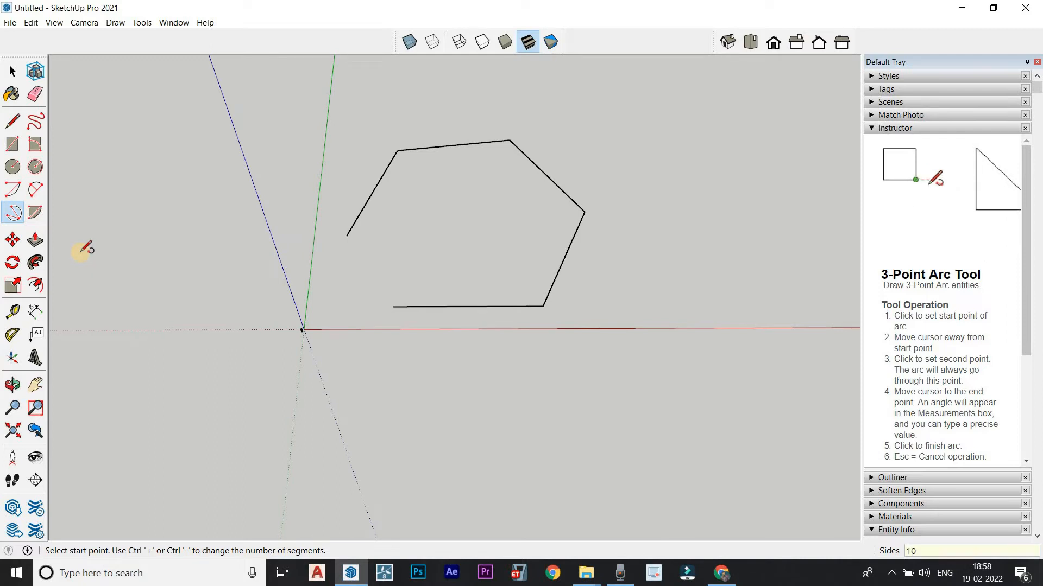
text(s)
key(Return)
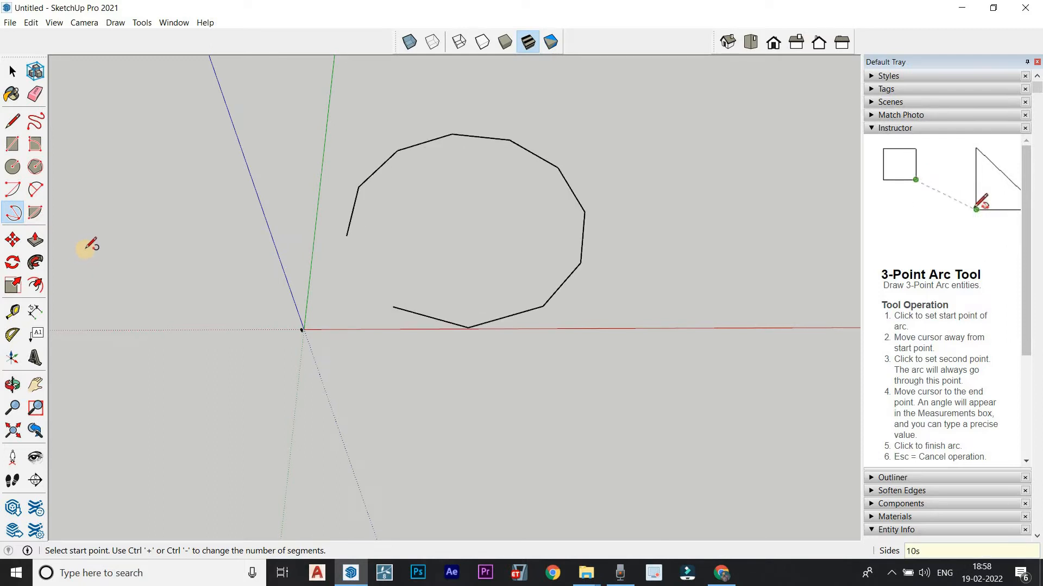
text(20s)
key(Return)
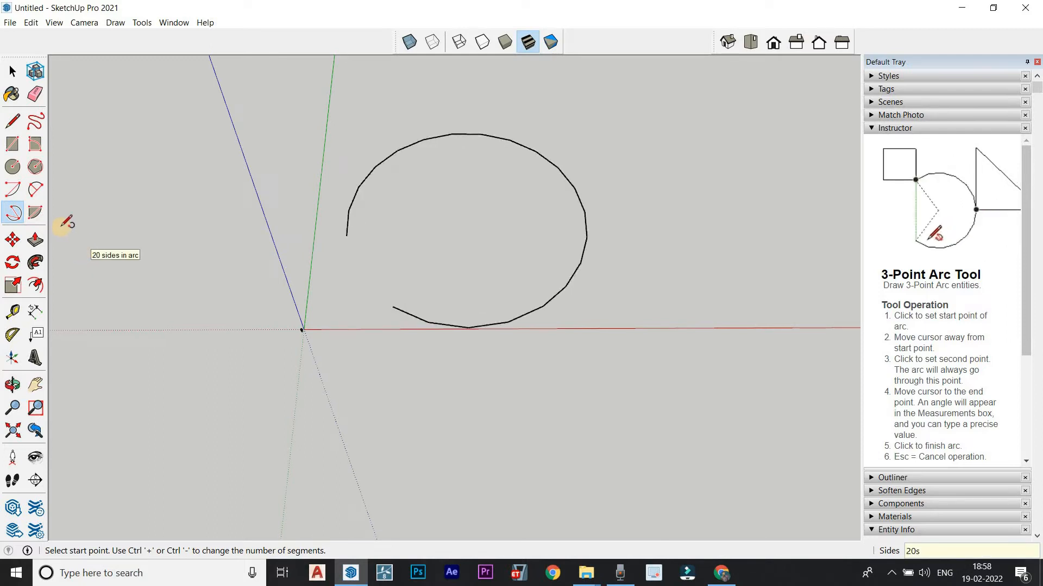
Step: Set the 3-Point Arc to 50 segments
text(3)
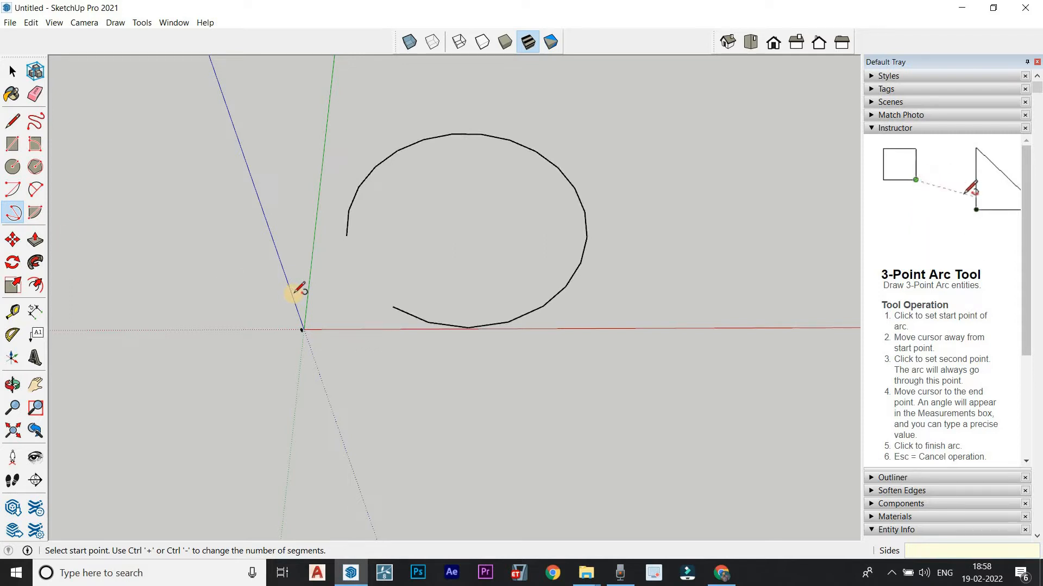
text(0s)
key(Return)
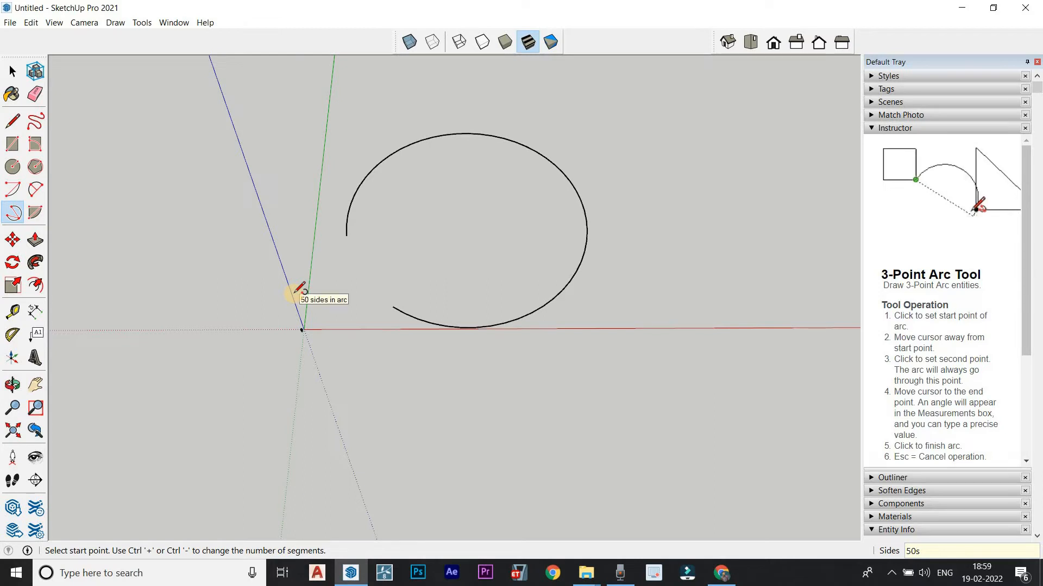
scroll(175, 263, down, 2)
scroll(444, 294, down, 1)
scroll(445, 294, down, 2)
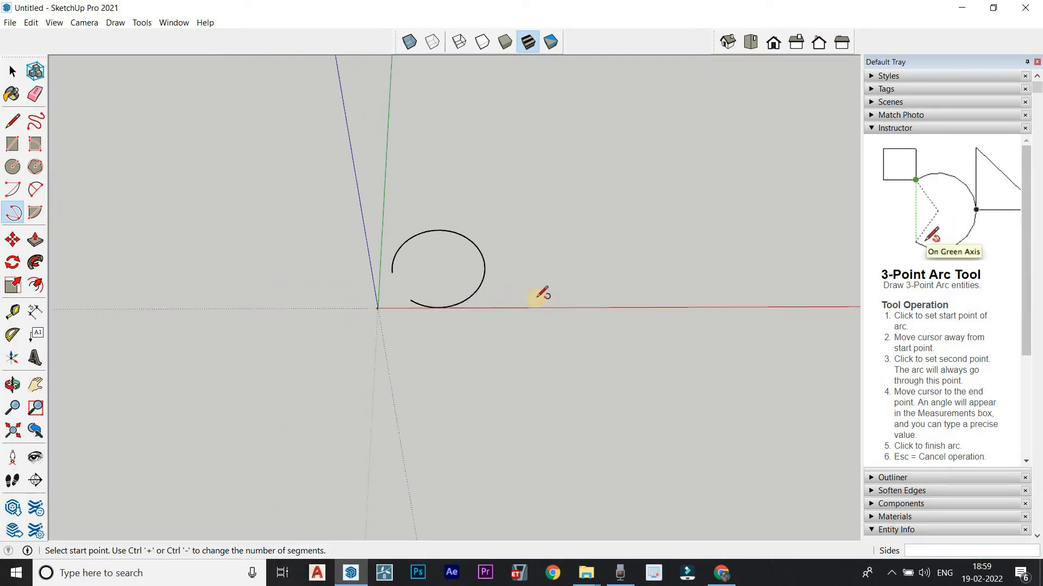
click(549, 295)
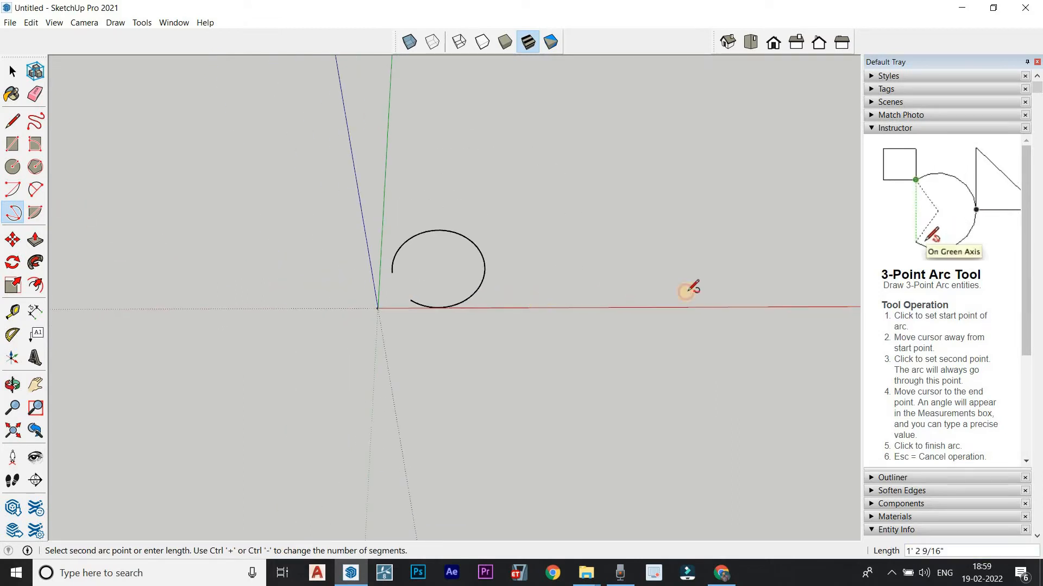
click(749, 294)
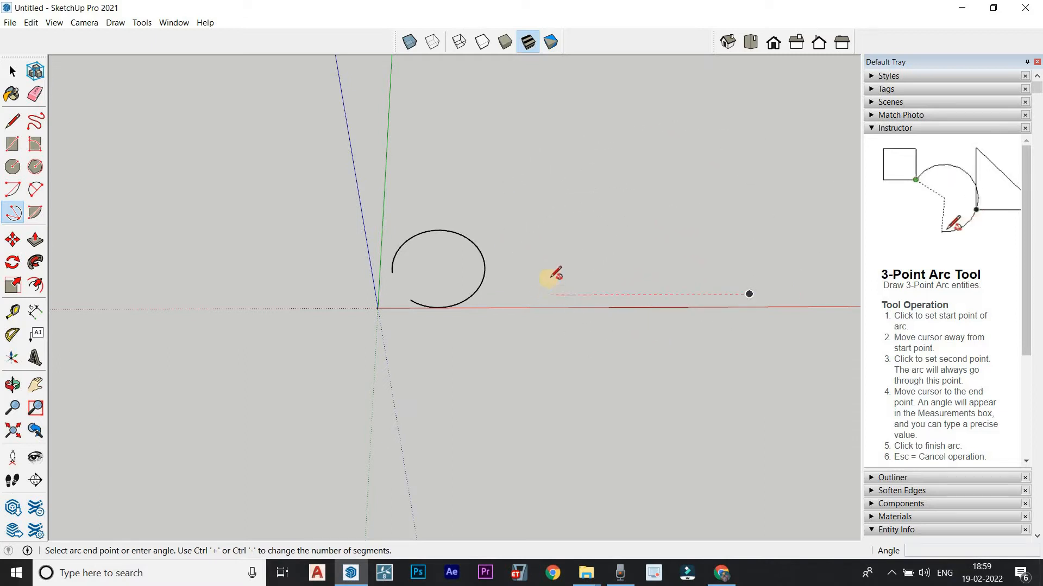
key(Escape)
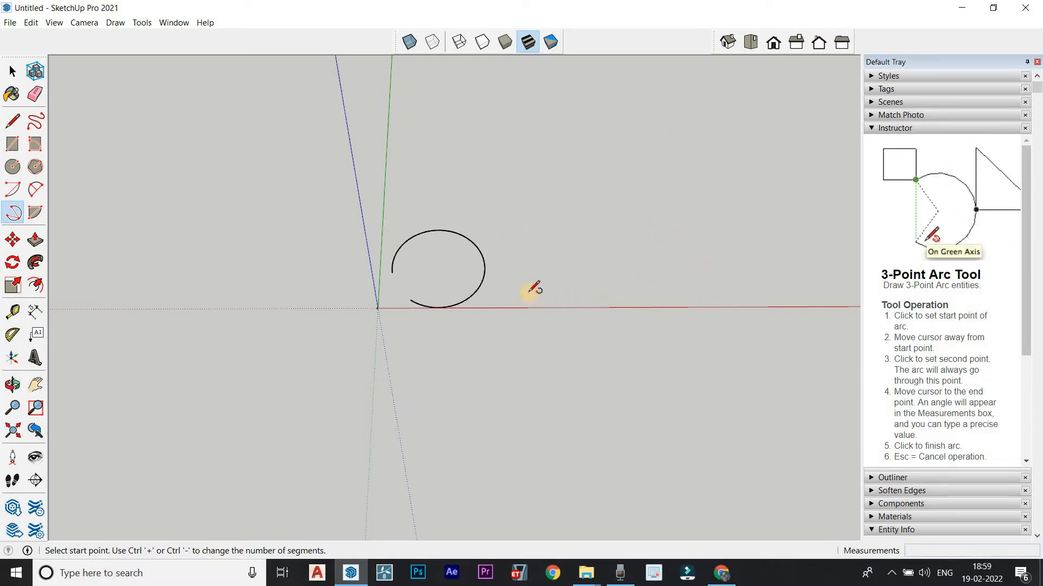
Step: Undo the last 3-Point Arc near the origin
key(ctrl+z)
click(534, 290)
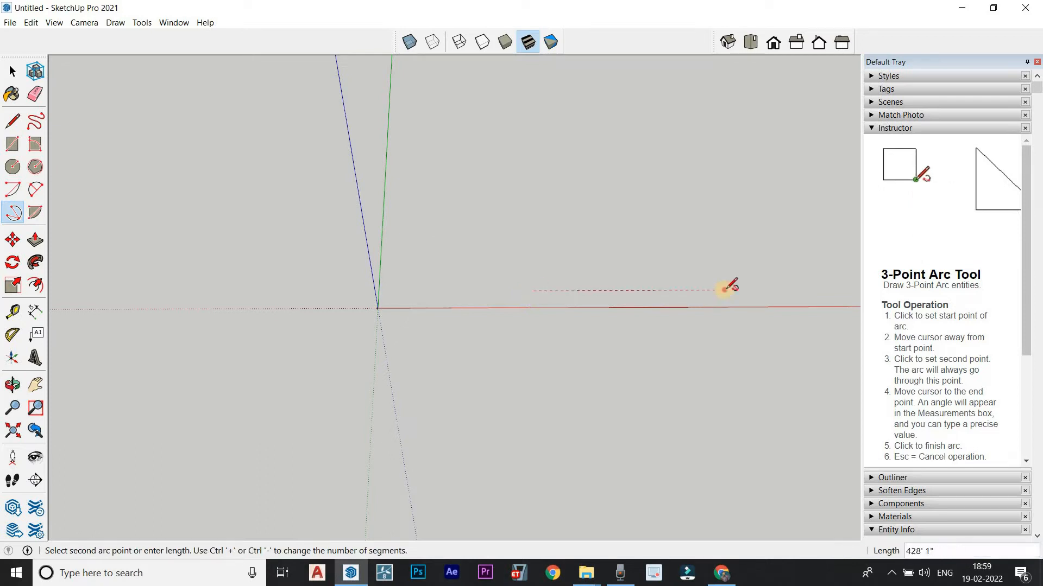
click(725, 290)
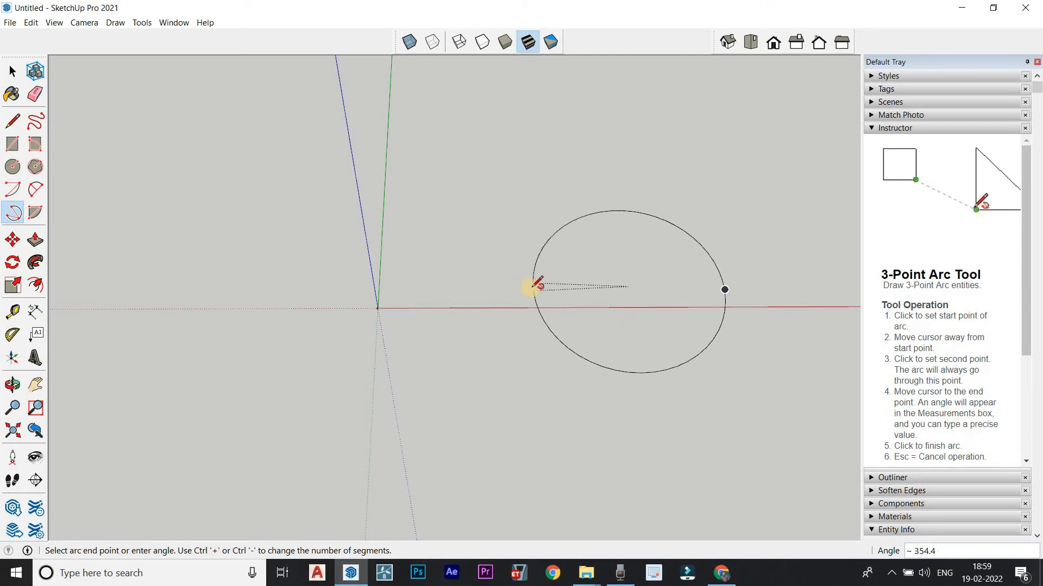
key(Escape)
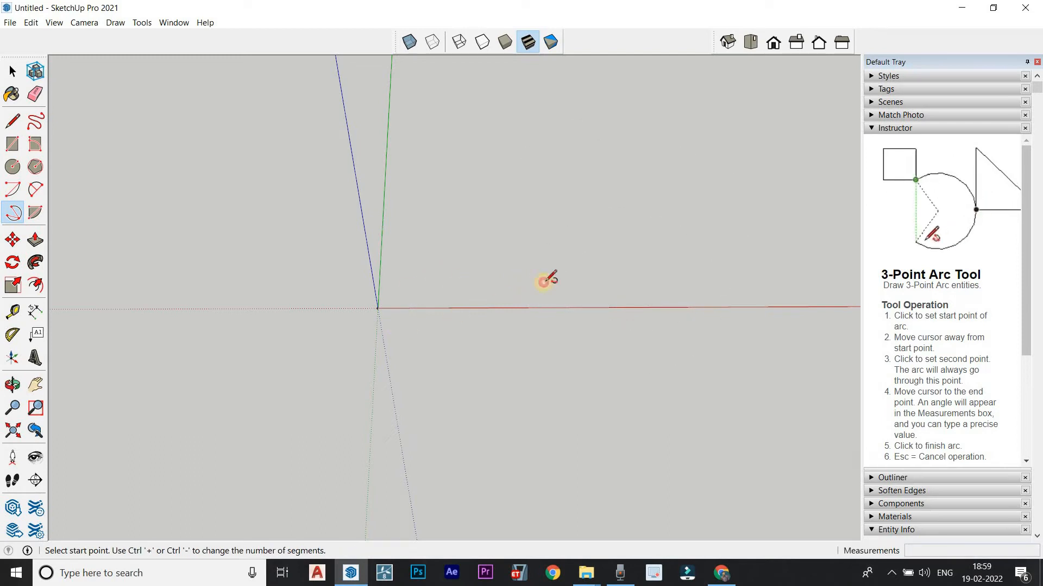
Step: Draw a large 3-Point Arc of about 335° across the red axis, its second point level with the start, and erase it
click(461, 281)
click(719, 281)
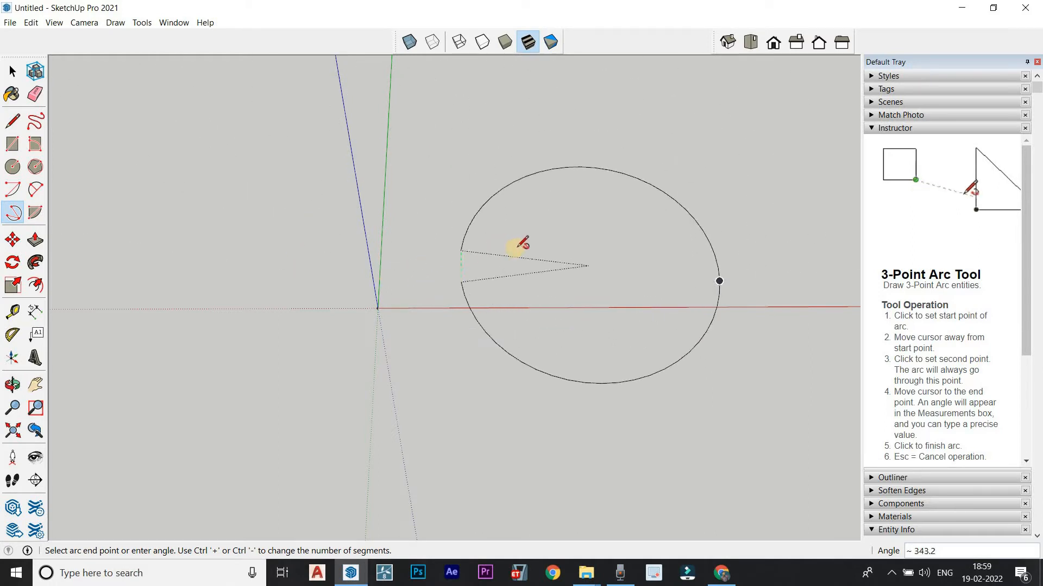
click(498, 242)
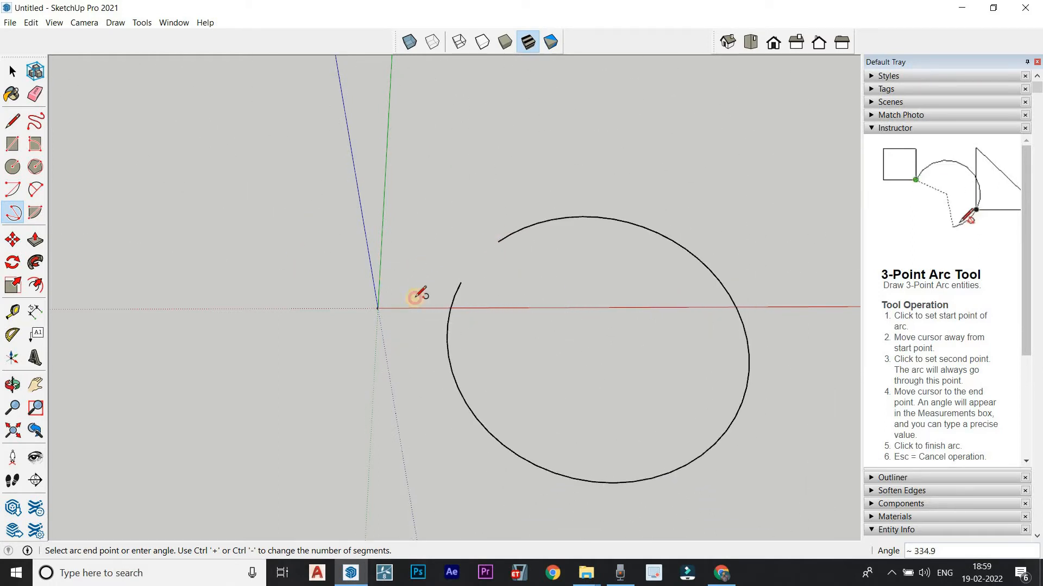
scroll(389, 310, down, 3)
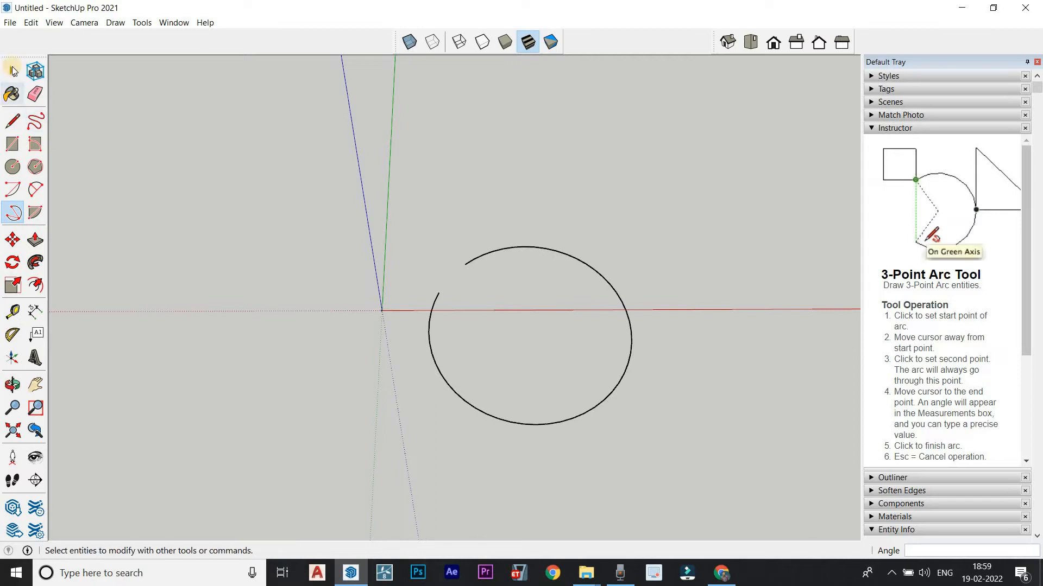
click(35, 94)
drag(600, 310, 569, 328)
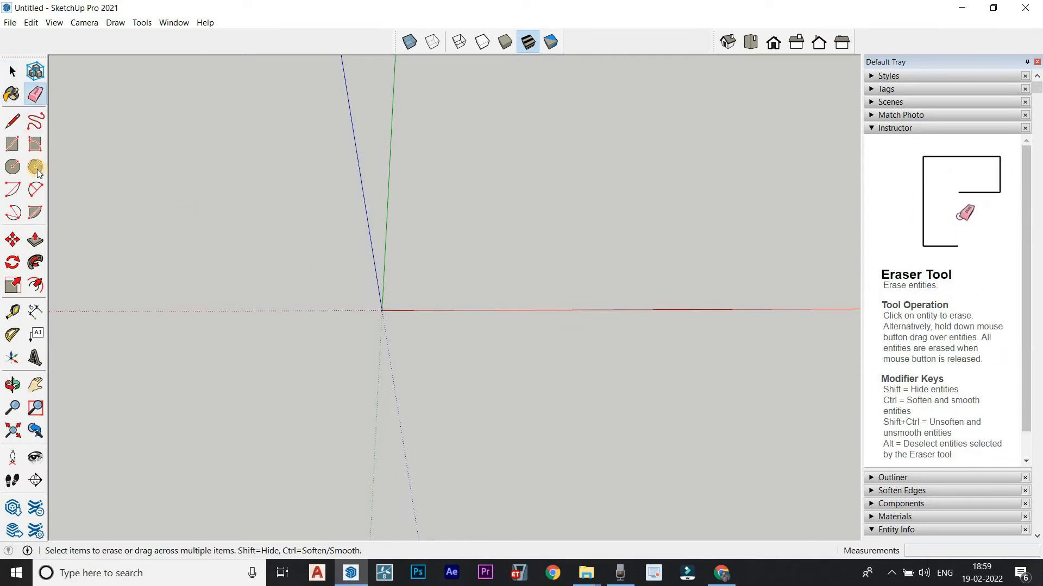
Step: Draw a smaller 3-Point Arc of about 282° just above the red axis near the origin, open toward the axis, and erase it
click(12, 213)
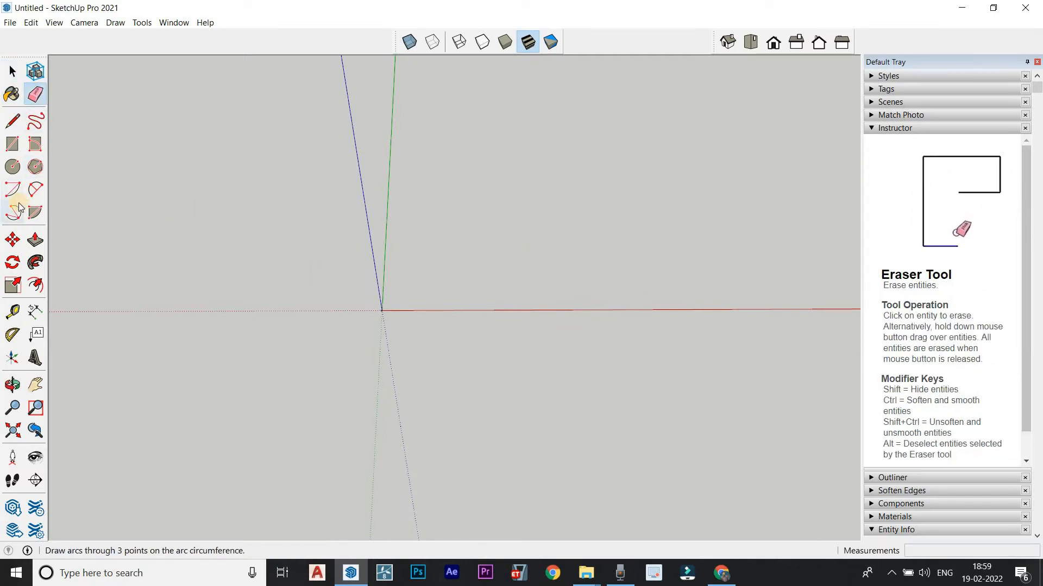
click(511, 294)
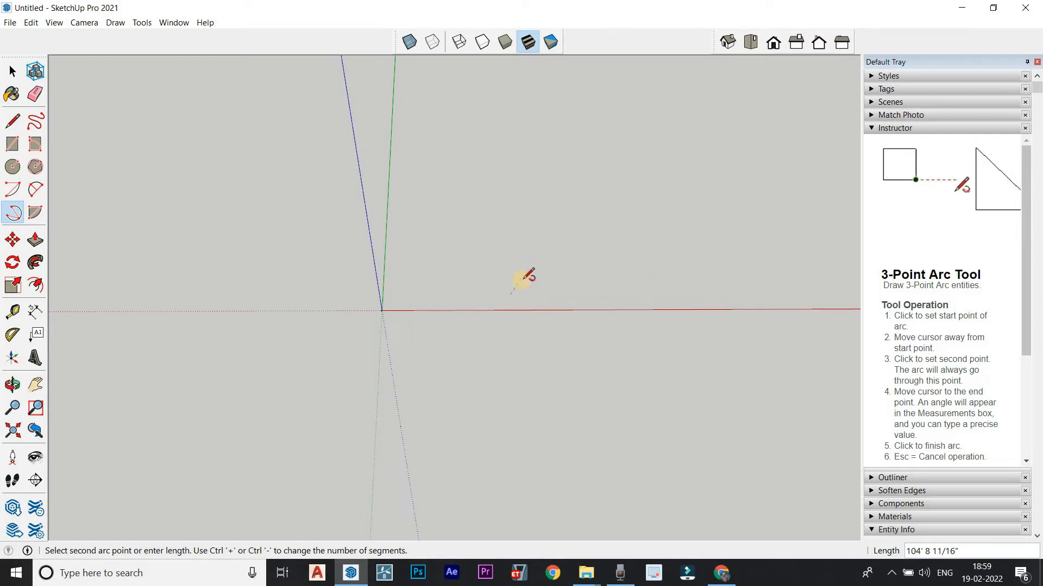
scroll(521, 279, up, 1)
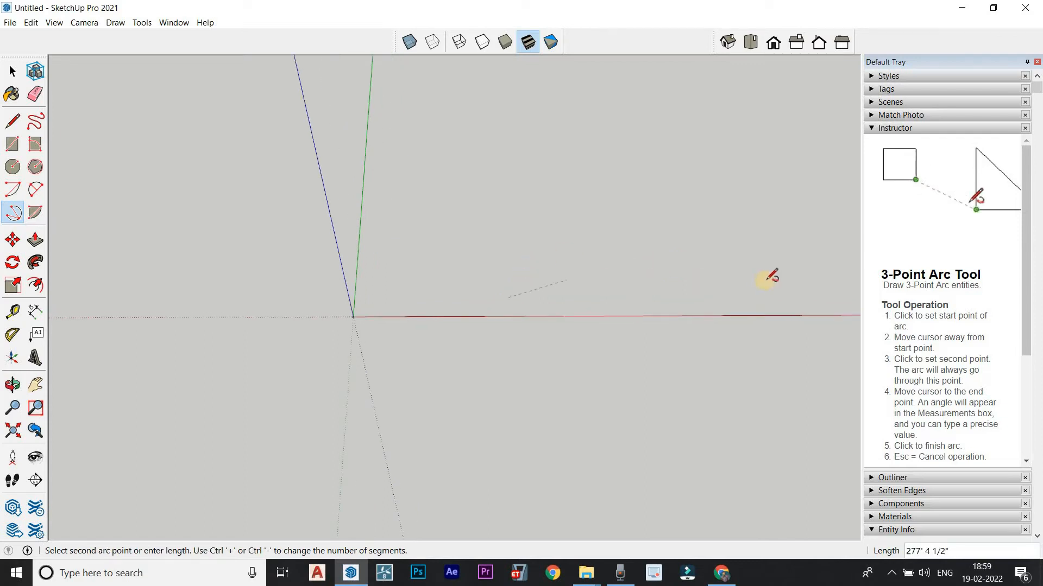
click(532, 270)
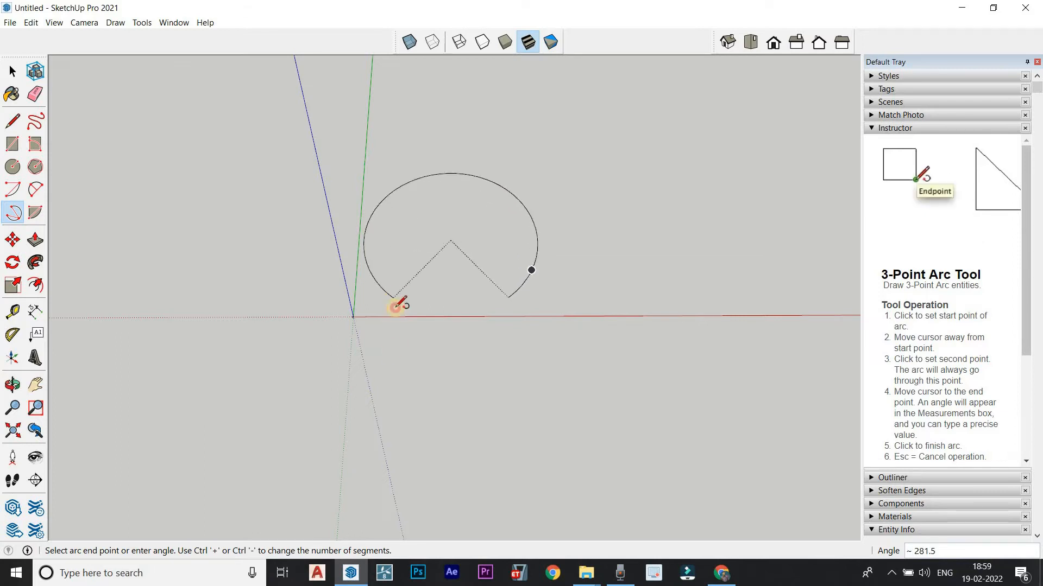
click(396, 306)
scroll(570, 384, down, 1)
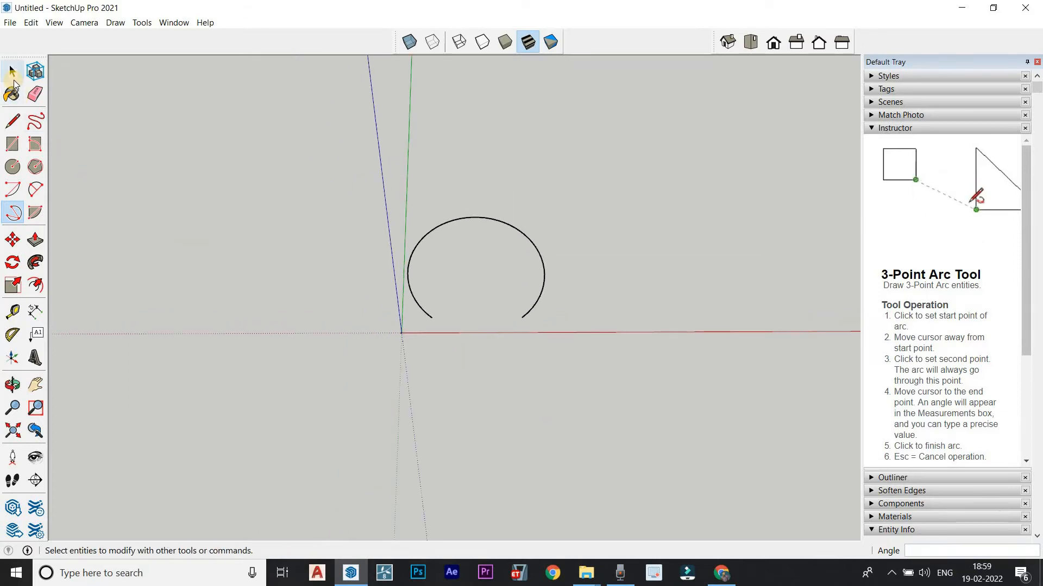
key(e)
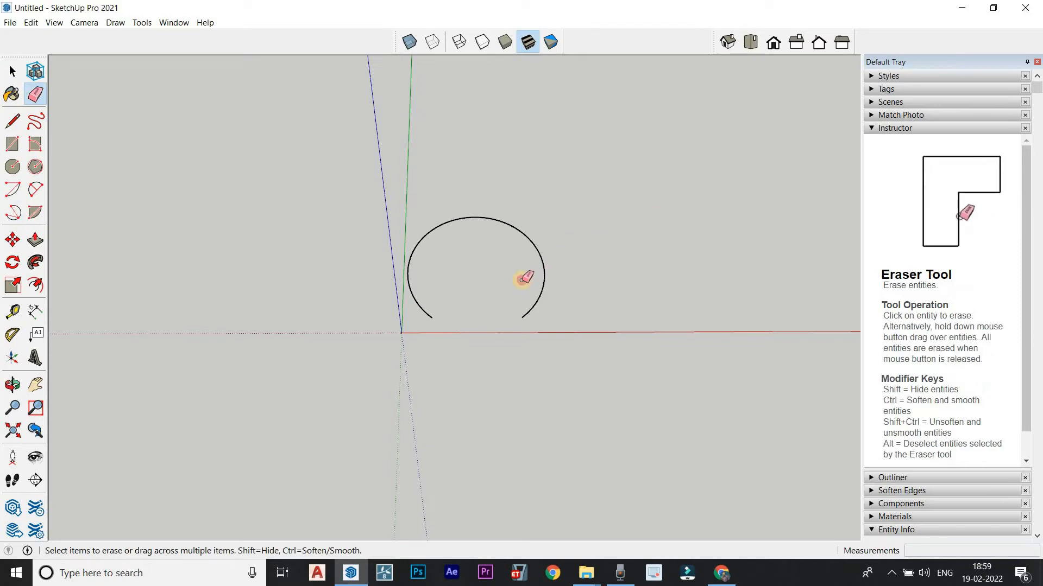
drag(436, 297, 385, 296)
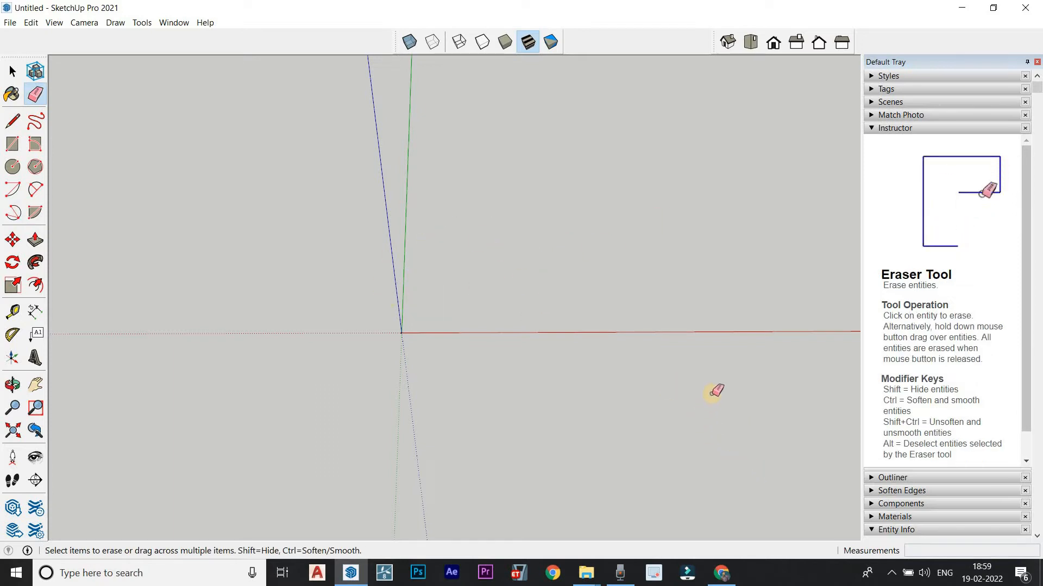
click(624, 573)
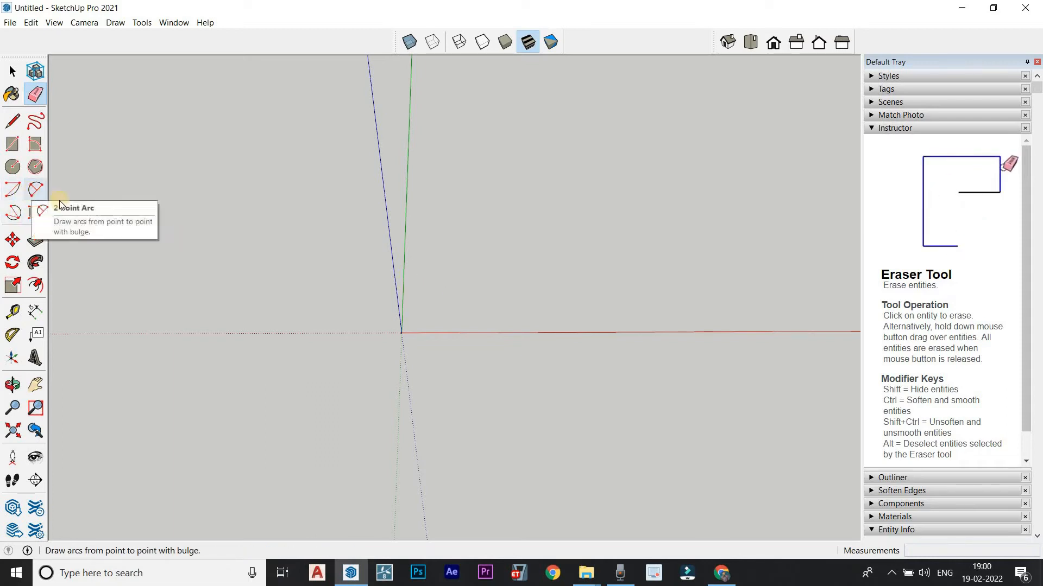
scroll(321, 297, down, 1)
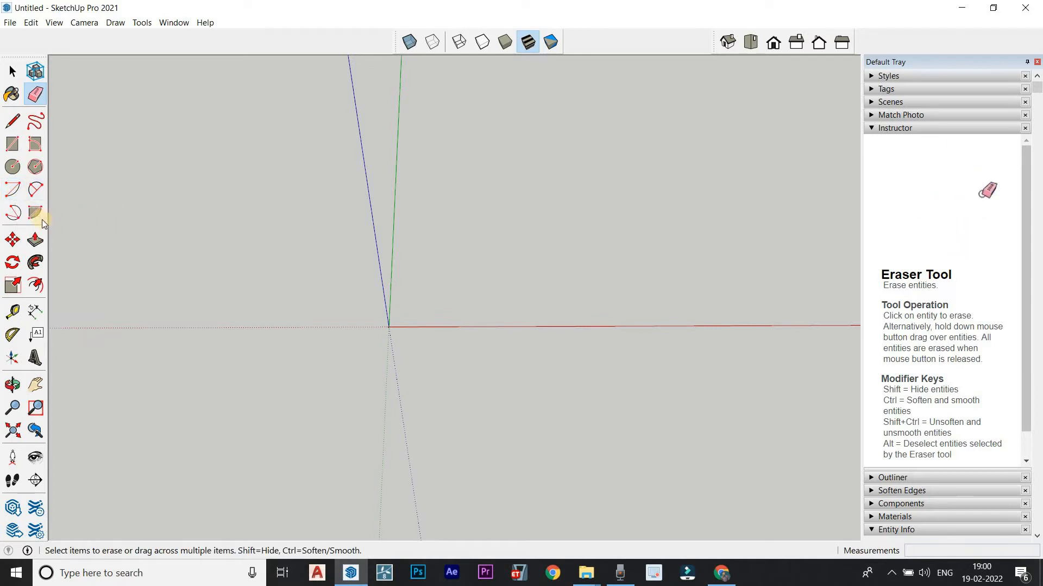
Step: Draw a pie sector beside the origin with the Pie tool, its first edge parallel to the red axis
click(35, 212)
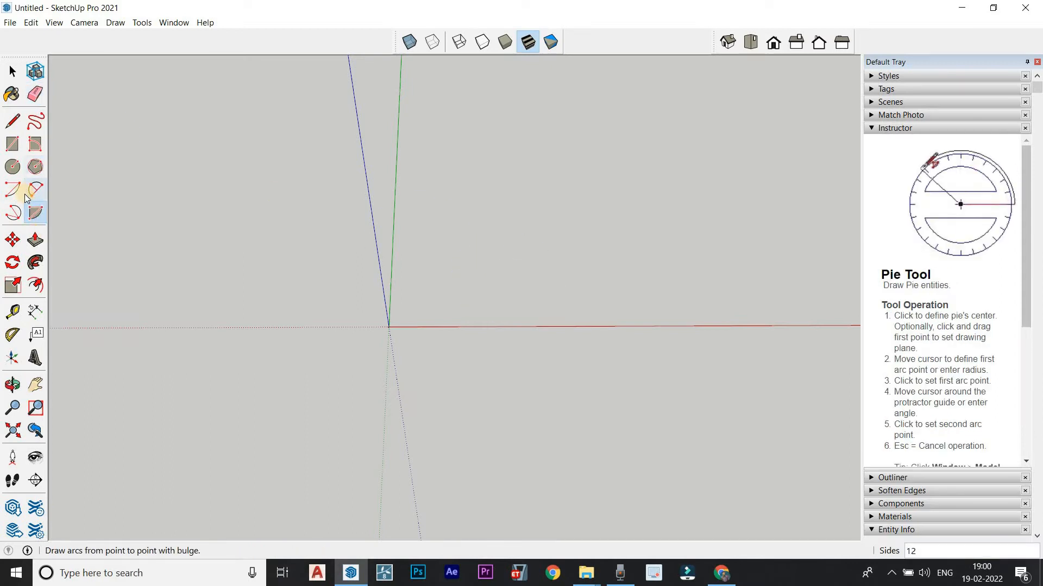
click(499, 281)
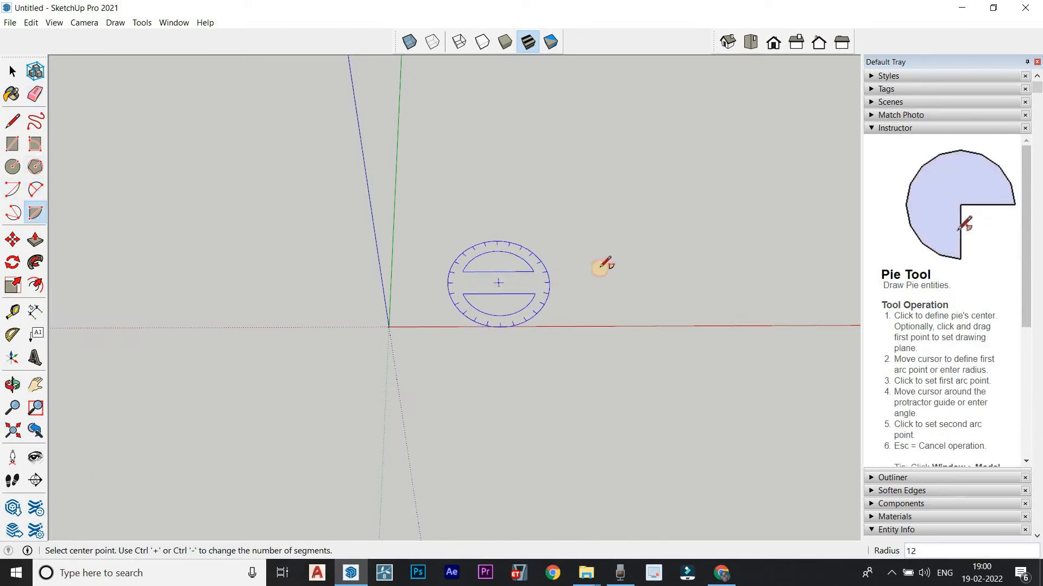
click(676, 279)
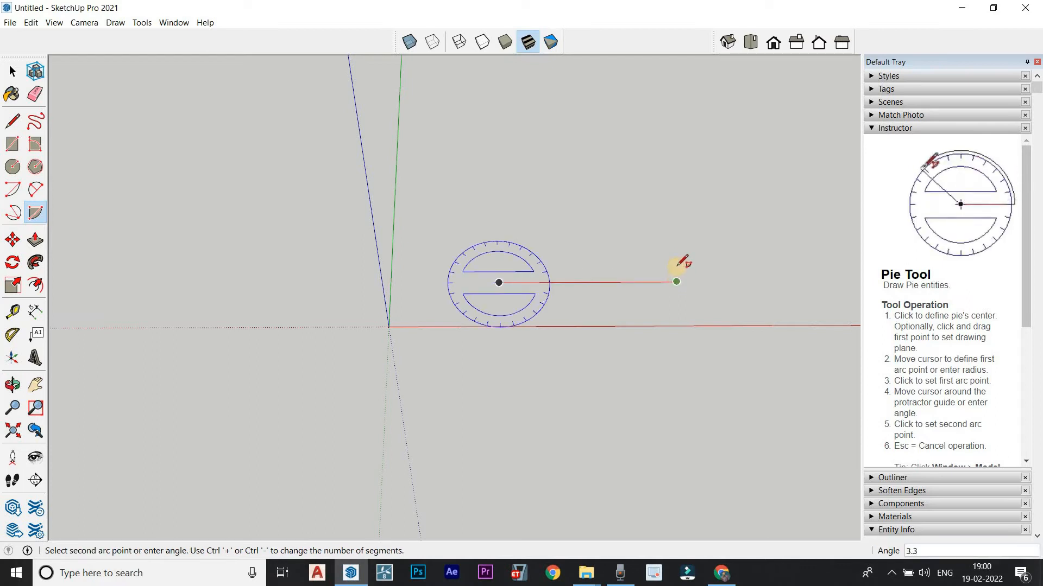
click(441, 192)
middle_drag(441, 193, 550, 292)
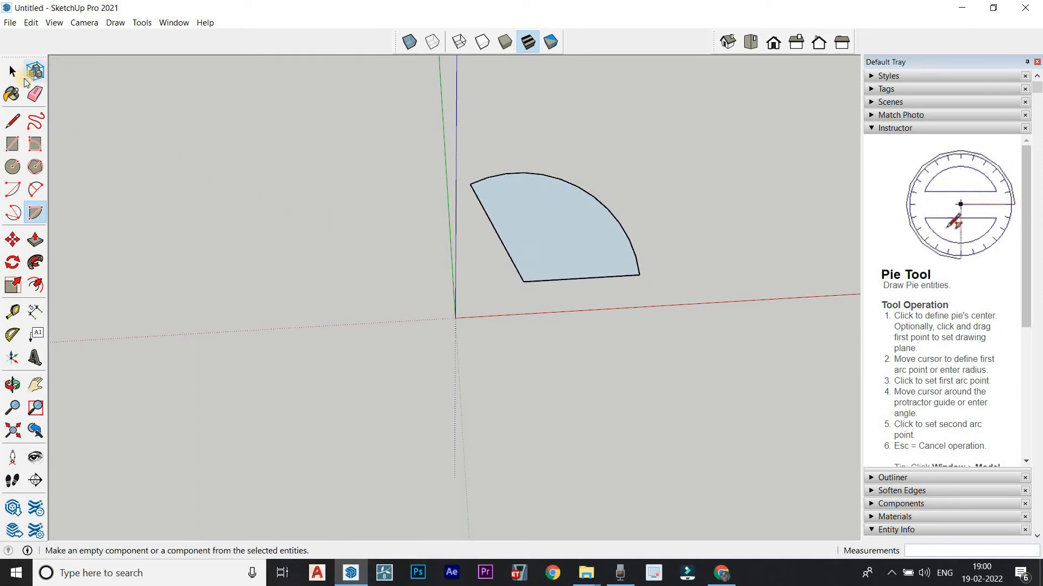
Step: Delete the pie sector's face and its two straight edges, keeping only the curved arc
click(13, 72)
click(567, 245)
key(Delete)
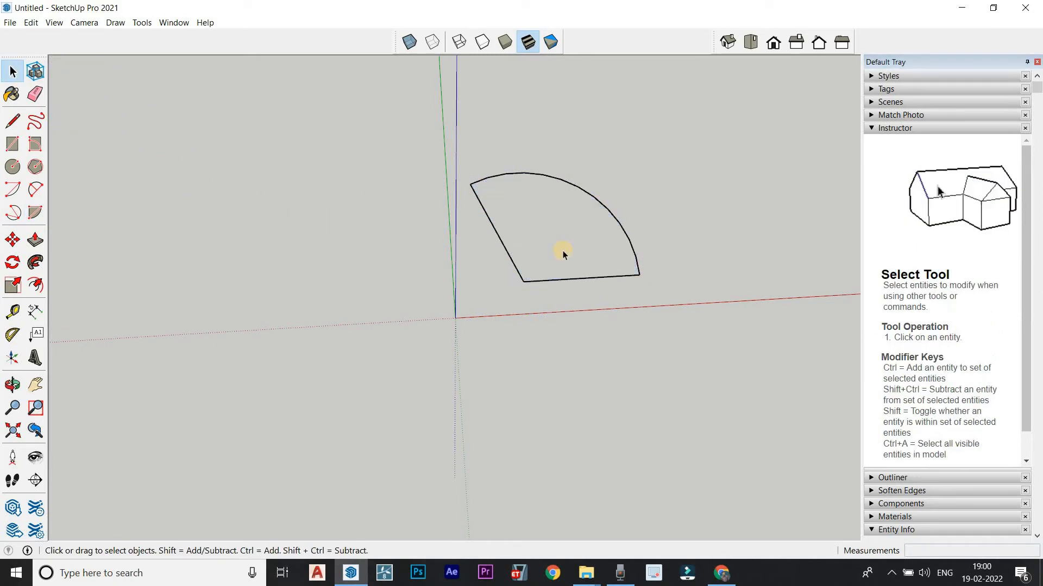
drag(545, 303, 500, 225)
key(Delete)
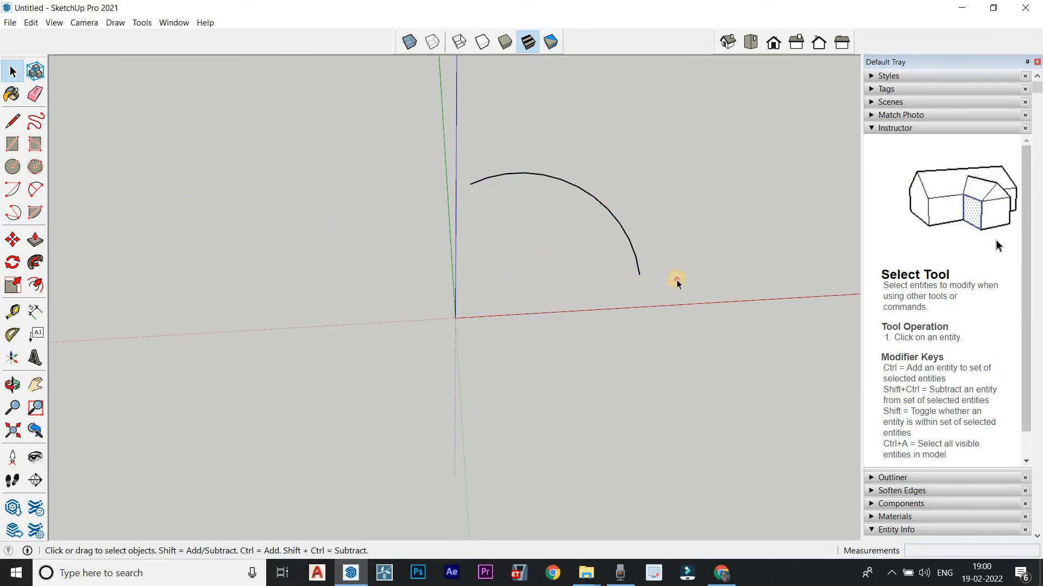
click(35, 212)
click(535, 285)
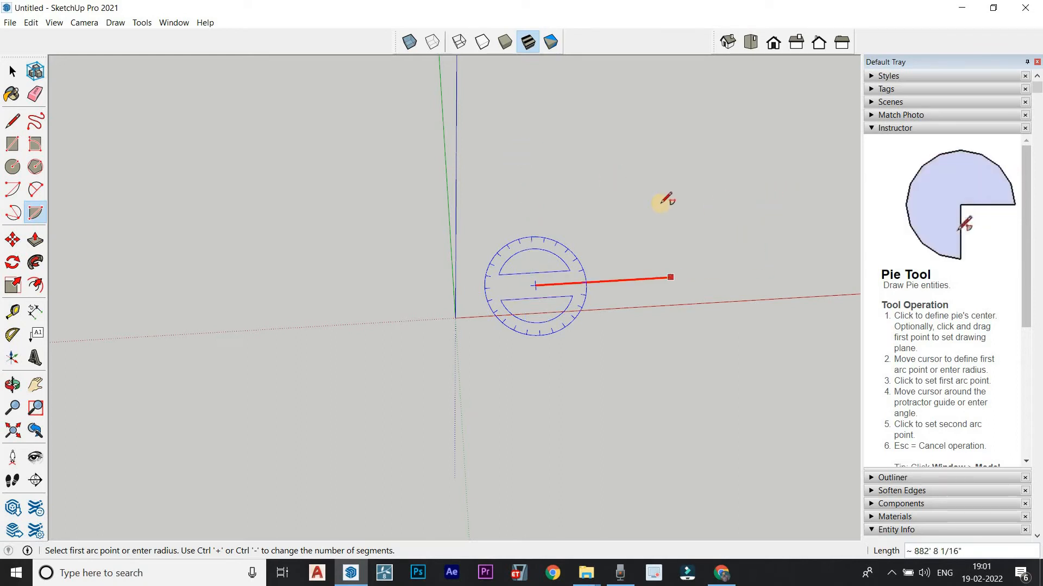
middle_drag(661, 203, 612, 247)
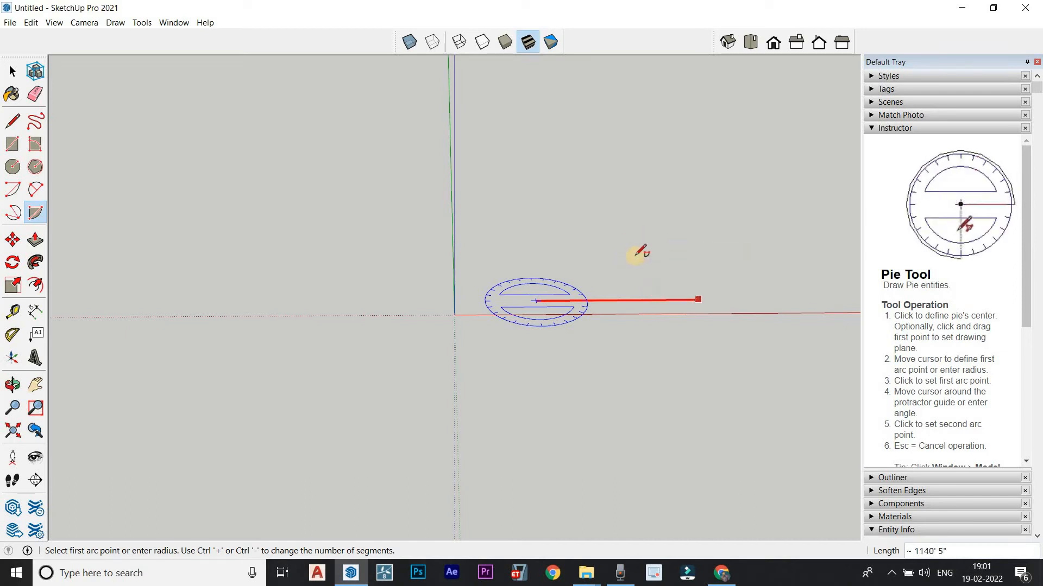
middle_drag(619, 259, 689, 278)
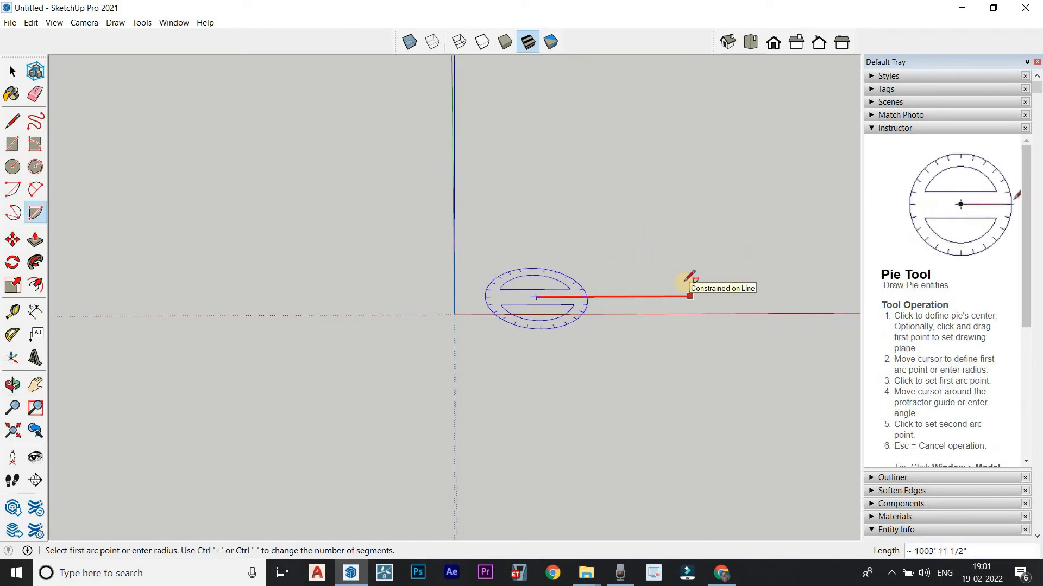
key(Escape)
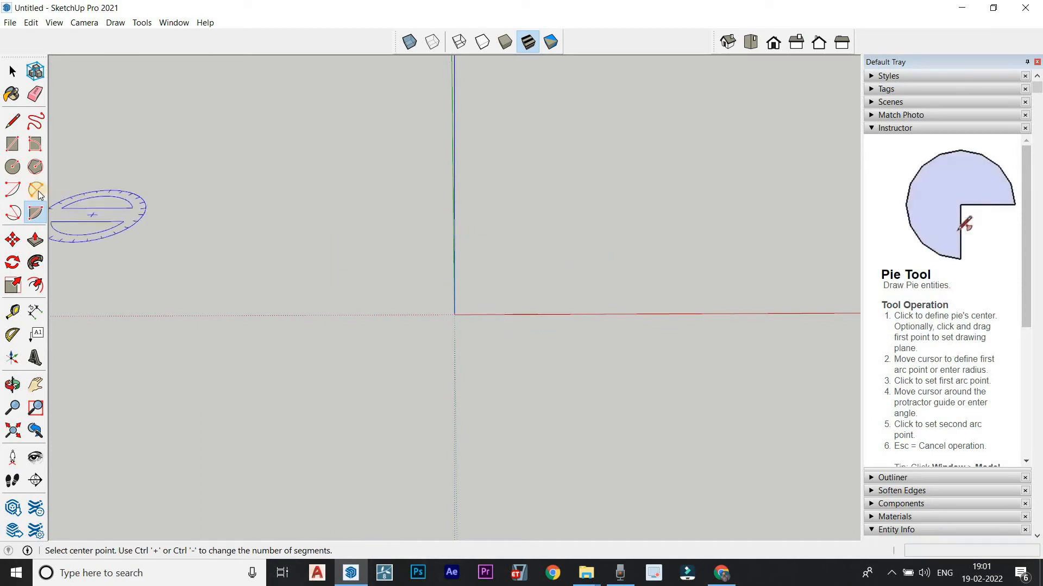
Step: Draw an upright 2-Point Arc with endpoints aligned to the blue axis and a bulge of about 675' along the green axis
click(35, 189)
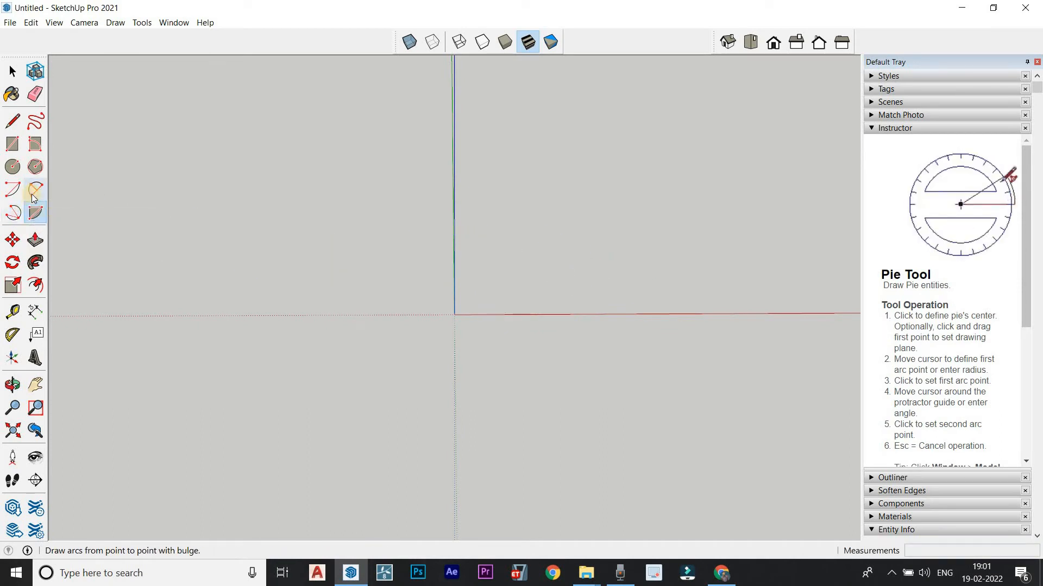
key(a)
click(557, 281)
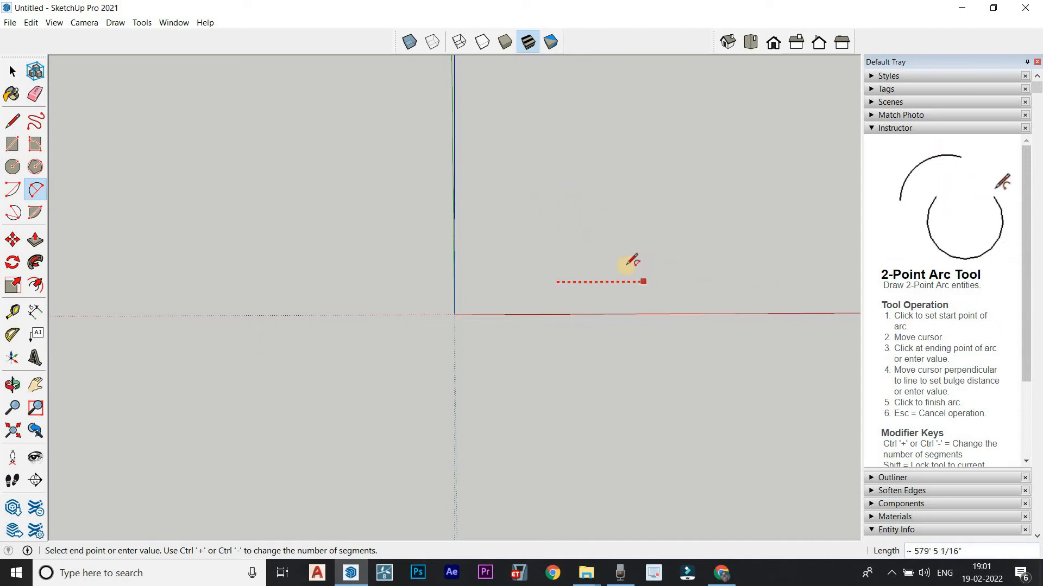
middle_drag(602, 212, 597, 234)
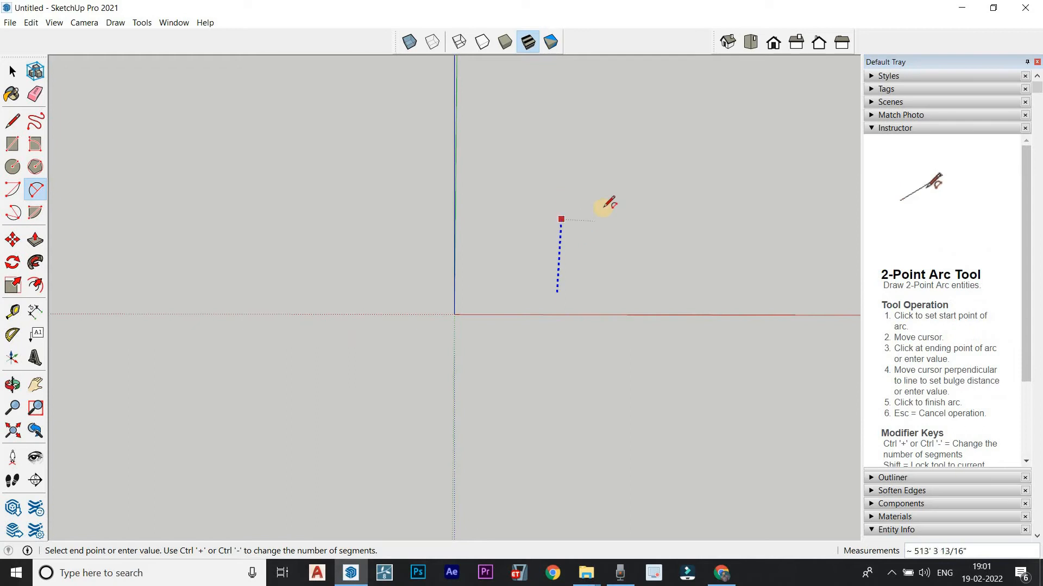
click(646, 207)
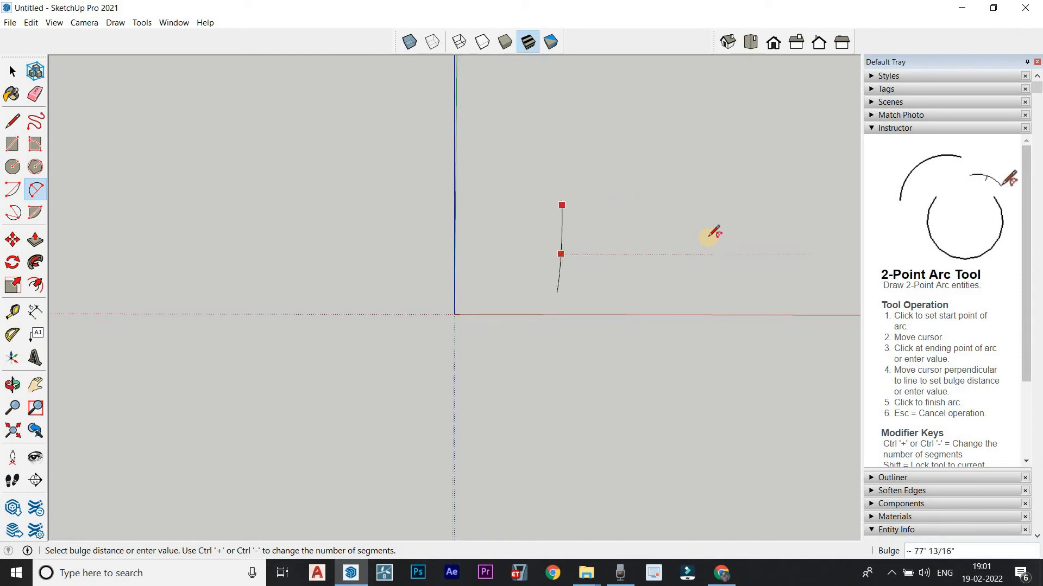
middle_drag(501, 184, 495, 152)
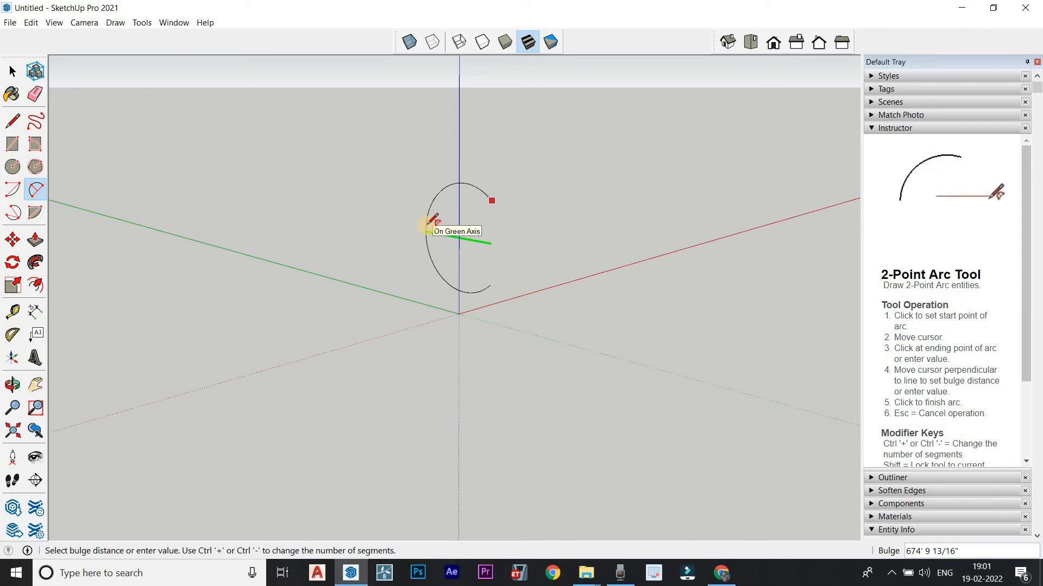
click(432, 221)
middle_drag(368, 233, 185, 326)
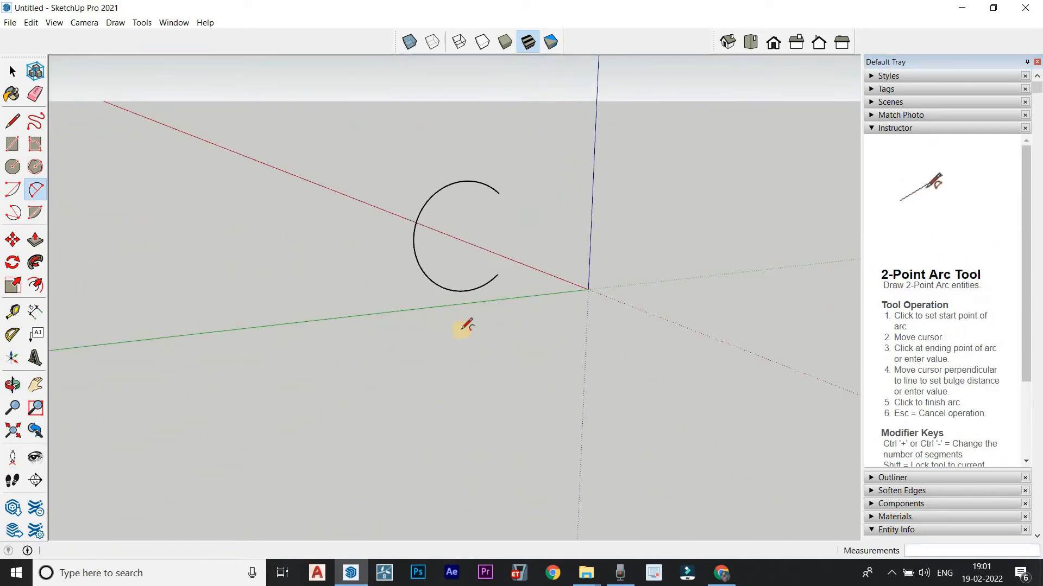
Step: Draw a 2-Point Arc beside the origin with its bulge parallel to the red axis, and remove it
middle_drag(466, 326, 646, 349)
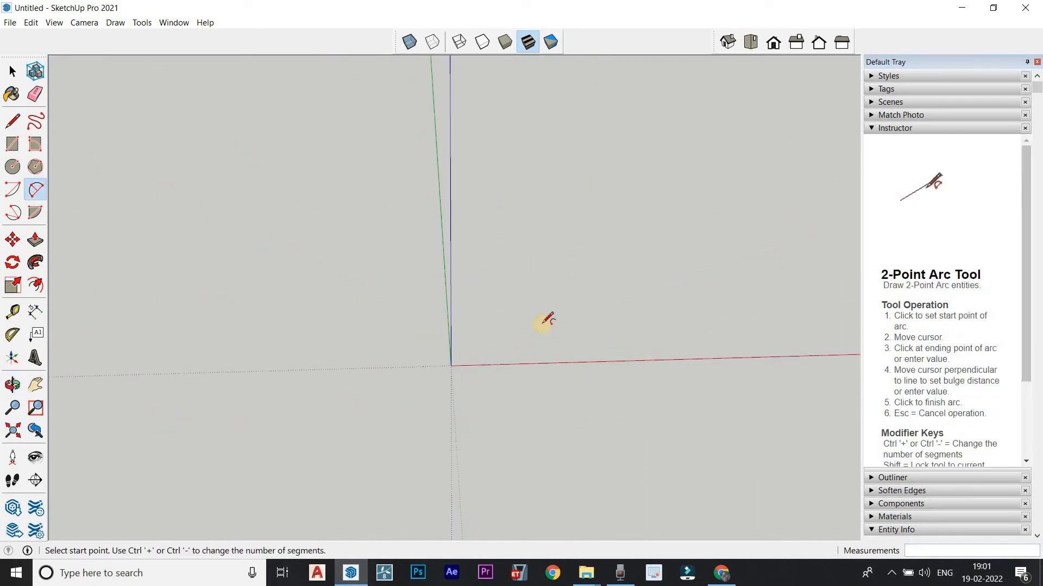
click(540, 324)
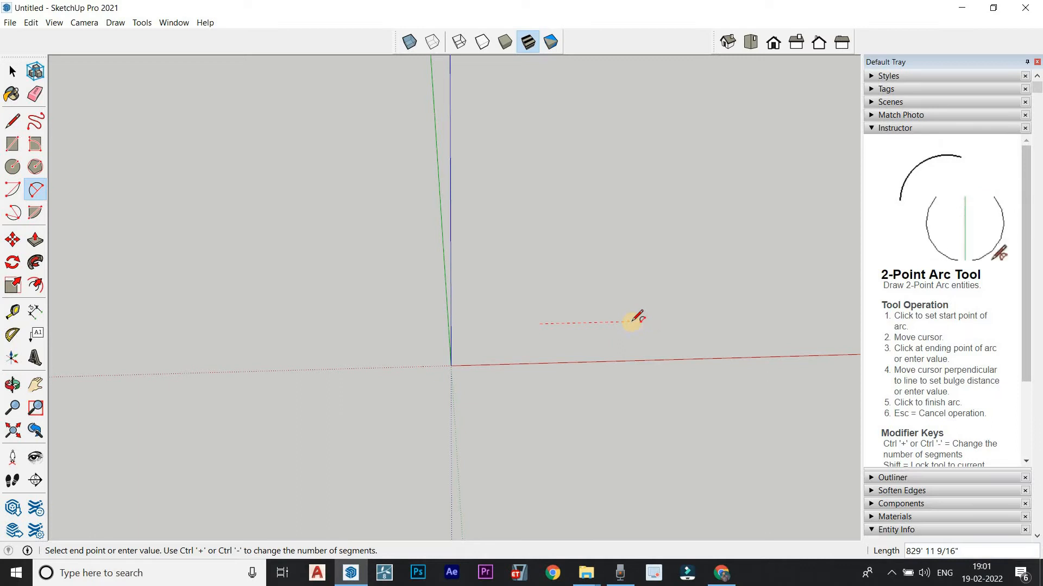
click(560, 241)
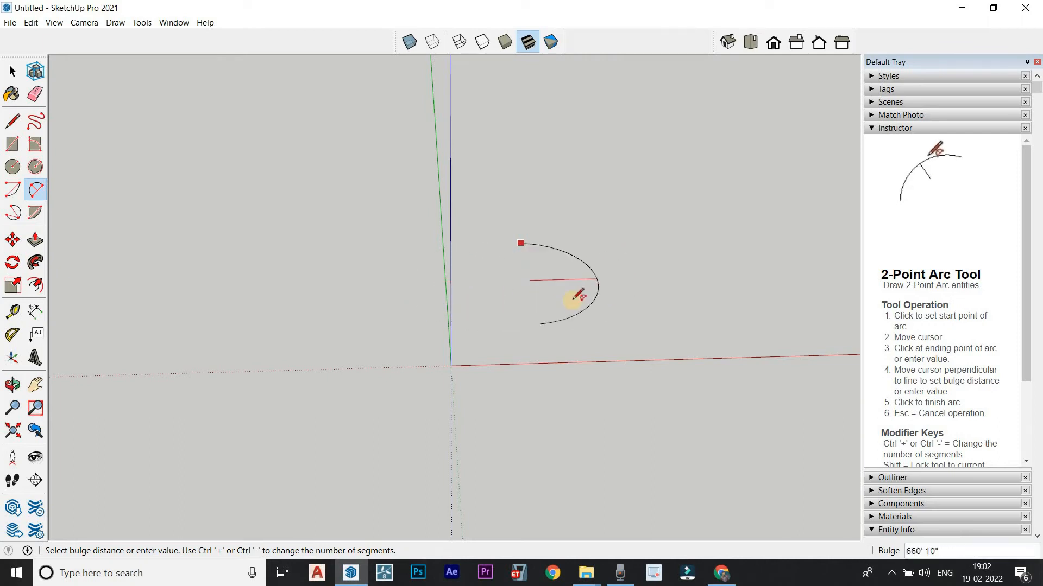
click(610, 301)
middle_drag(261, 233, 244, 256)
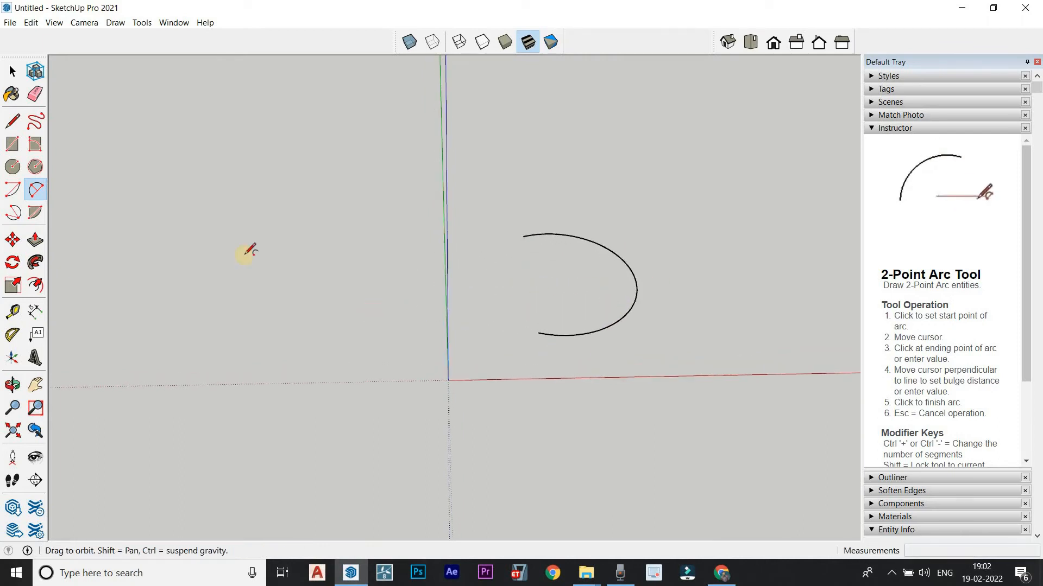
click(13, 72)
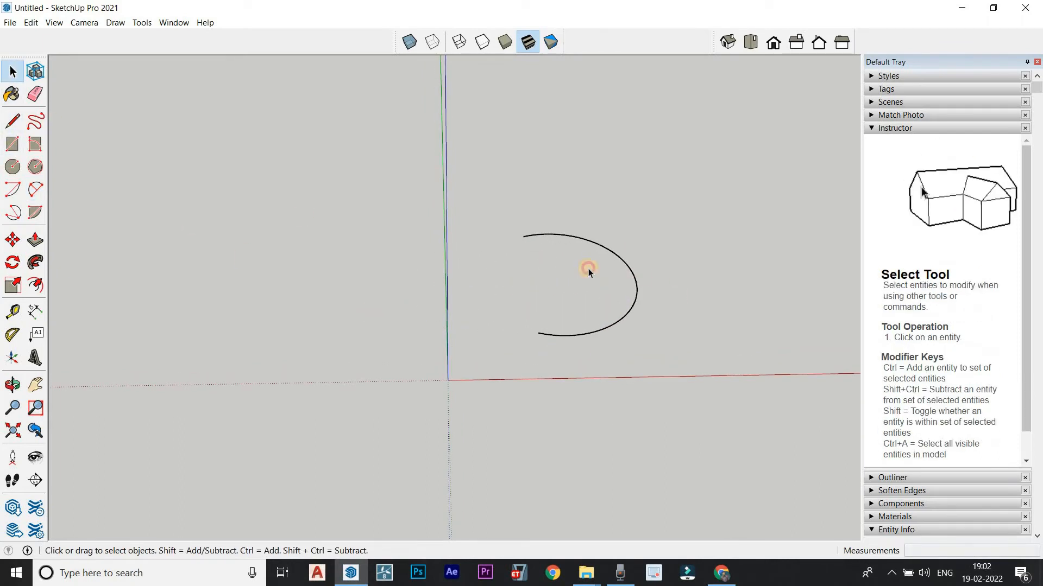
key(ctrl+z)
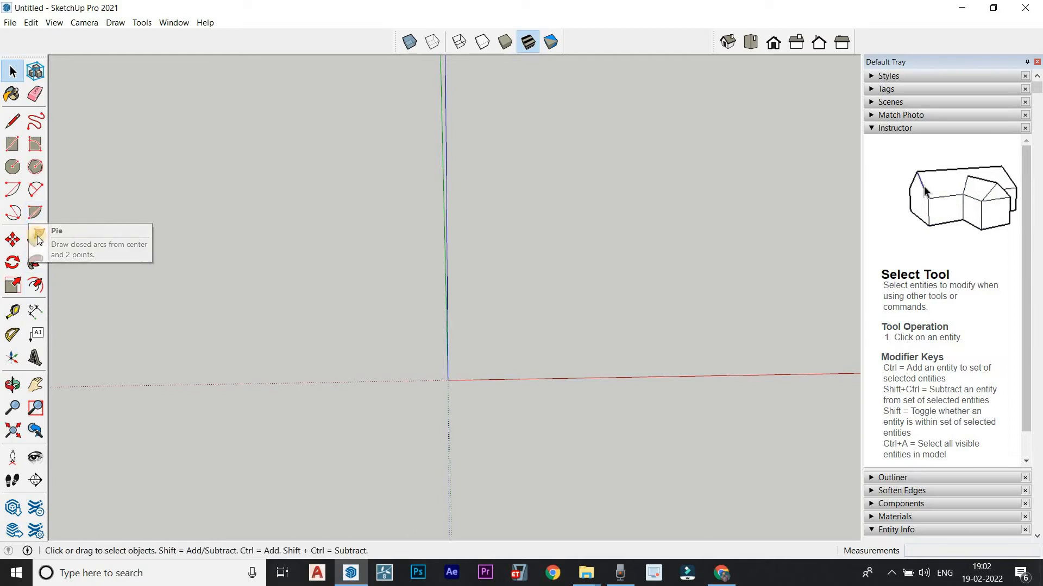
Step: Draw an upright rectangle facing the green axis, standing beside the origin next to the red axis
click(12, 144)
mouse_move(565, 326)
middle_down()
mouse_move(528, 279)
mouse_move(601, 329)
mouse_move(567, 347)
middle_up()
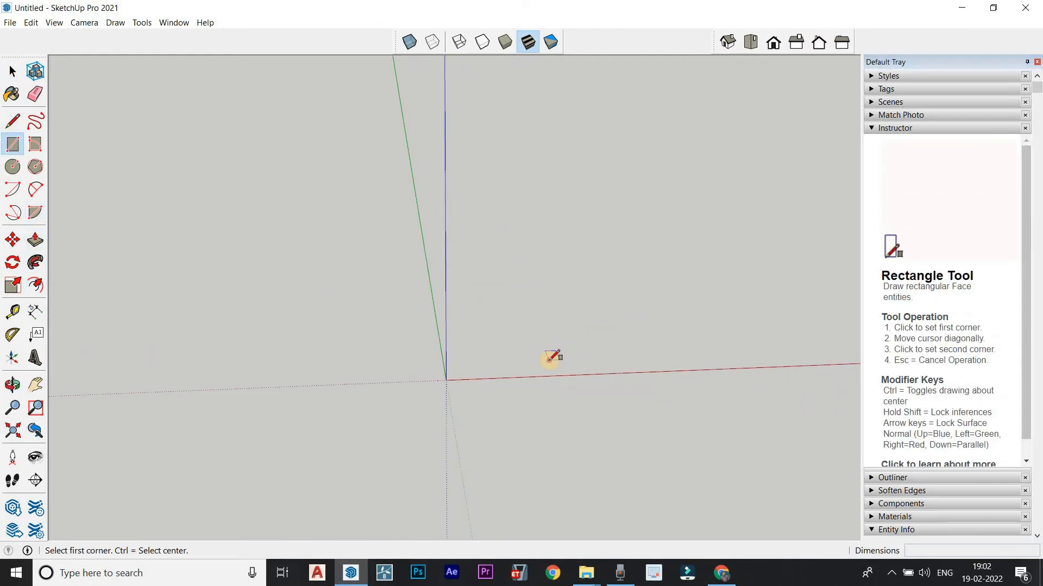
click(549, 360)
middle_drag(690, 352, 687, 324)
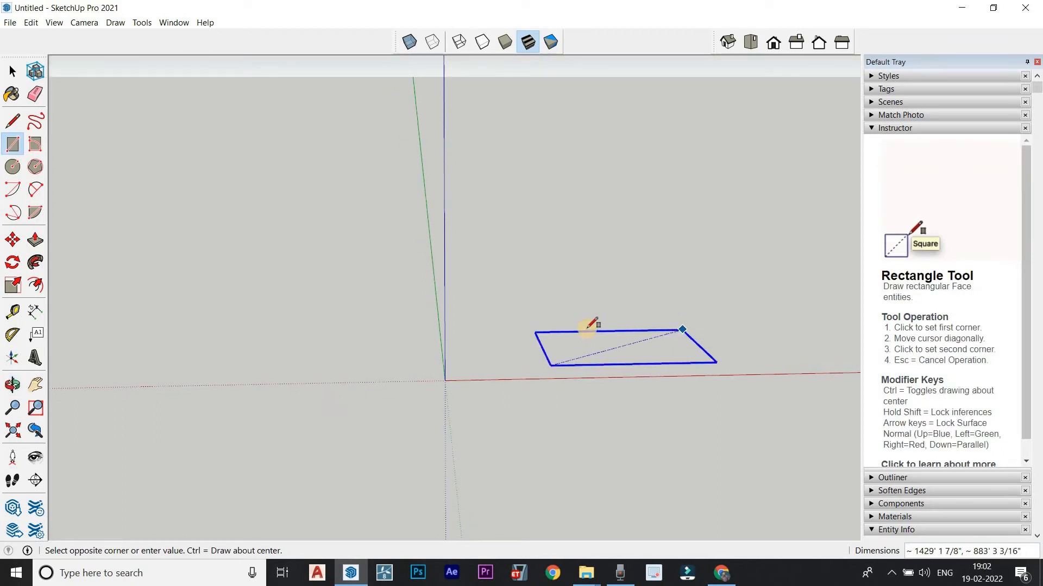
middle_drag(600, 327, 674, 265)
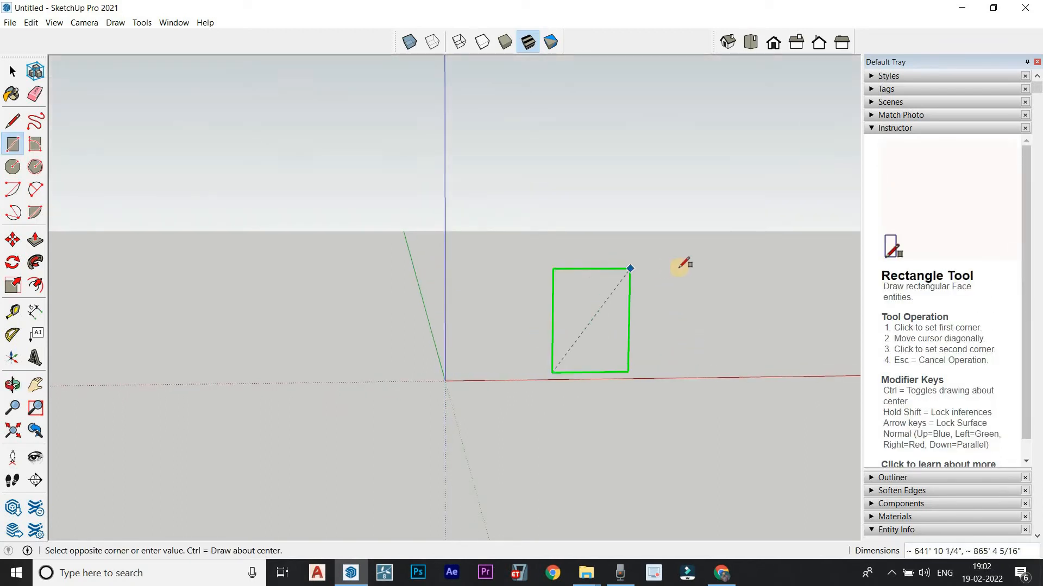
click(756, 260)
middle_drag(724, 340, 662, 326)
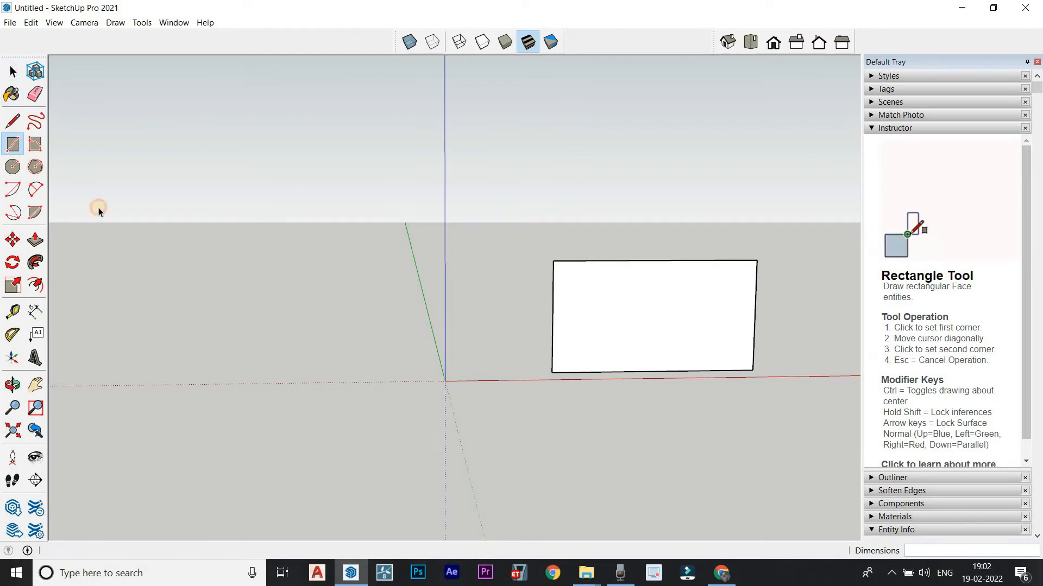
key(space)
click(34, 244)
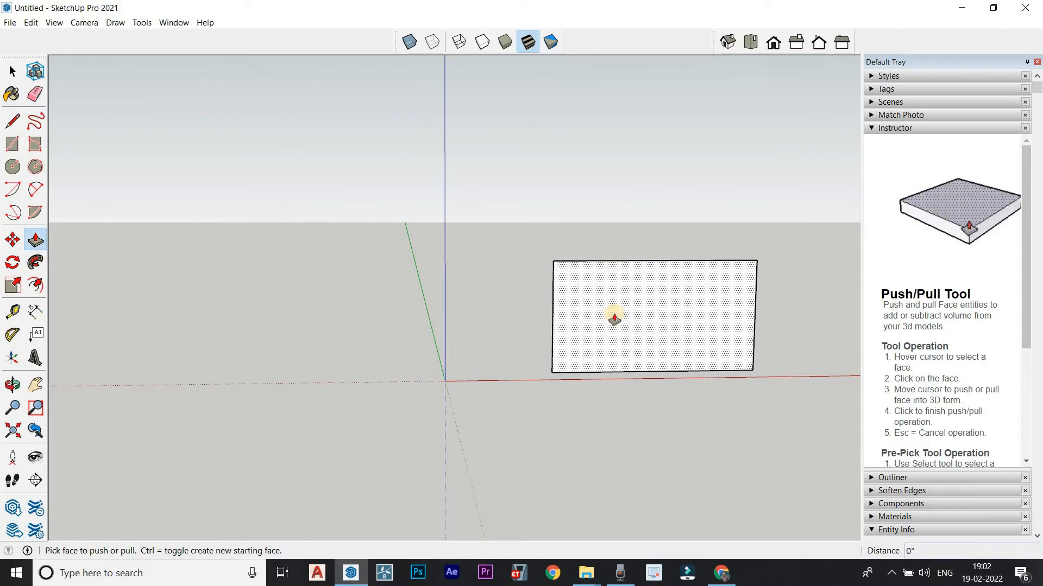
click(614, 315)
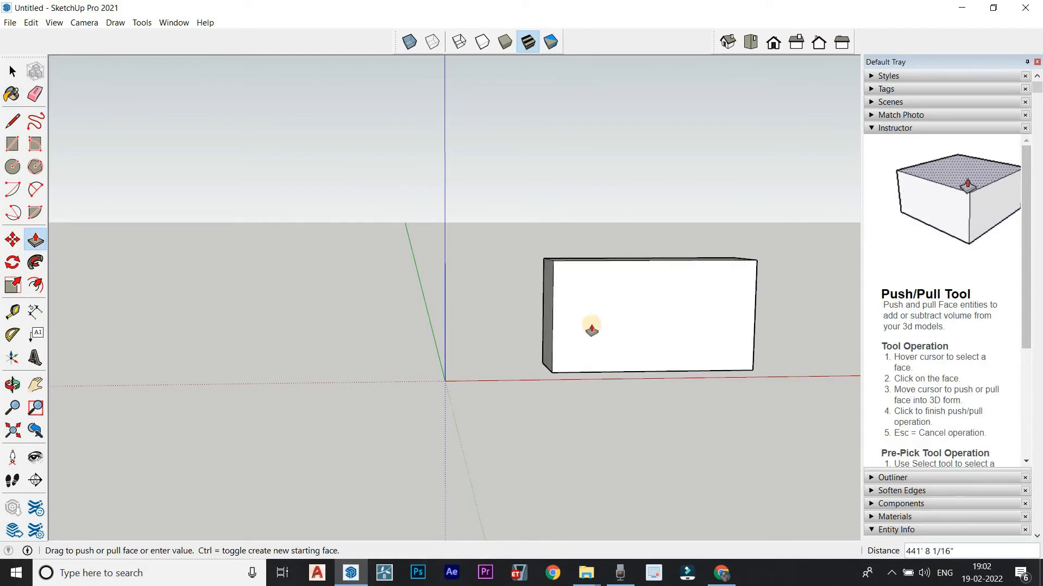
key(Escape)
Step: Erase edges of the upright rectangle and delete its remaining lines, leaving the model empty
click(34, 94)
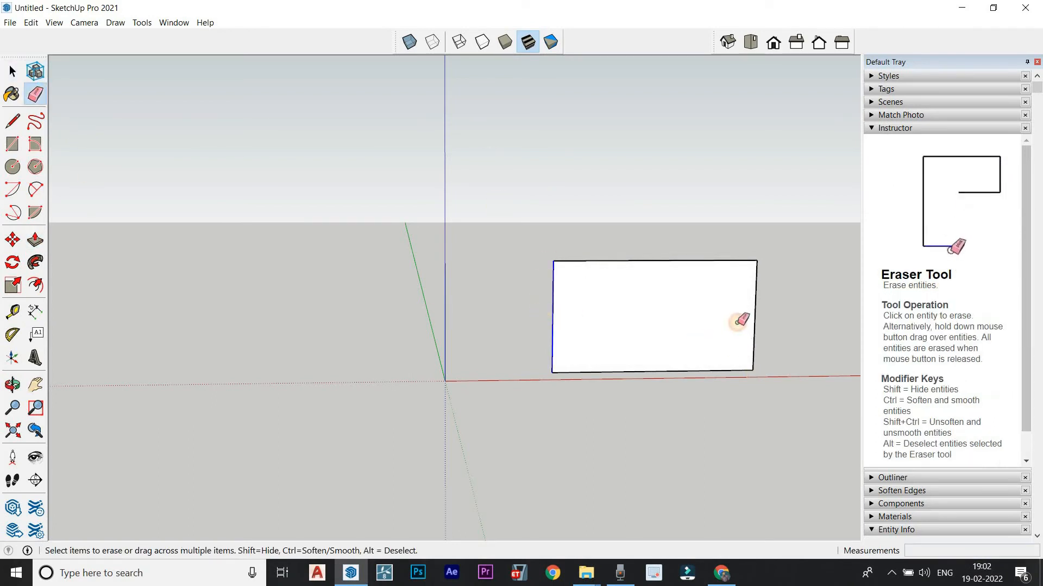
click(692, 260)
click(13, 71)
drag(650, 416, 708, 343)
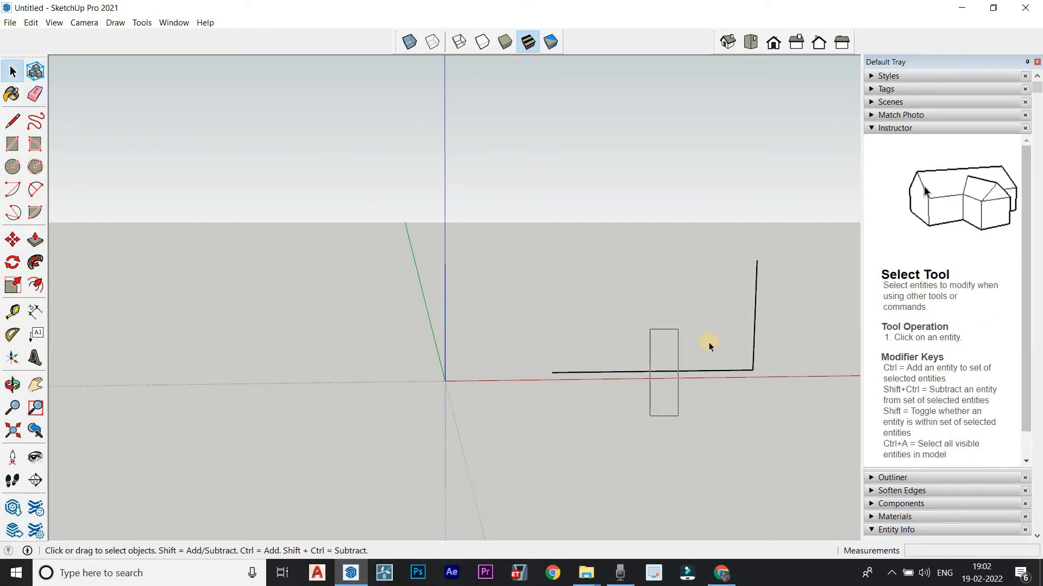
key(ctrl+a)
key(Delete)
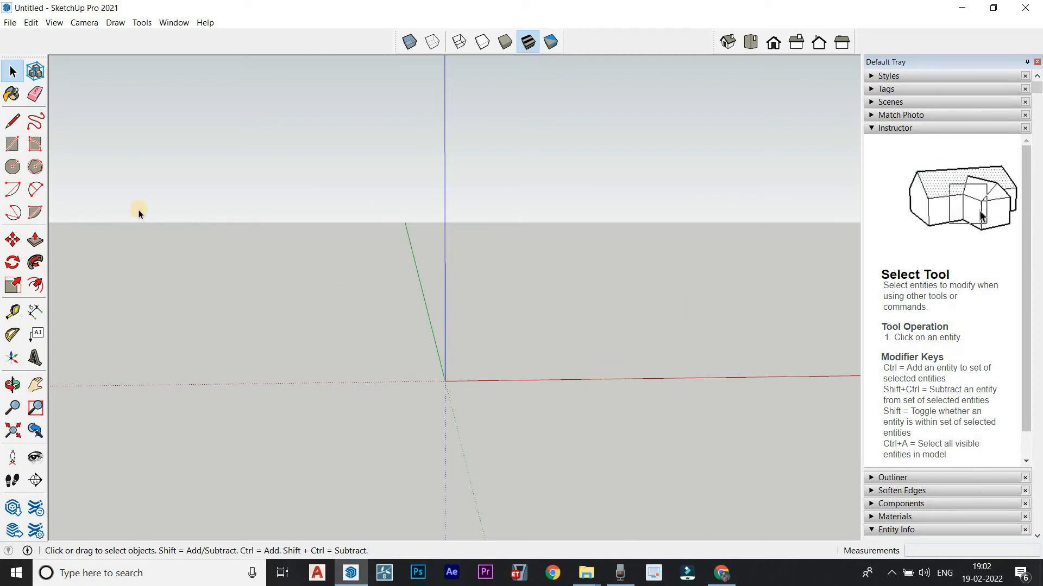
Step: Draw a square about 1466' on each side flat on the ground beside the origin, and delete it
click(13, 144)
middle_drag(554, 447, 579, 223)
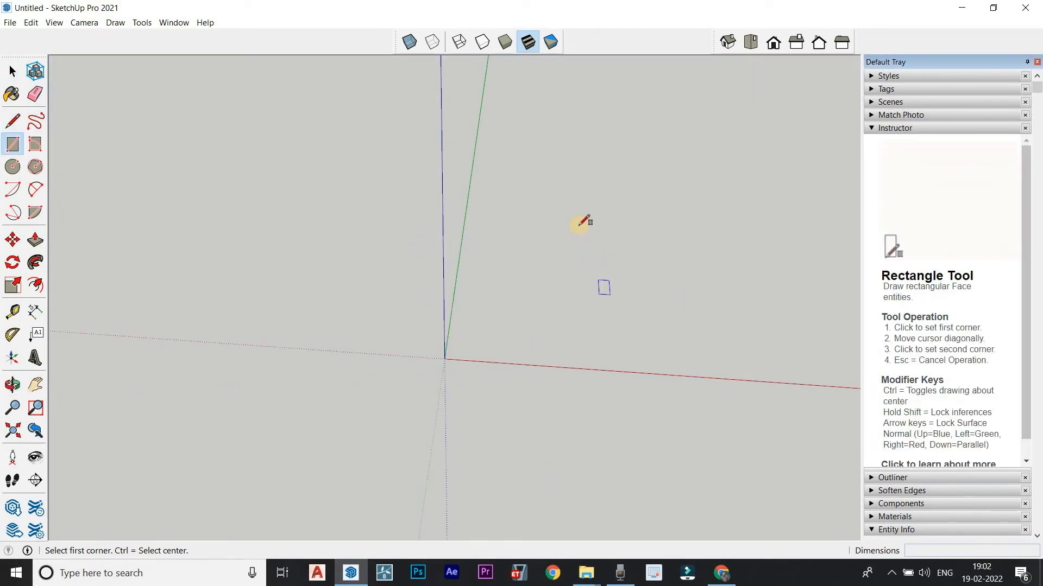
click(574, 238)
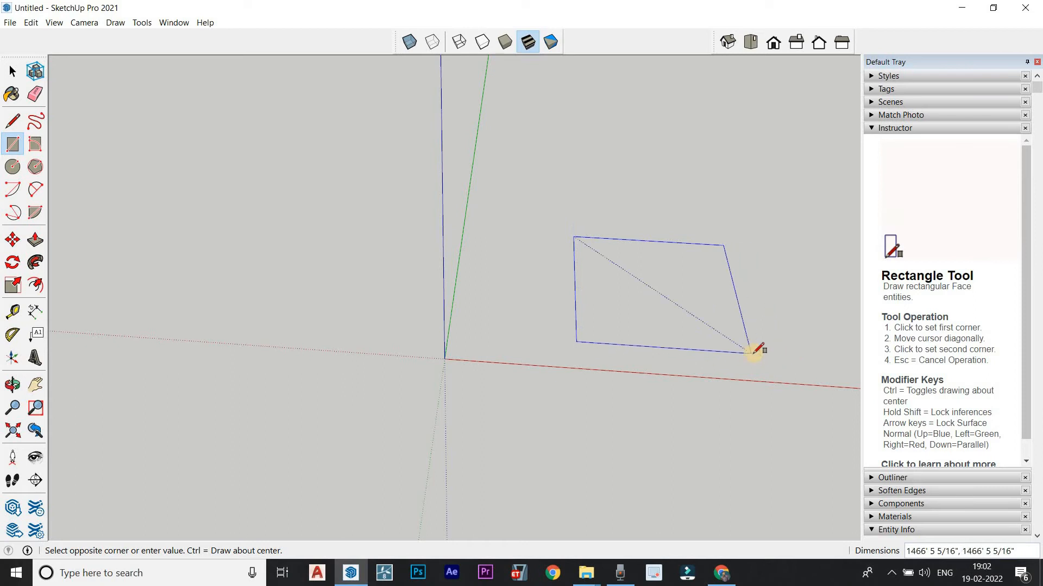
click(752, 352)
middle_drag(587, 354, 664, 356)
click(12, 71)
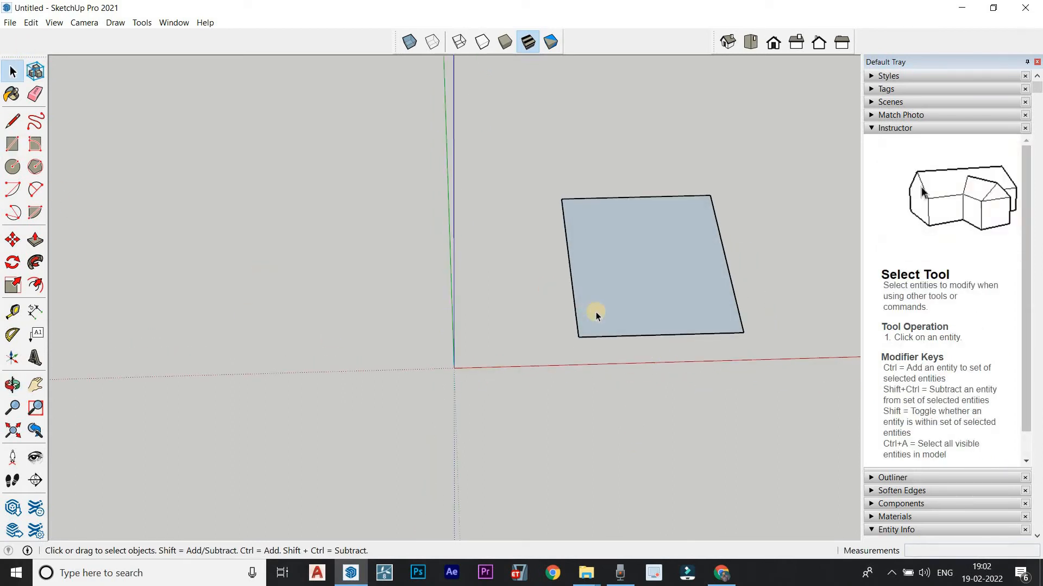
key(ctrl+a)
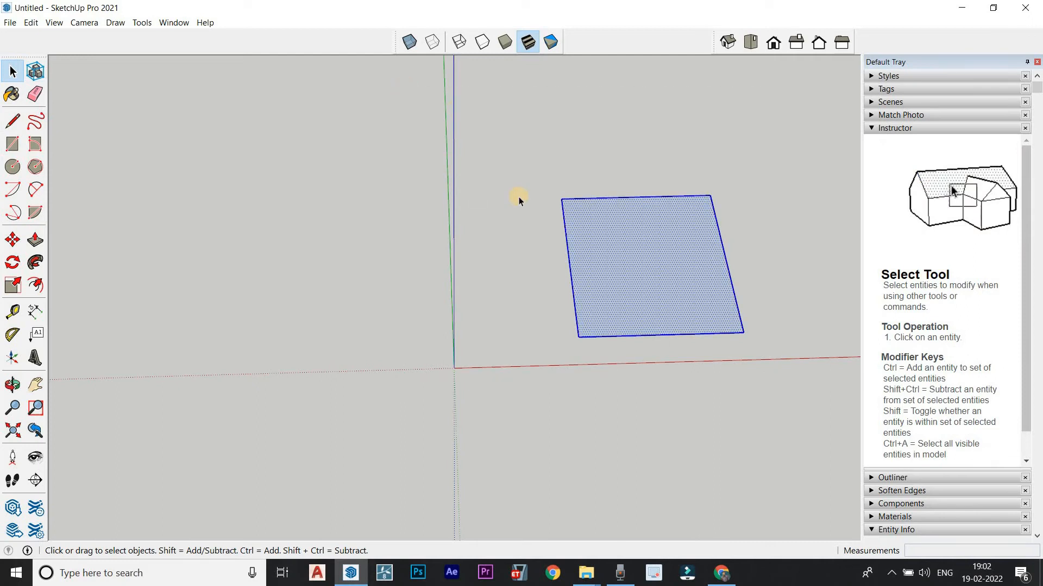
key(Delete)
Step: Draw a flat rectangle on the ground beside the origin with exact dimensions of 20' by 20'
click(12, 143)
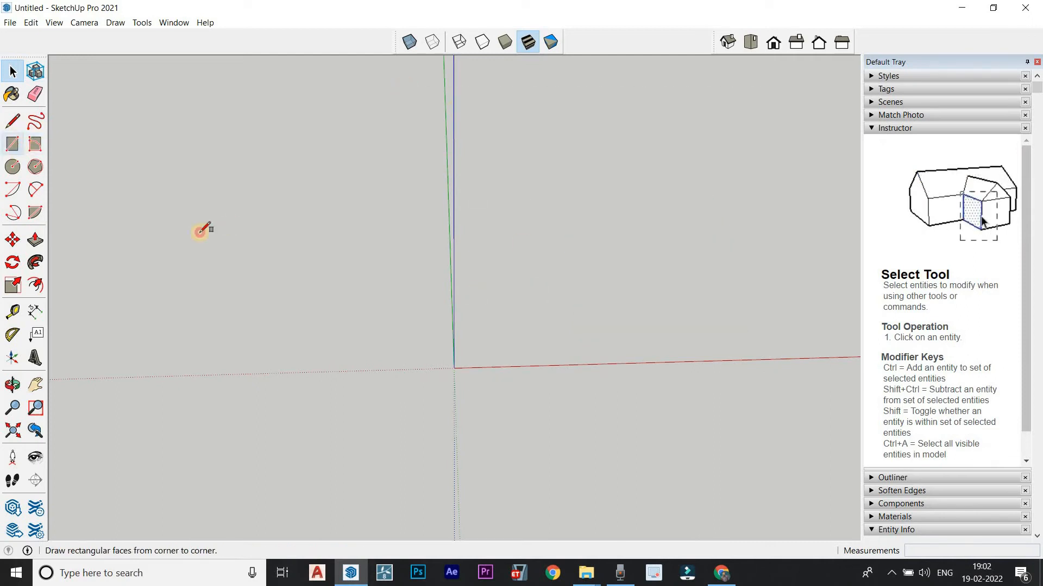
click(589, 186)
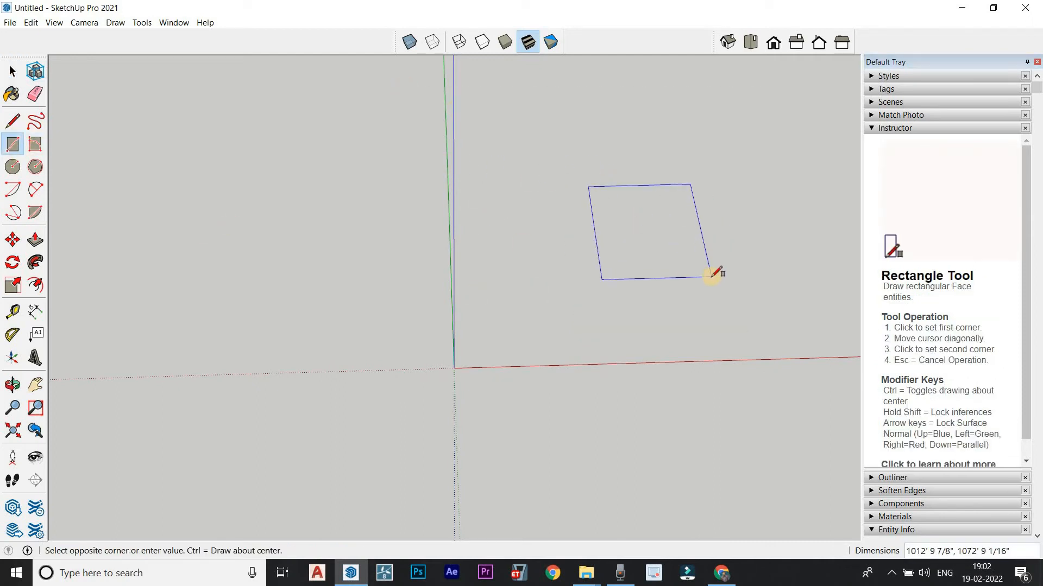
text(20',20)
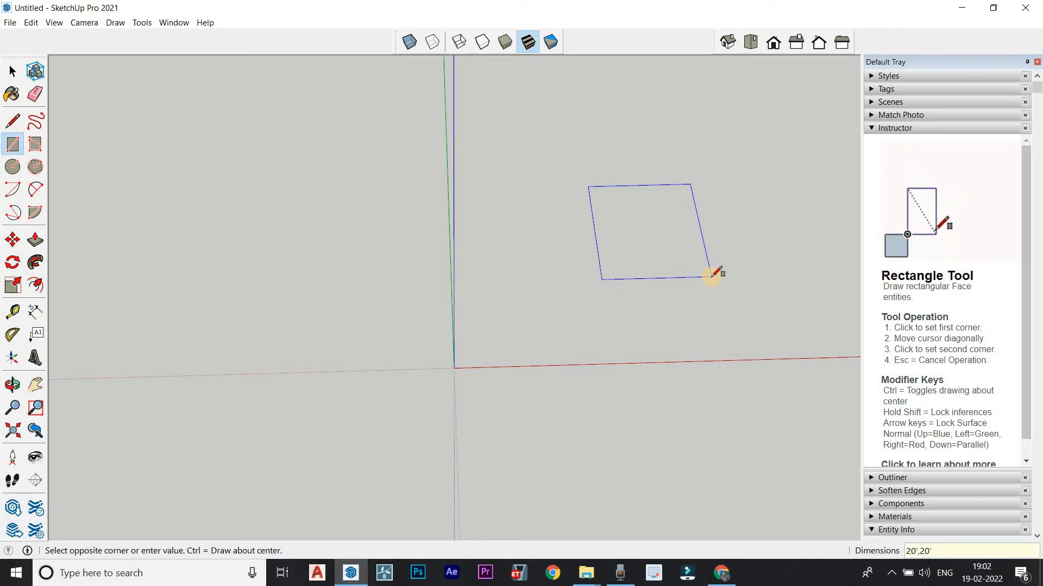
key(Return)
Step: Draw a flat square on the ground beside the origin with exact dimensions of 200' by 200'
click(554, 202)
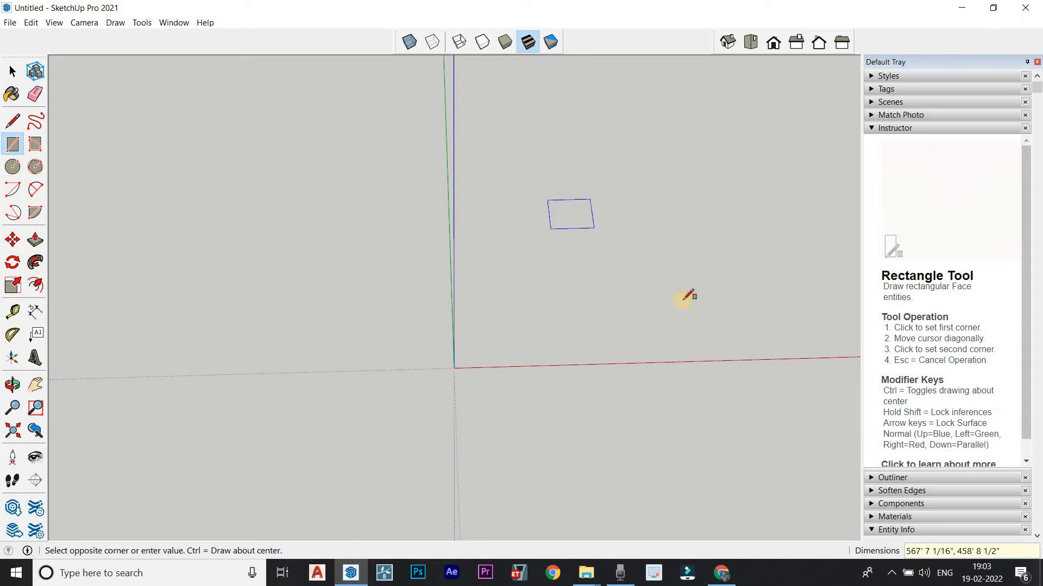
text(200)
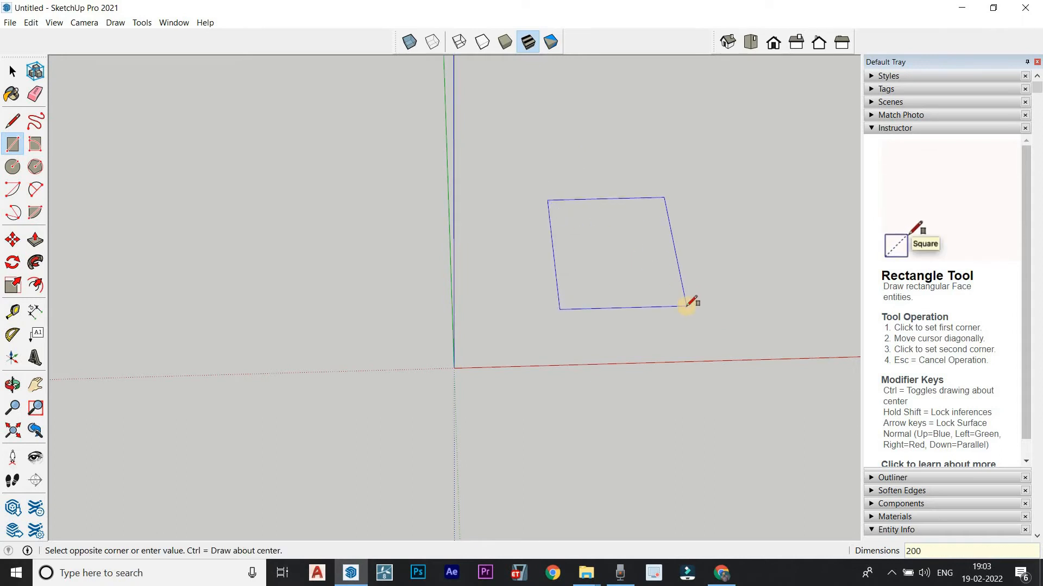
text(',200)
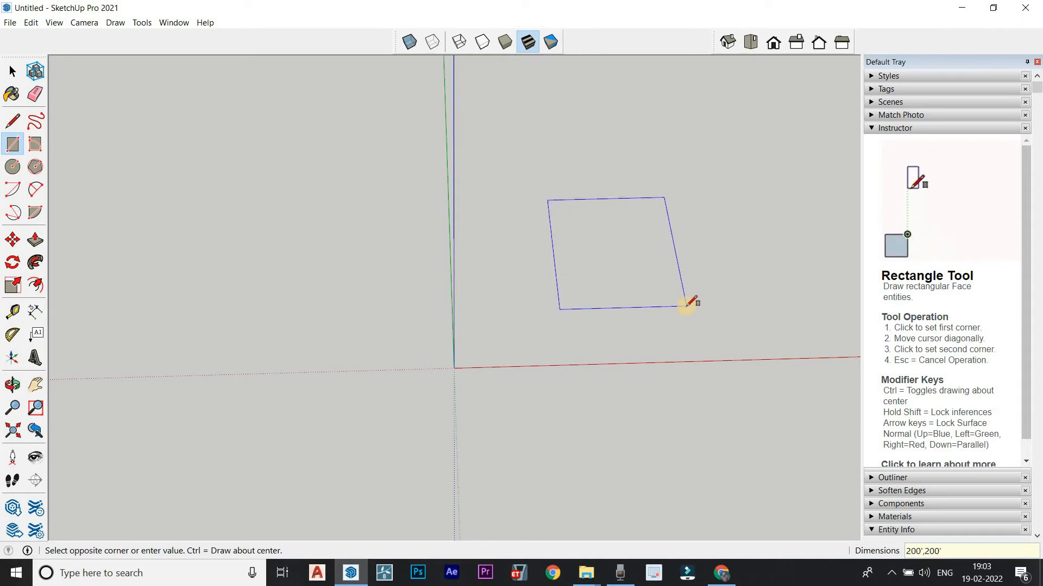
key(Return)
scroll(554, 217, up, 7)
middle_drag(639, 187, 644, 230)
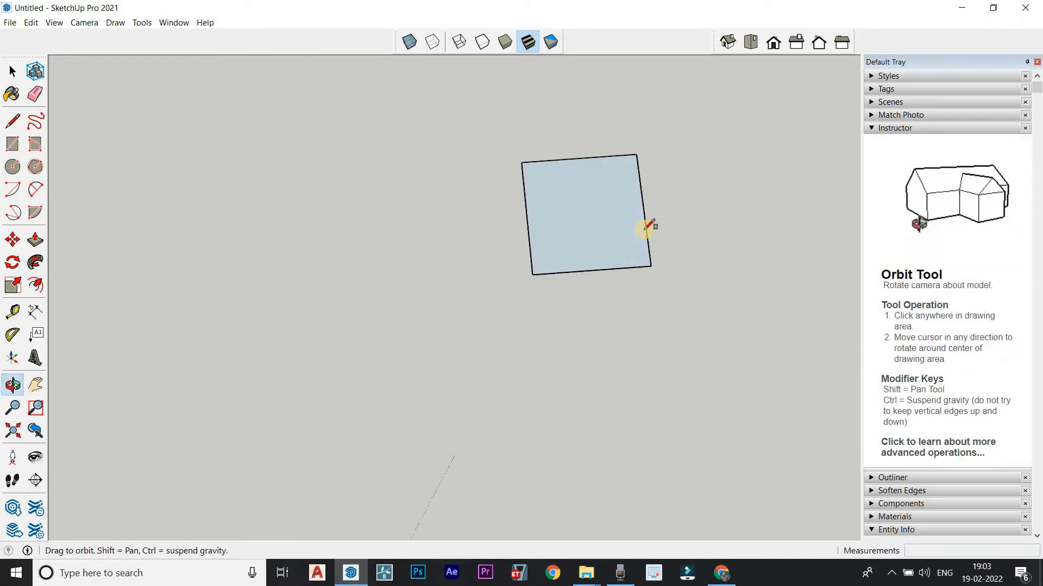
scroll(634, 343, down, 3)
scroll(687, 171, up, 3)
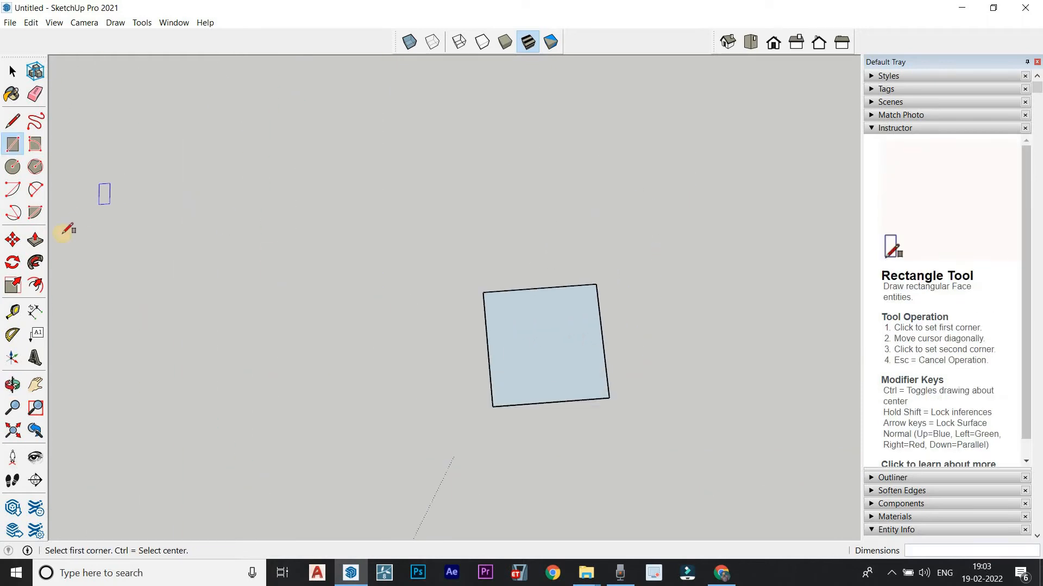
Step: Draw a short line from the 200' square's left edge inward onto its face, parallel to the upper edge
click(33, 286)
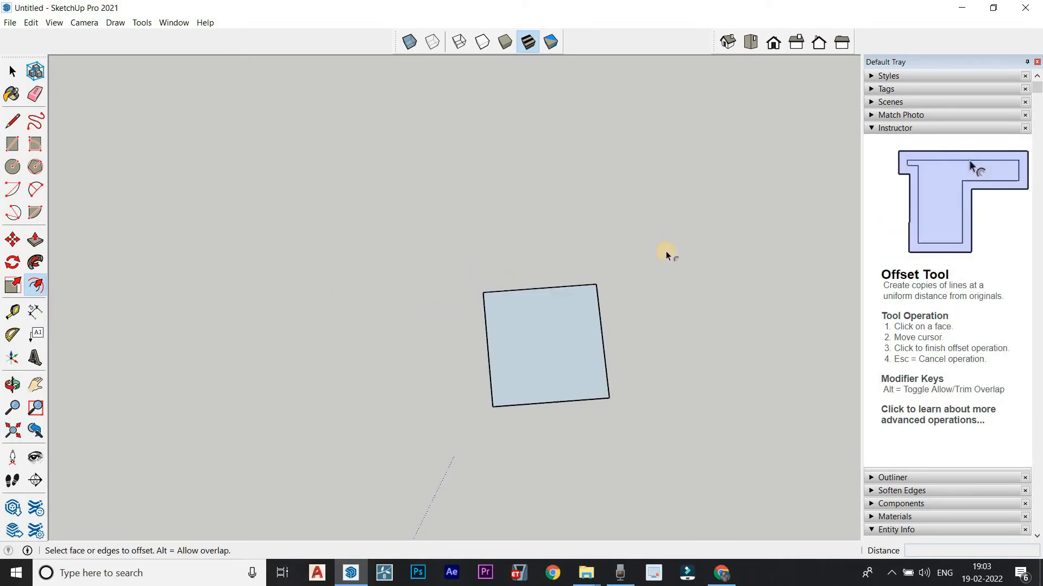
click(12, 120)
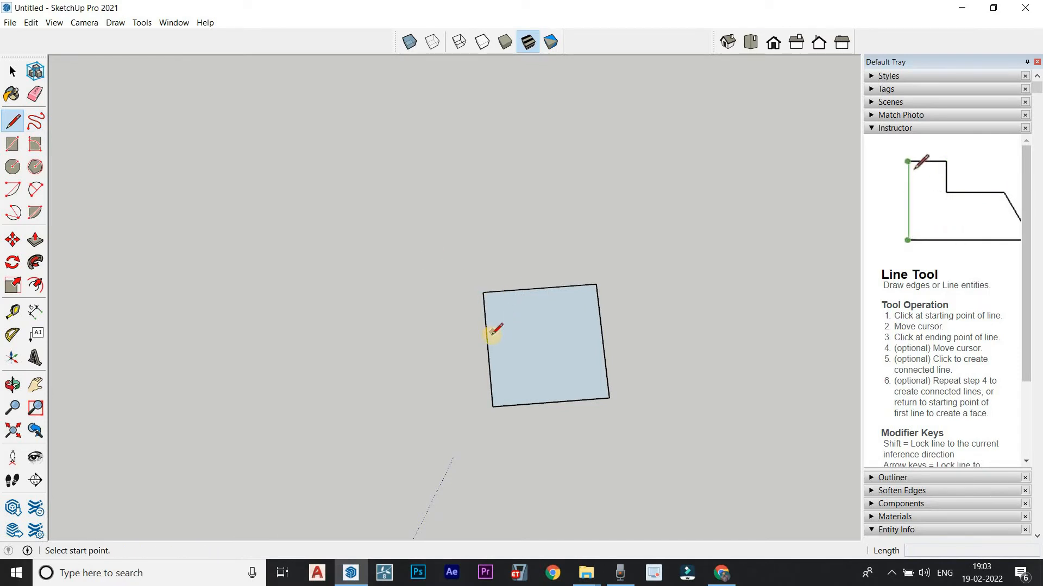
scroll(489, 365, up, 3)
click(488, 364)
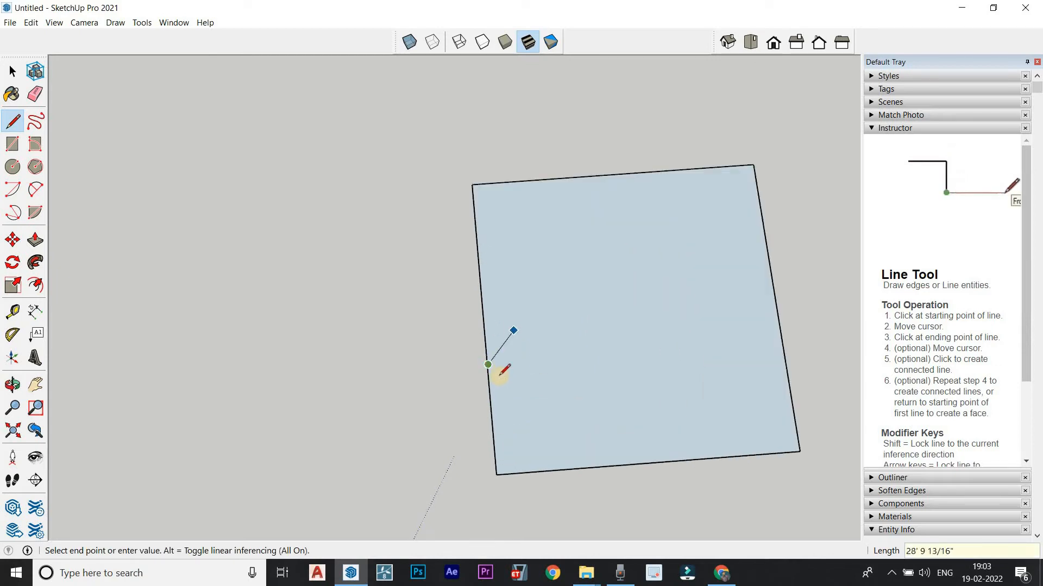
scroll(500, 373, up, 6)
click(423, 311)
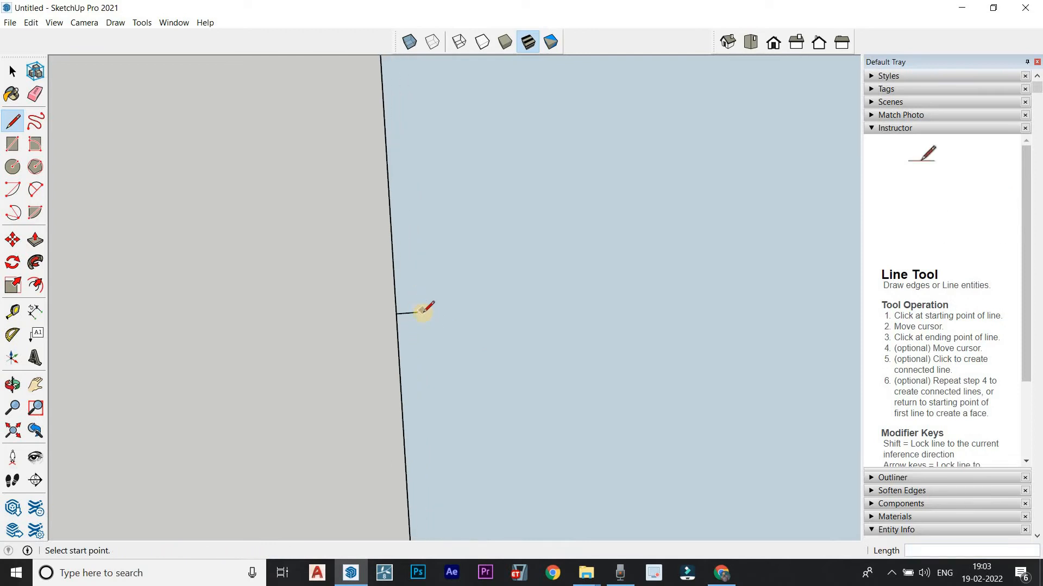
Step: Draw a line about 129' long from the short line's inner end to the square's upper edge, parallel to the green axis
click(419, 311)
scroll(426, 266, down, 5)
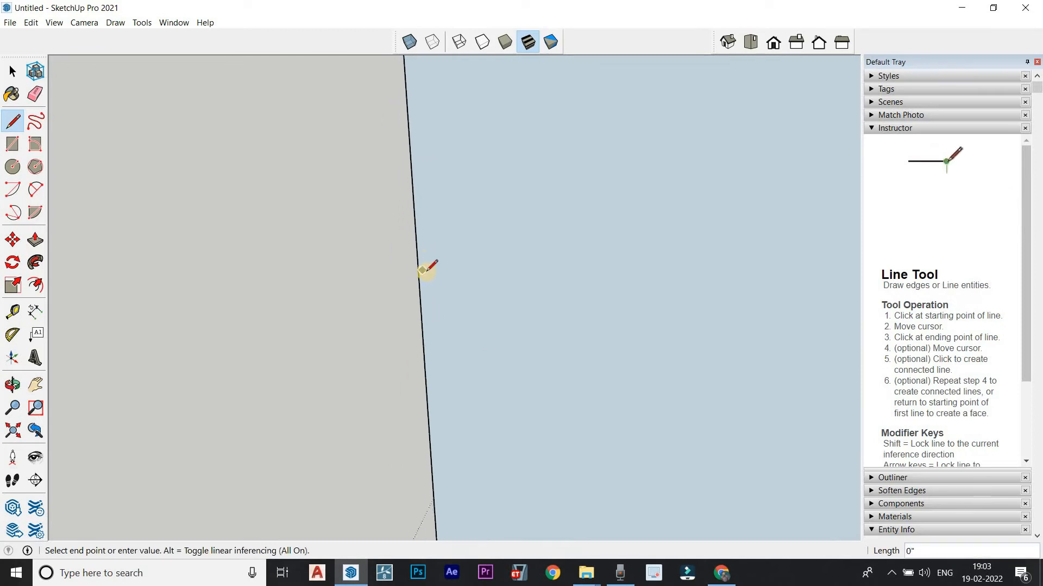
scroll(448, 250, down, 5)
scroll(446, 157, up, 3)
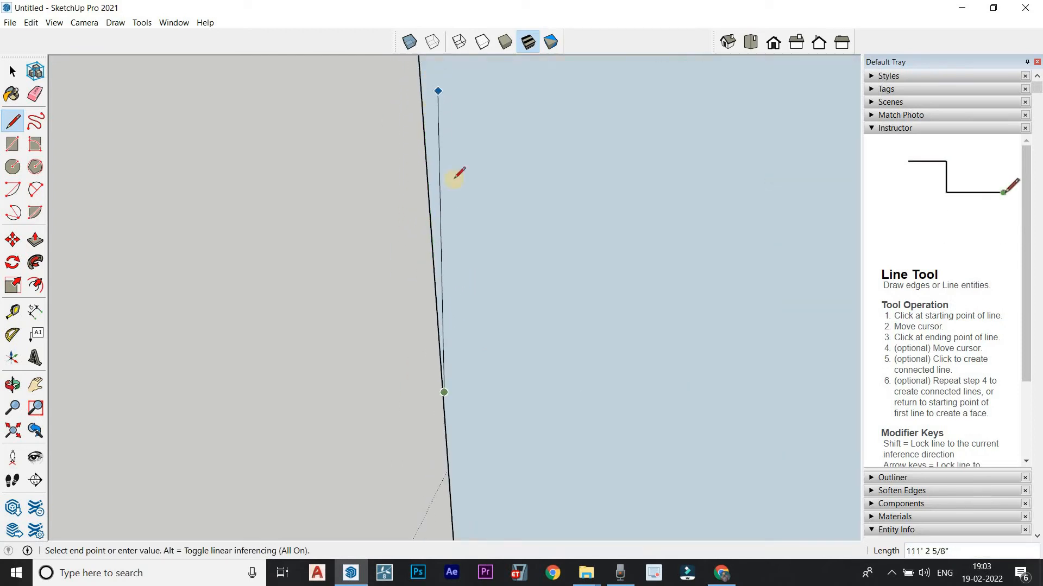
scroll(459, 179, down, 3)
scroll(454, 217, up, 5)
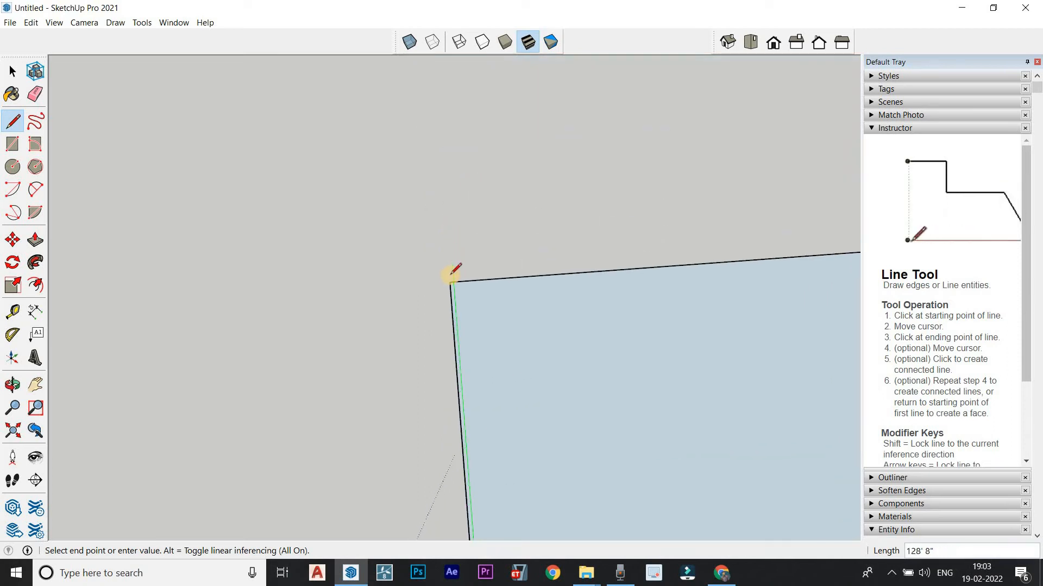
scroll(456, 272, up, 1)
click(455, 302)
scroll(461, 163, down, 4)
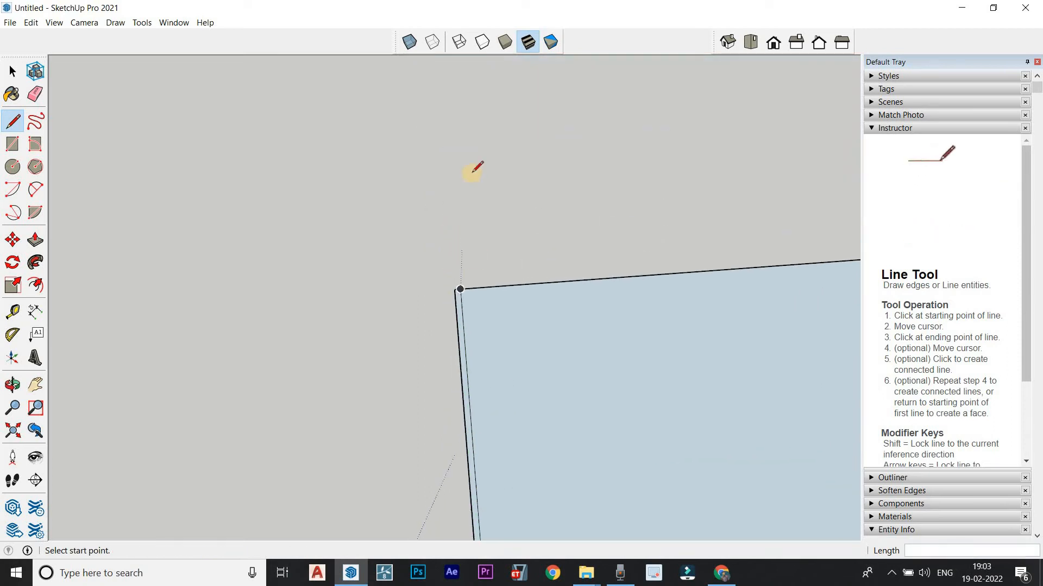
Step: Delete the long inner line and the short connecting line along the 200' square's left edge
scroll(435, 353, up, 6)
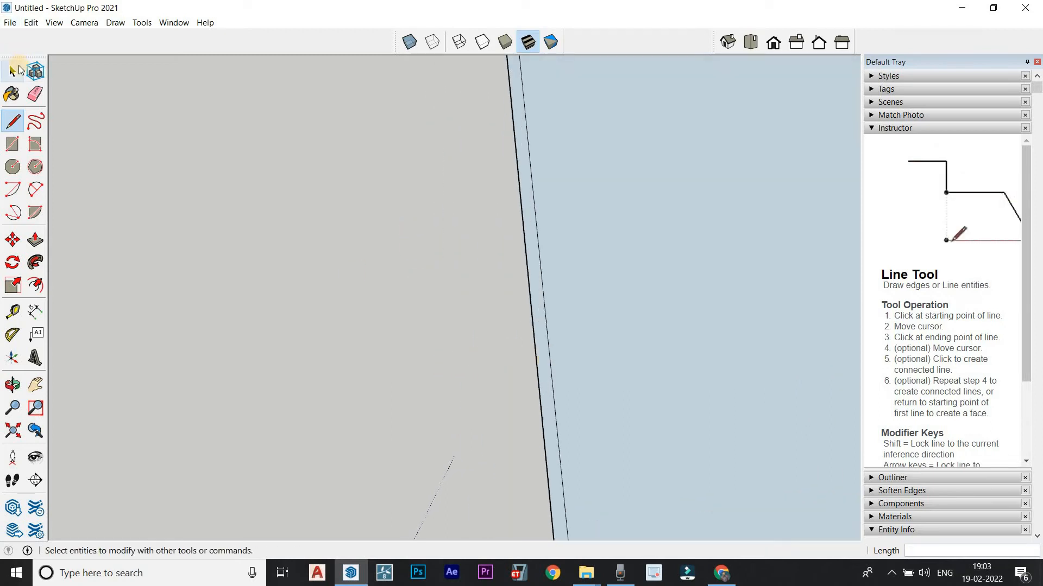
click(13, 71)
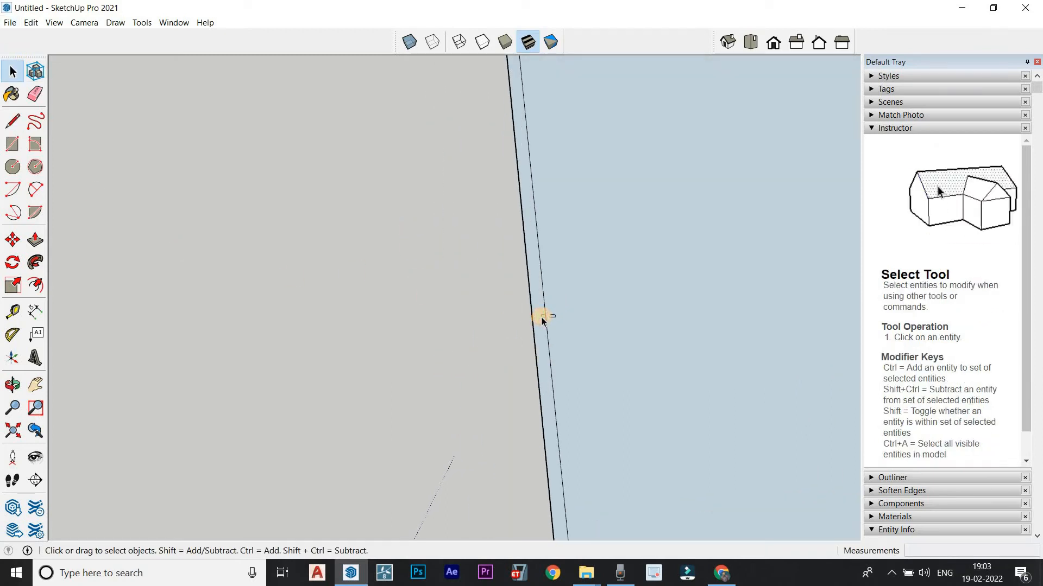
click(543, 317)
click(512, 317)
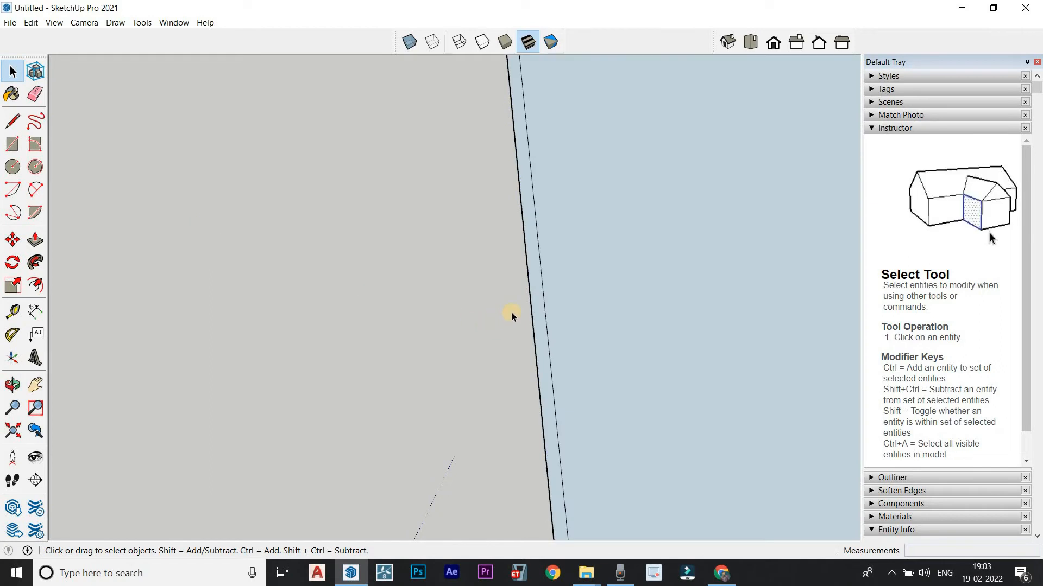
click(545, 314)
scroll(542, 311, down, 1)
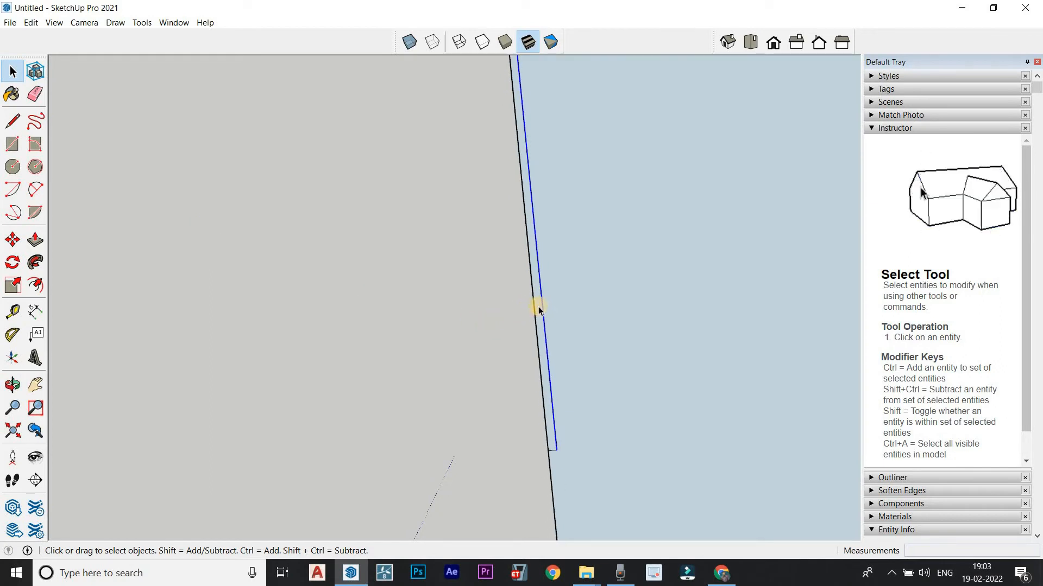
scroll(528, 379, up, 3)
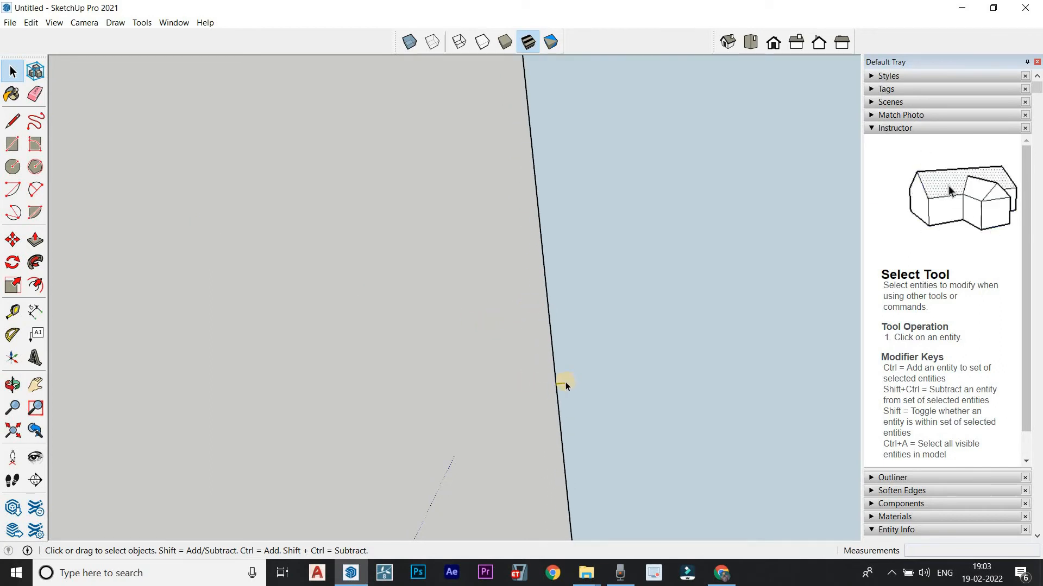
scroll(63, 278, down, 2)
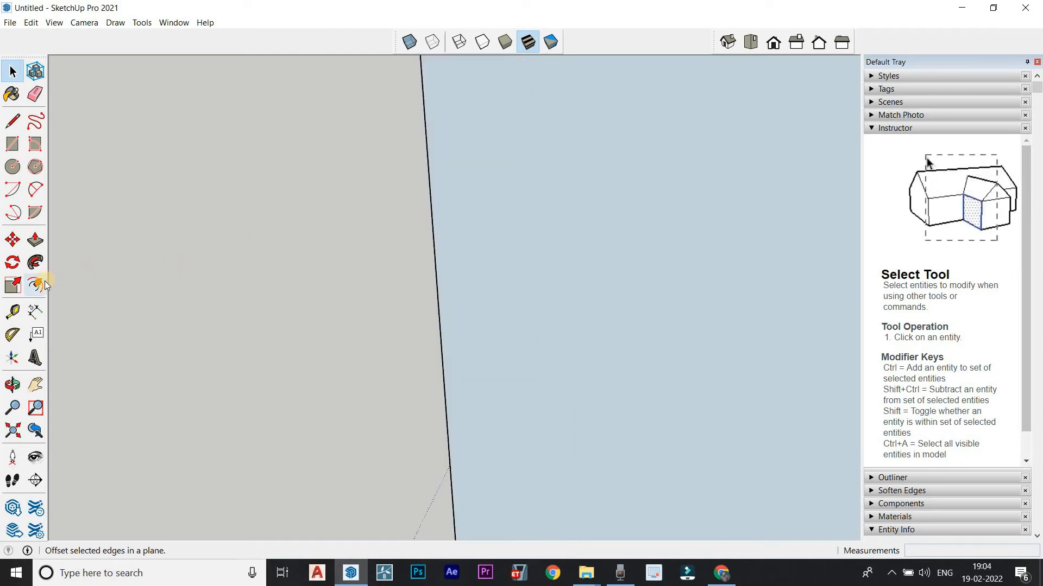
Step: Offset the 200' square's outline inward by a distance of 6
click(43, 282)
scroll(246, 249, down, 2)
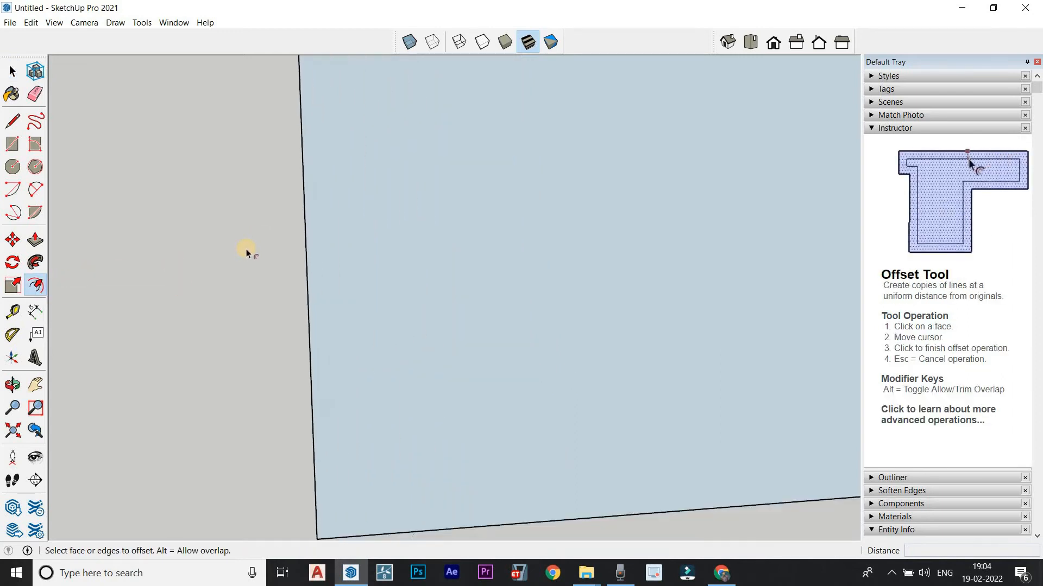
scroll(246, 249, down, 2)
click(457, 439)
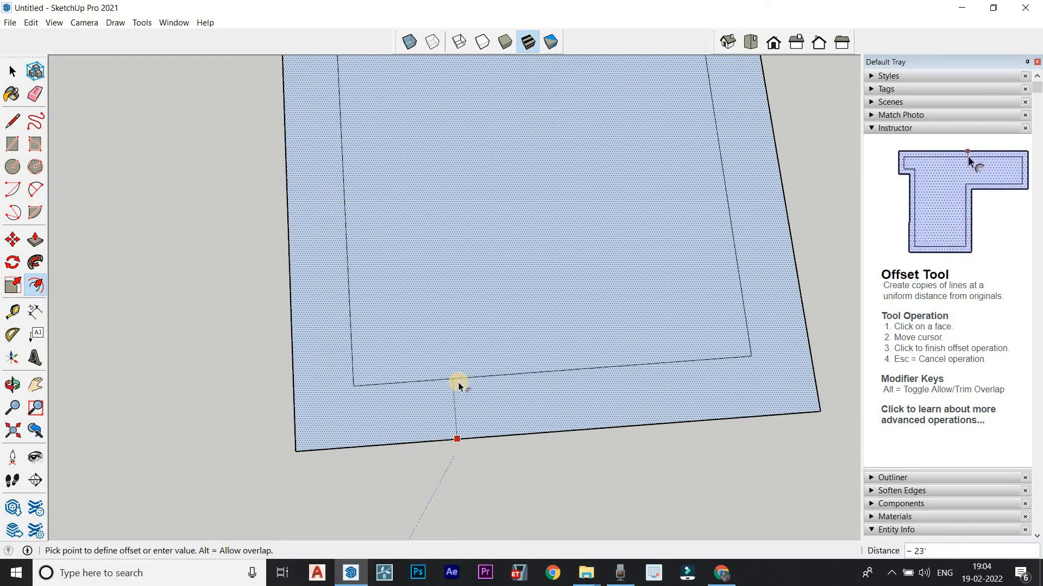
scroll(457, 391, down, 3)
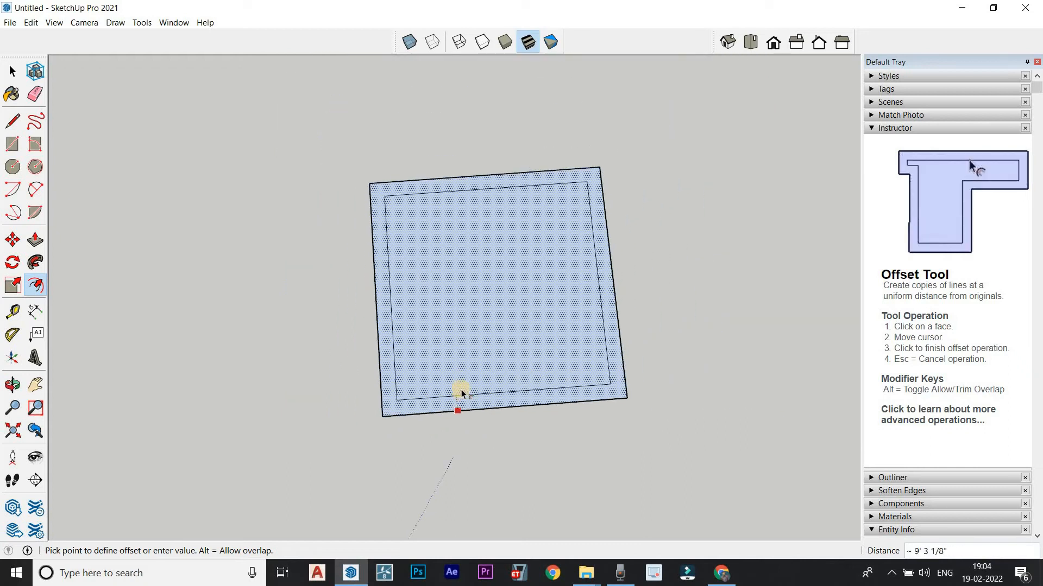
text(6)
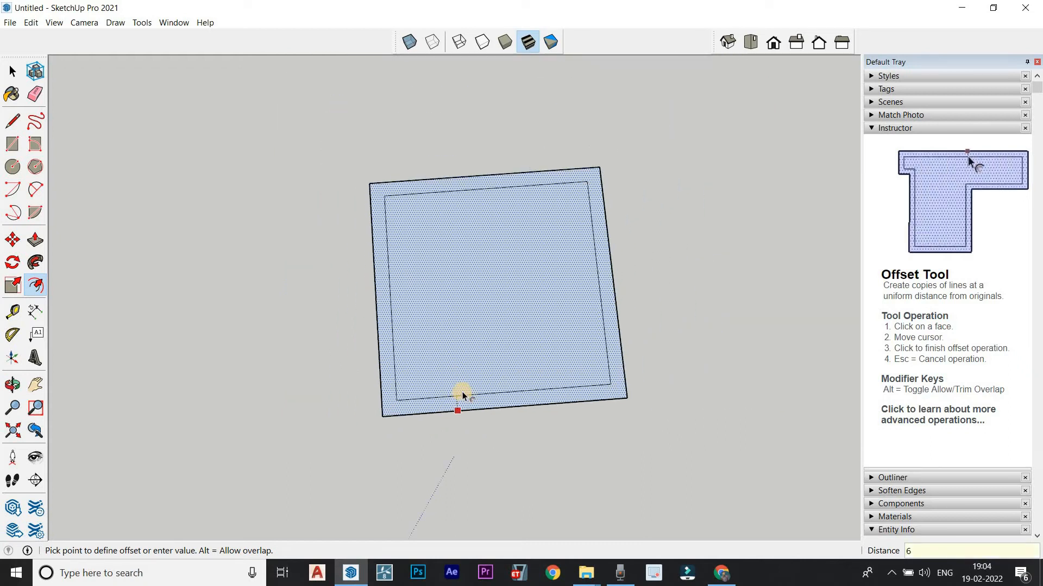
key(Return)
scroll(384, 413, up, 5)
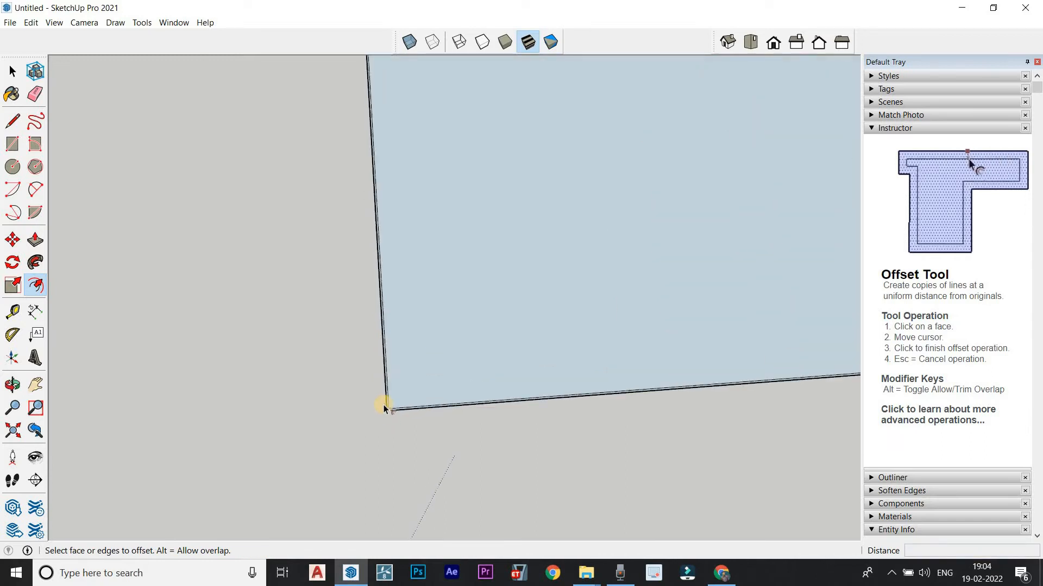
scroll(408, 389, up, 6)
scroll(416, 391, down, 8)
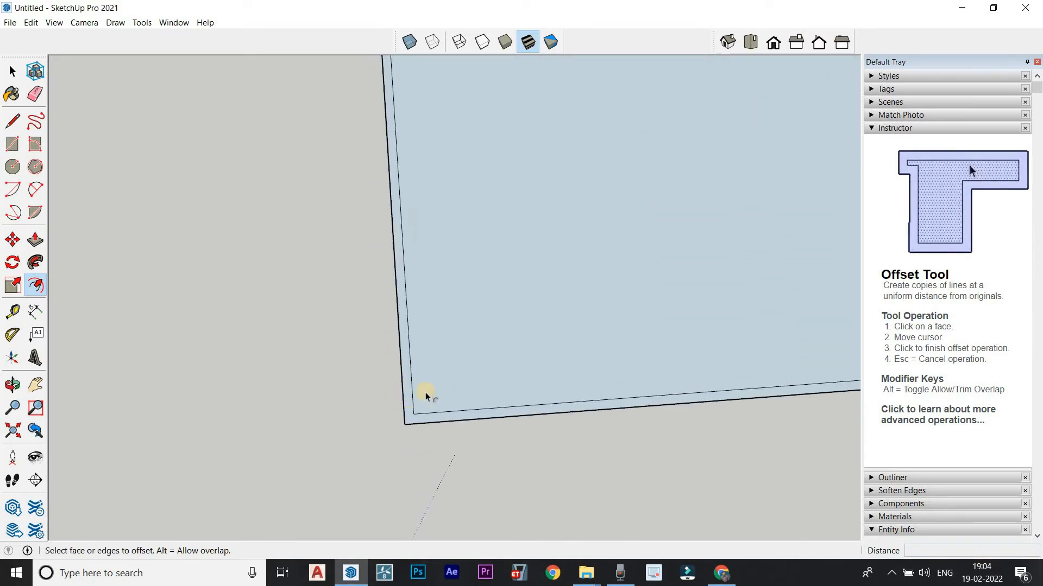
Step: Delete the whole square together with its offset outline
click(12, 72)
scroll(536, 441, down, 5)
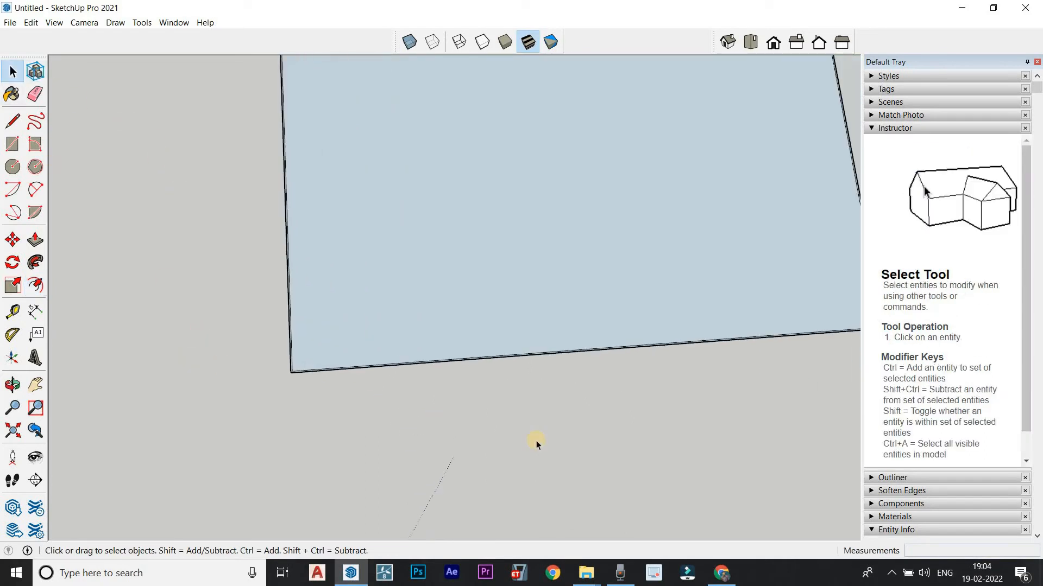
drag(384, 123, 384, 122)
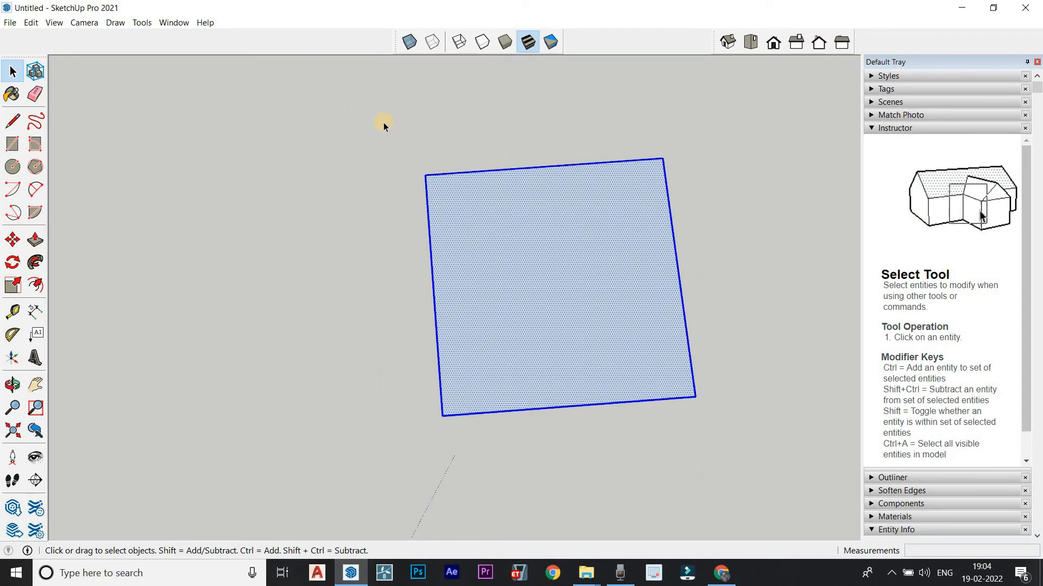
key(Delete)
click(13, 144)
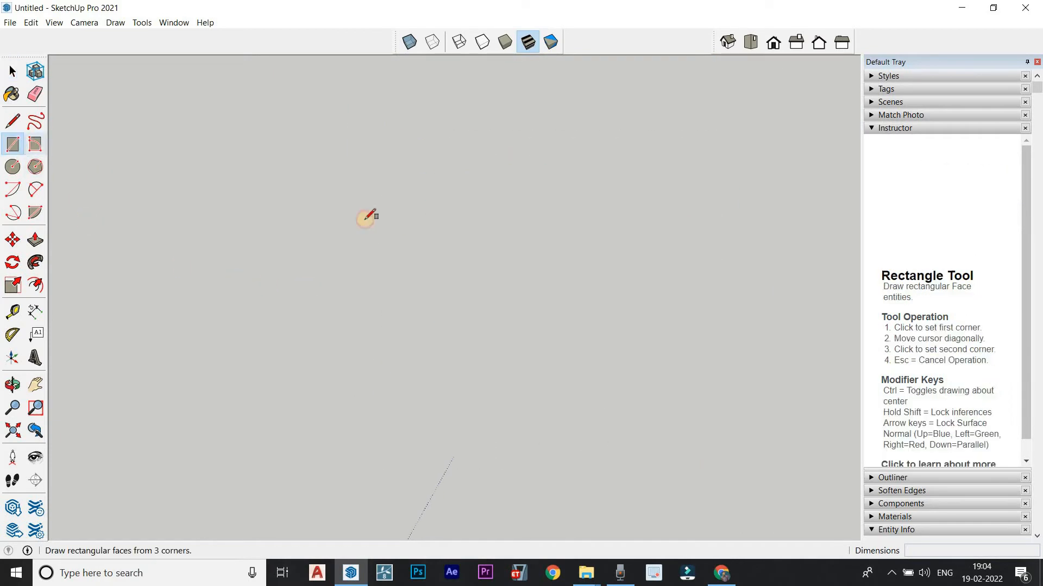
scroll(728, 155, down, 7)
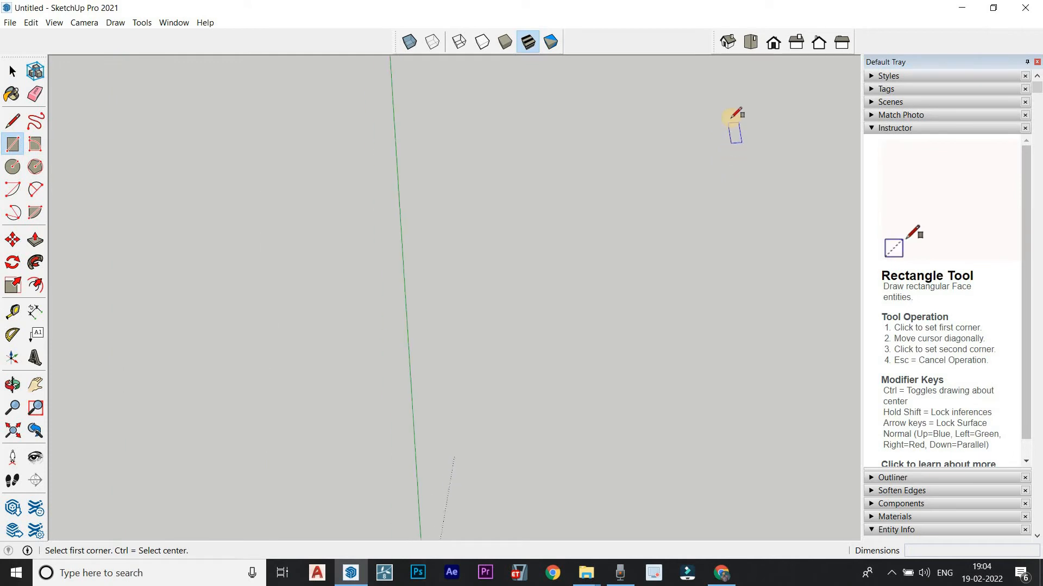
middle_drag(687, 180, 696, 139)
scroll(696, 140, down, 3)
scroll(559, 191, down, 10)
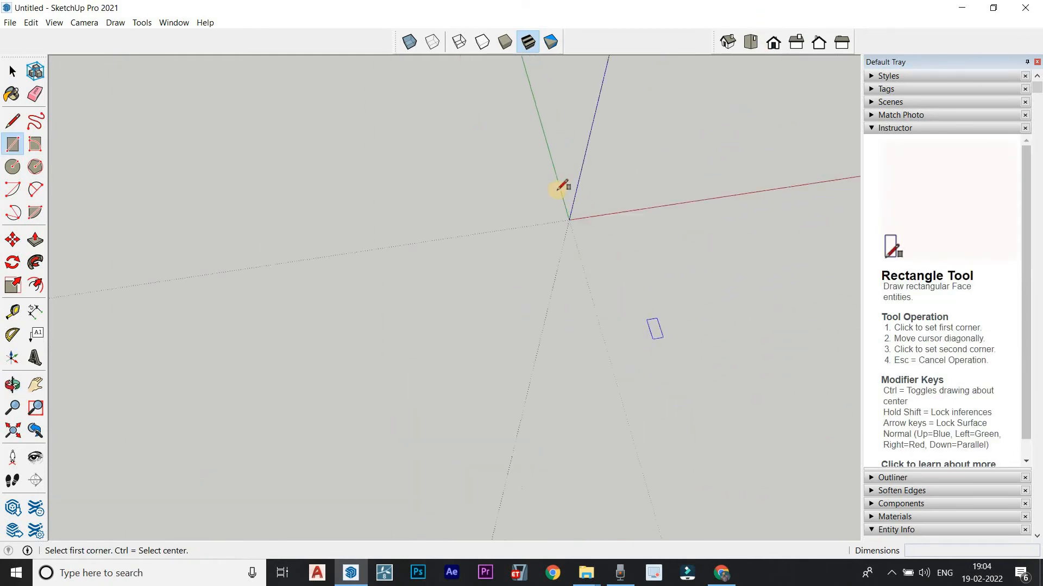
scroll(532, 225, down, 10)
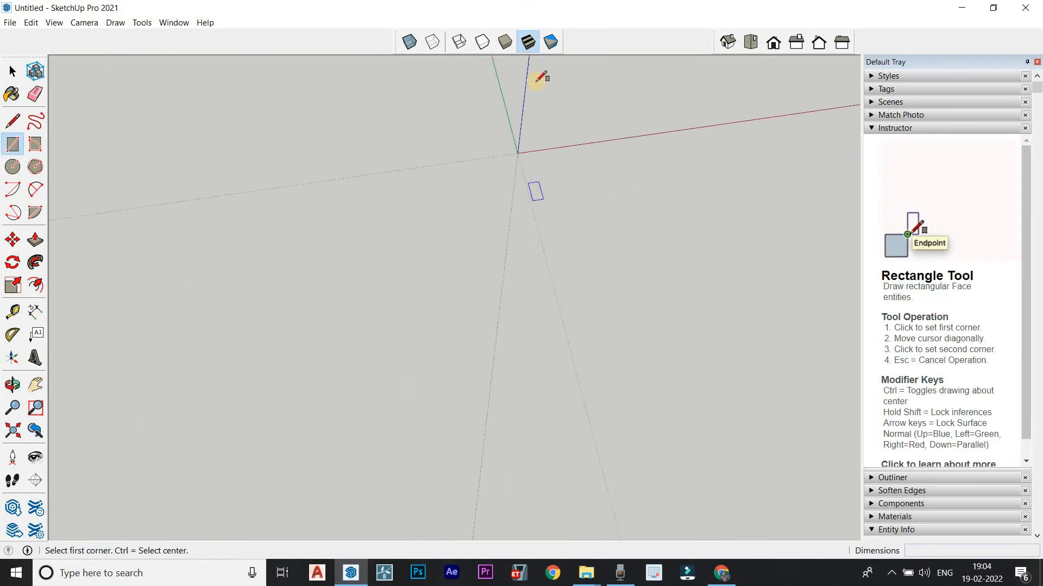
scroll(402, 407, down, 6)
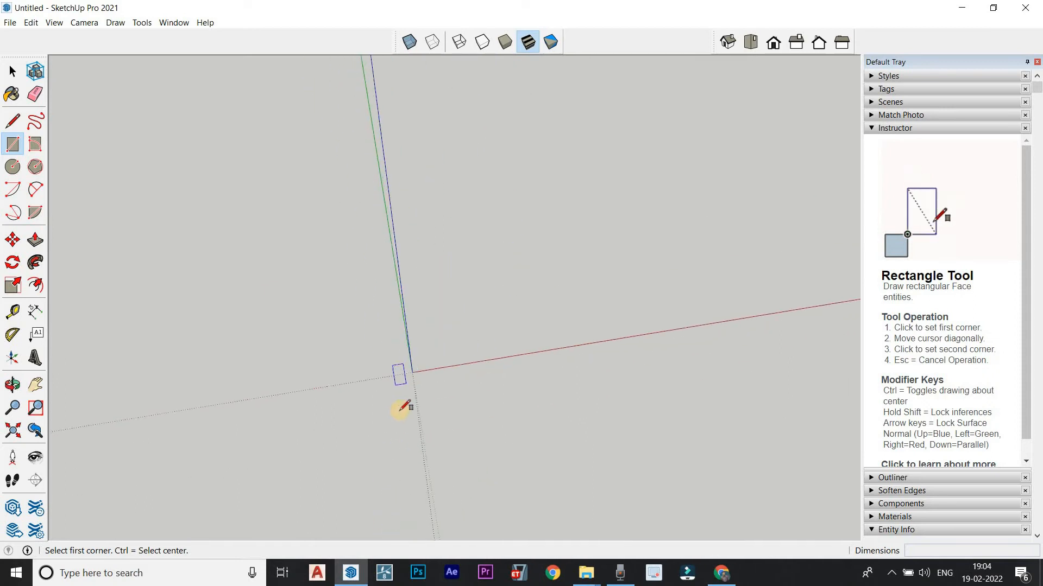
mouse_move(335, 392)
middle_down()
mouse_move(372, 270)
mouse_move(418, 233)
mouse_move(402, 407)
middle_up()
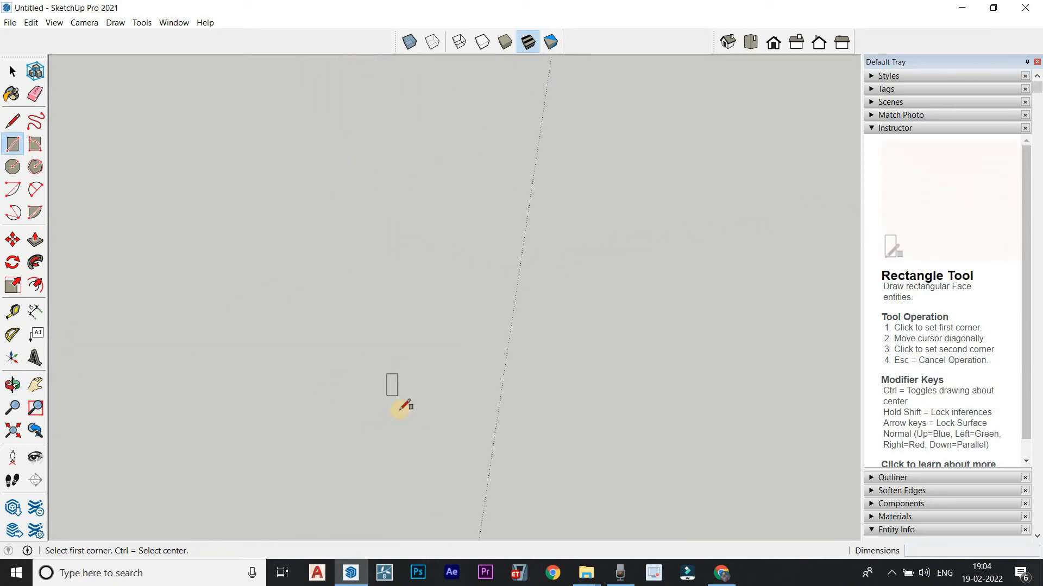
click(12, 432)
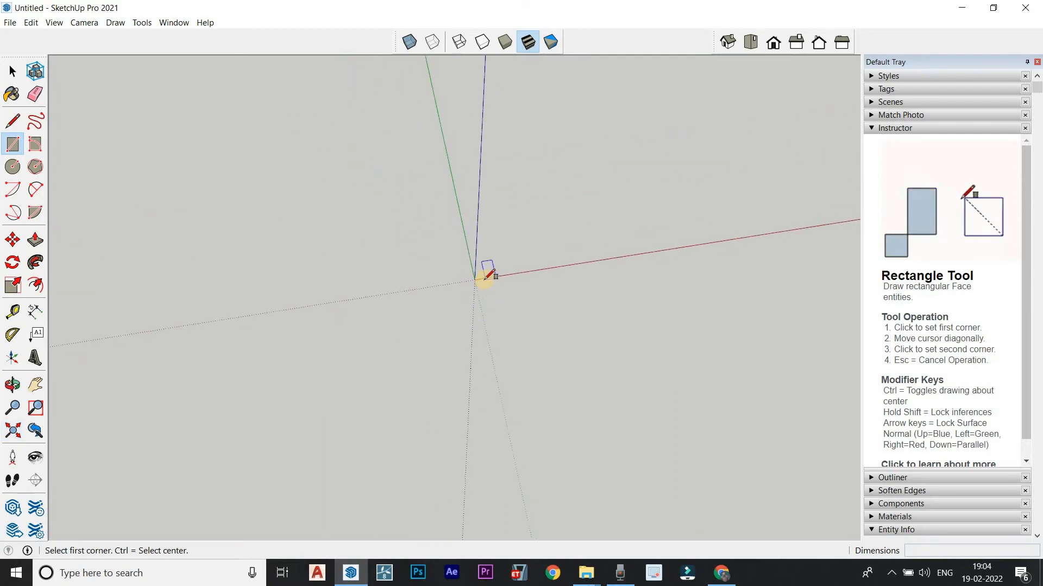
scroll(485, 279, up, 4)
scroll(400, 273, up, 8)
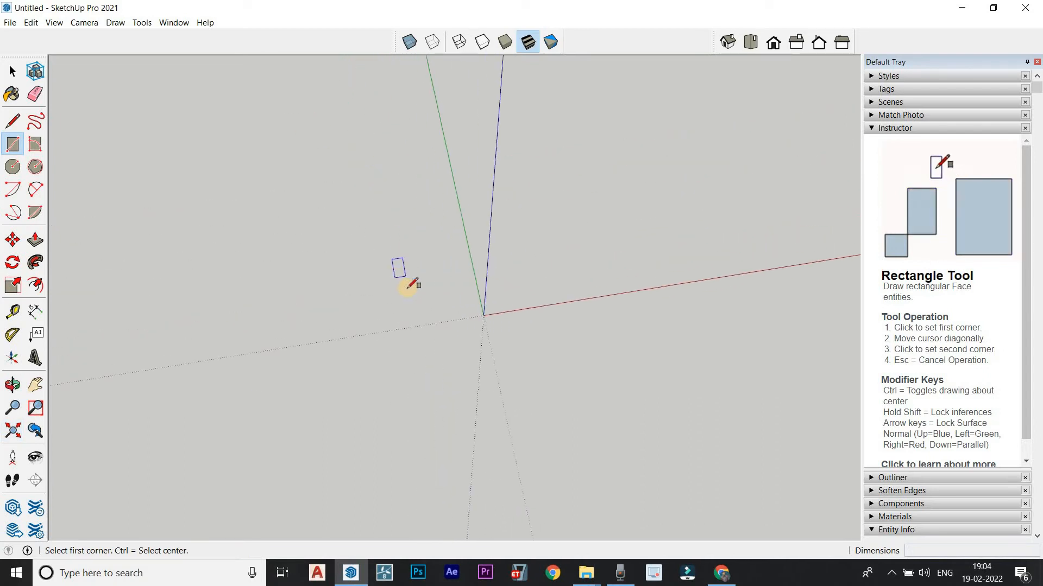
scroll(559, 323, up, 5)
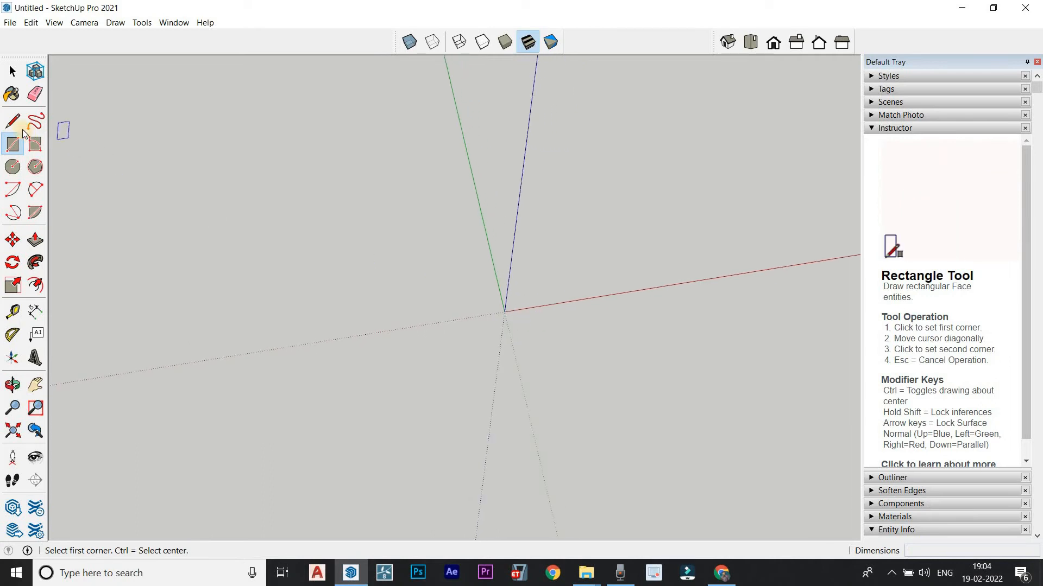
scroll(511, 334, up, 2)
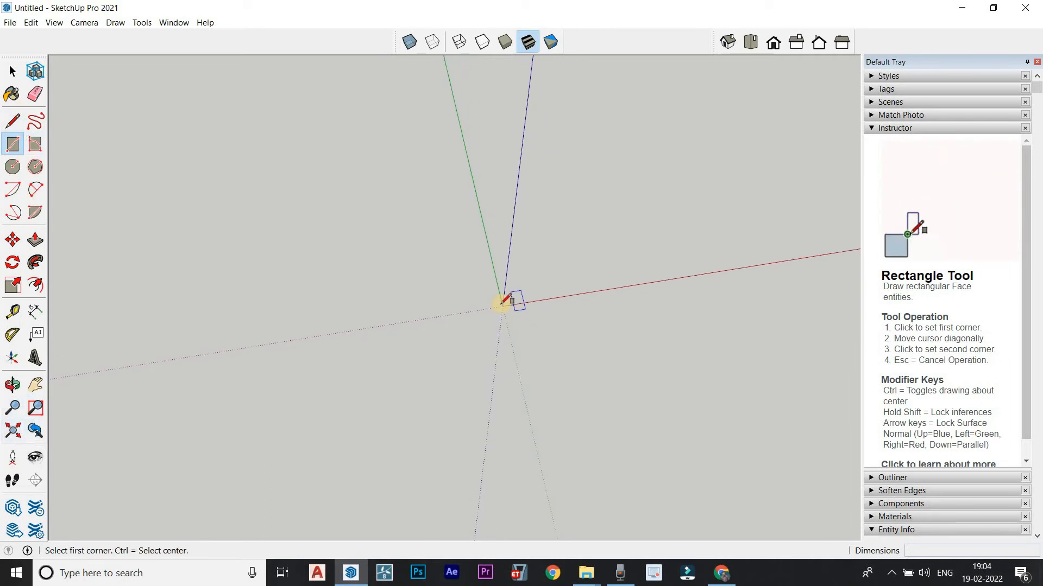
middle_drag(521, 325, 549, 208)
click(16, 387)
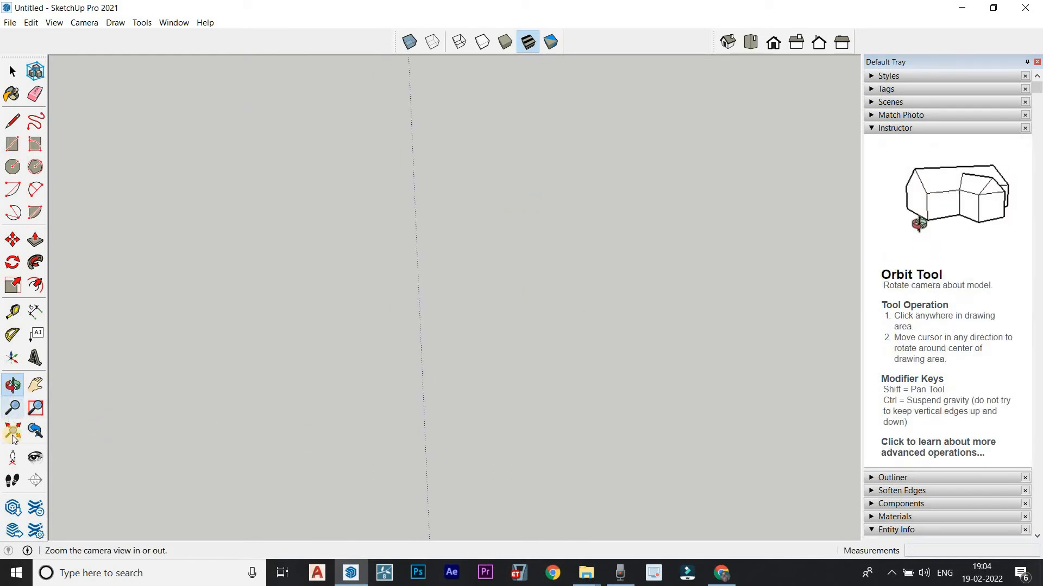
click(14, 432)
scroll(357, 360, up, 2)
key(r)
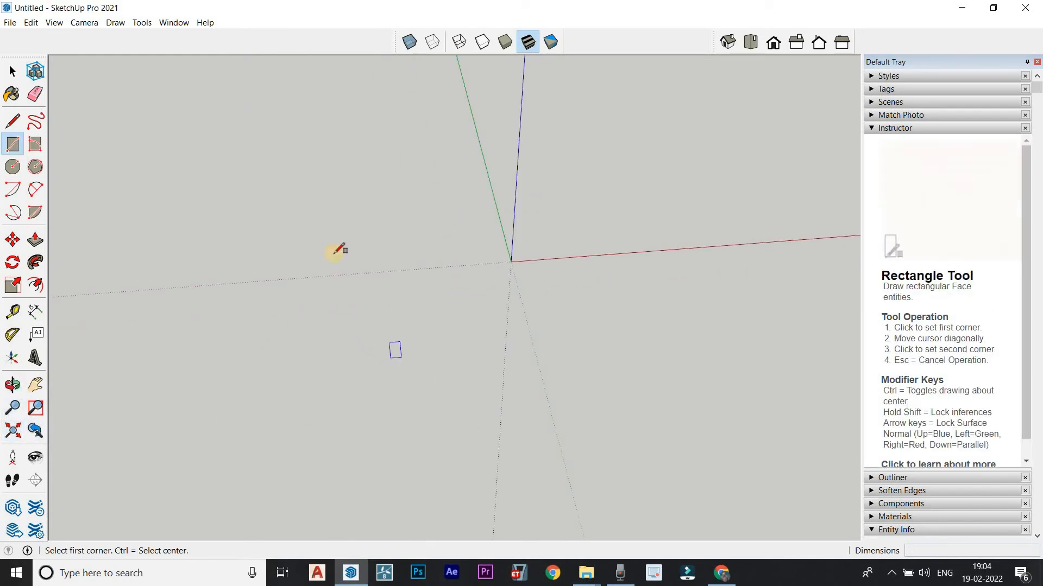
middle_drag(548, 243, 541, 242)
scroll(508, 237, down, 4)
scroll(505, 244, up, 7)
scroll(514, 272, up, 10)
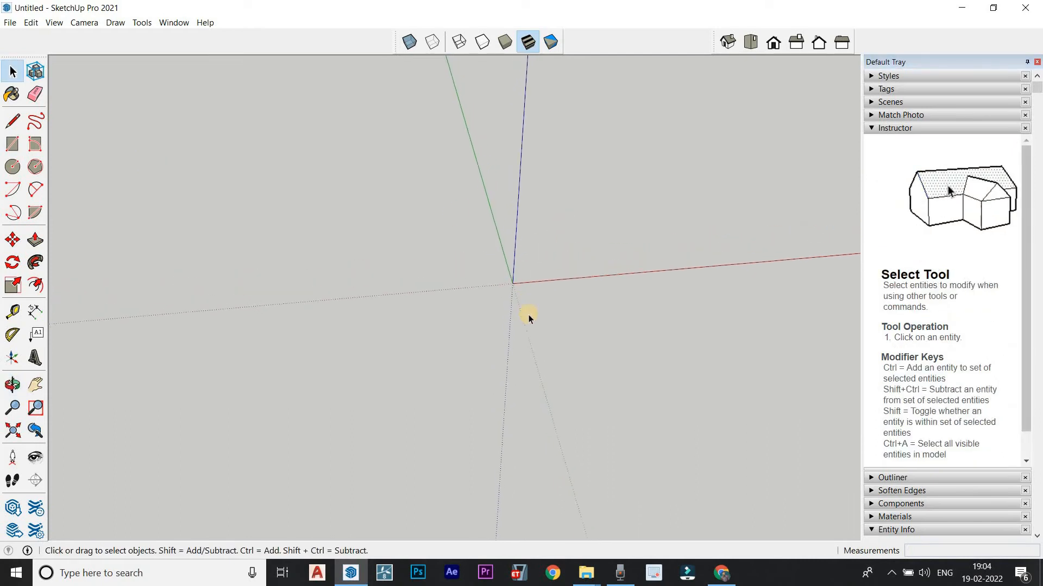
scroll(516, 267, up, 3)
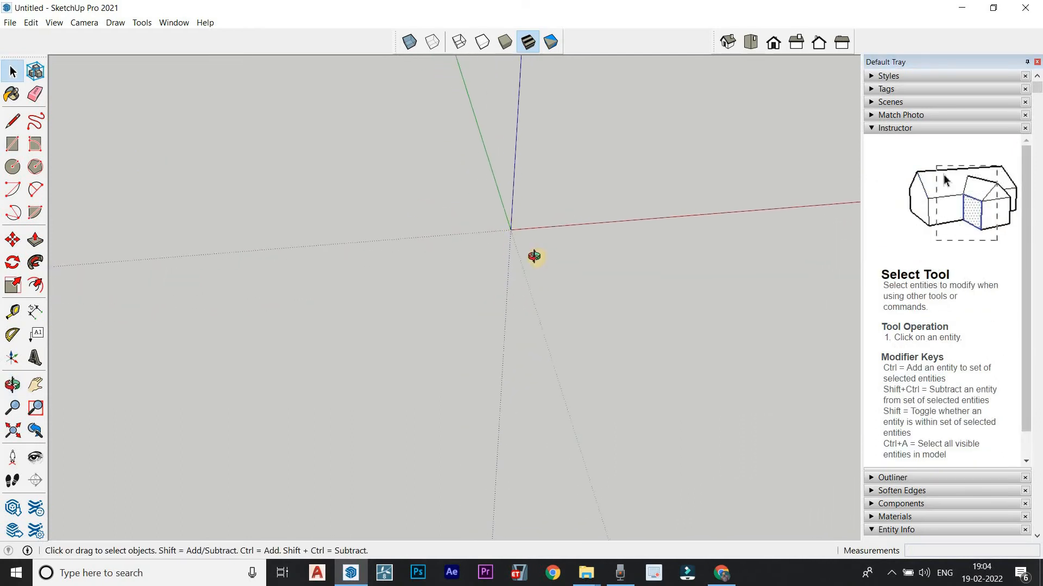
middle_drag(535, 255, 507, 248)
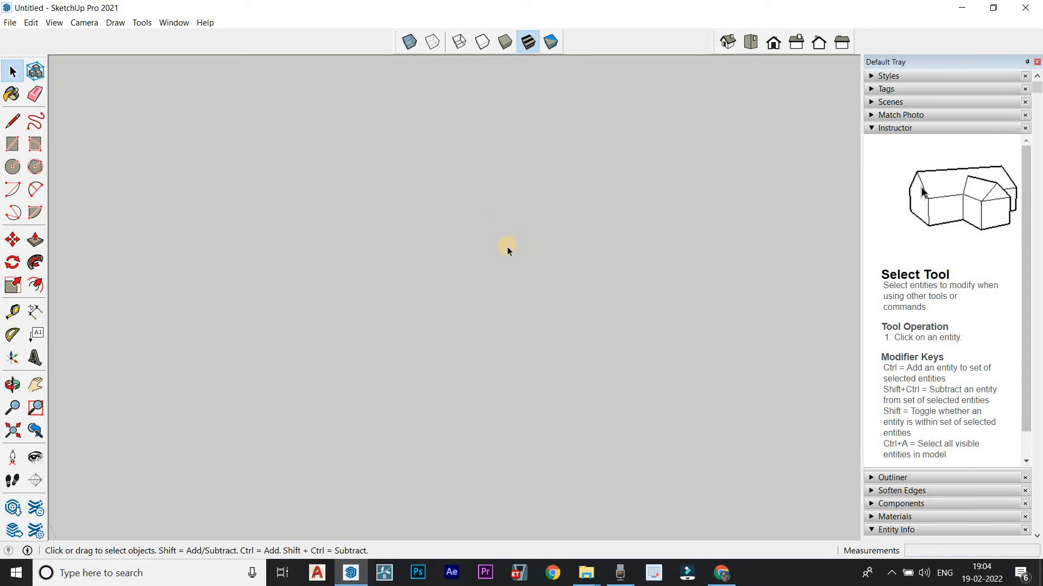
click(8, 424)
scroll(435, 353, down, 2)
scroll(464, 347, up, 4)
scroll(492, 290, down, 3)
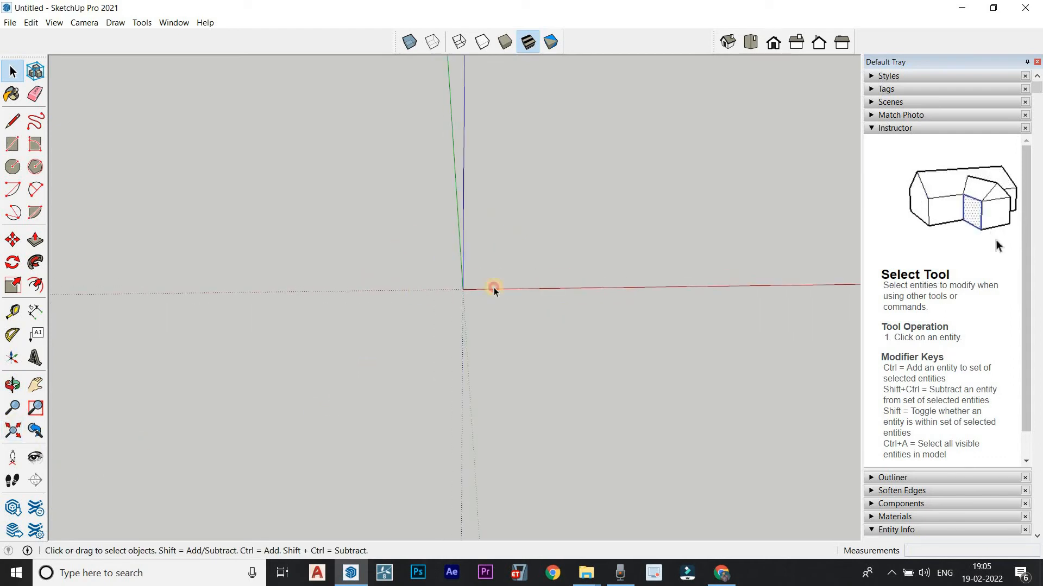
scroll(445, 287, up, 4)
scroll(483, 326, down, 2)
scroll(483, 327, up, 8)
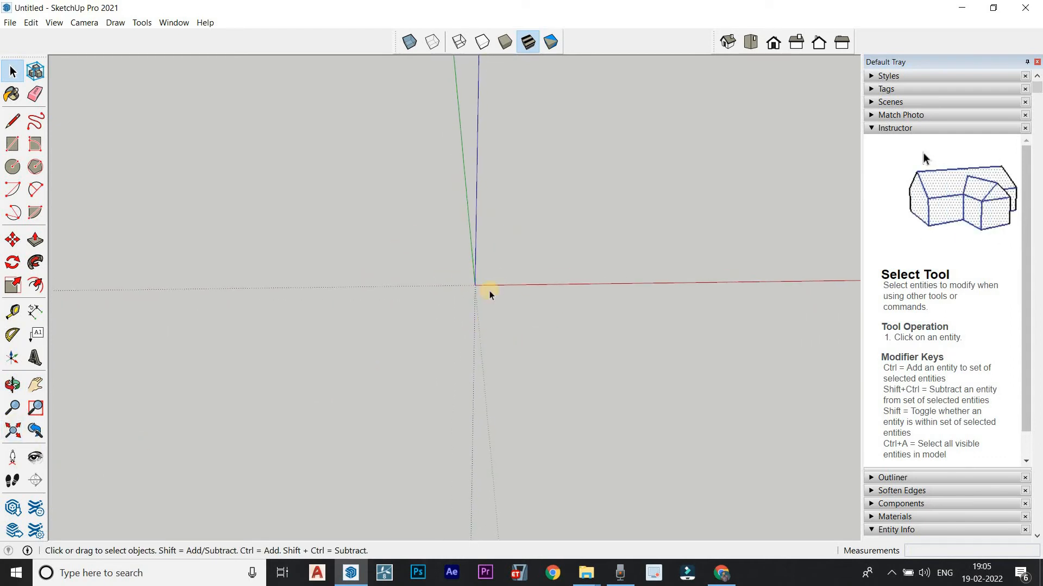
middle_drag(457, 294, 459, 310)
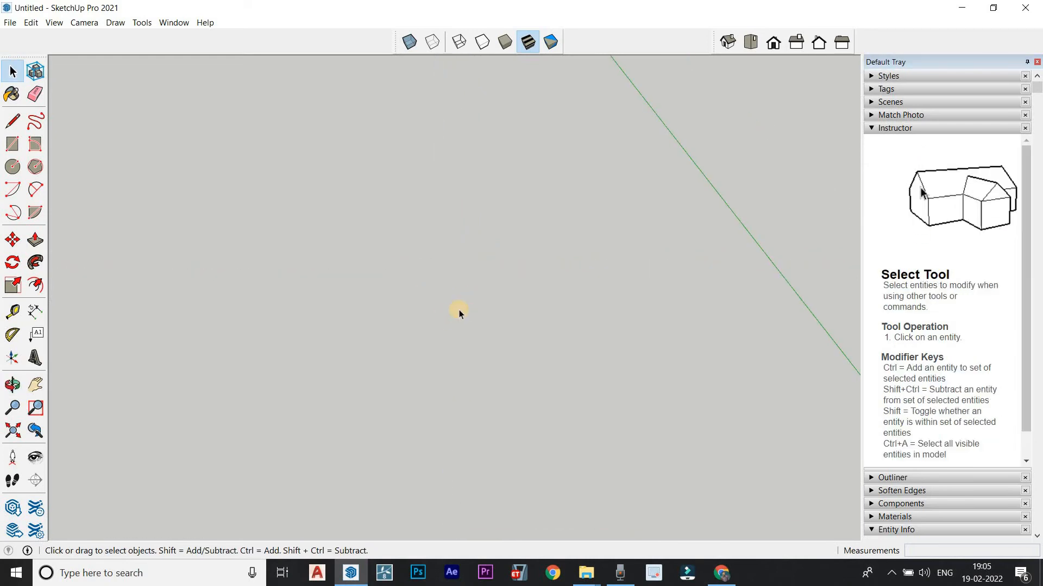
scroll(428, 302, down, 3)
scroll(366, 304, down, 4)
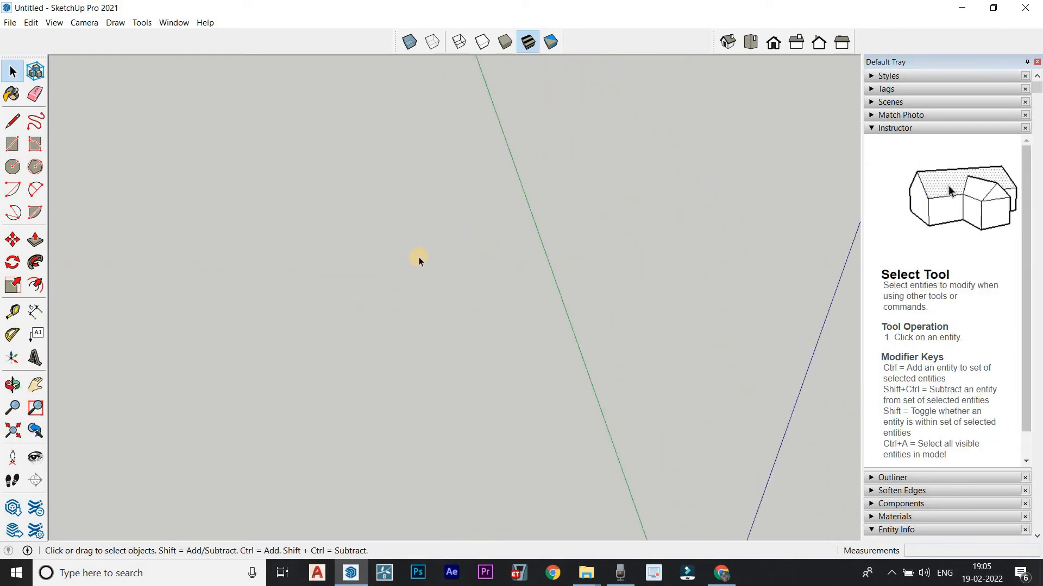
middle_drag(418, 260, 426, 226)
scroll(461, 222, down, 4)
scroll(658, 198, down, 3)
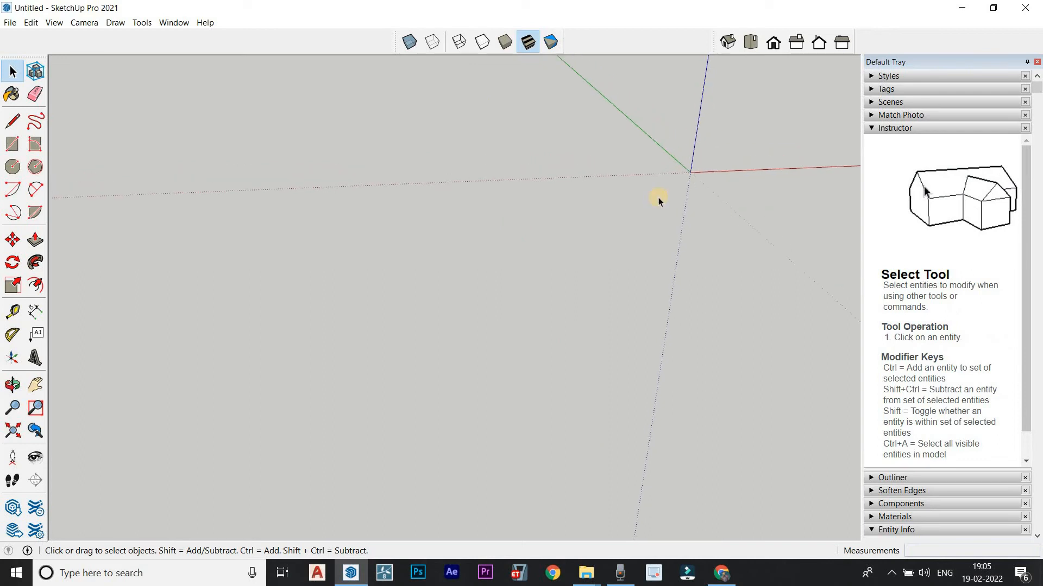
scroll(738, 132, up, 4)
scroll(725, 207, up, 4)
scroll(488, 239, up, 3)
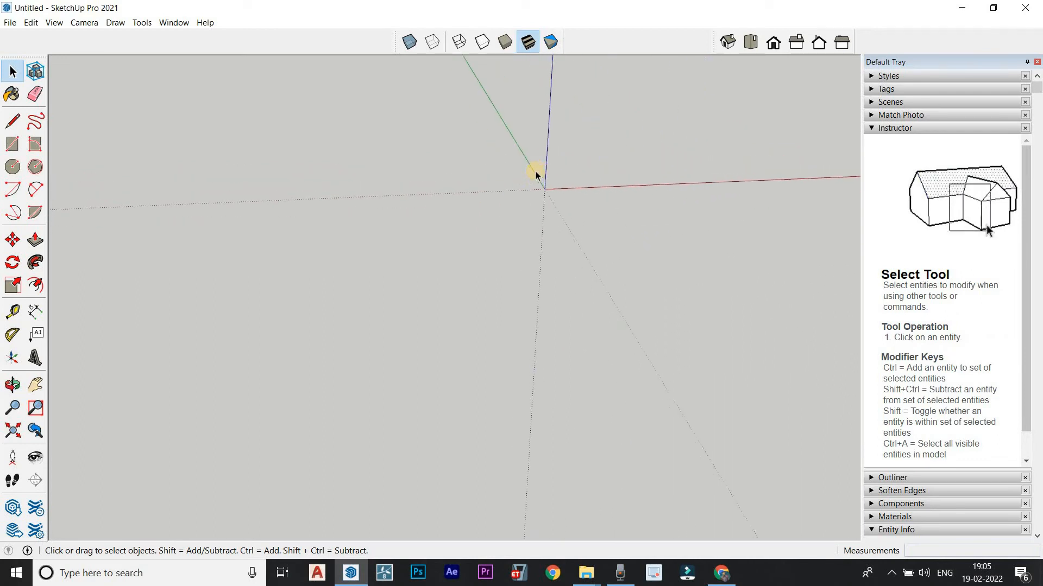
scroll(538, 176, up, 5)
scroll(578, 203, up, 3)
scroll(542, 213, up, 4)
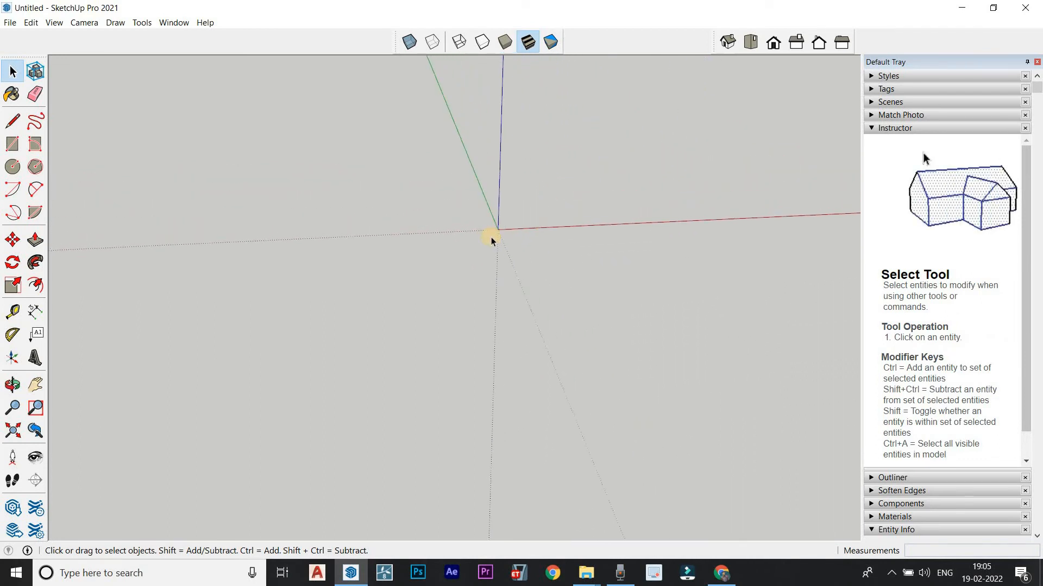
scroll(491, 237, up, 3)
scroll(545, 191, up, 2)
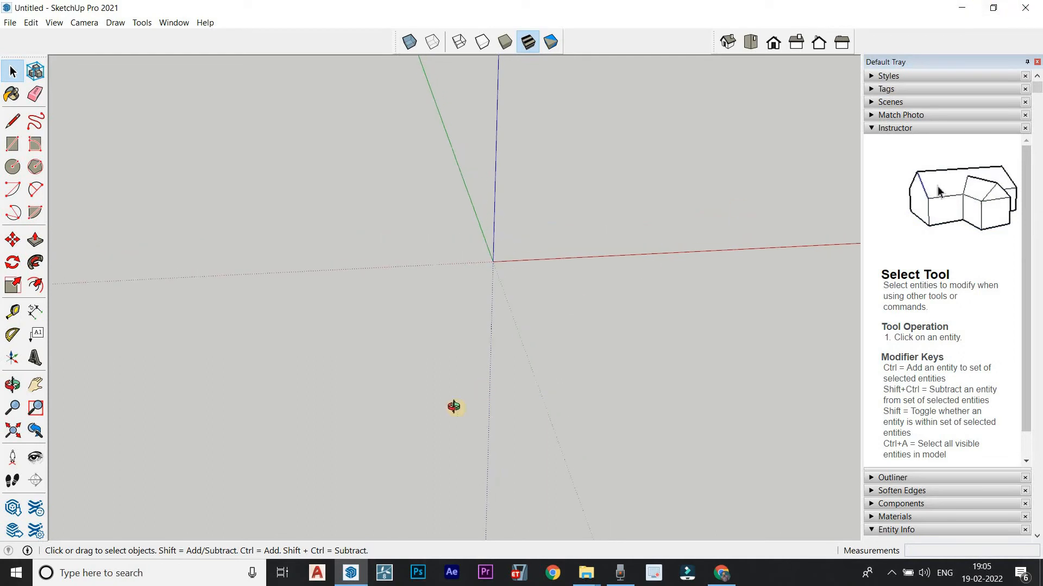
middle_drag(454, 407, 223, 166)
Step: Start a new model without saving the changes to the current one
click(10, 23)
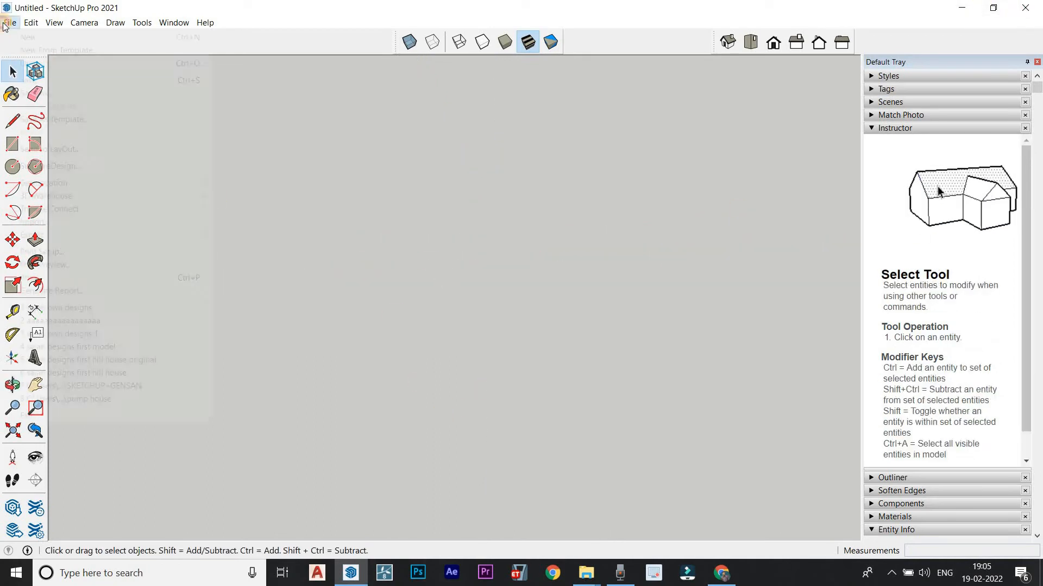
click(17, 35)
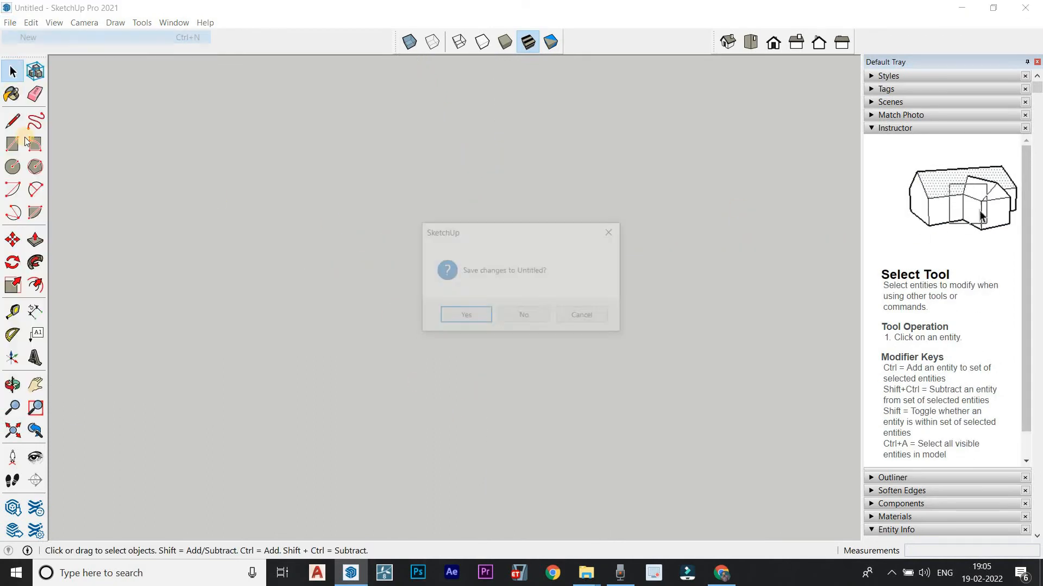
click(546, 315)
middle_drag(239, 317, 502, 368)
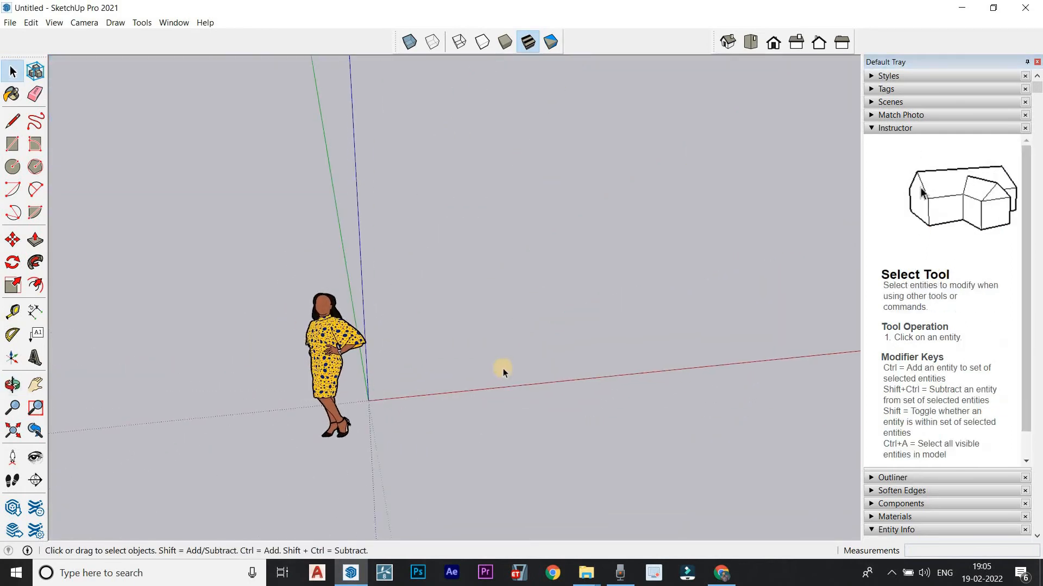
Step: Draw a 20' by 20' square on the ground plane, beyond the red axis from the scale figure
scroll(508, 366, down, 2)
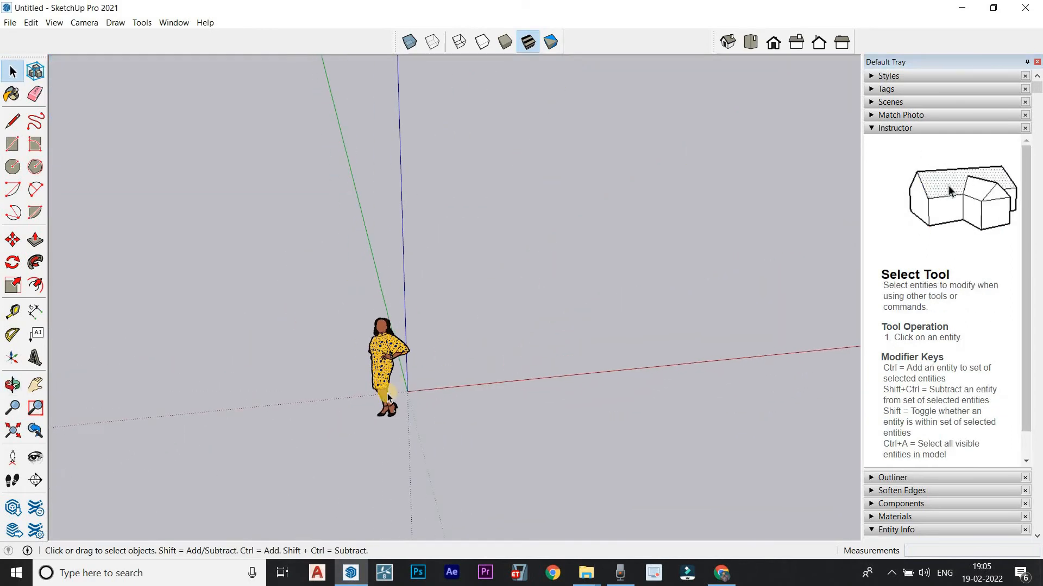
middle_drag(389, 398, 421, 384)
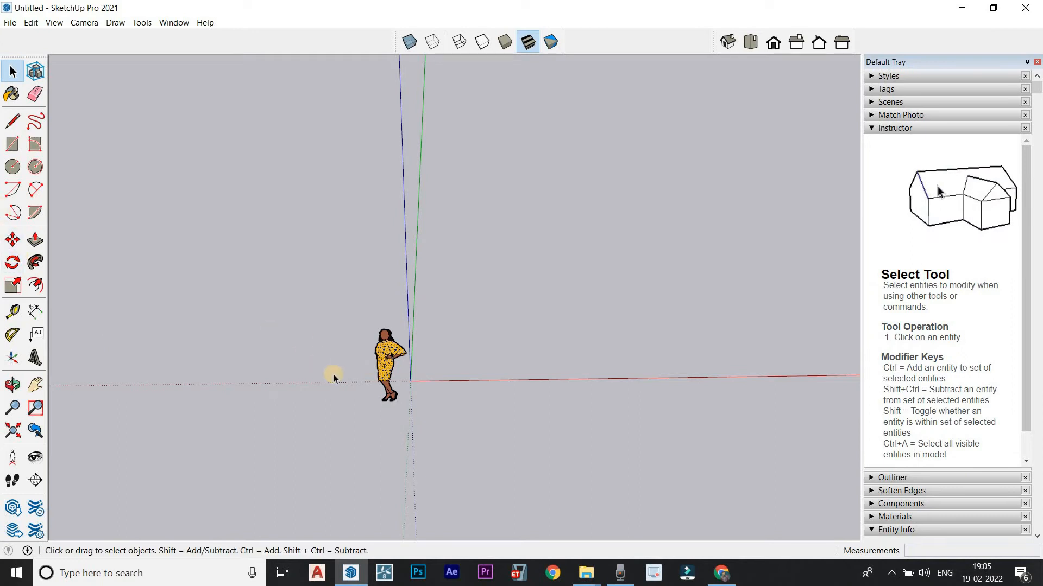
scroll(335, 375, up, 3)
click(17, 145)
middle_drag(193, 263, 594, 170)
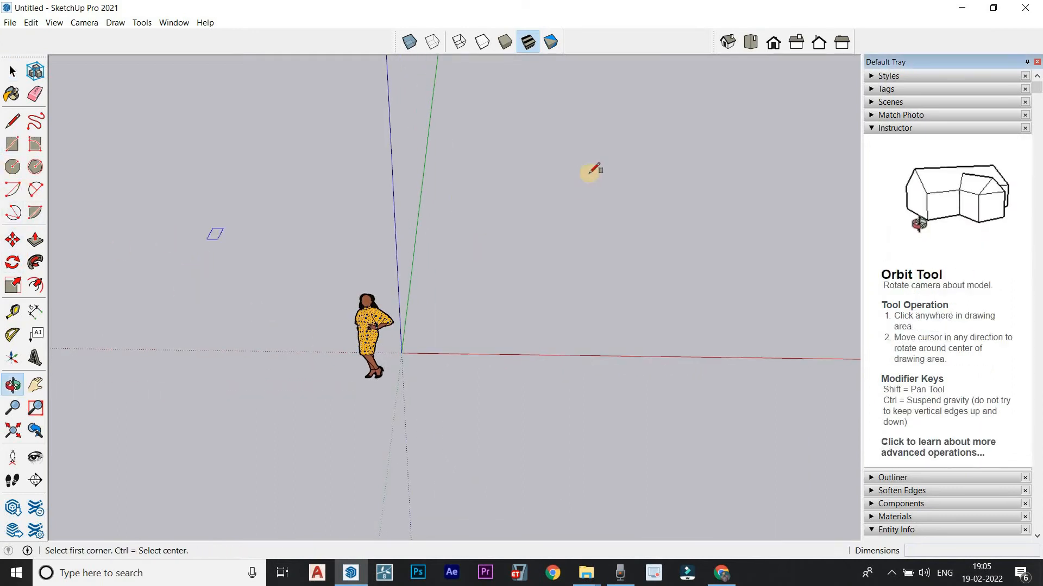
click(564, 173)
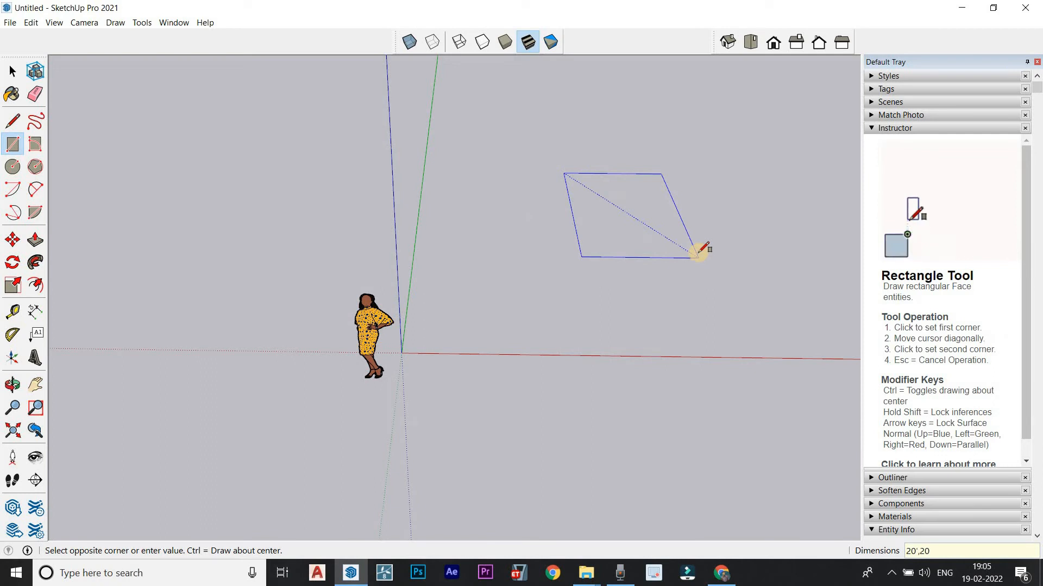
text(40',40')
key(Return)
middle_drag(559, 209, 73, 173)
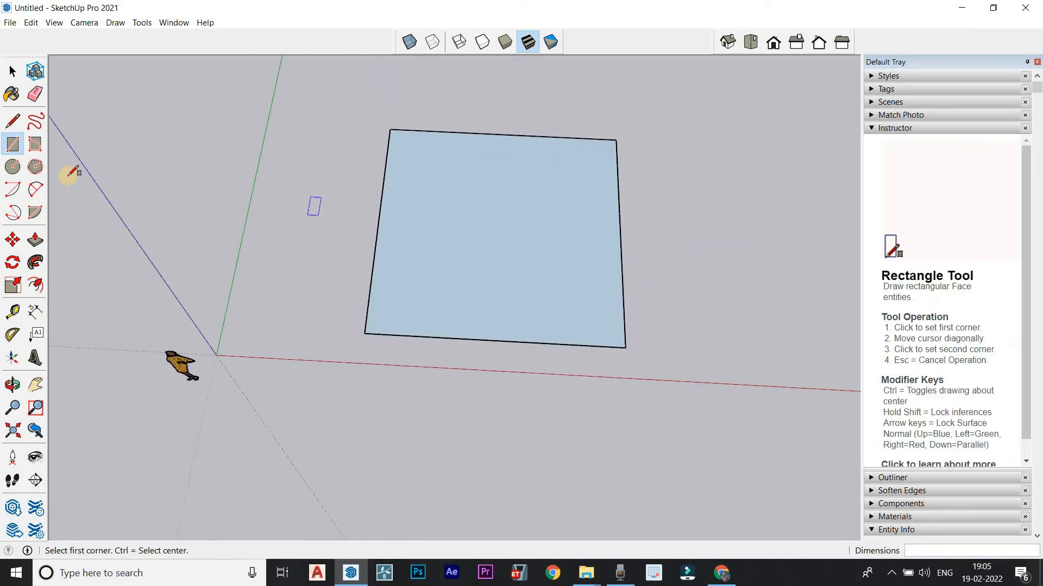
Step: Offset the square's outline inward by a distance of 6
click(34, 286)
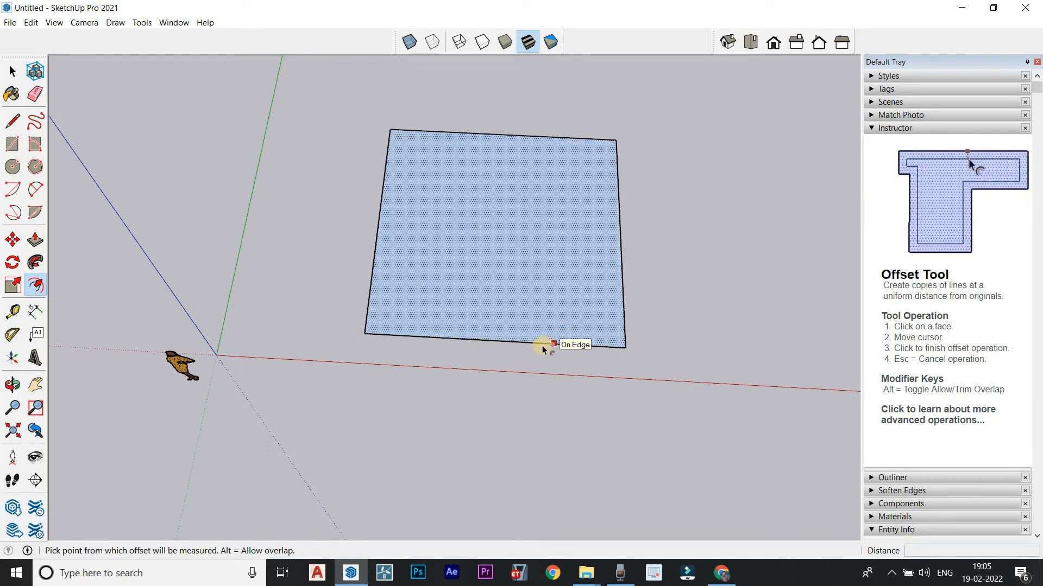
scroll(542, 345, up, 3)
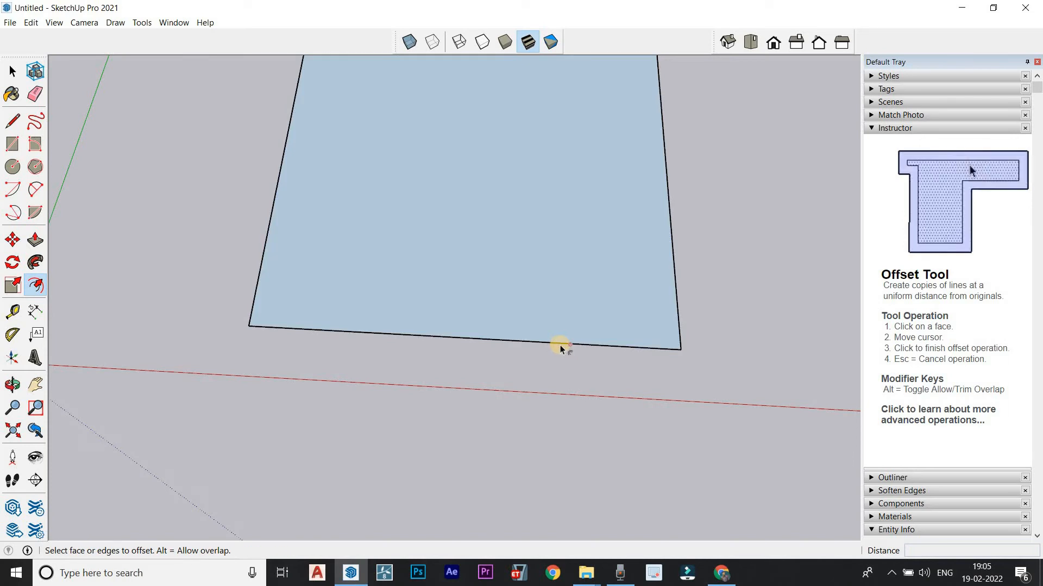
click(561, 343)
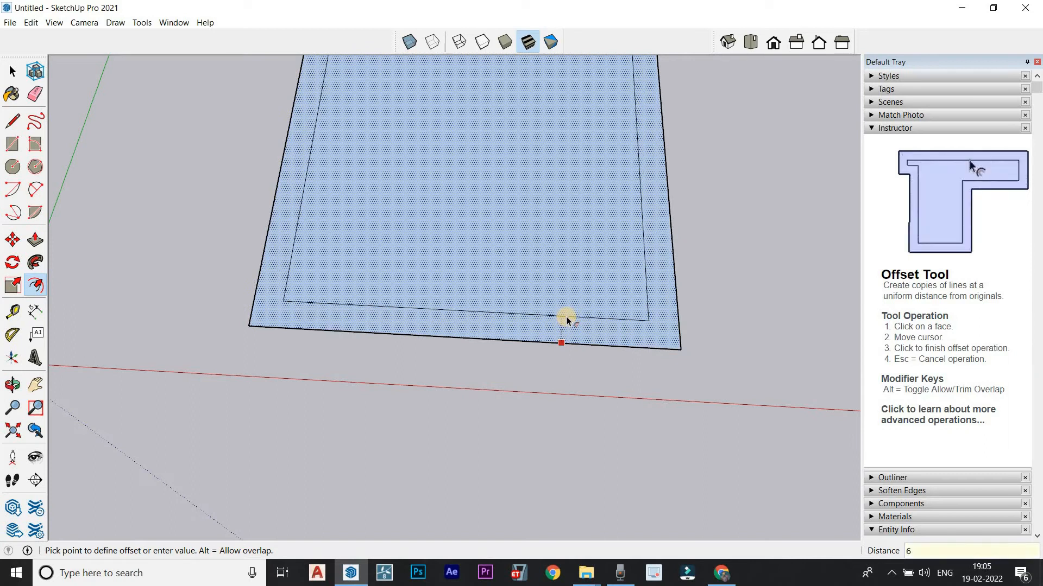
key(Return)
scroll(392, 353, down, 3)
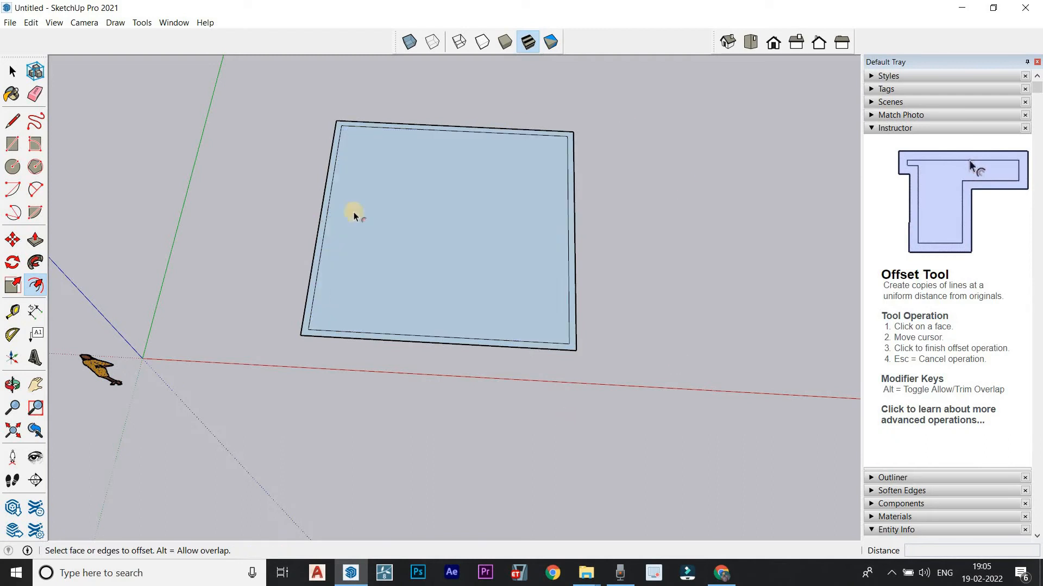
Step: Push/Pull the narrow border face between the square's two outlines up 10' to form walls
click(39, 250)
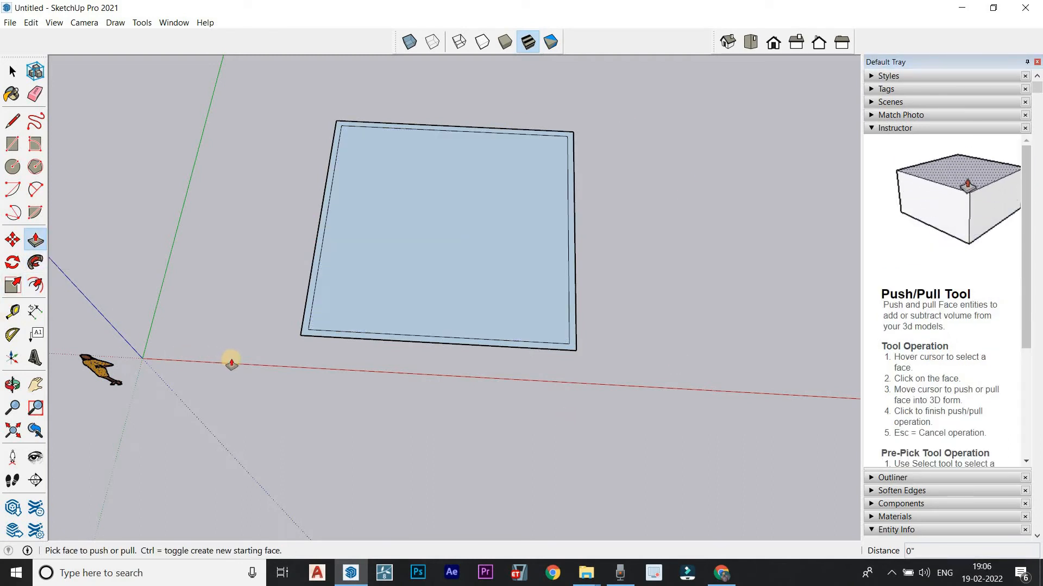
scroll(226, 356, up, 3)
scroll(354, 335, up, 2)
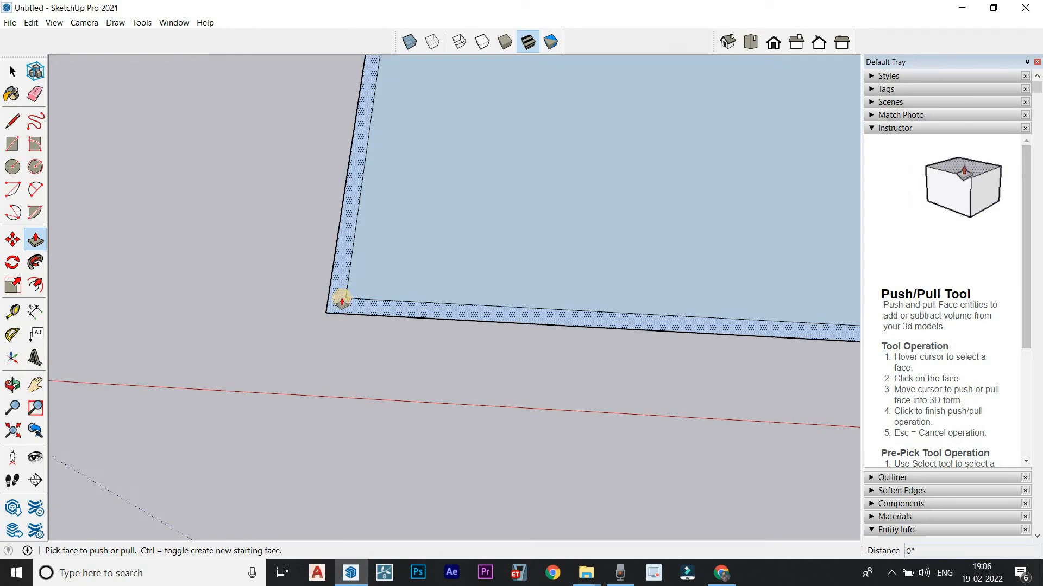
click(342, 300)
scroll(342, 252, down, 5)
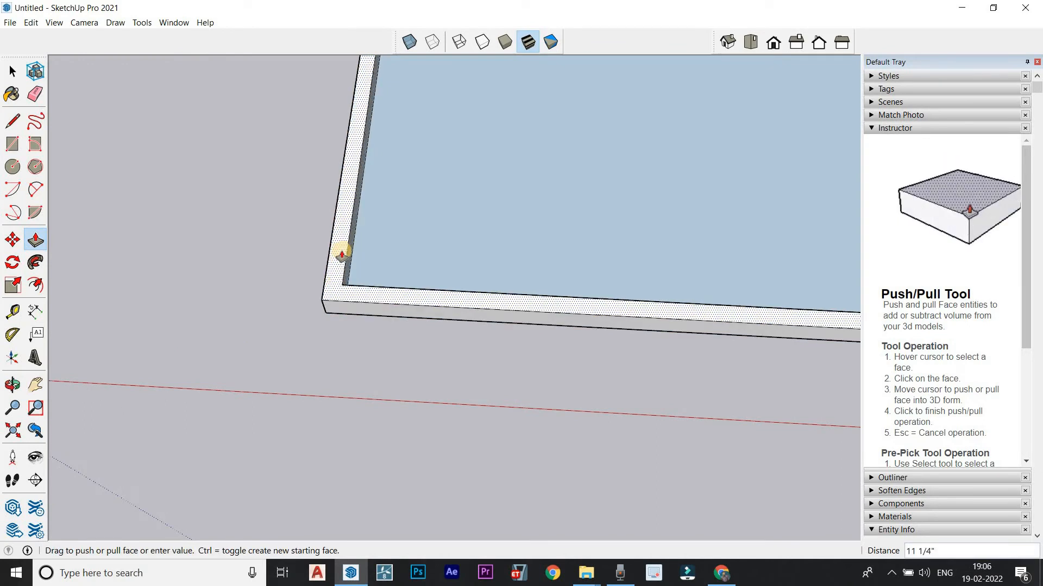
middle_drag(341, 238, 354, 73)
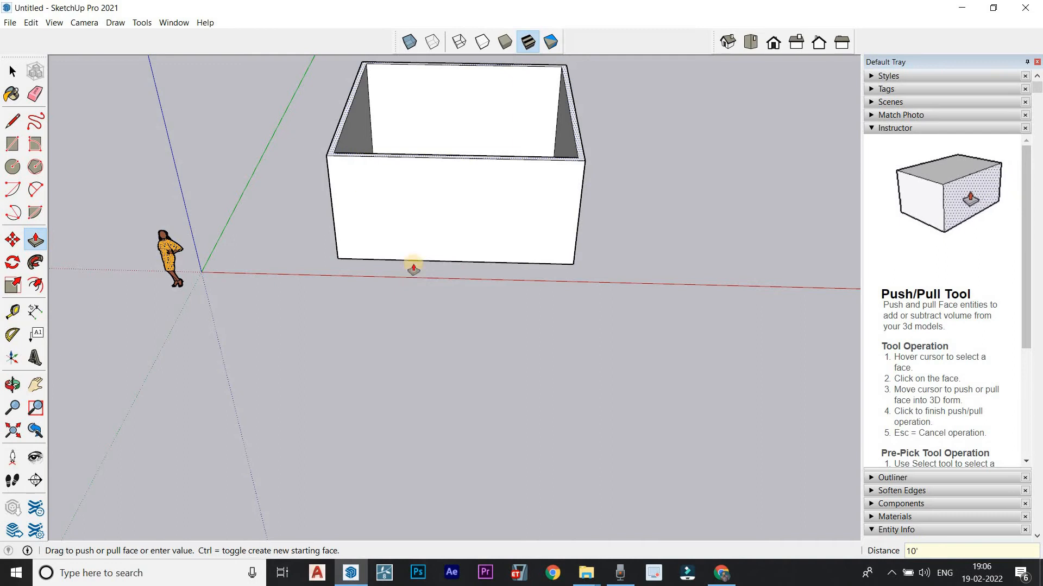
key(Return)
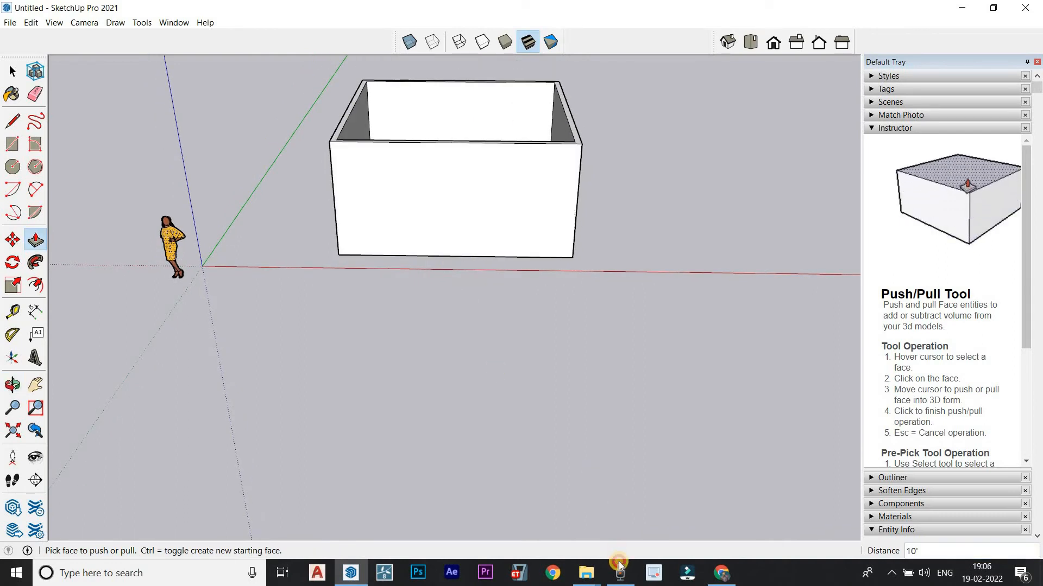
click(620, 567)
click(620, 566)
middle_drag(484, 407, 376, 304)
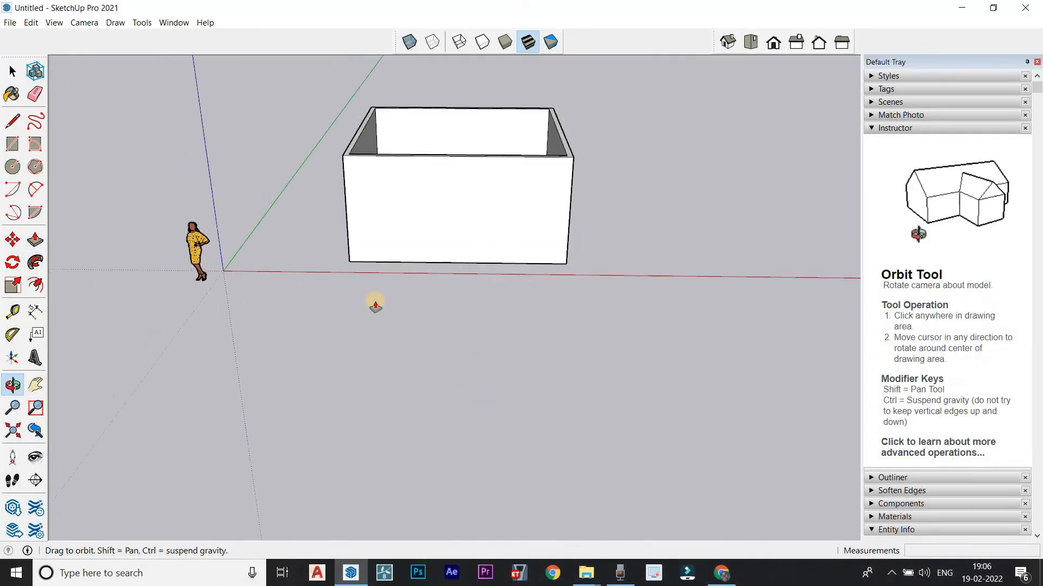
Step: Draw a door rectangle about 3' 5" wide and 6' 8" high on the front wall, starting from its bottom edge
click(16, 147)
scroll(519, 370, up, 3)
middle_drag(514, 345, 563, 462)
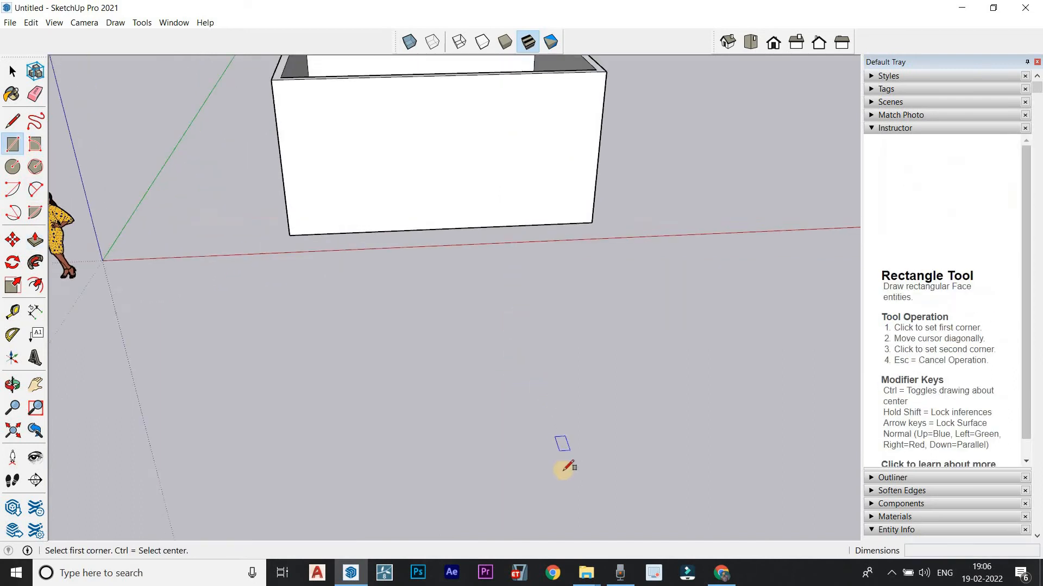
scroll(564, 467, down, 3)
middle_drag(528, 268, 506, 192)
scroll(464, 305, up, 4)
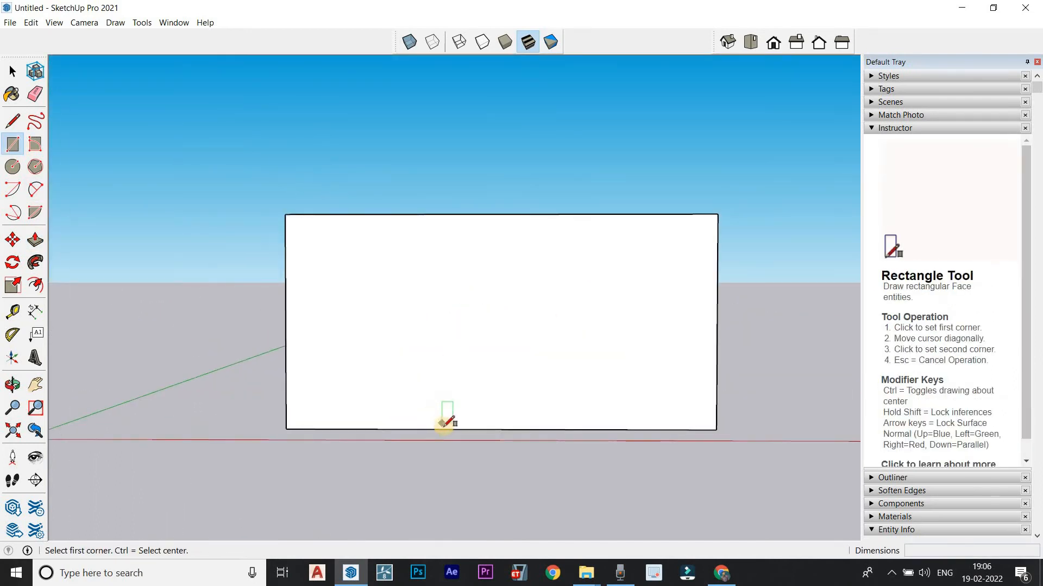
click(444, 429)
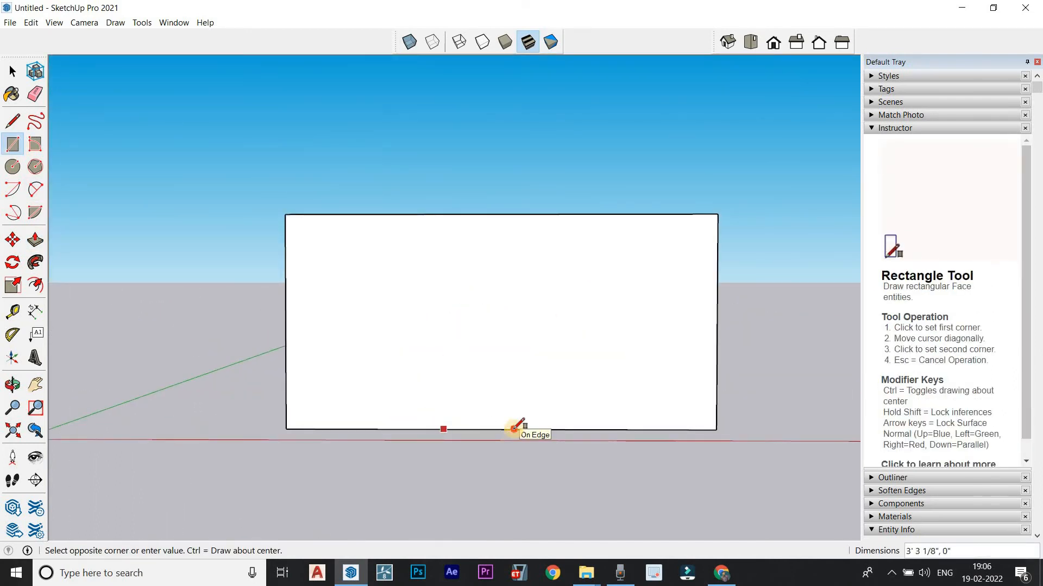
click(517, 285)
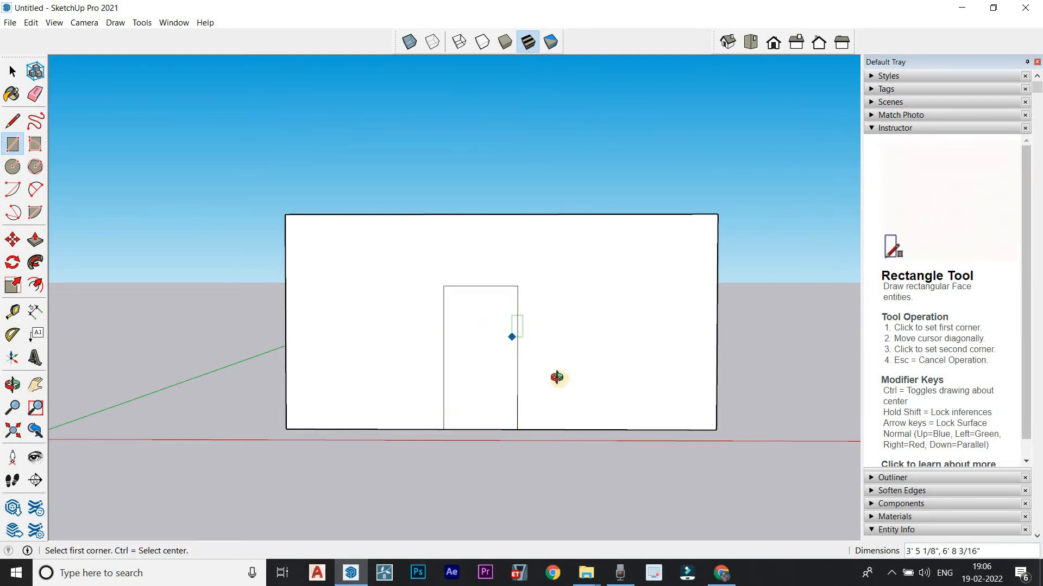
Step: Draw a window rectangle about 4' 5" wide on the front wall beside the door, just below the door's top level
middle_drag(556, 375, 533, 426)
middle_drag(532, 365, 552, 344)
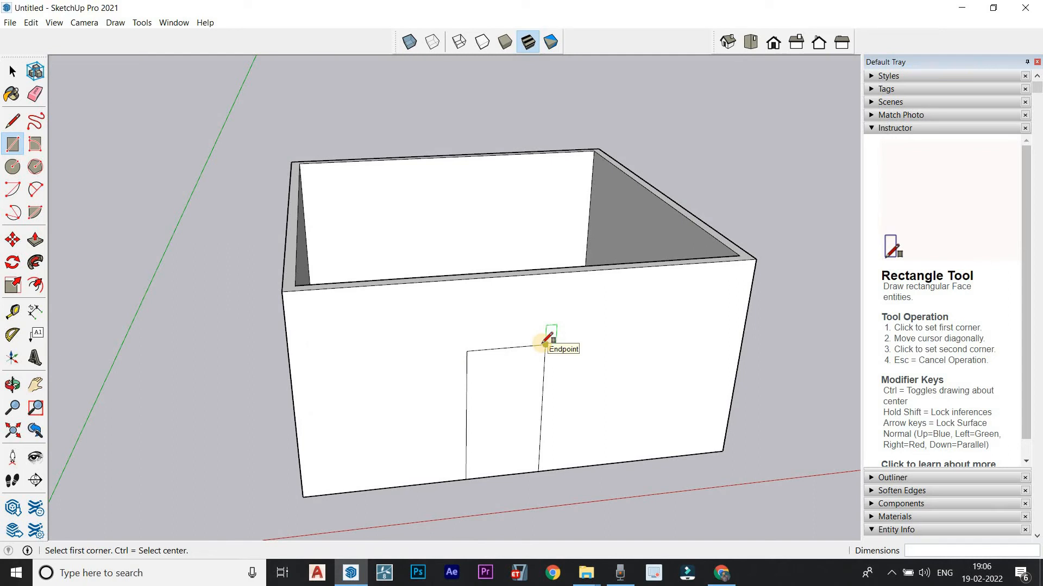
scroll(545, 344, up, 1)
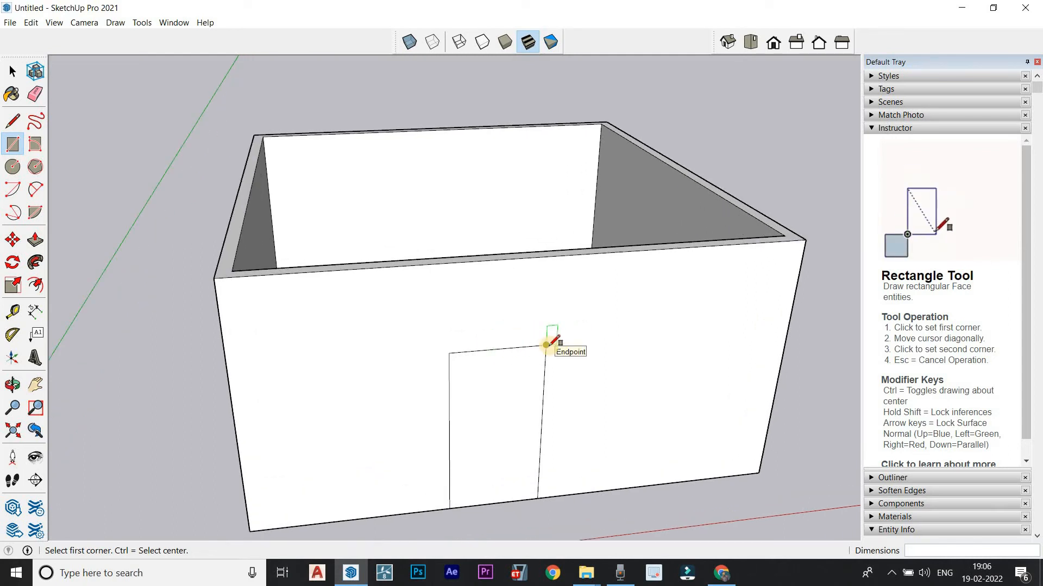
click(611, 339)
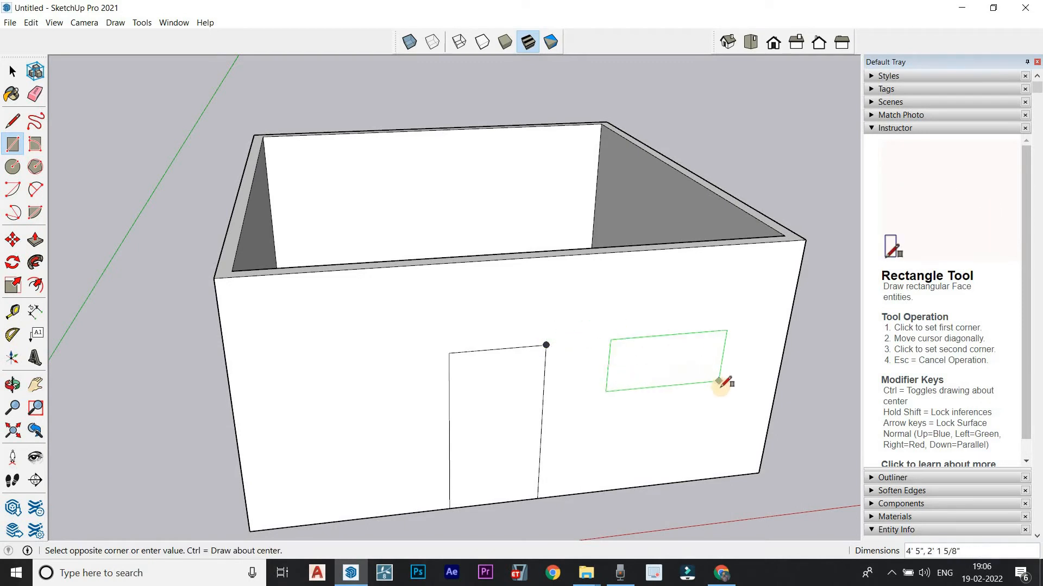
click(723, 398)
middle_drag(661, 454, 631, 348)
scroll(631, 349, down, 5)
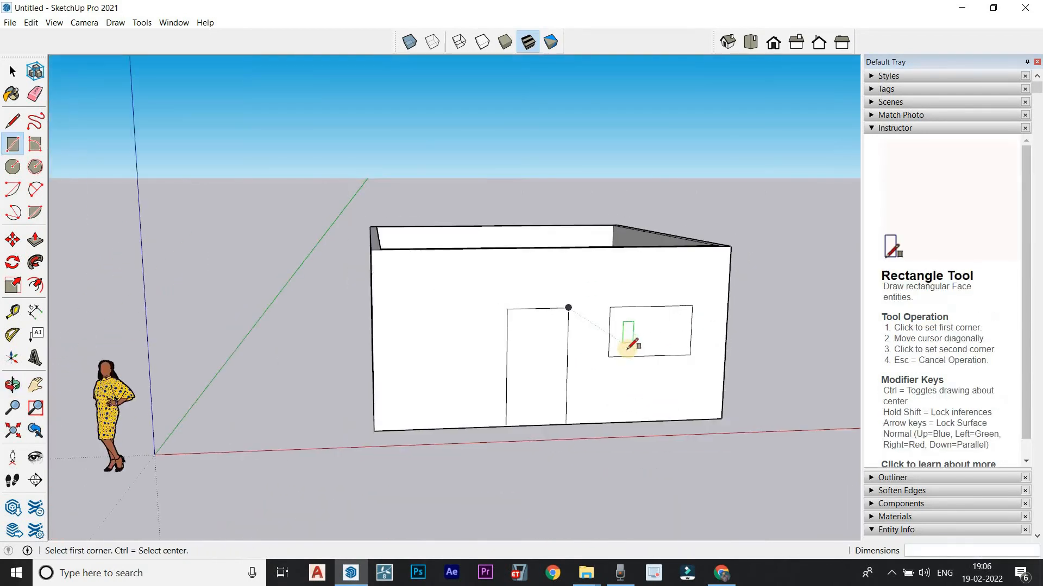
Step: Try offsetting the front wall's outline around the door inward by about 4 1/8", and undo it
click(10, 77)
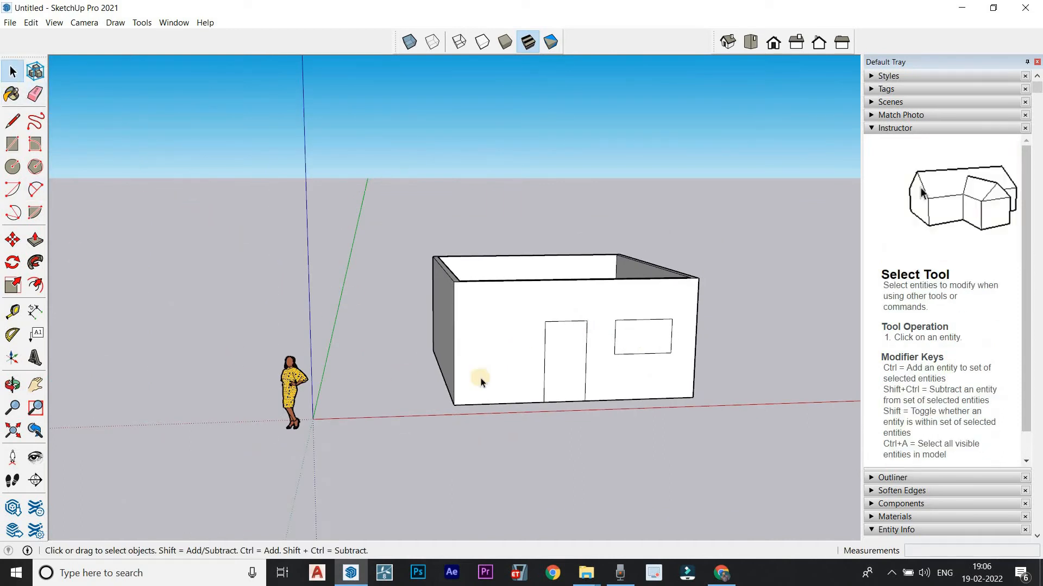
click(35, 285)
scroll(647, 396, up, 5)
click(543, 351)
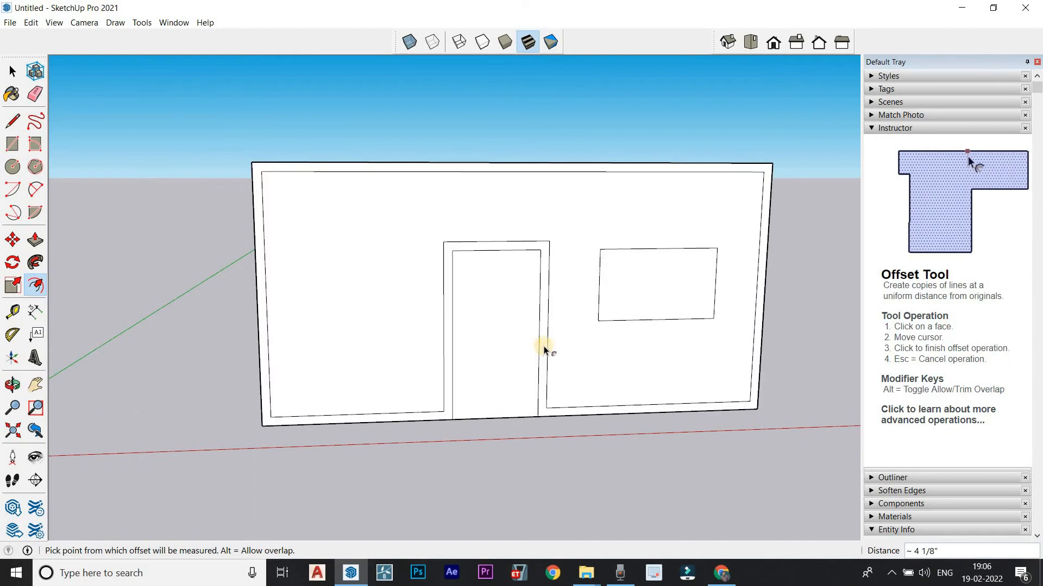
click(522, 354)
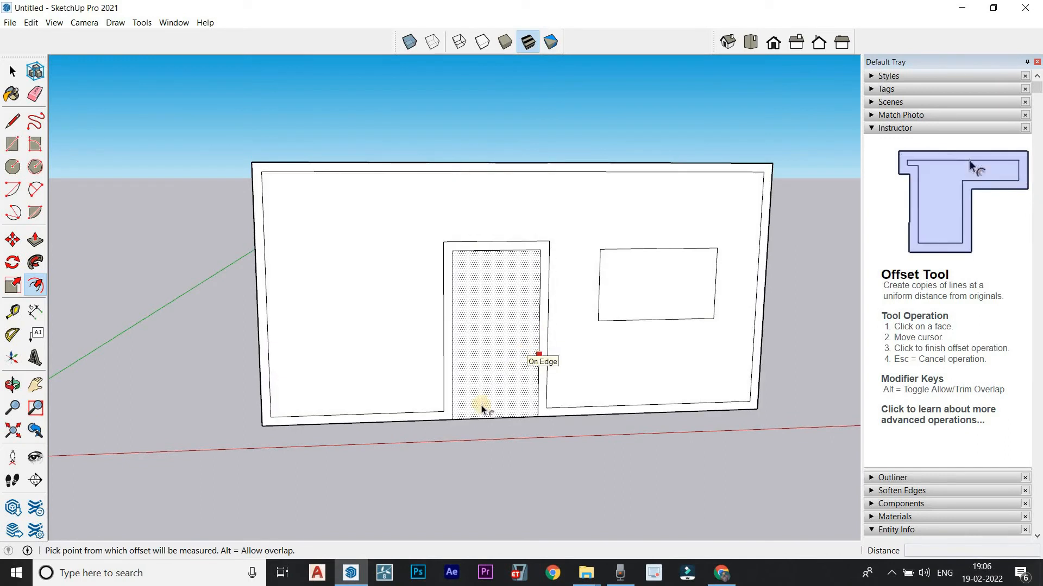
key(ctrl+z)
Step: Offset the door outline slightly inward, and offset the window outline inward by a distance of 2
click(539, 327)
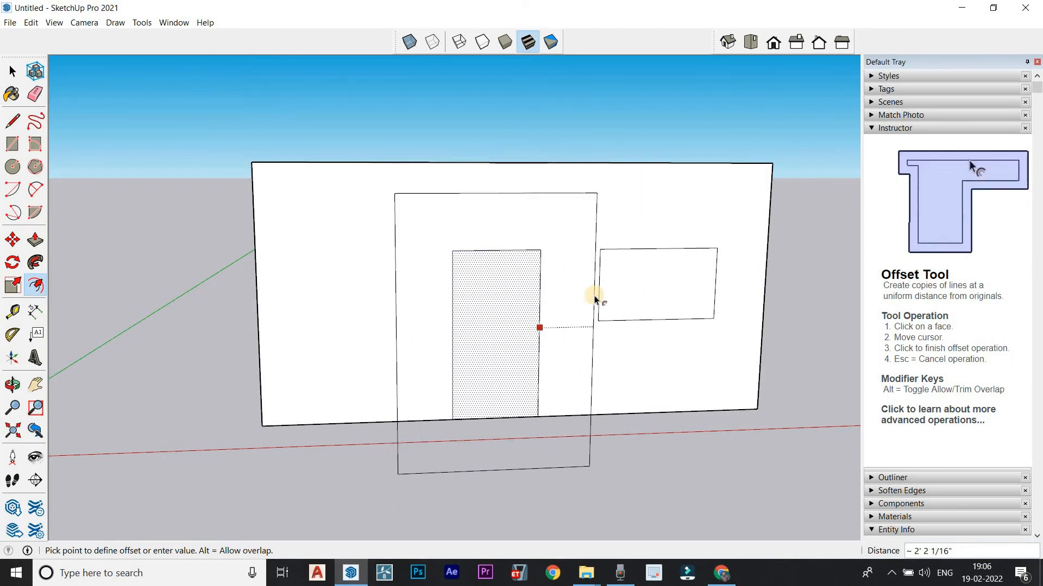
click(529, 302)
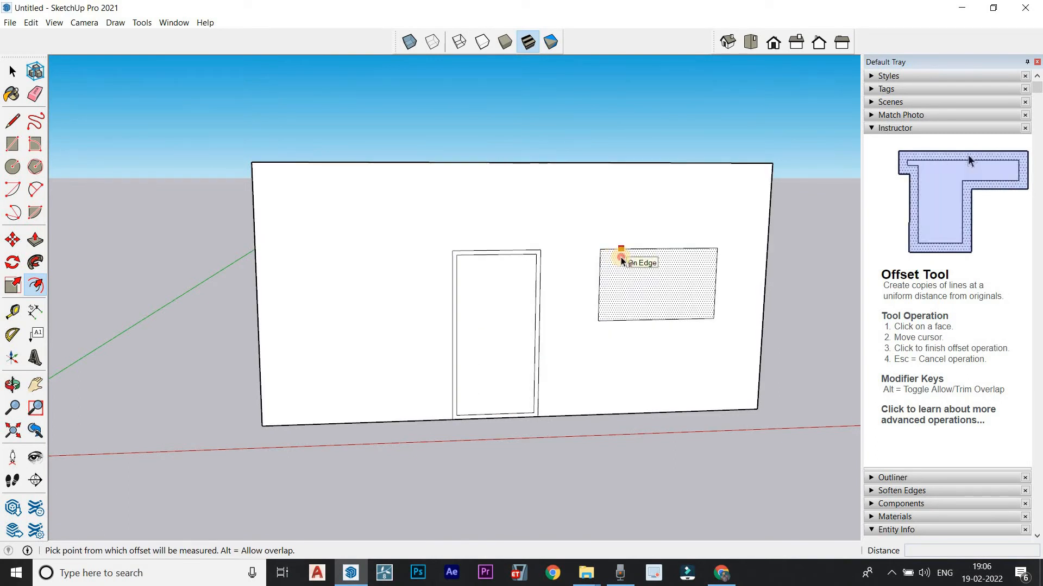
click(622, 264)
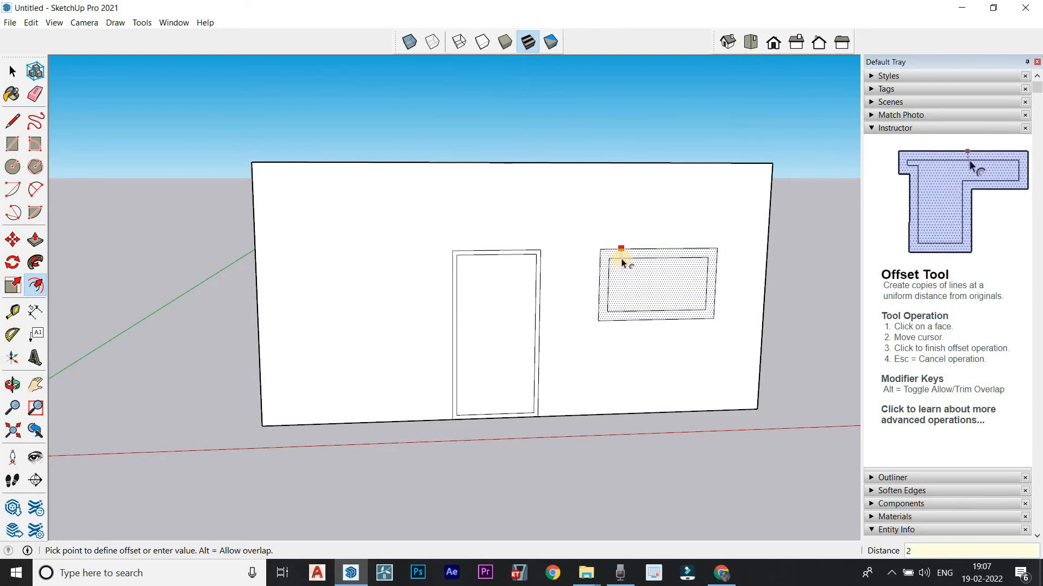
key(Return)
Step: Push/Pull the window frame ring 4" outward from the front wall
click(35, 240)
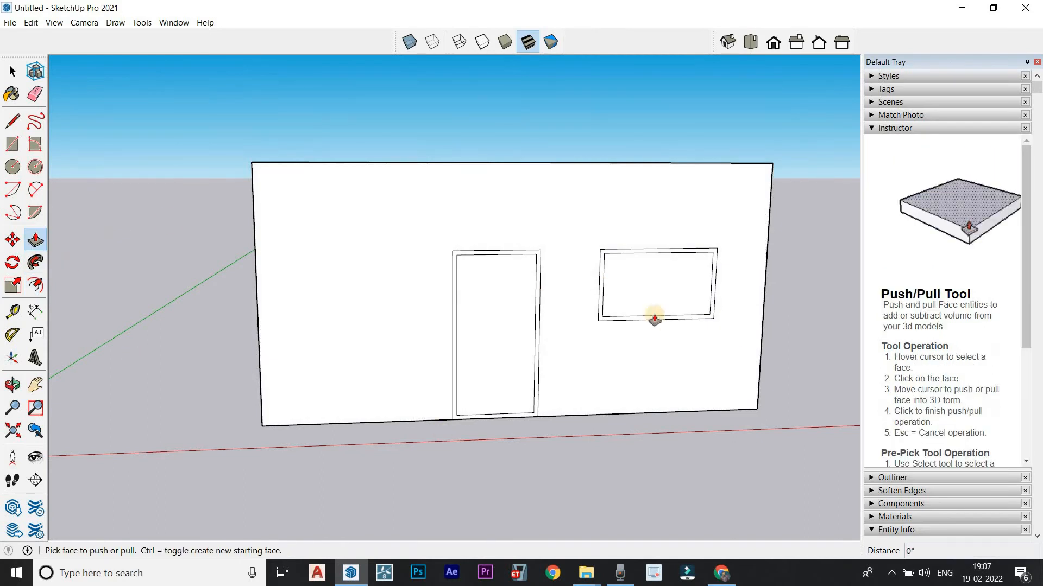
scroll(600, 282, up, 6)
click(608, 287)
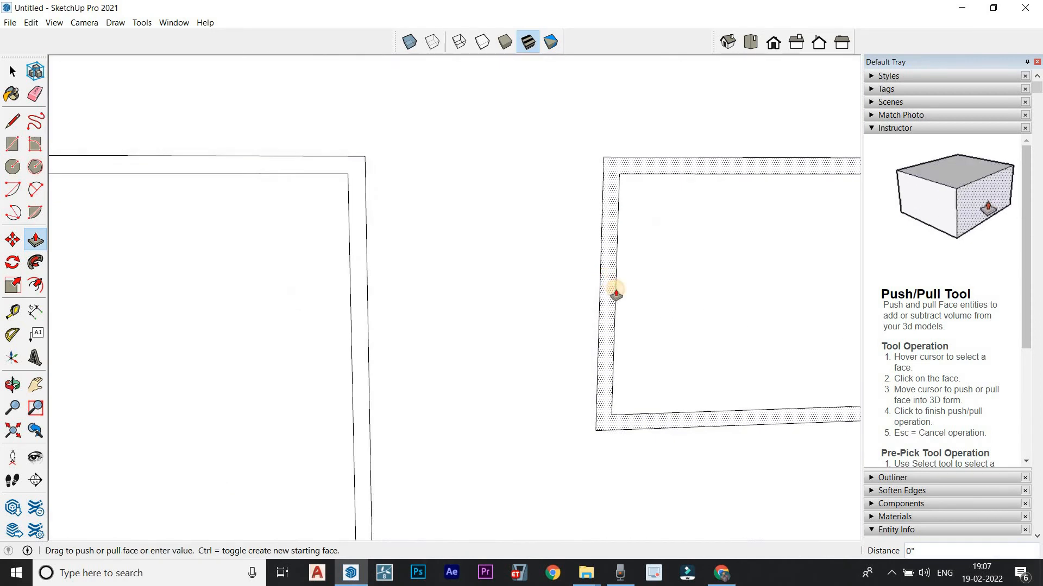
scroll(613, 297, down, 3)
scroll(614, 298, down, 3)
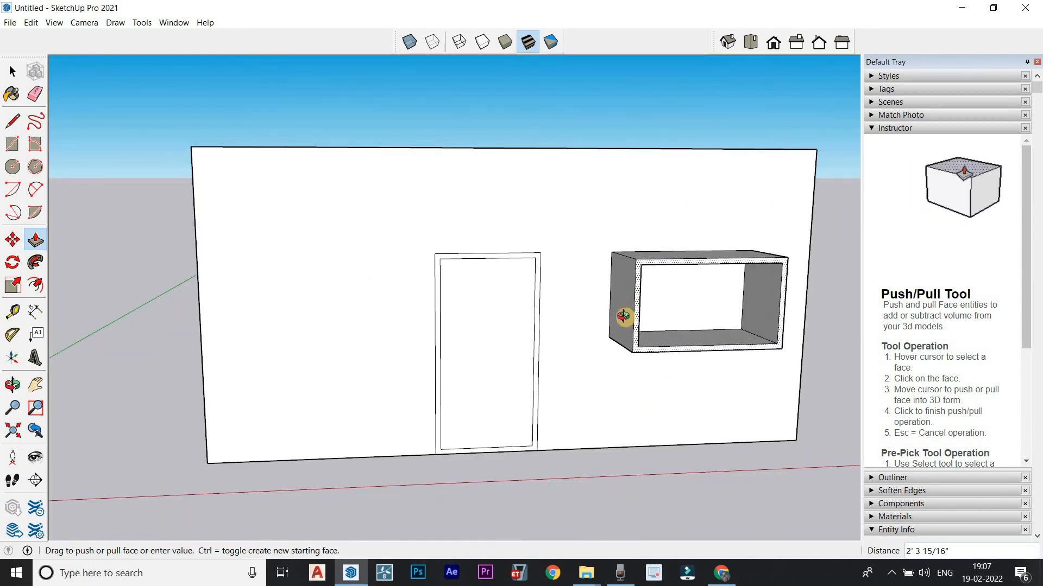
middle_drag(623, 316, 658, 384)
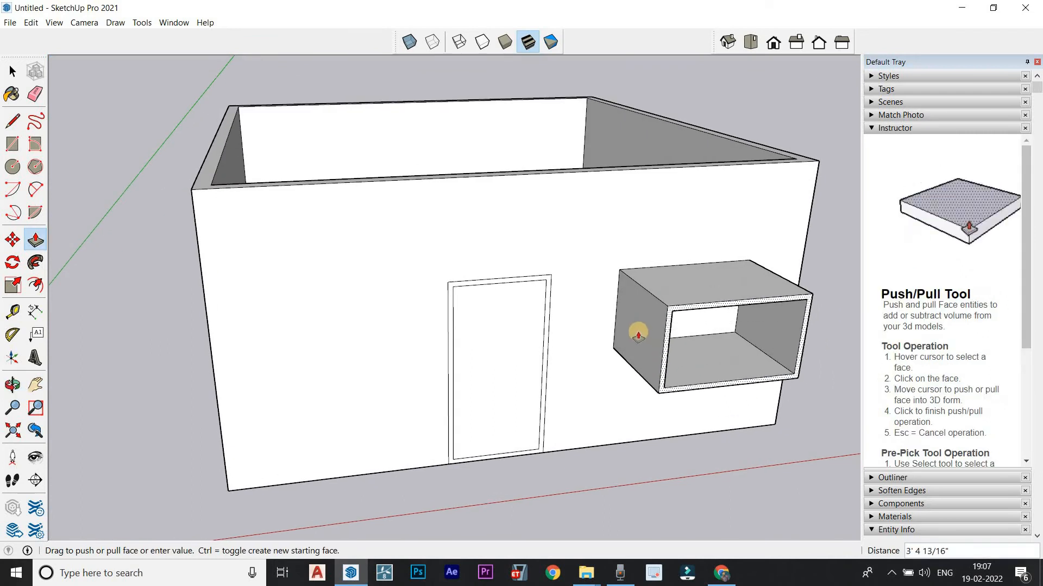
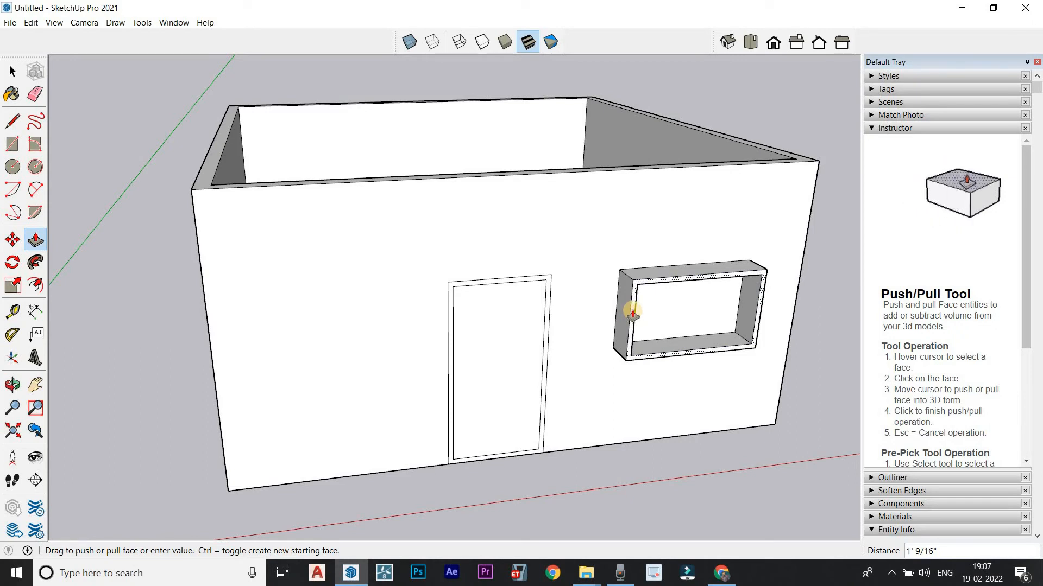
key(Return)
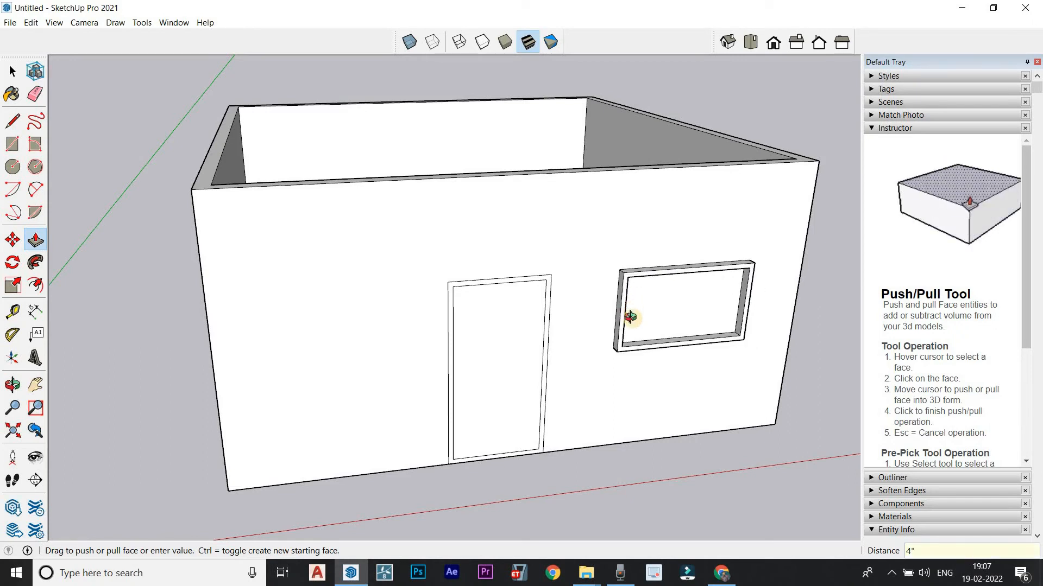
Step: Try pulling the door frame ring outward by 2", and undo it
scroll(508, 290, up, 3)
scroll(511, 293, up, 2)
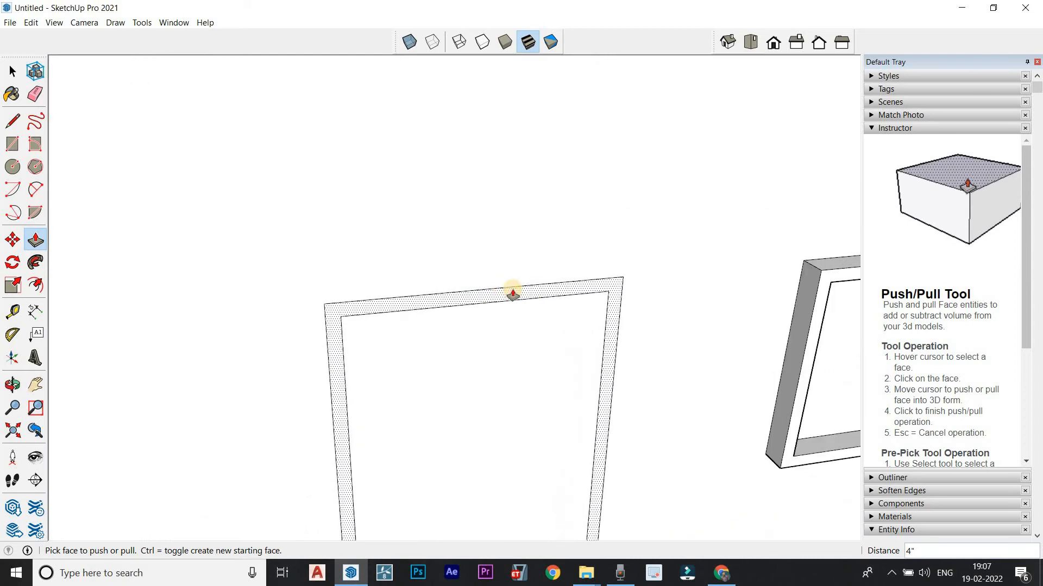
click(512, 291)
text(2)
key(Return)
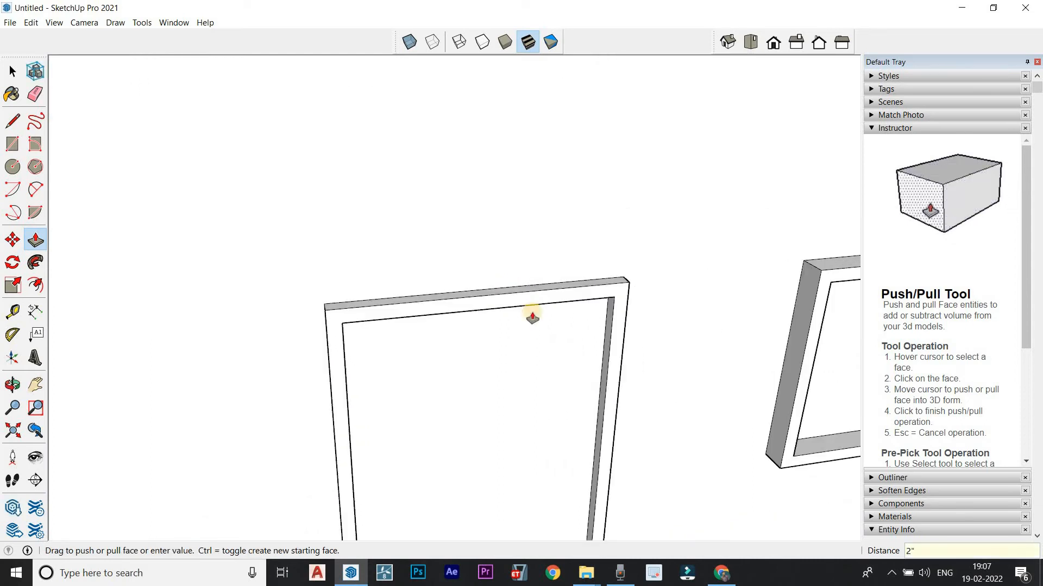
scroll(535, 283, down, 5)
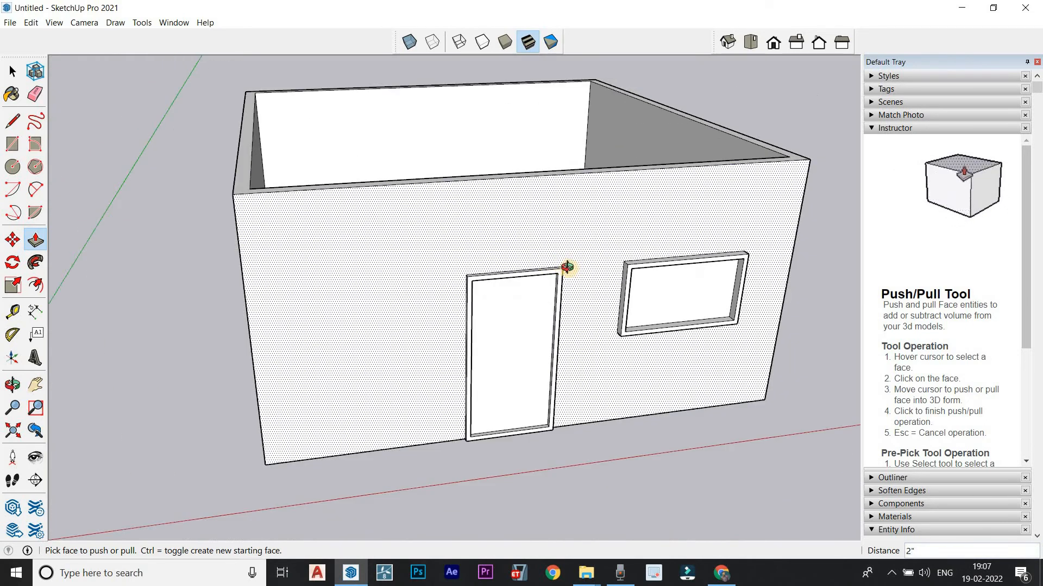
middle_drag(567, 268, 522, 341)
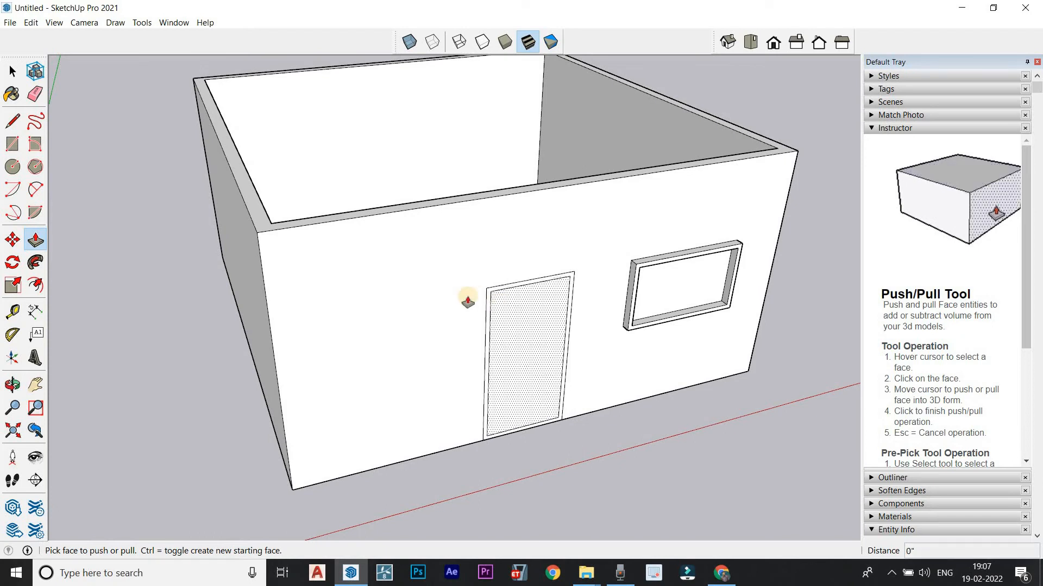
scroll(500, 297, up, 6)
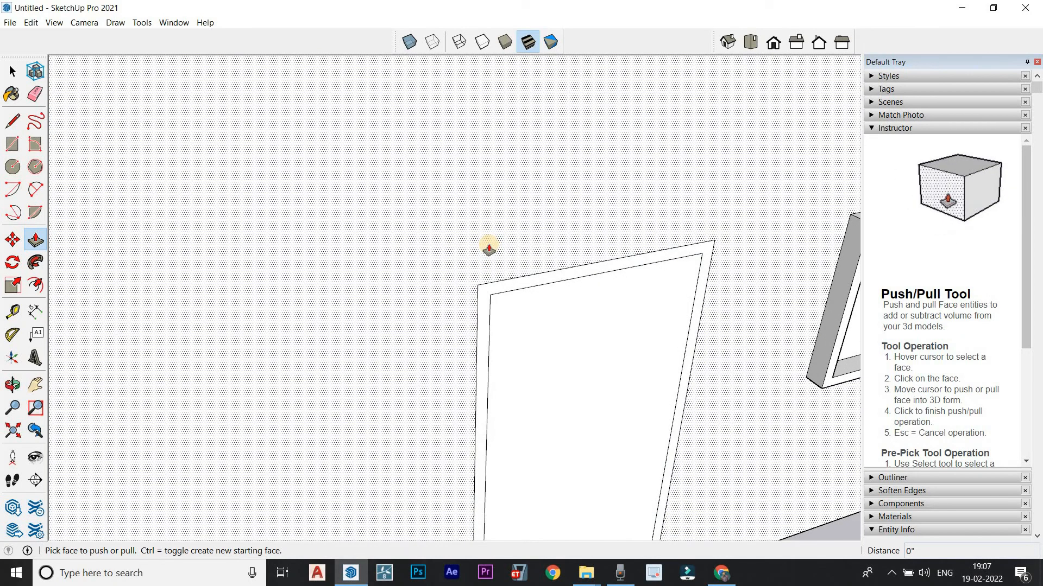
click(497, 258)
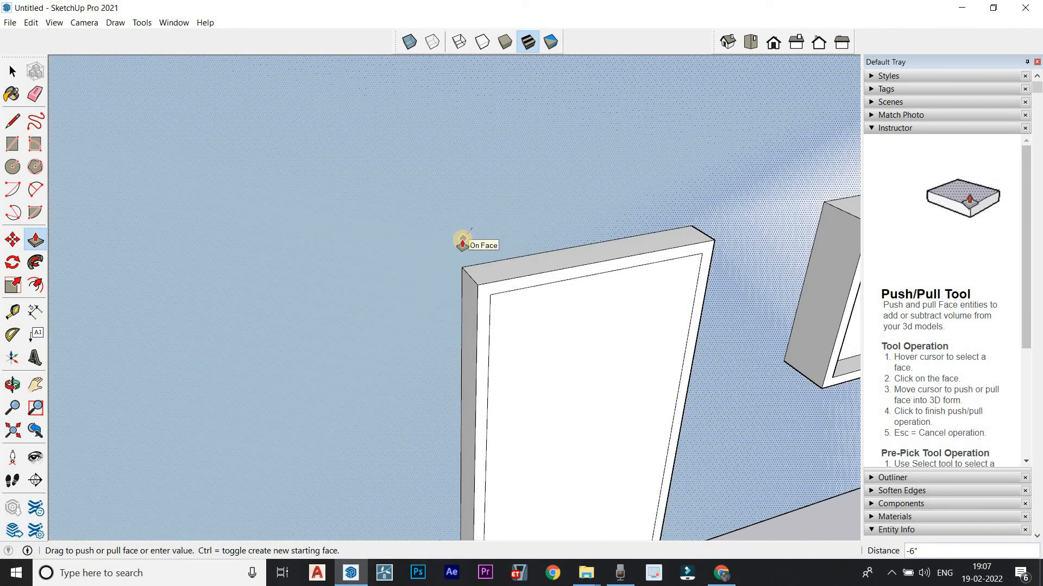
click(474, 250)
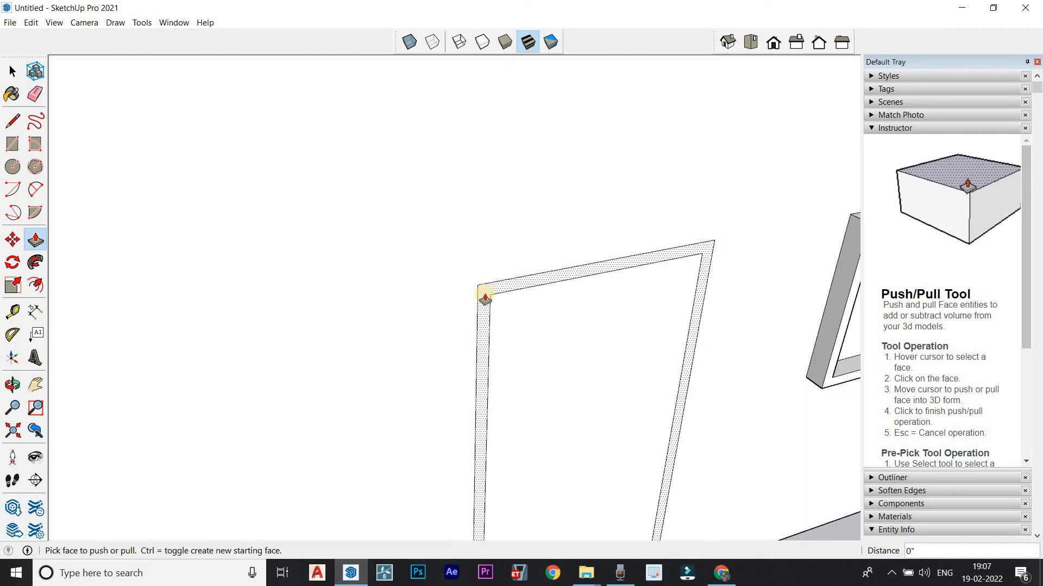
scroll(484, 294, up, 3)
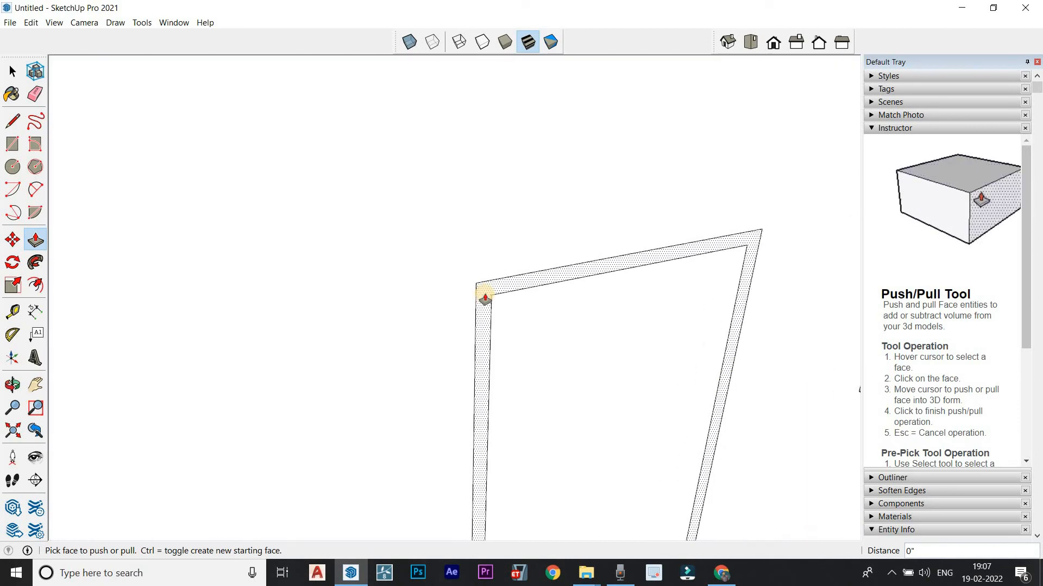
click(548, 327)
key(Escape)
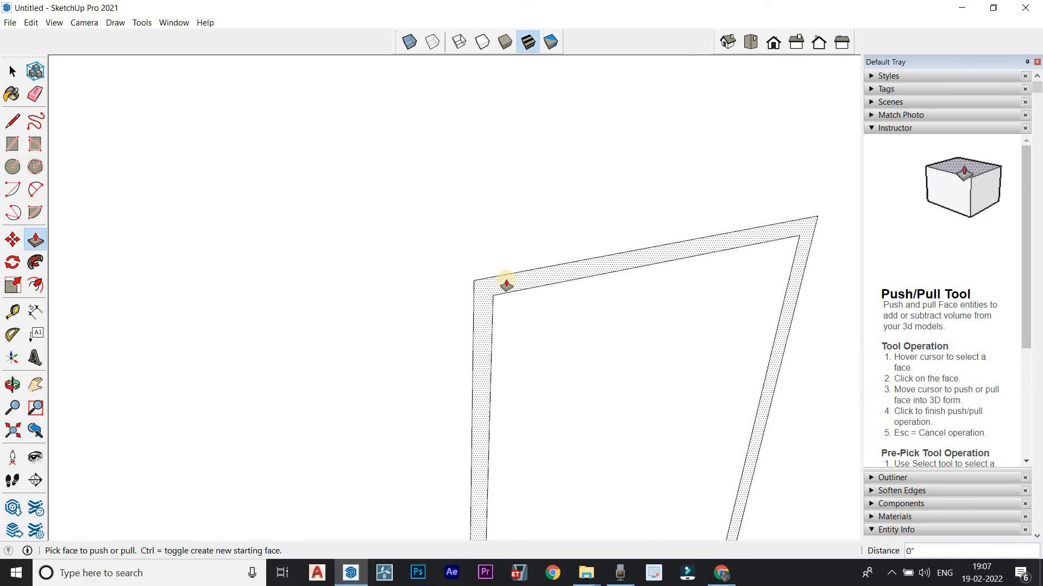
Step: Try pulling the door frame about 9" out from the wall with its bottom strip included
scroll(506, 284, down, 5)
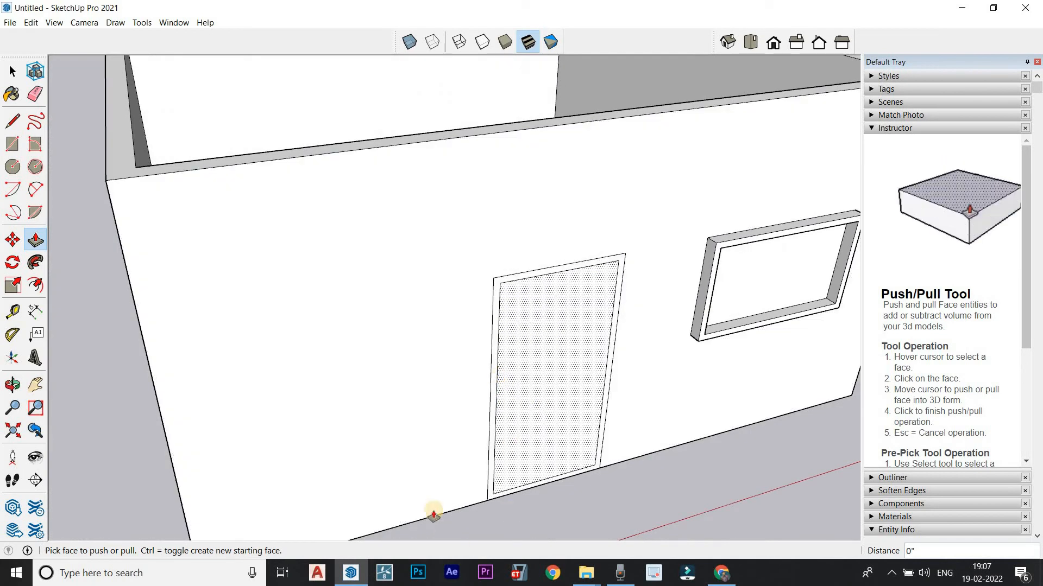
middle_drag(433, 515, 3, 142)
click(12, 123)
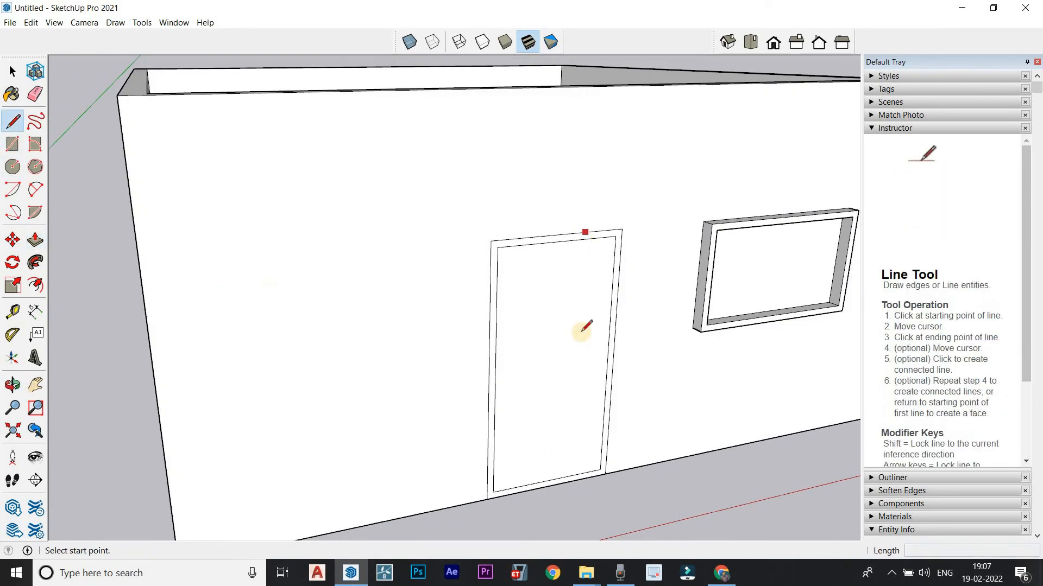
scroll(174, 259, up, 3)
click(35, 245)
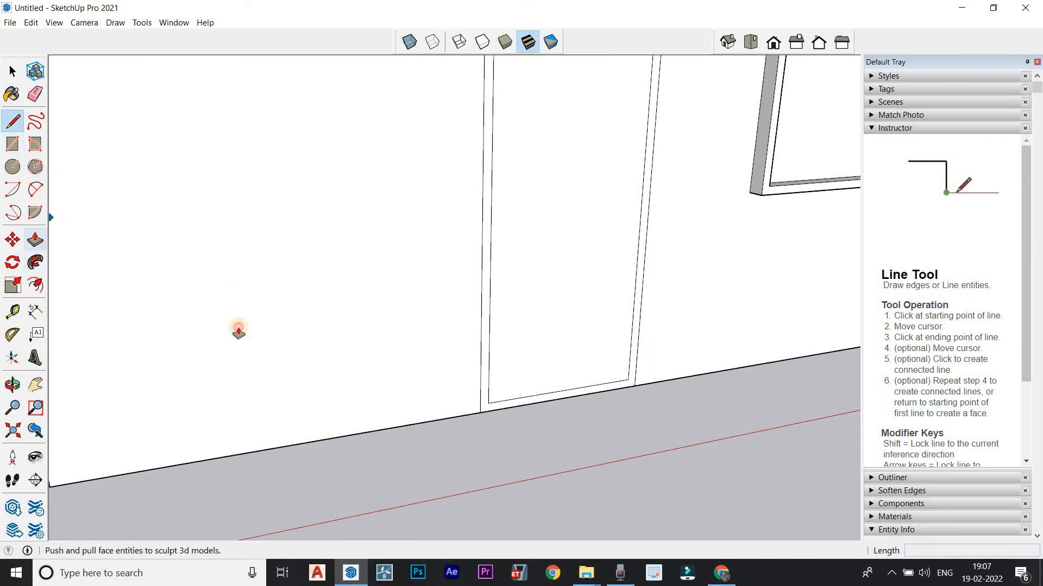
click(488, 335)
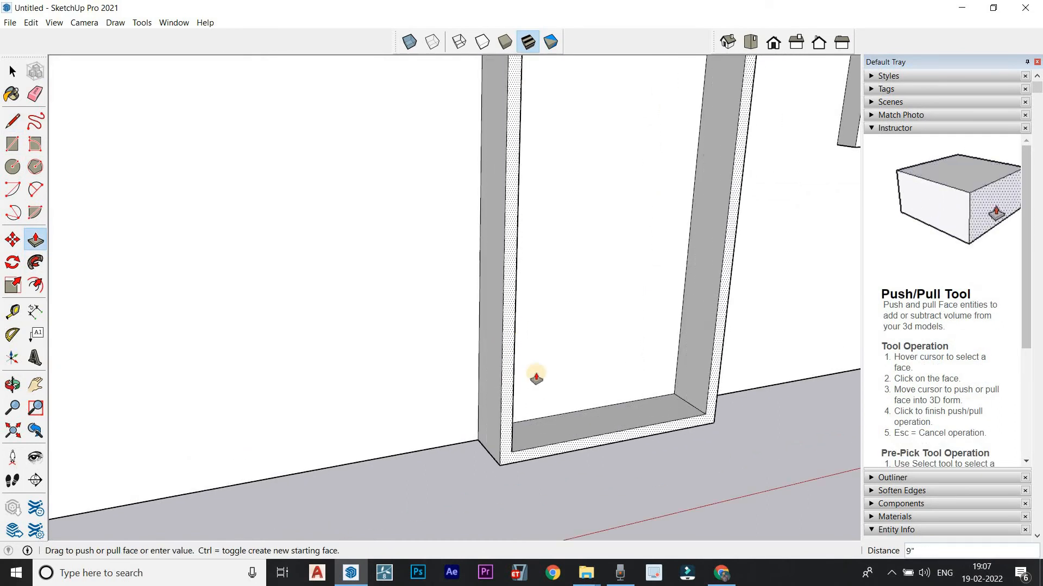
click(516, 352)
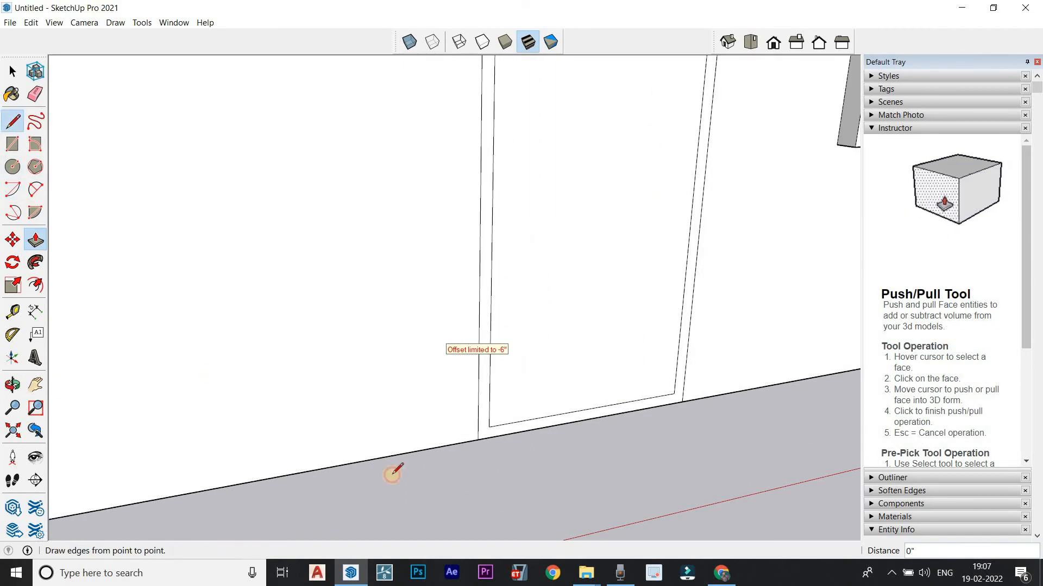
Step: Draw short vertical lines from the door frame's inner bottom corners to the wall's bottom edge, separating the side posts from the bottom strip
scroll(445, 497, up, 2)
click(508, 392)
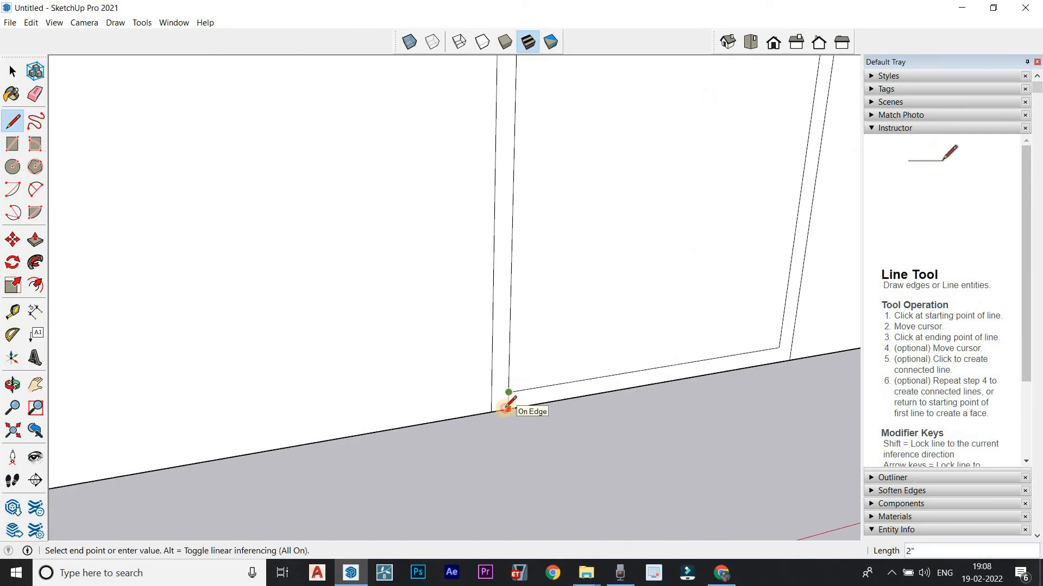
click(506, 408)
scroll(466, 437, down, 2)
scroll(640, 383, up, 2)
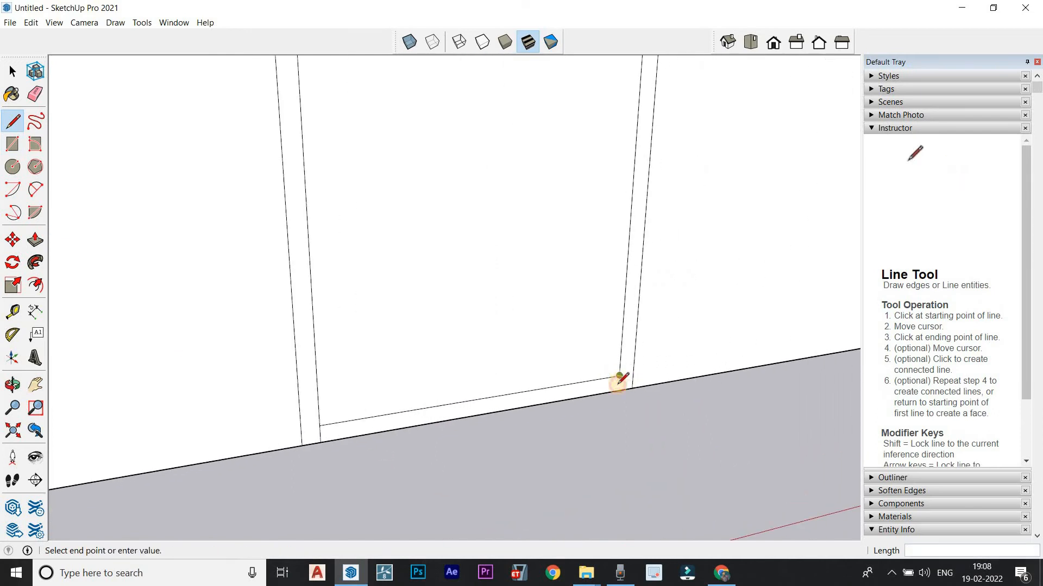
Step: Push/Pull the door frame's side posts and head 2" outward from the wall, leaving out the bottom strip
click(35, 239)
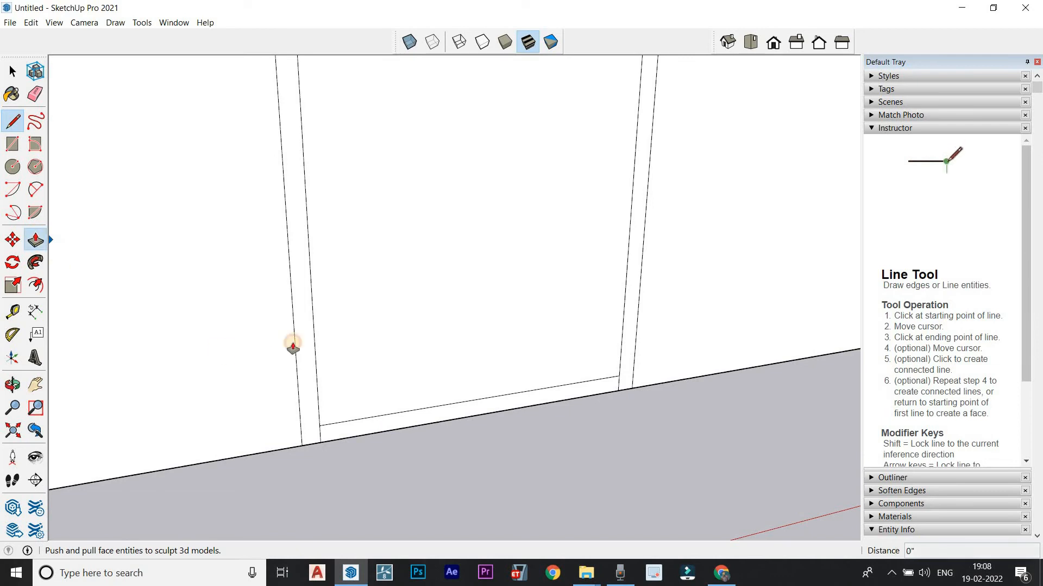
click(305, 333)
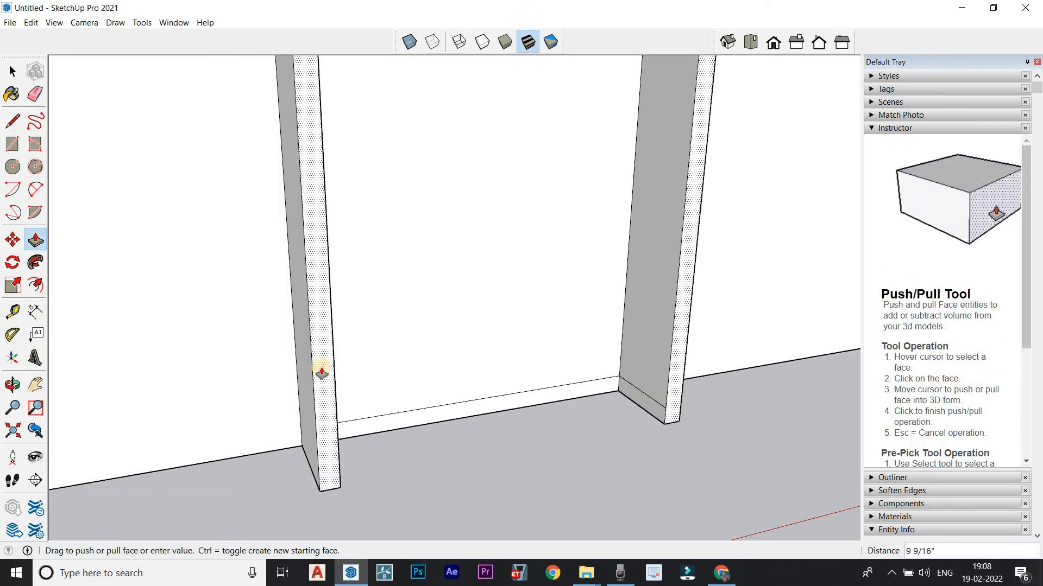
scroll(325, 374, down, 5)
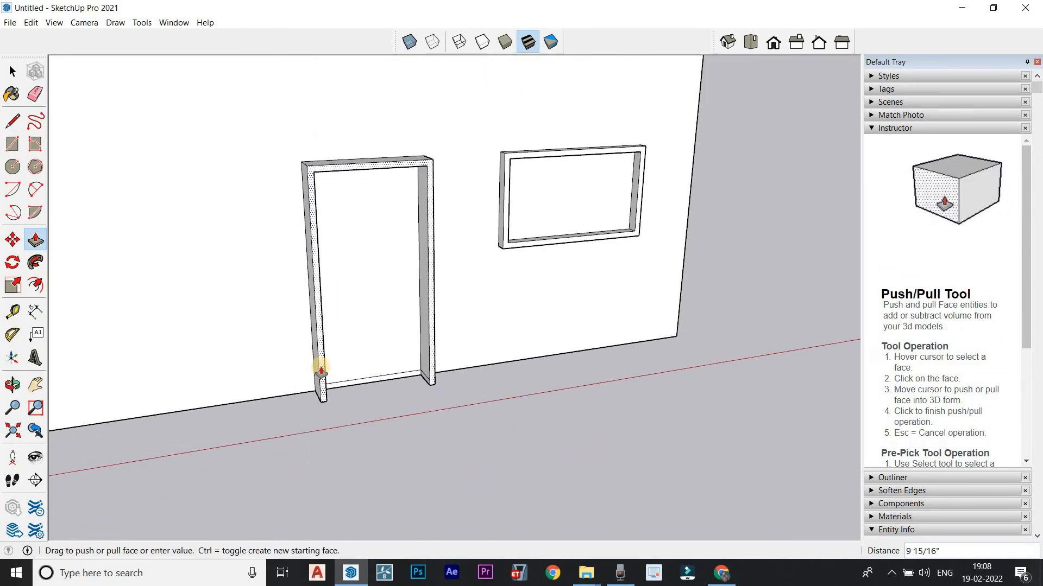
key(Return)
middle_drag(296, 180, 280, 212)
scroll(279, 213, up, 2)
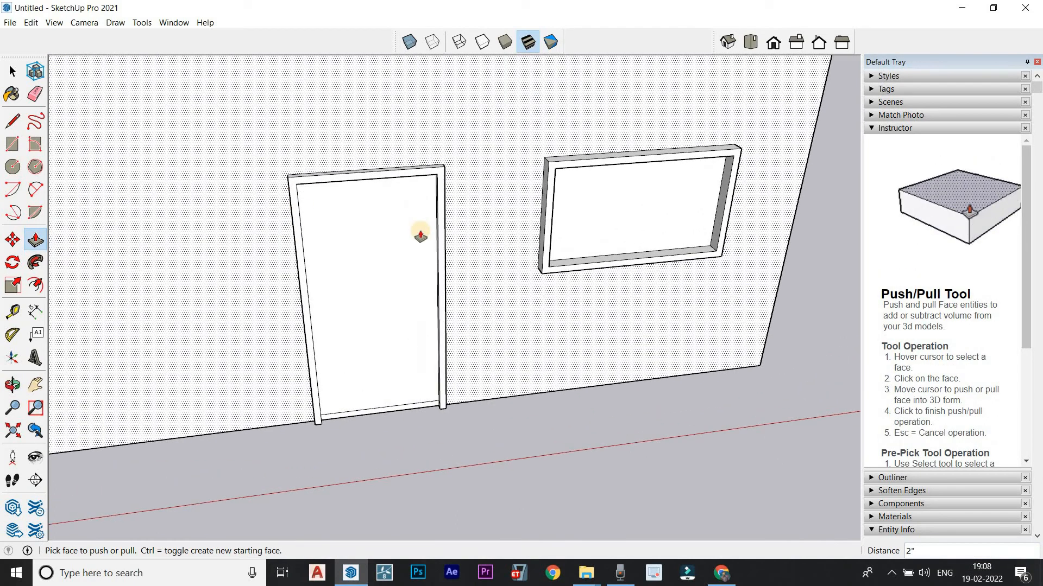
middle_drag(427, 252, 471, 288)
click(13, 71)
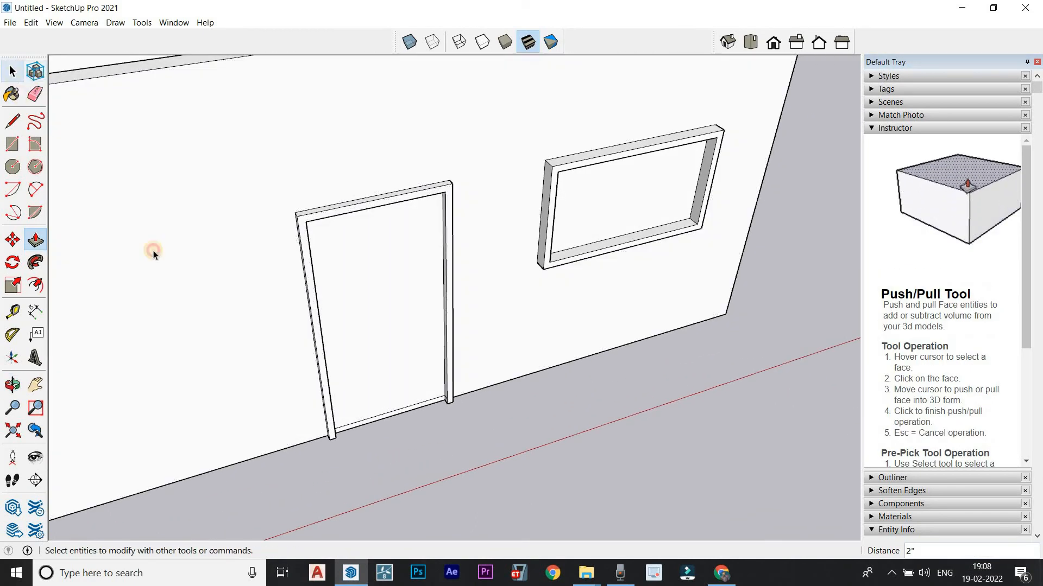
Step: Push the door panel 6" inward through the wall's thickness to cut the doorway opening
scroll(468, 375, down, 2)
middle_drag(468, 376, 61, 213)
click(34, 239)
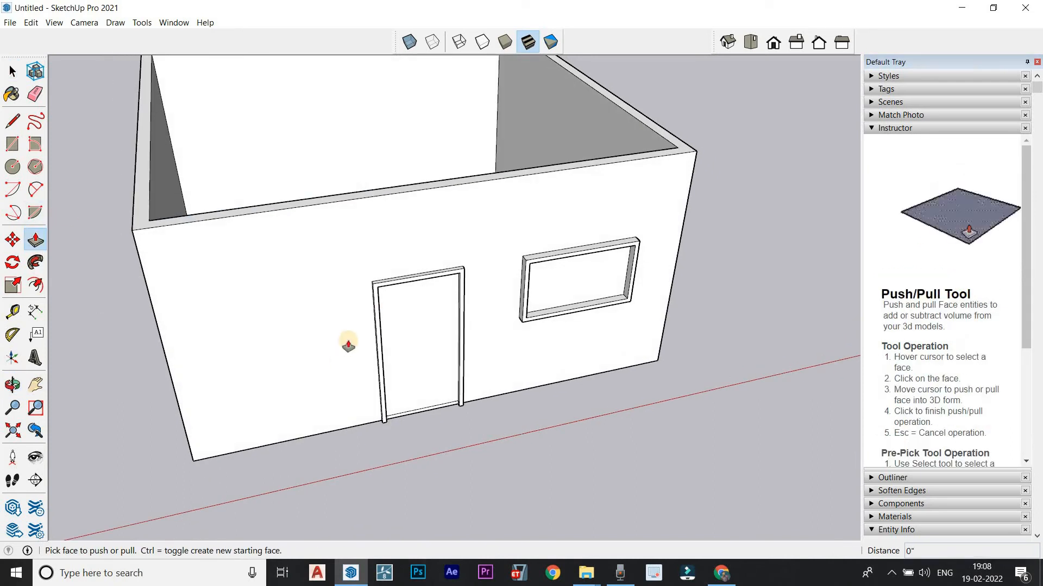
click(428, 343)
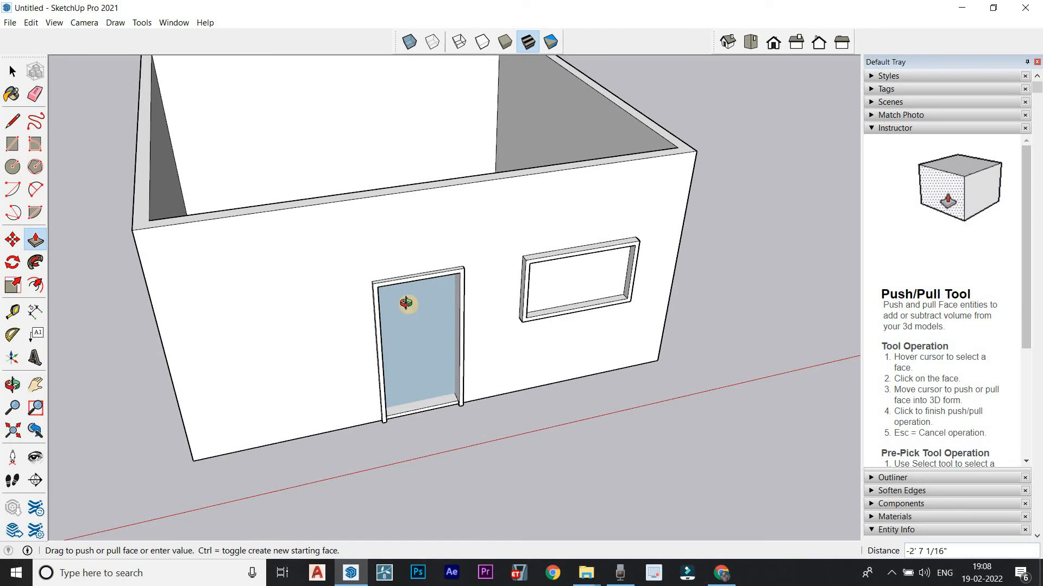
middle_drag(406, 303, 425, 138)
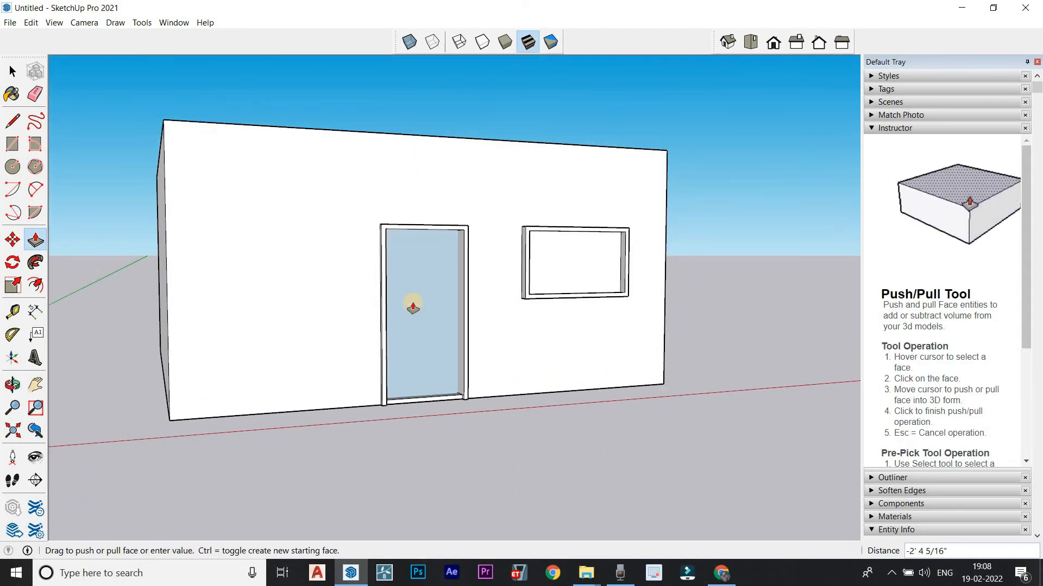
scroll(413, 305, up, 3)
middle_drag(412, 296, 416, 365)
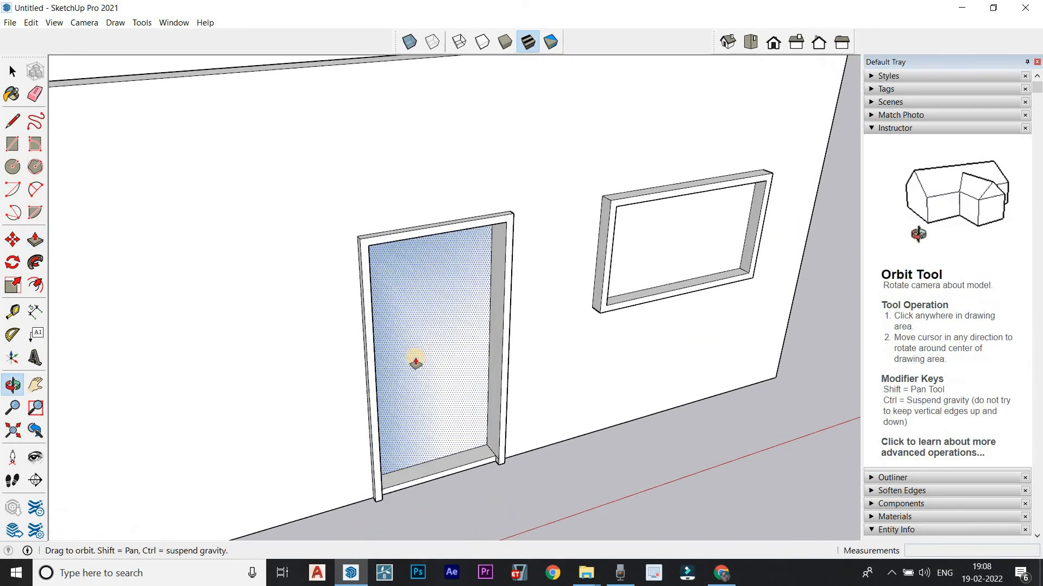
click(405, 295)
scroll(405, 295, up, 2)
click(406, 294)
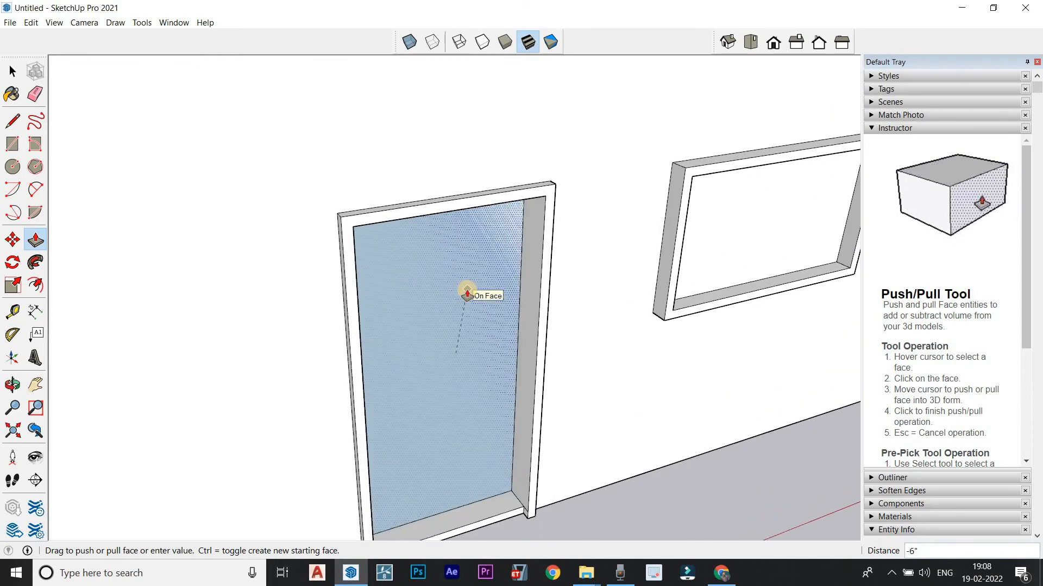
click(467, 291)
middle_drag(576, 373, 473, 314)
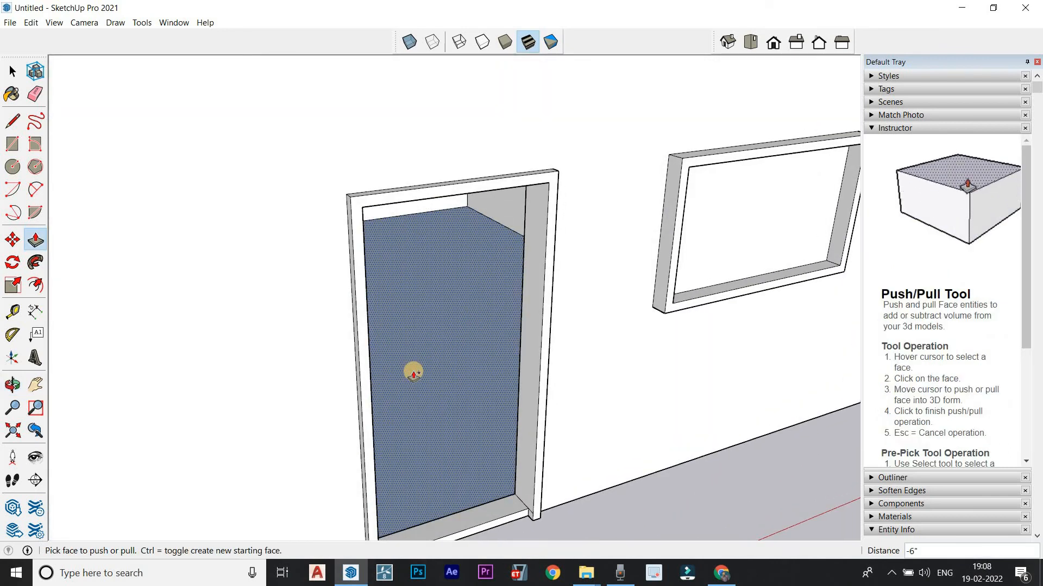
Step: Try pushing the door panel inward to the inner edge of the wall's top, and undo it
click(413, 373)
click(436, 337)
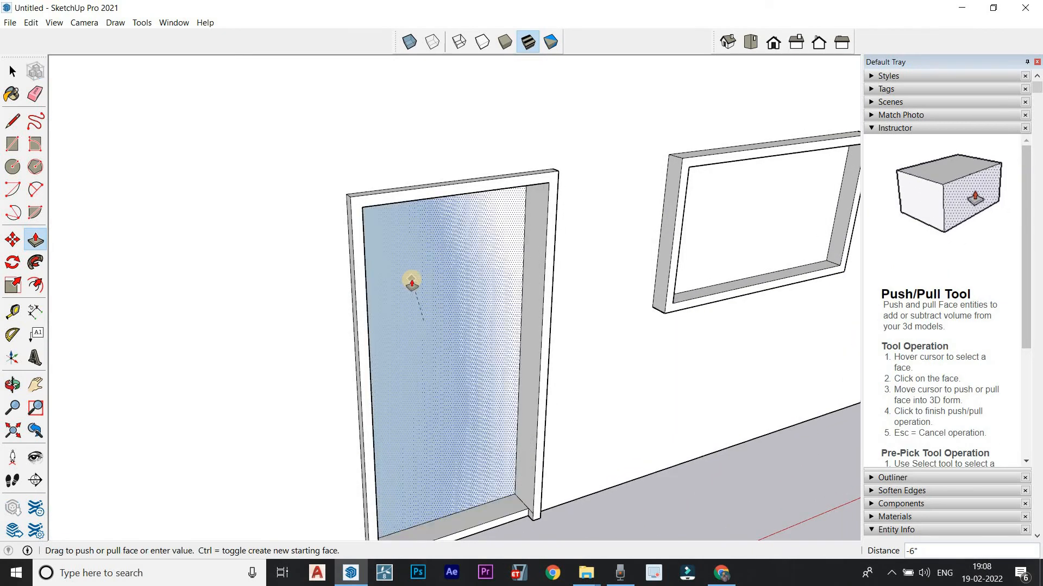
middle_drag(410, 280, 402, 157)
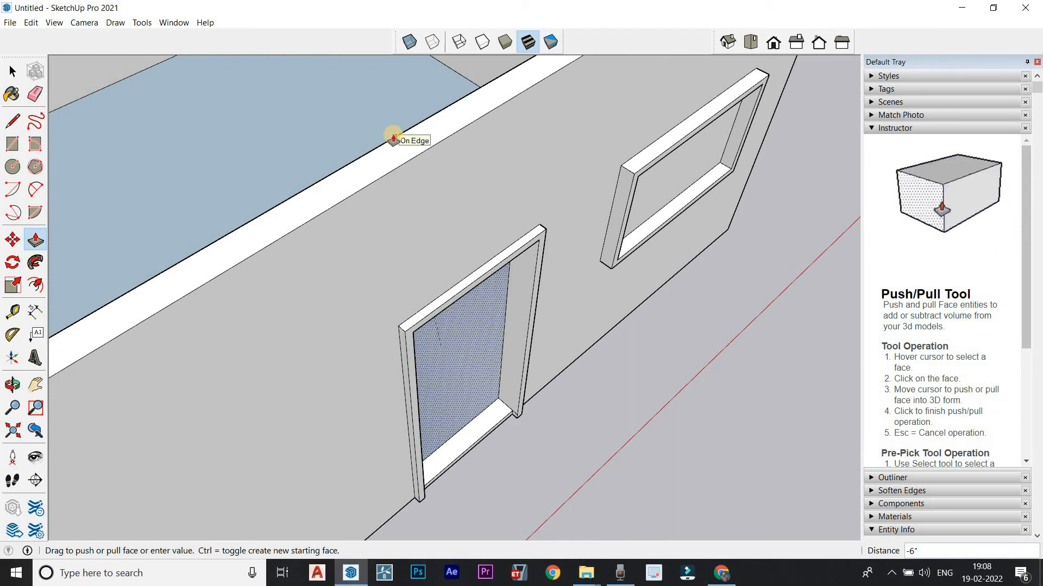
click(391, 141)
middle_drag(321, 198, 444, 281)
key(ctrl+z)
Step: Push the door panel 6" back through the wall's full thickness to reopen the doorway
click(483, 343)
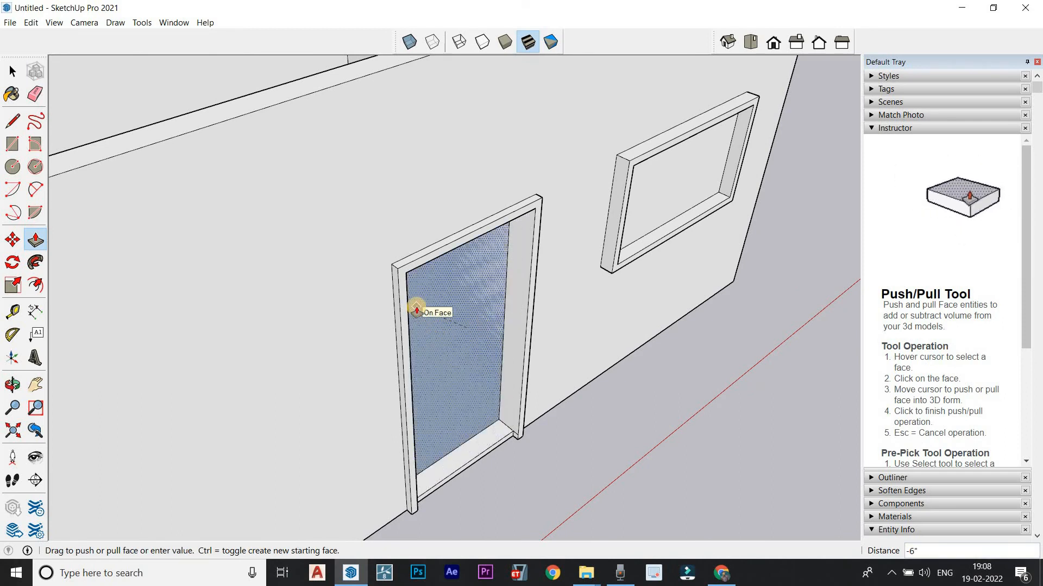
middle_drag(484, 333, 419, 347)
scroll(461, 347, down, 4)
middle_drag(483, 344, 624, 237)
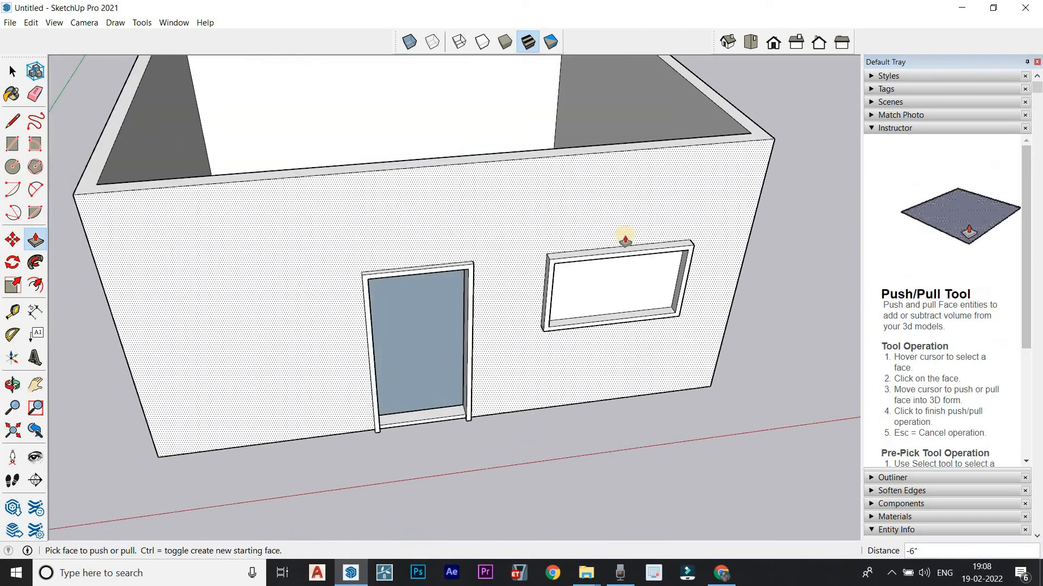
Step: Push the window panel 6" inward through the wall's thickness to cut the window opening
scroll(624, 237, up, 2)
click(604, 309)
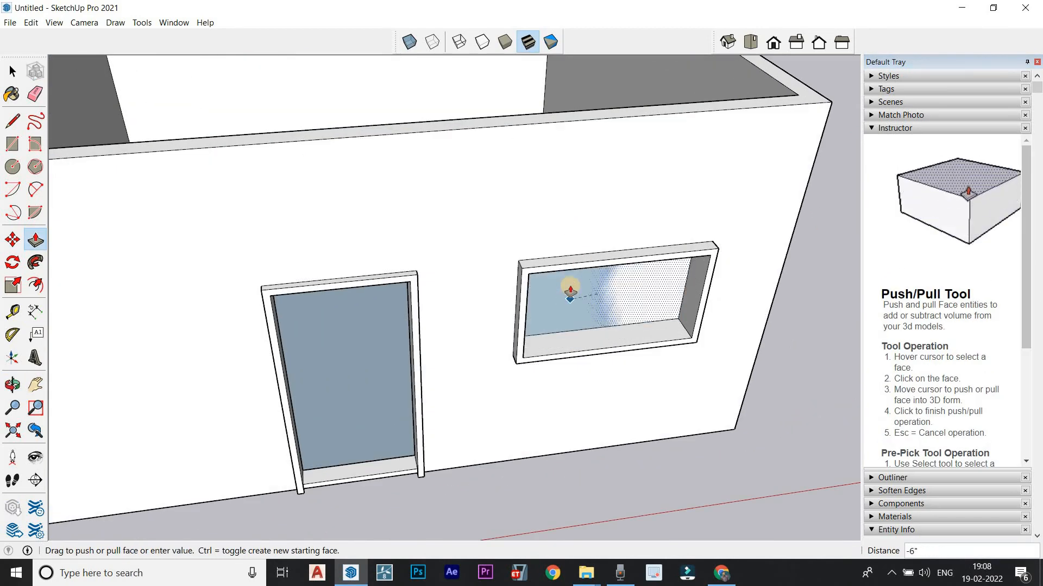
click(551, 365)
middle_drag(552, 365, 524, 343)
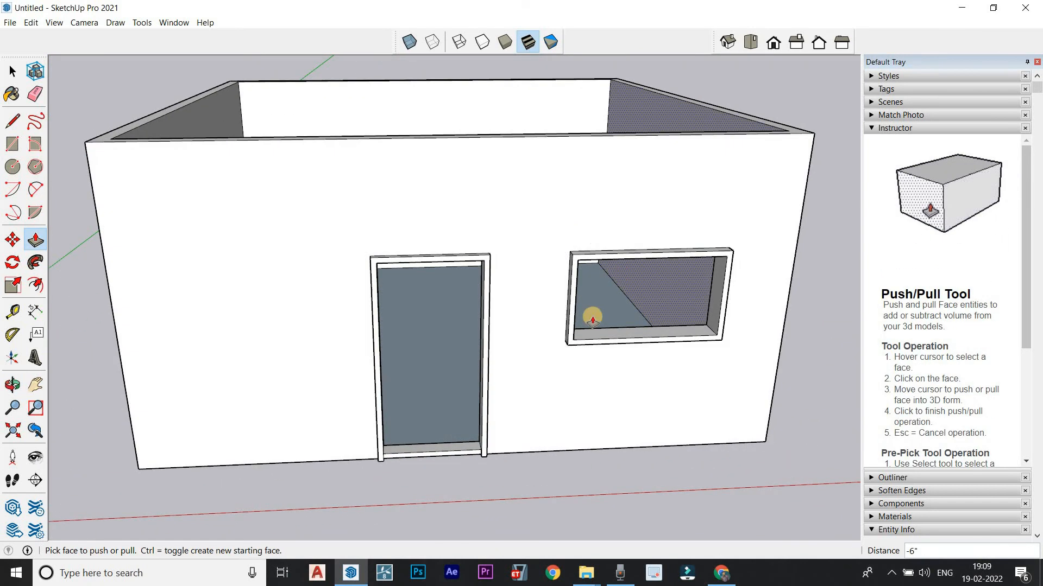
Step: Draw a 2-Point Arc on the wall above the door, spanning the frame's upper outer corners and bulging upward
click(12, 70)
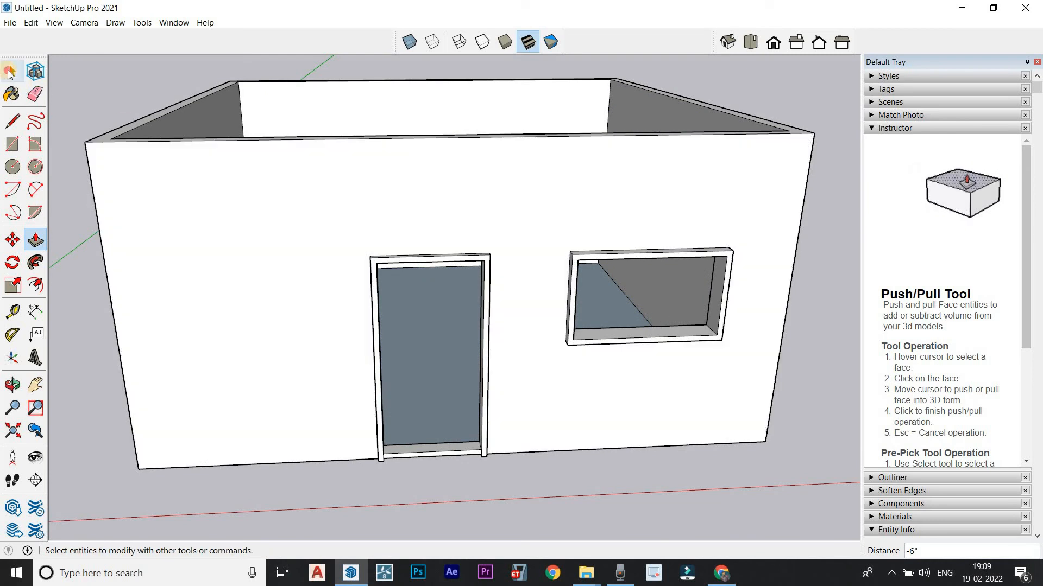
middle_drag(381, 325, 160, 273)
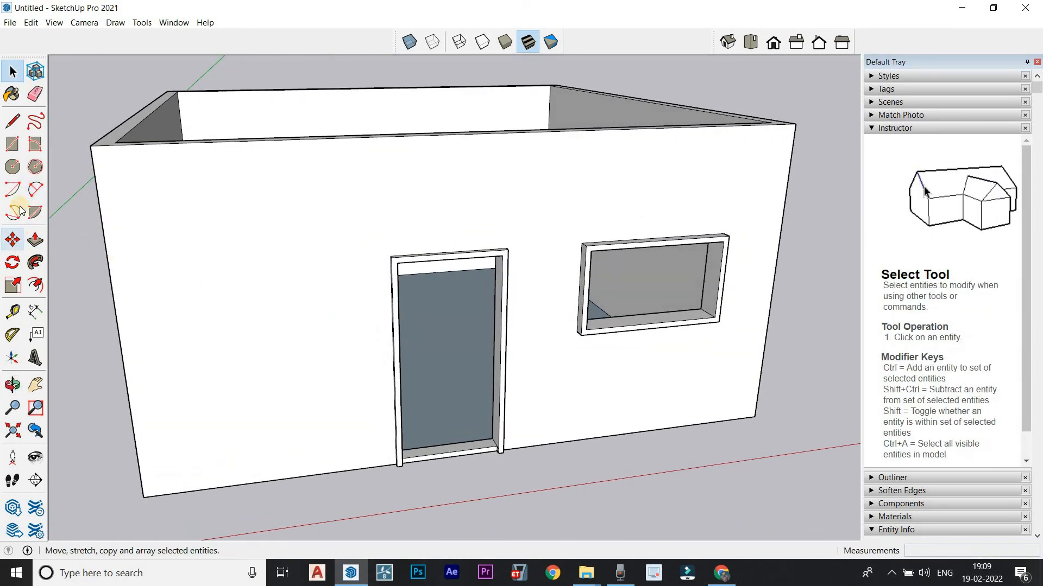
scroll(460, 255, up, 3)
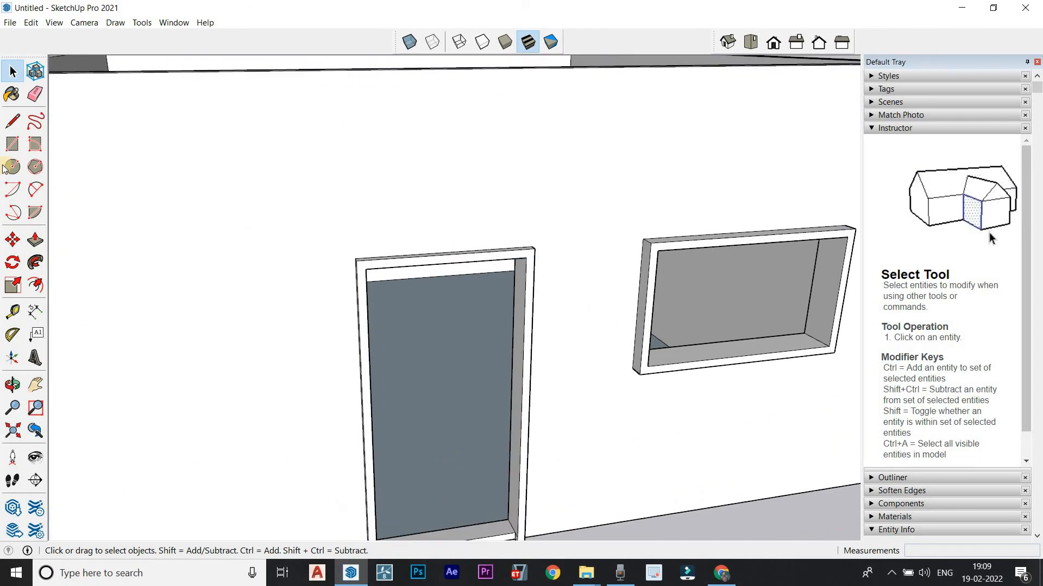
click(35, 189)
middle_drag(391, 224, 385, 301)
scroll(347, 296, up, 5)
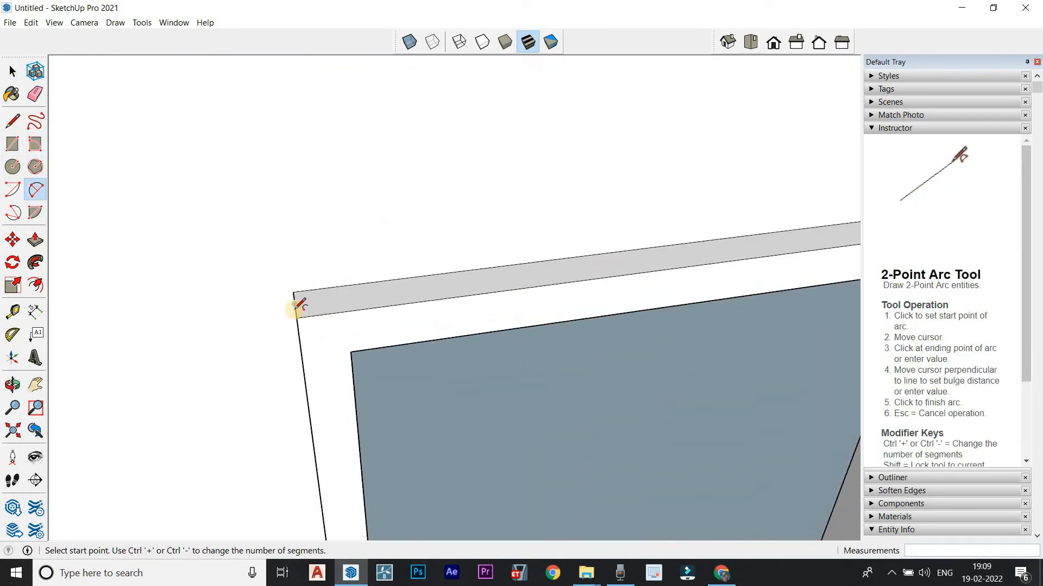
scroll(293, 311, up, 5)
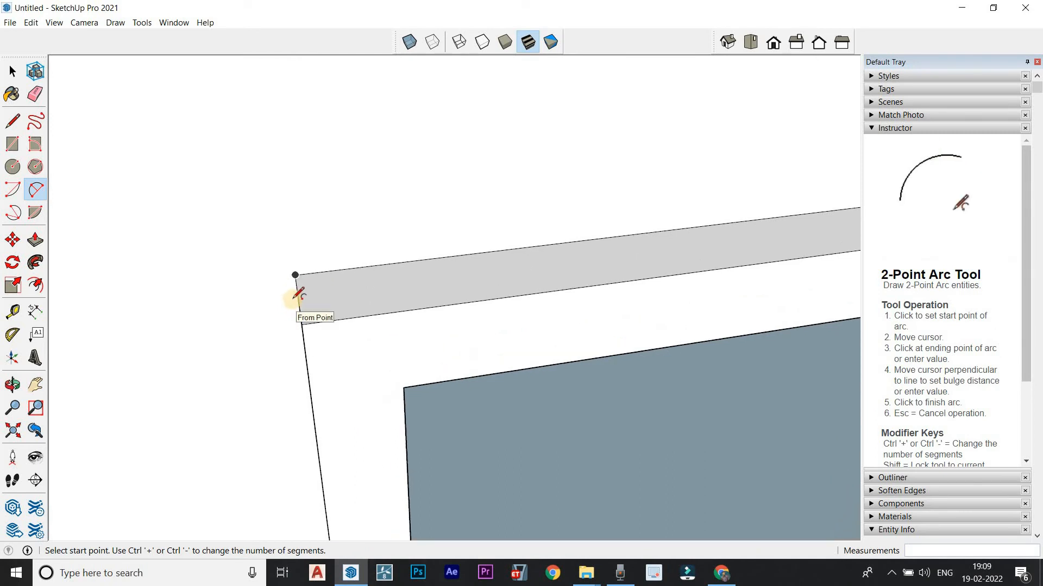
click(298, 264)
scroll(350, 254, down, 3)
scroll(266, 256, down, 3)
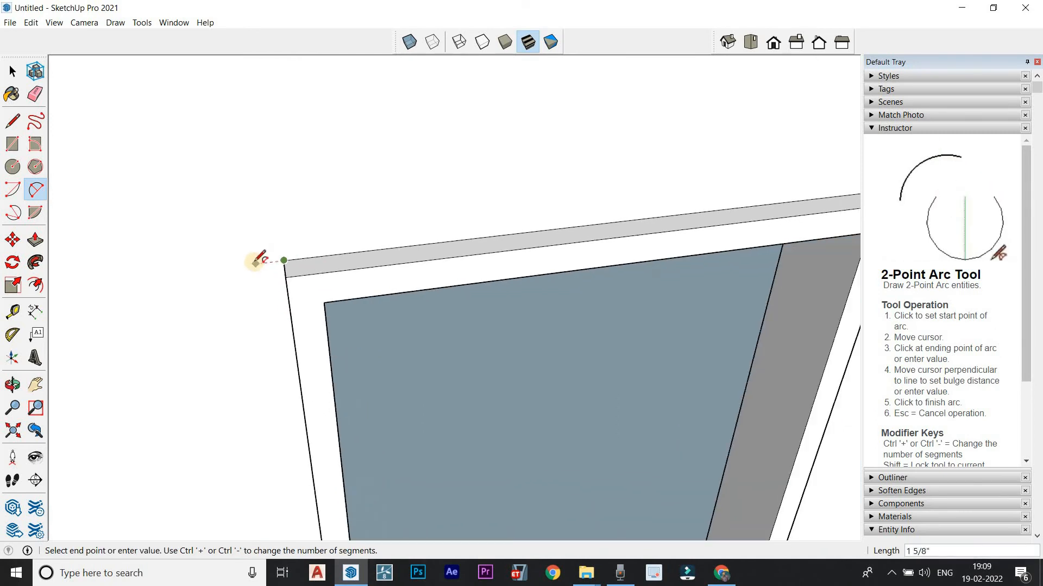
scroll(675, 216, up, 3)
scroll(681, 213, down, 1)
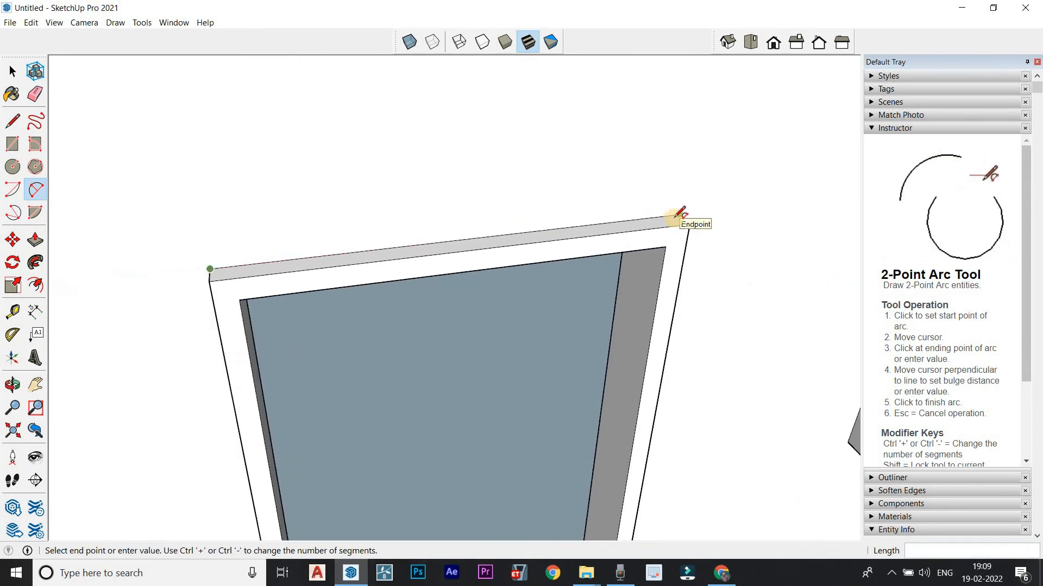
scroll(679, 214, up, 3)
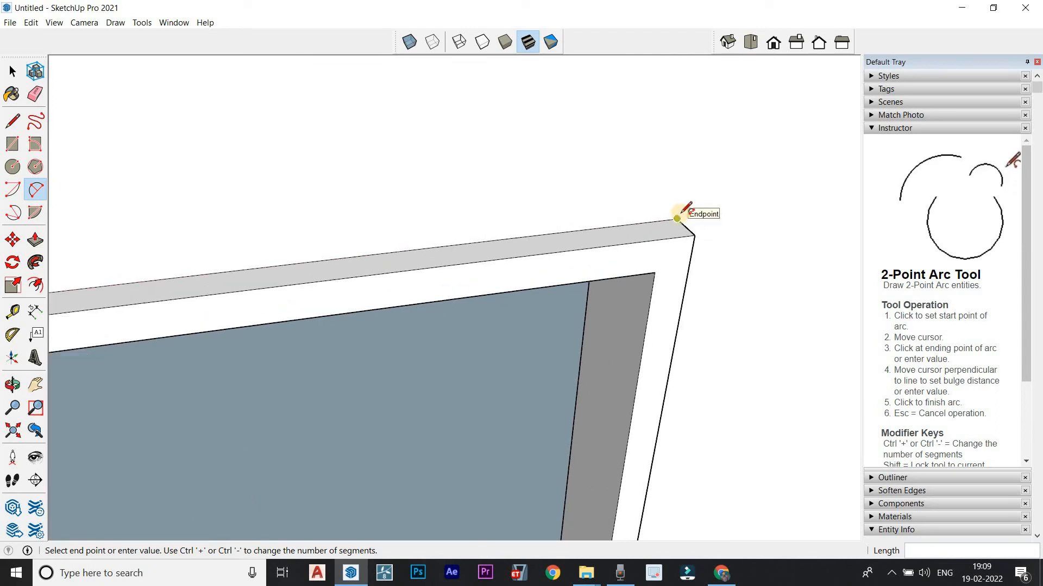
click(677, 217)
scroll(667, 200, down, 3)
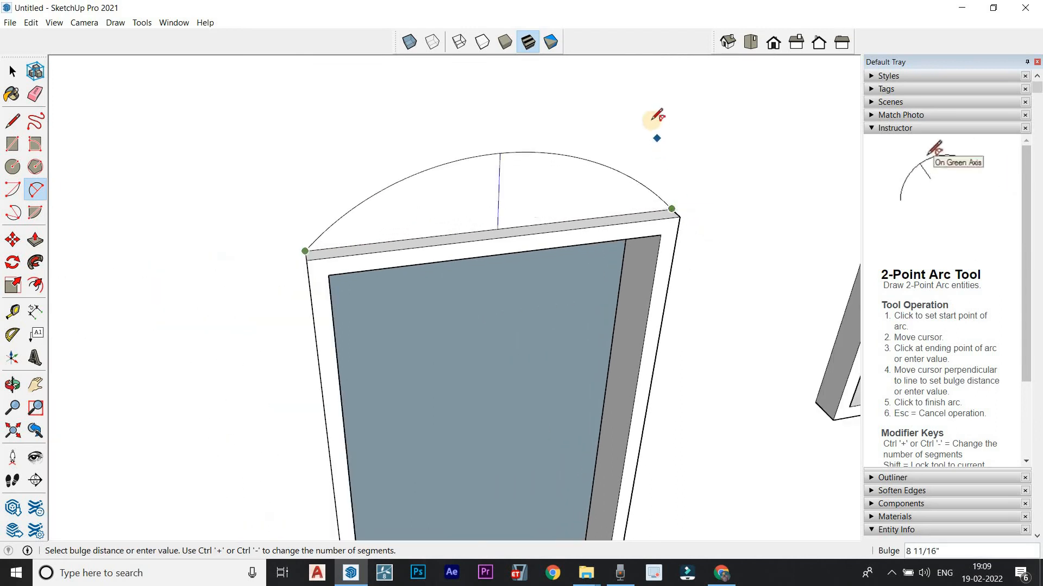
middle_drag(641, 129, 614, 90)
click(614, 90)
scroll(571, 233, down, 3)
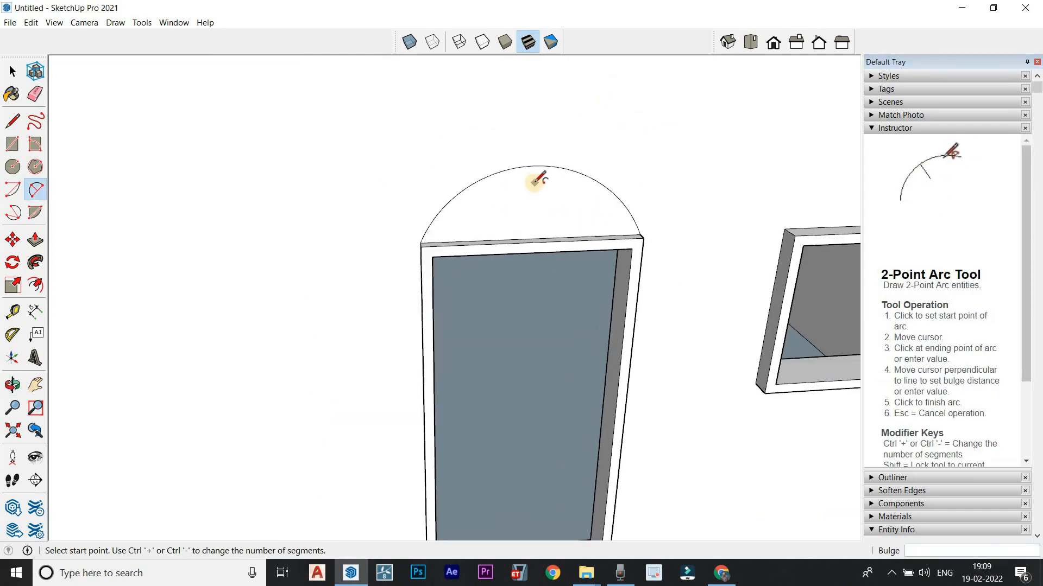
Step: Try the door arc with 4 sides, and set it to 50 sides for a smooth curve
scroll(525, 160, up, 2)
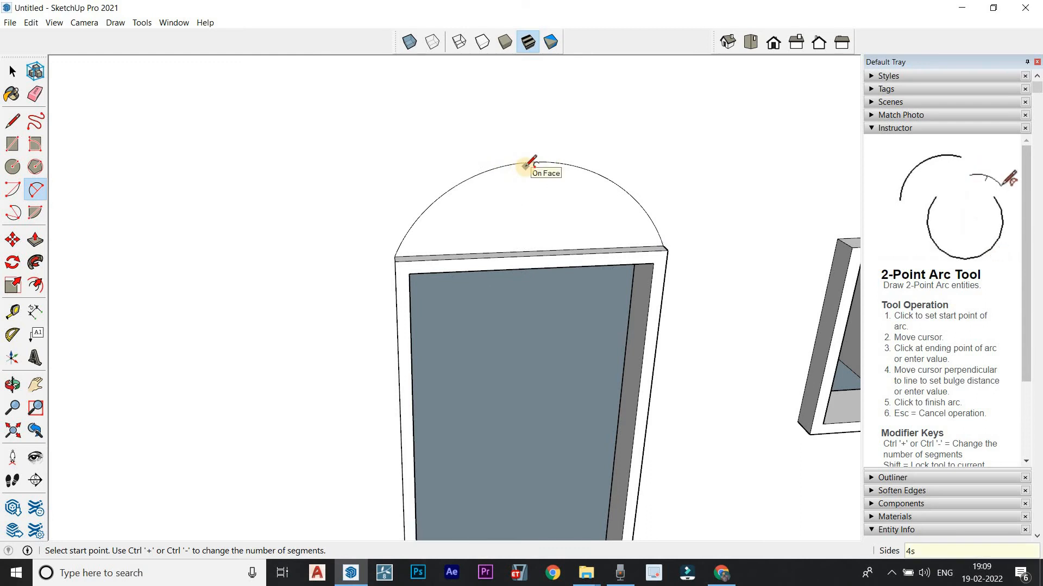
key(Return)
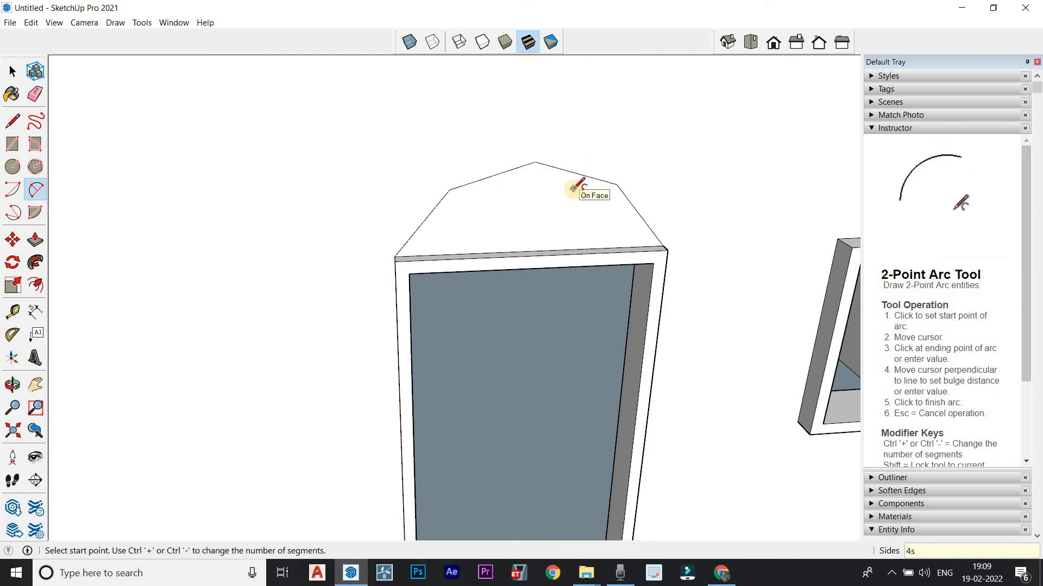
key(Return)
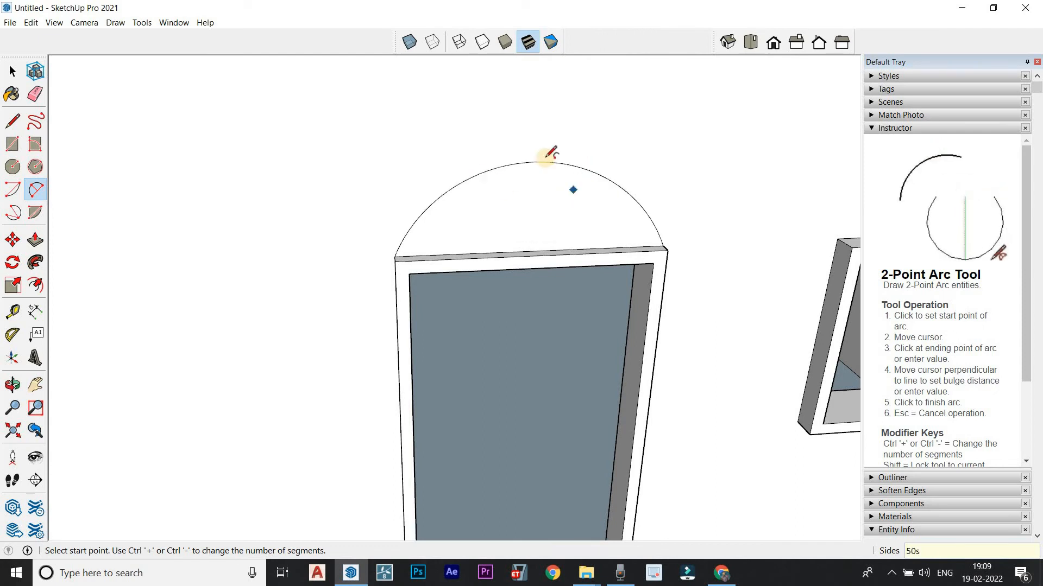
Step: Offset the arc above the door inward by about 2" to form an arched band
scroll(453, 228, down, 5)
middle_drag(459, 246, 226, 209)
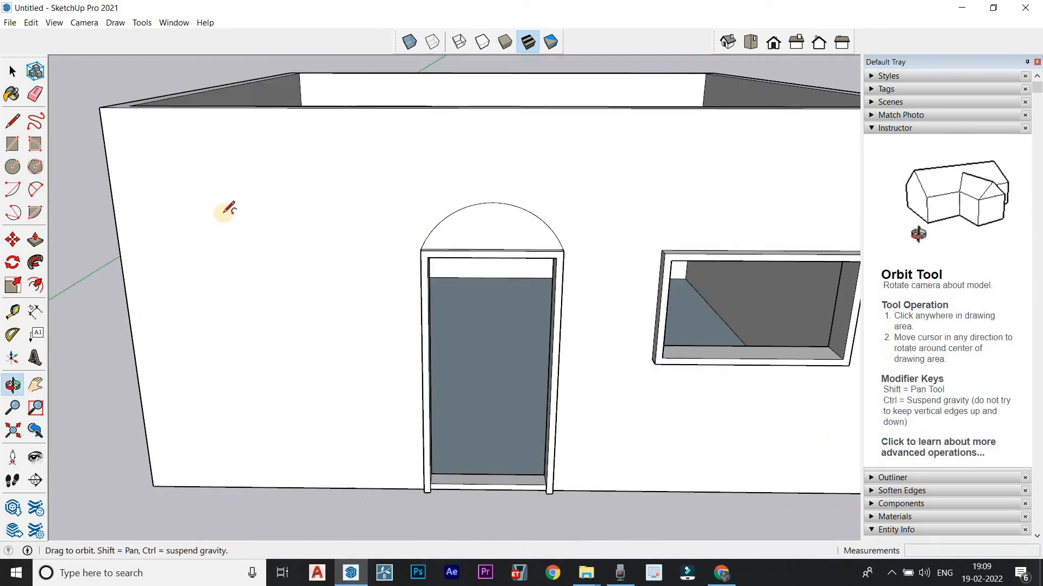
click(35, 288)
scroll(510, 231, up, 3)
click(507, 228)
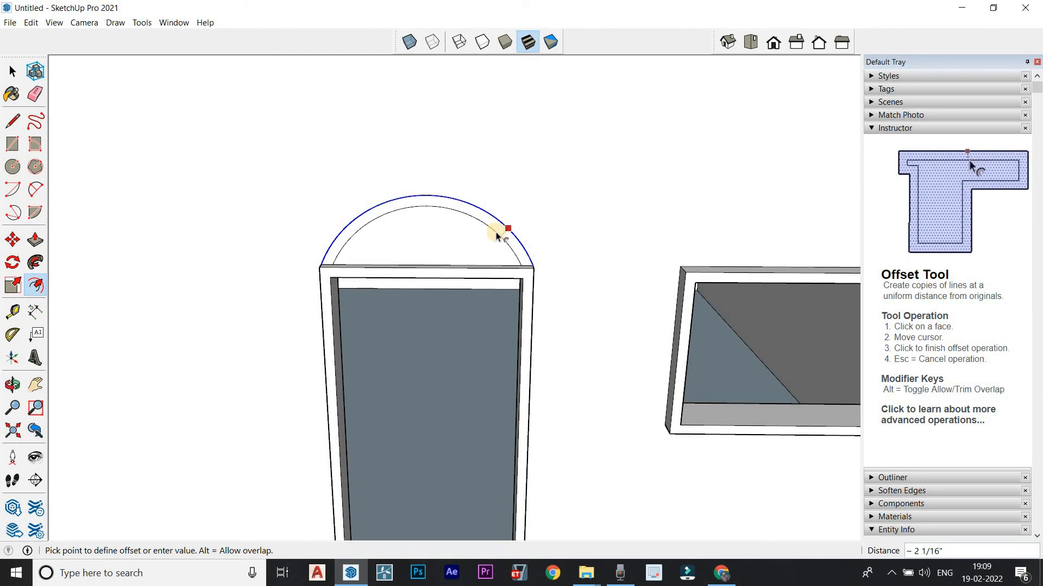
click(497, 233)
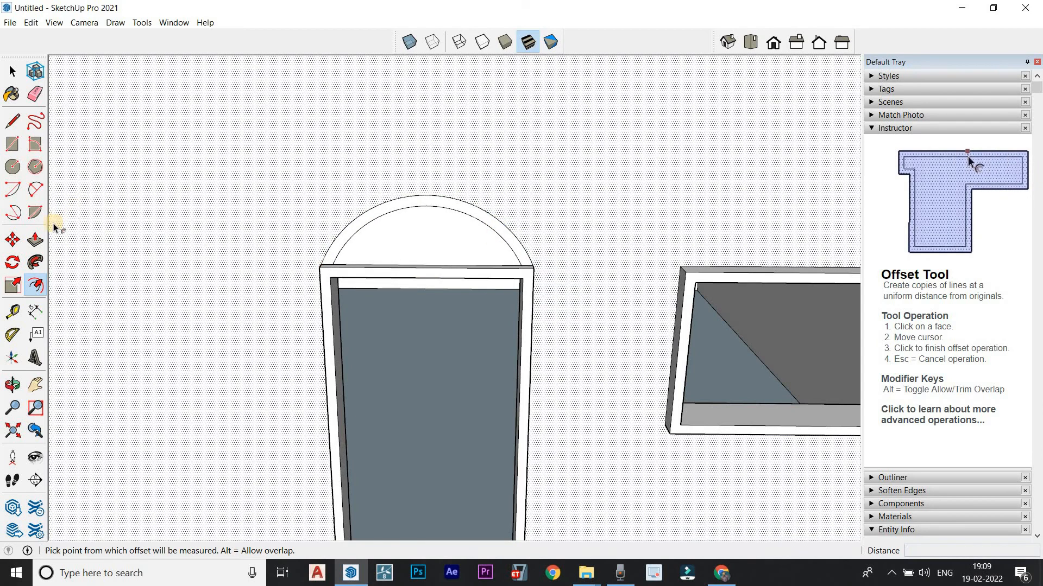
Step: Push/Pull the arched band above the door 2" outward, flush with the front of the door frame
click(35, 240)
scroll(346, 233, up, 2)
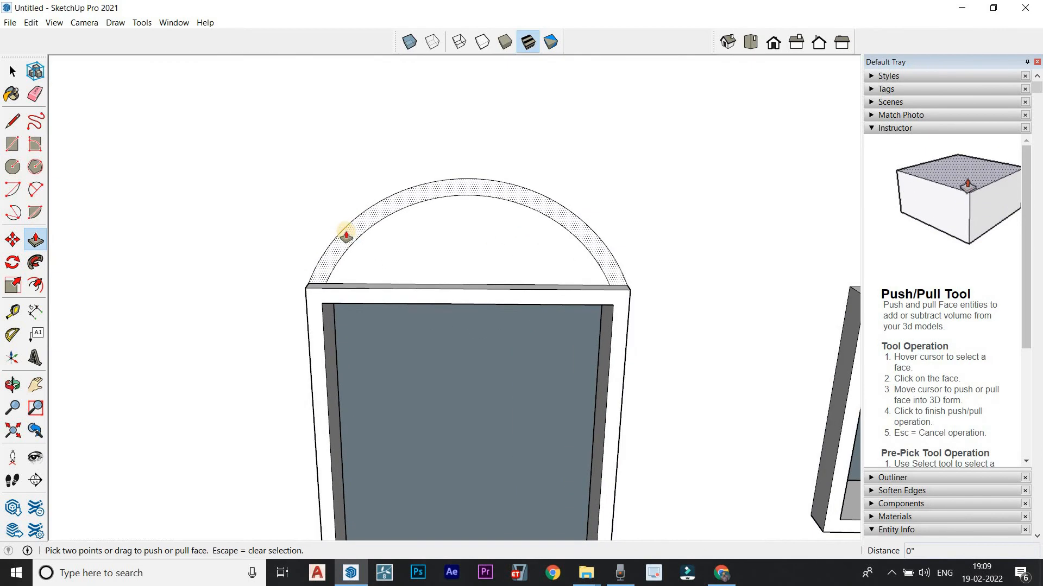
click(345, 232)
click(316, 298)
scroll(460, 239, down, 1)
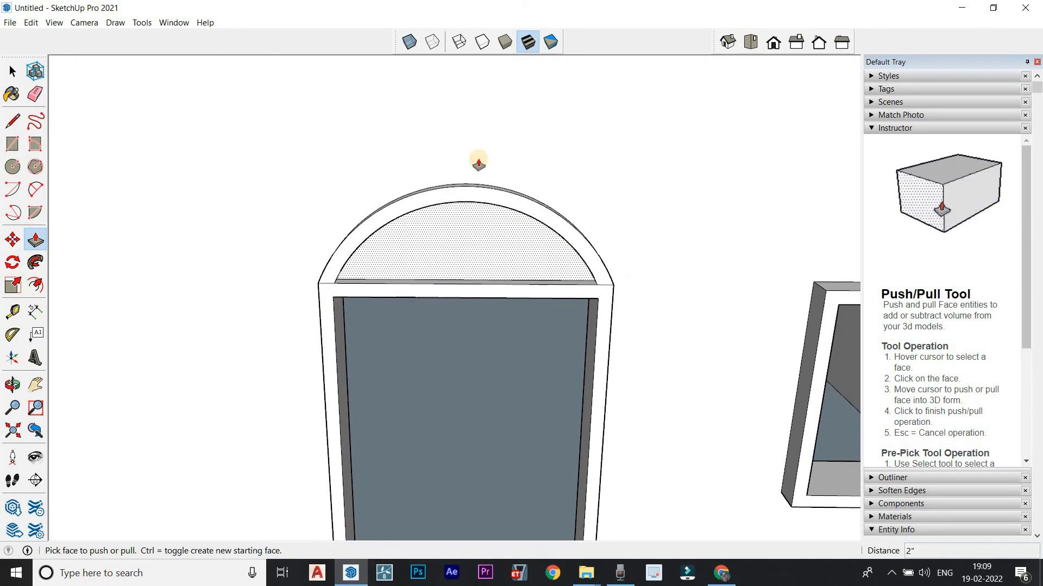
Step: Delete the half-round wall face inside the door arch and the face behind it to open the arch into the room
scroll(474, 184, down, 4)
middle_drag(552, 295, 586, 203)
scroll(514, 319, down, 3)
middle_drag(572, 392, 84, 116)
click(12, 71)
scroll(552, 280, up, 5)
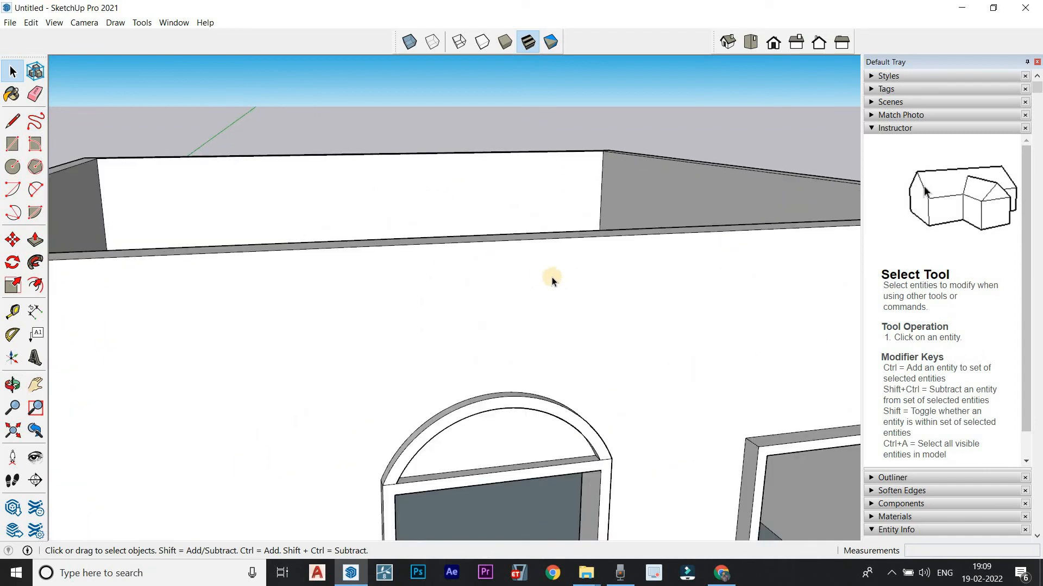
scroll(551, 280, down, 2)
click(490, 414)
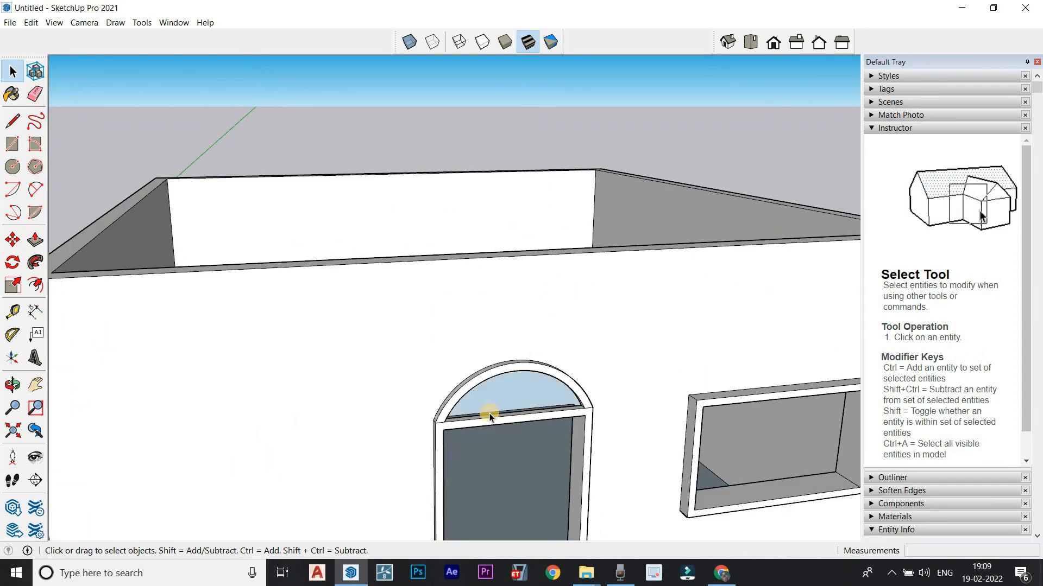
middle_drag(577, 461, 515, 395)
scroll(516, 395, up, 2)
key(Delete)
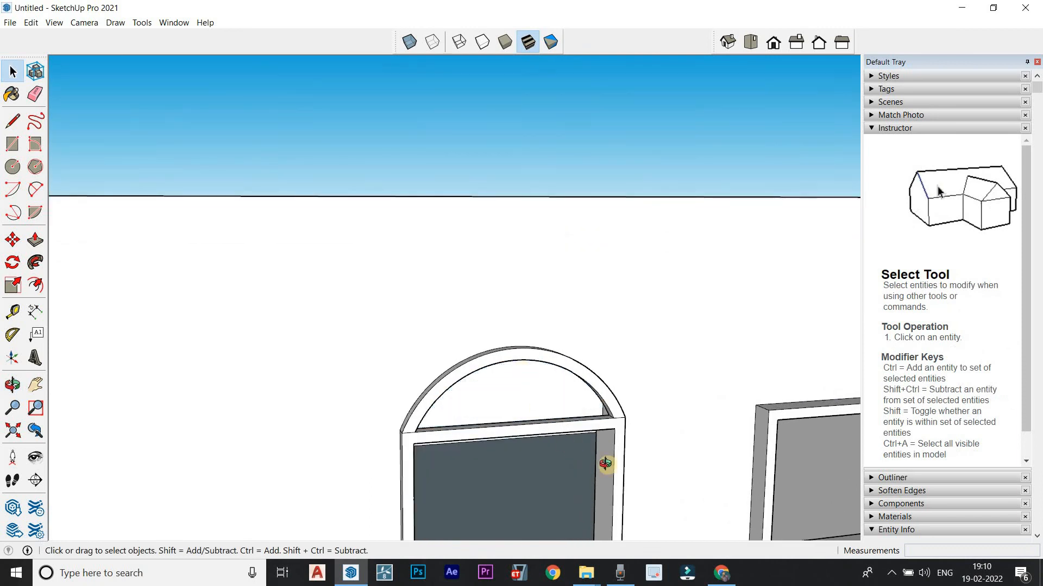
Step: Examine the opened door arch and the whole room from several angles
middle_drag(605, 463, 588, 297)
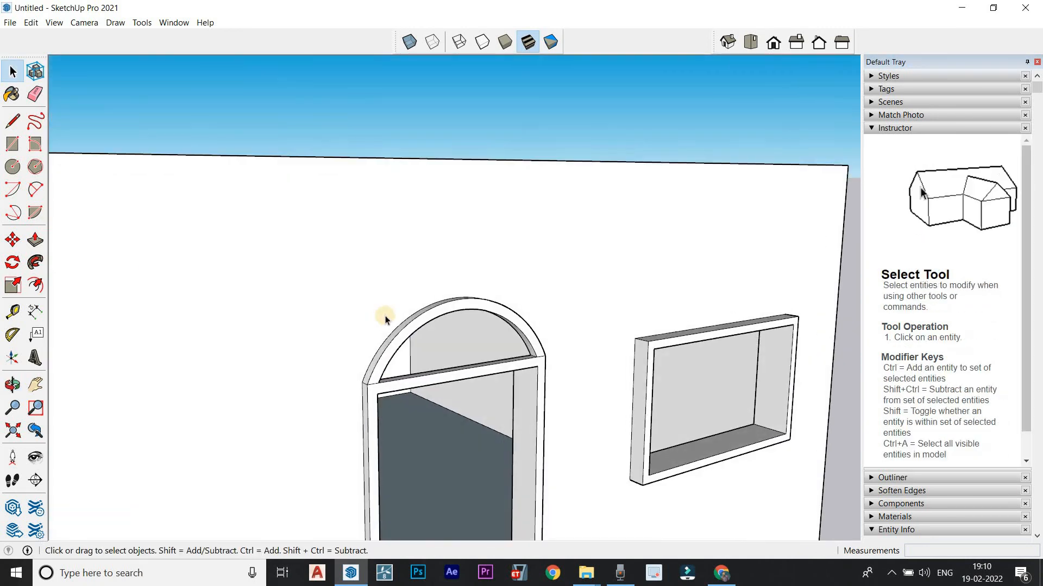
middle_drag(452, 340, 382, 275)
scroll(416, 288, down, 3)
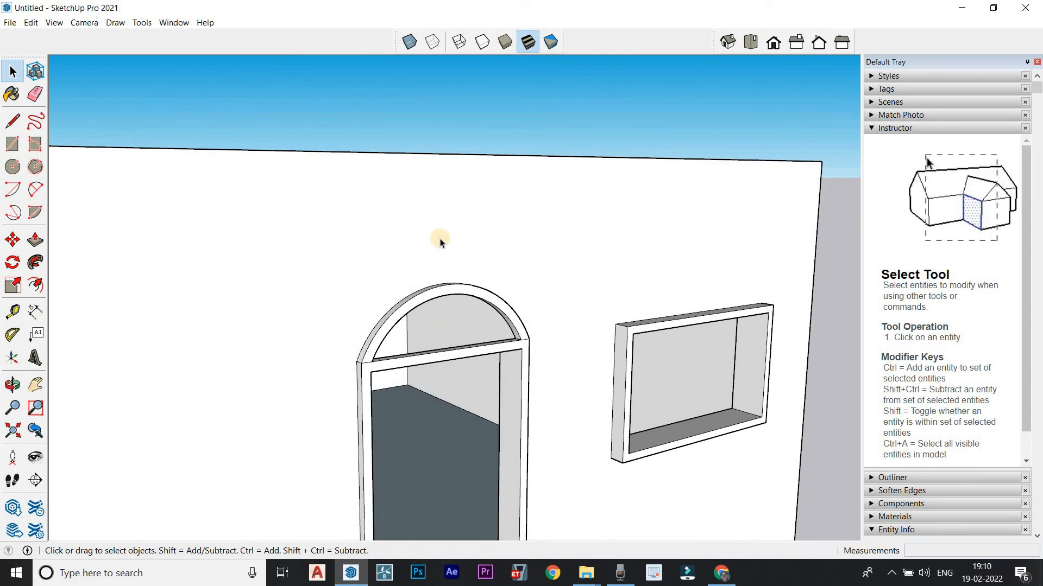
scroll(440, 241, down, 3)
scroll(523, 239, down, 3)
middle_drag(522, 239, 379, 315)
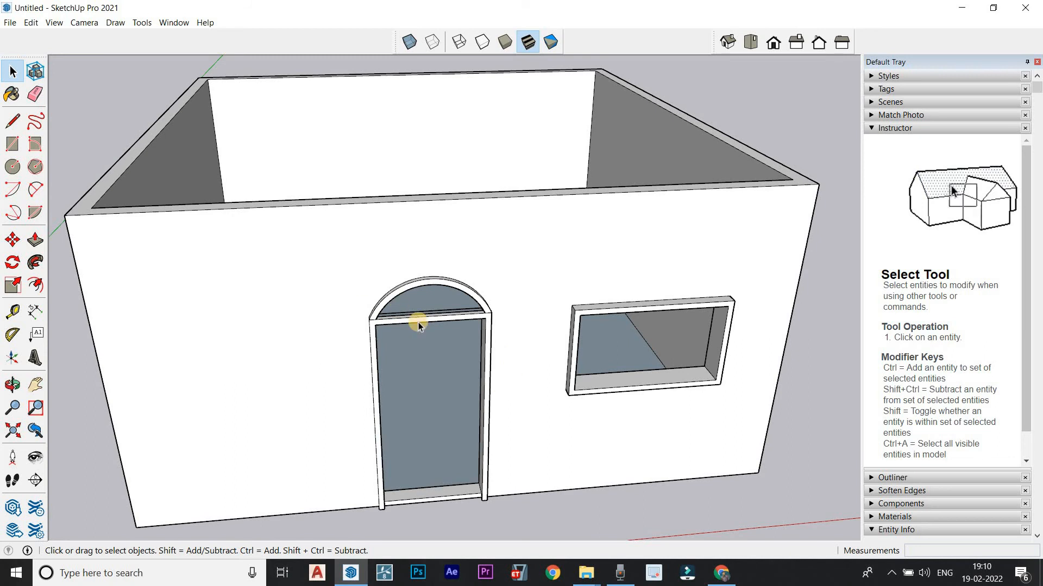
middle_drag(531, 245, 56, 186)
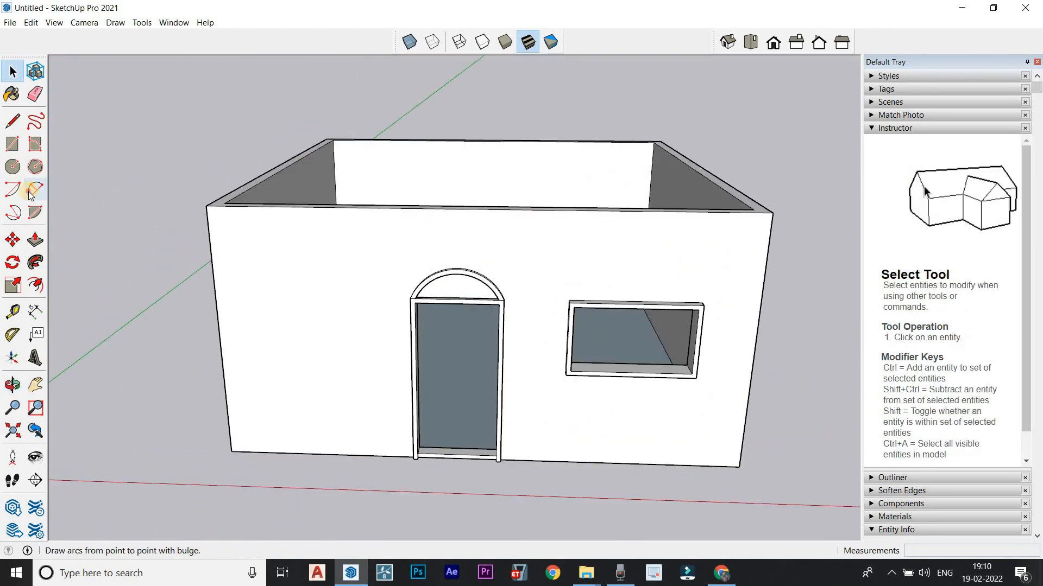
Step: Draw a 2-Point Arc on the wall above the window, spanning the frame's upper corners and bulging upward
click(32, 191)
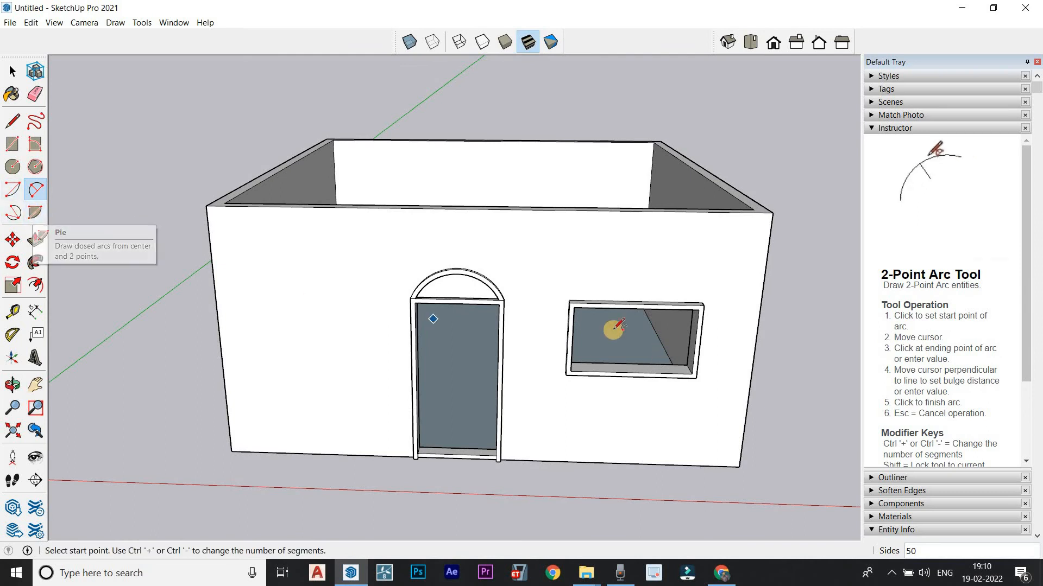
scroll(598, 338, up, 5)
click(524, 270)
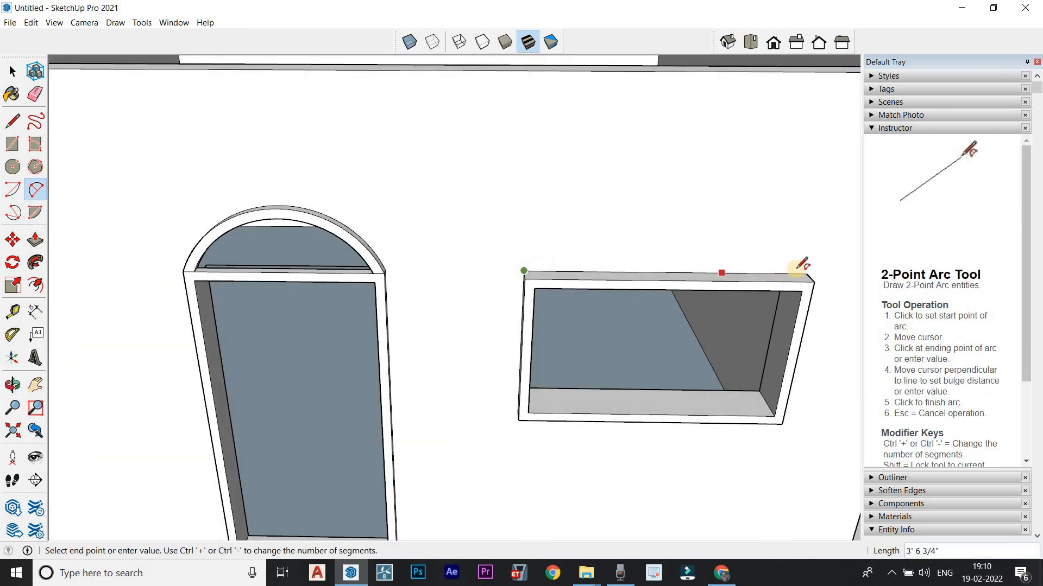
click(808, 272)
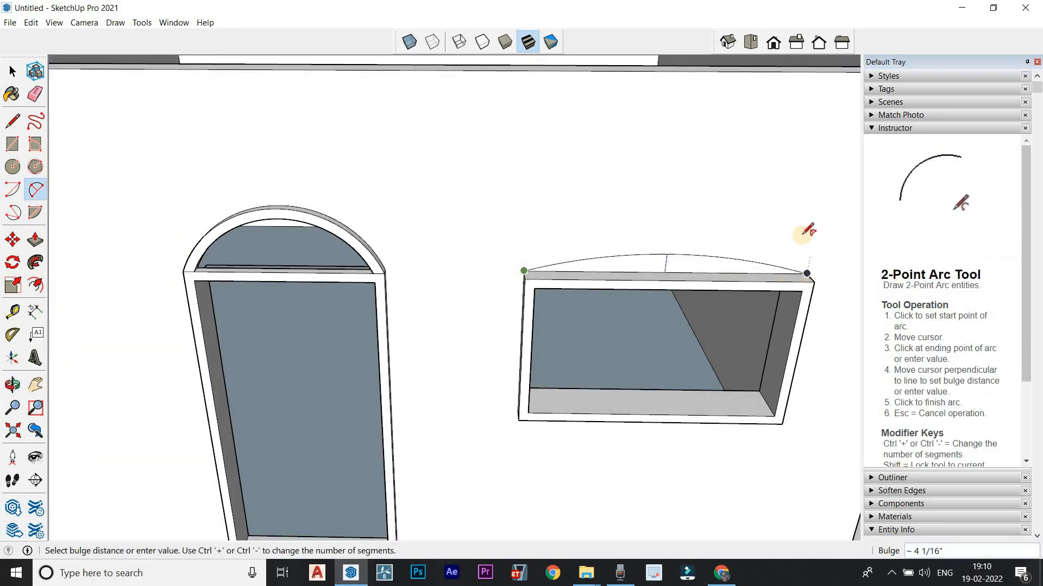
click(803, 205)
mouse_move(719, 333)
middle_down()
mouse_move(701, 246)
mouse_move(625, 217)
middle_up()
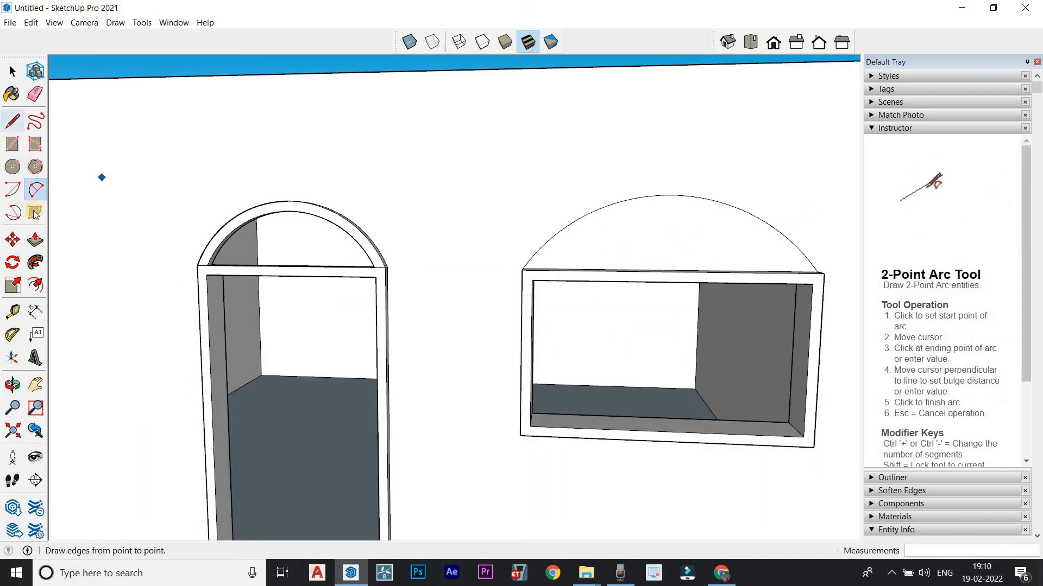
Step: Offset the outline of the arched face above the window inward by about 1 3/4"
click(36, 284)
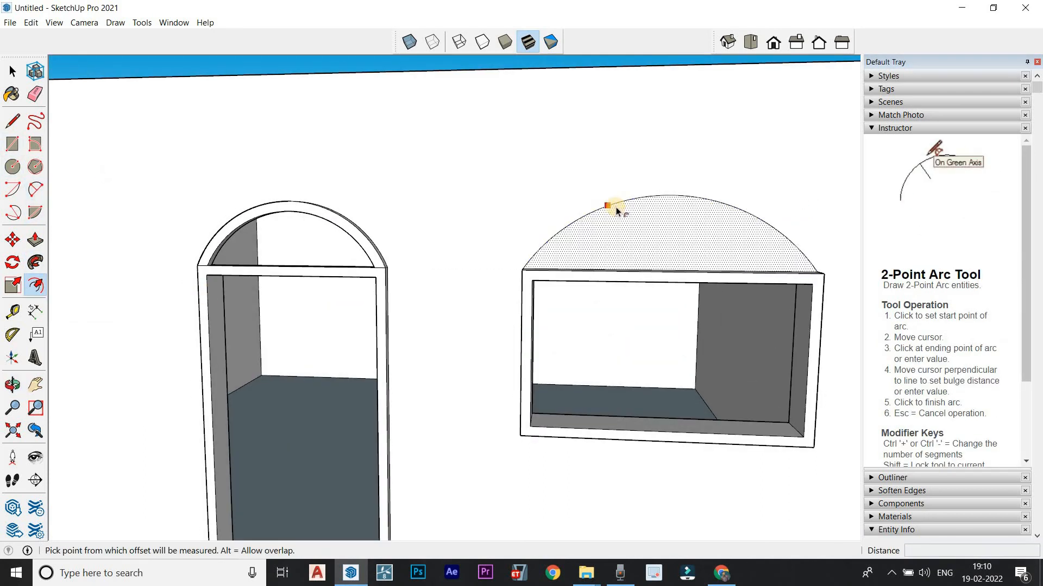
click(618, 211)
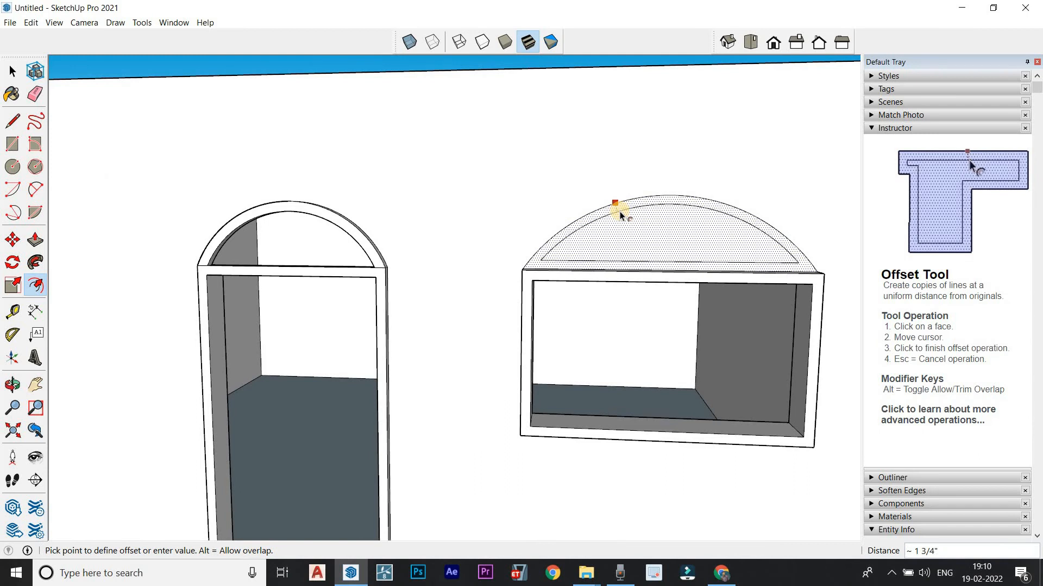
click(621, 210)
Step: Push/Pull the arched band above the window 4" outward, flush with the front of the window frame
click(35, 239)
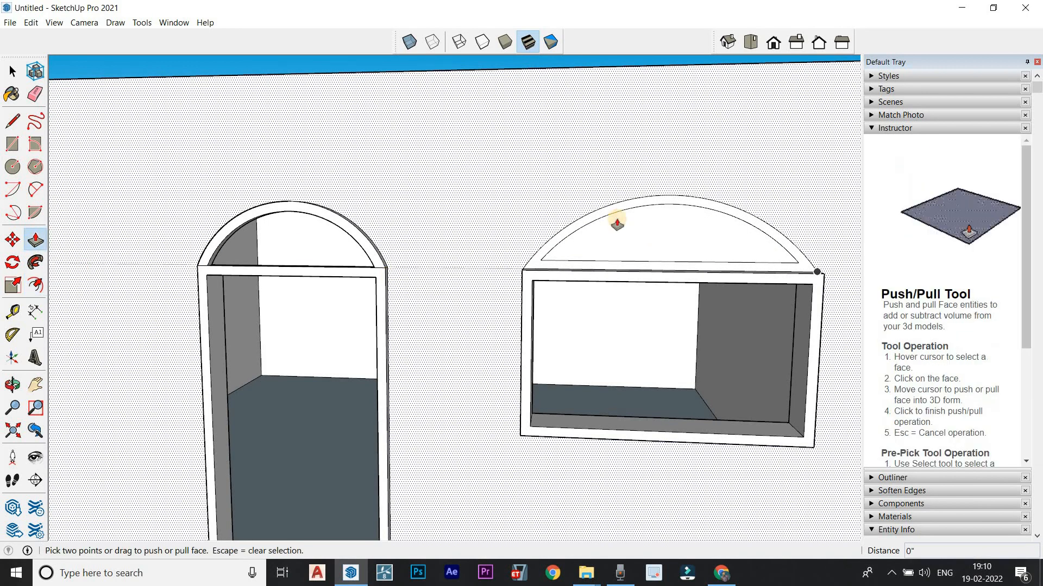
scroll(581, 225, up, 4)
click(589, 219)
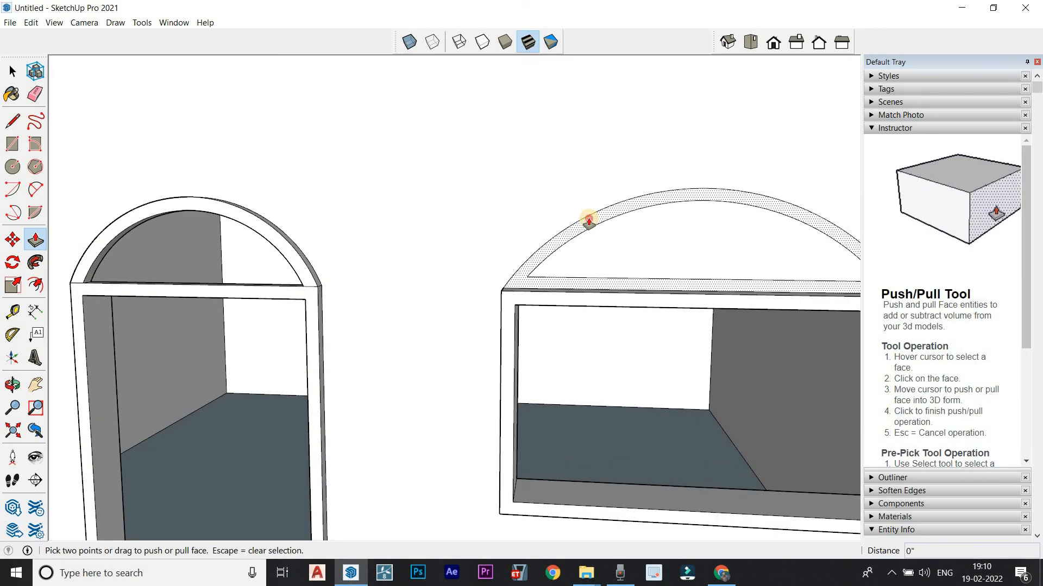
middle_drag(520, 319, 476, 202)
click(511, 336)
scroll(481, 233, down, 4)
middle_drag(526, 259, 521, 239)
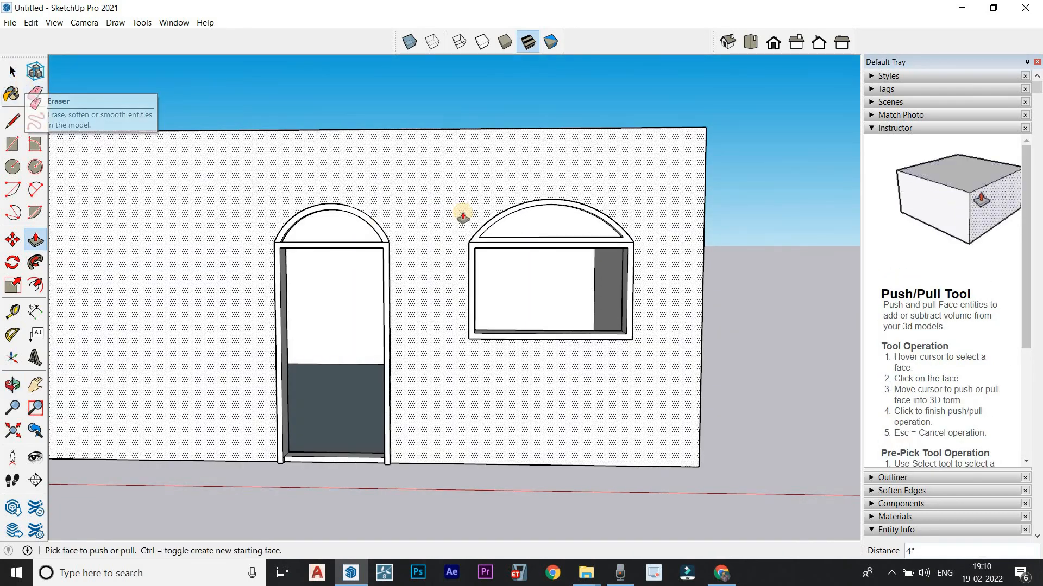
Step: Delete the wall face inside the window arch and the face behind it to open the arch into the room
click(12, 70)
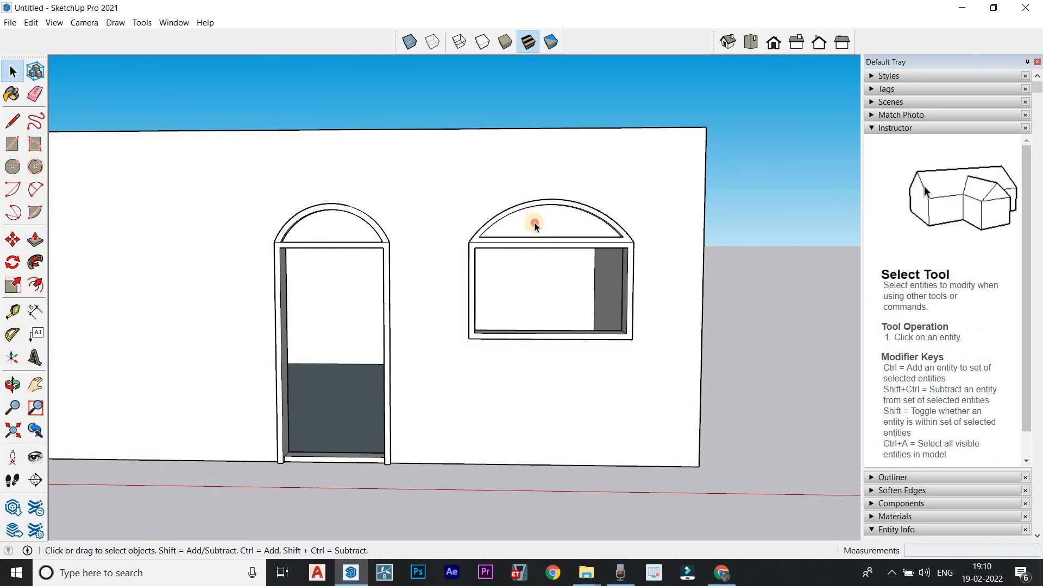
middle_drag(535, 227, 428, 374)
scroll(427, 371, down, 5)
middle_drag(346, 359, 312, 383)
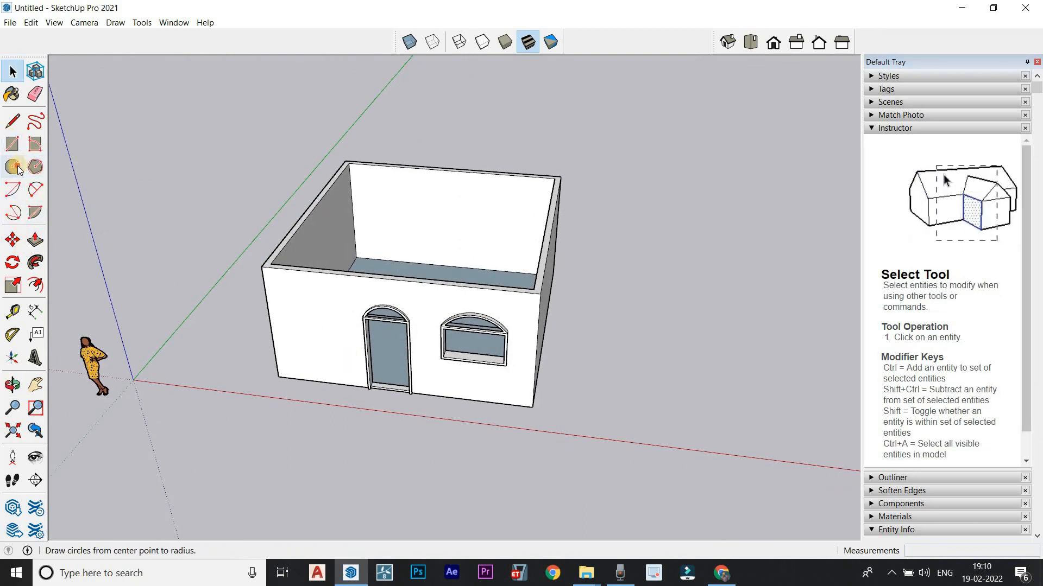
Step: Draw a circle with a radius of about 11' 10 3/4" on the ground beside the room
click(15, 167)
scroll(165, 260, down, 2)
middle_drag(163, 261, 577, 305)
scroll(579, 266, up, 2)
click(577, 261)
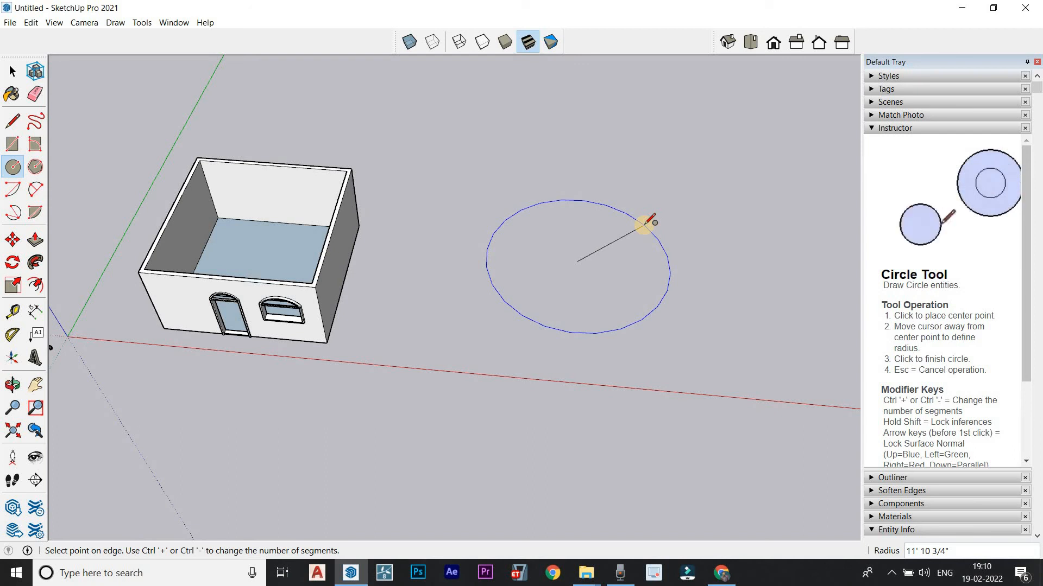
click(644, 224)
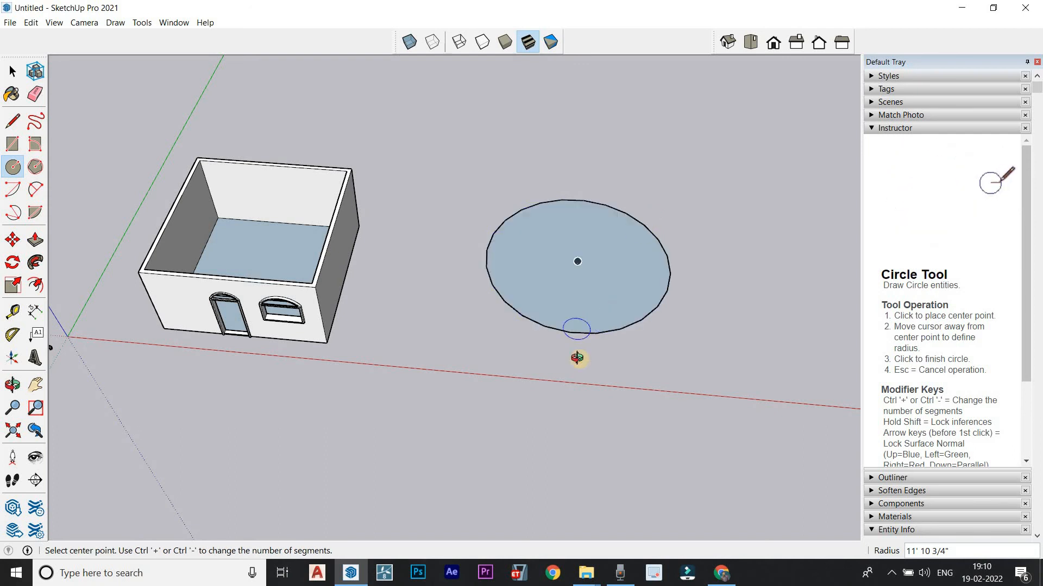
Step: Set the number of sides to 100 for the large circle and for new circles
middle_drag(570, 357, 554, 319)
scroll(556, 319, up, 4)
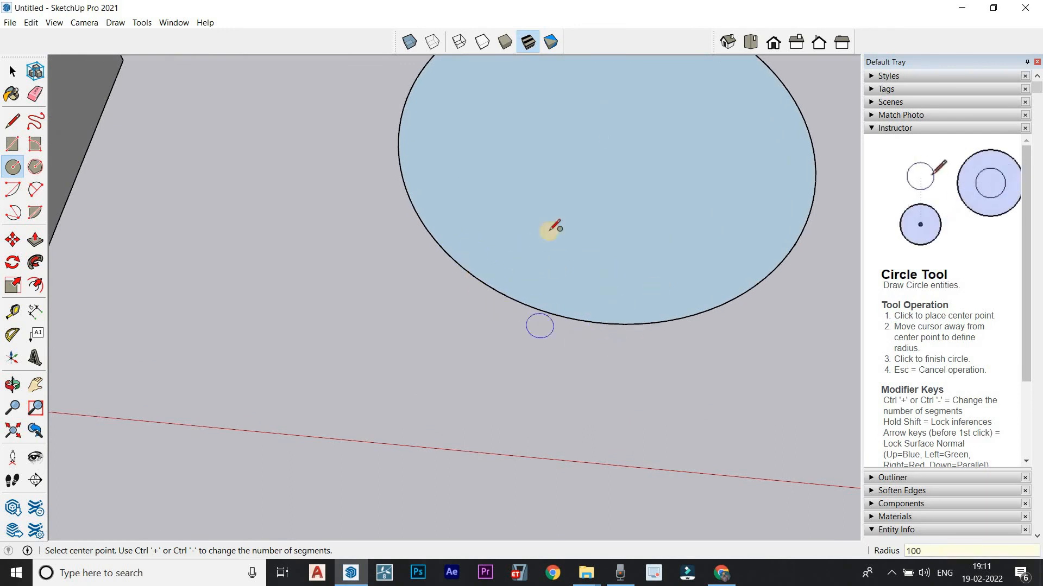
scroll(553, 228, down, 4)
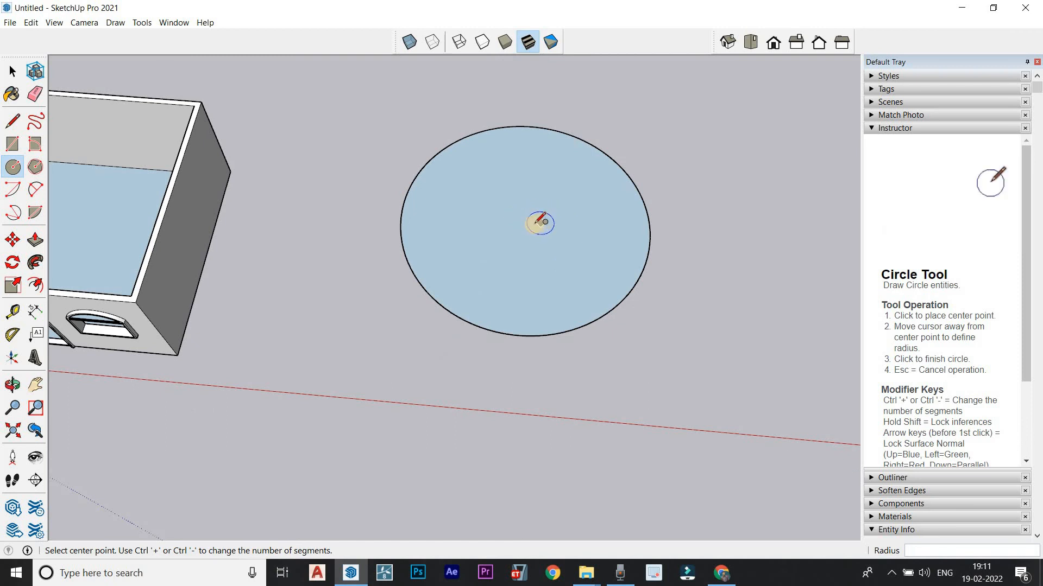
scroll(526, 223, up, 2)
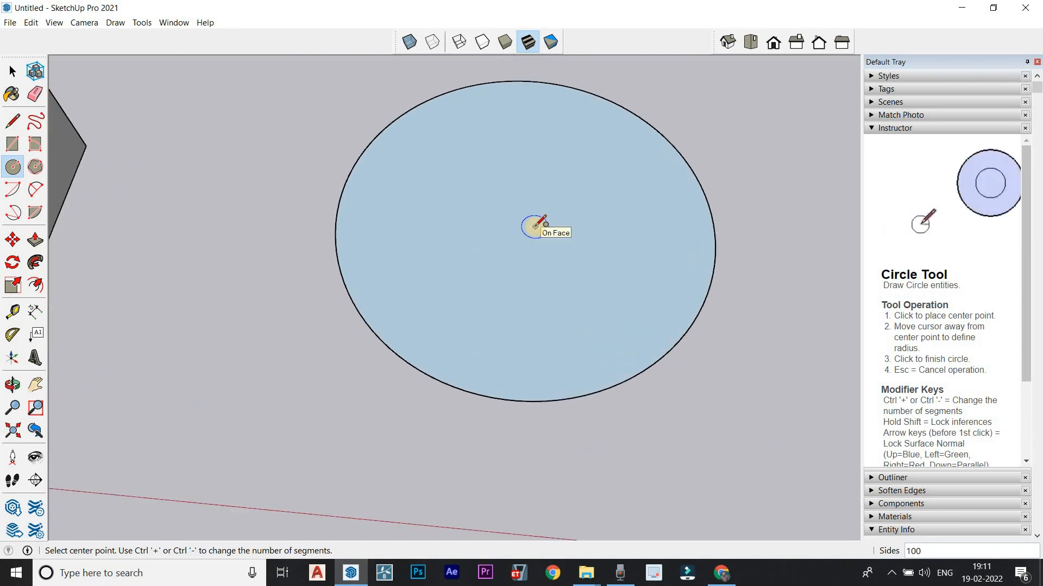
Step: Draw three concentric circles inside the large circle, with radii of about 9' 3 5/8", 6' 3 13/16" and 2' 8 3/8"
click(534, 226)
click(642, 145)
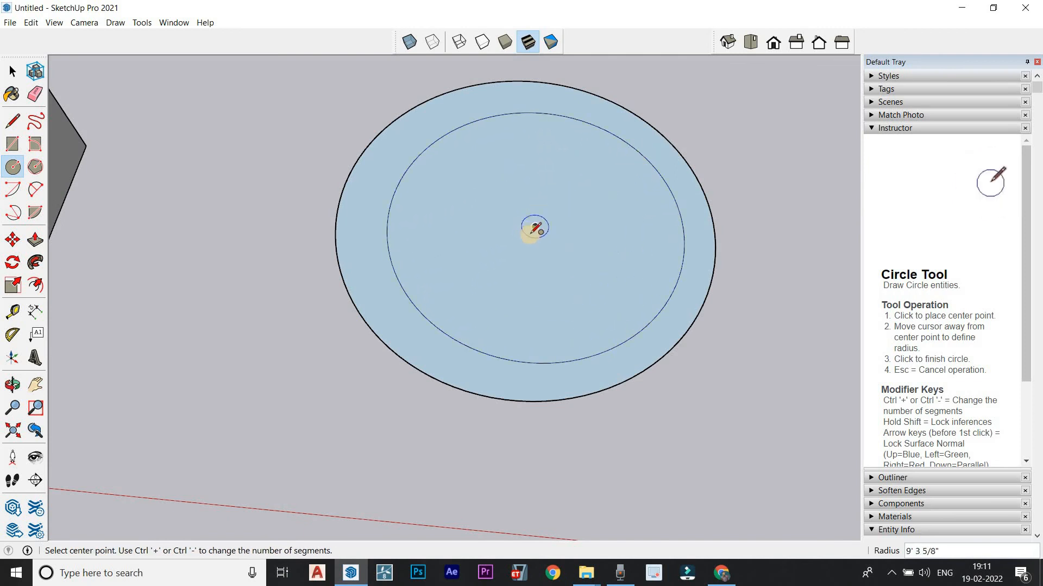
click(535, 226)
click(614, 176)
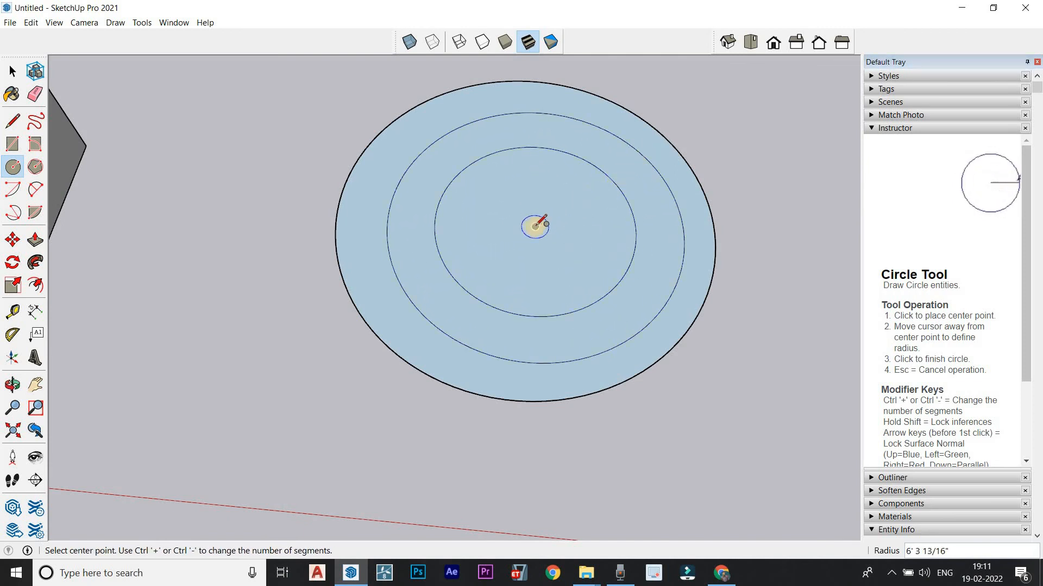
click(535, 226)
click(562, 200)
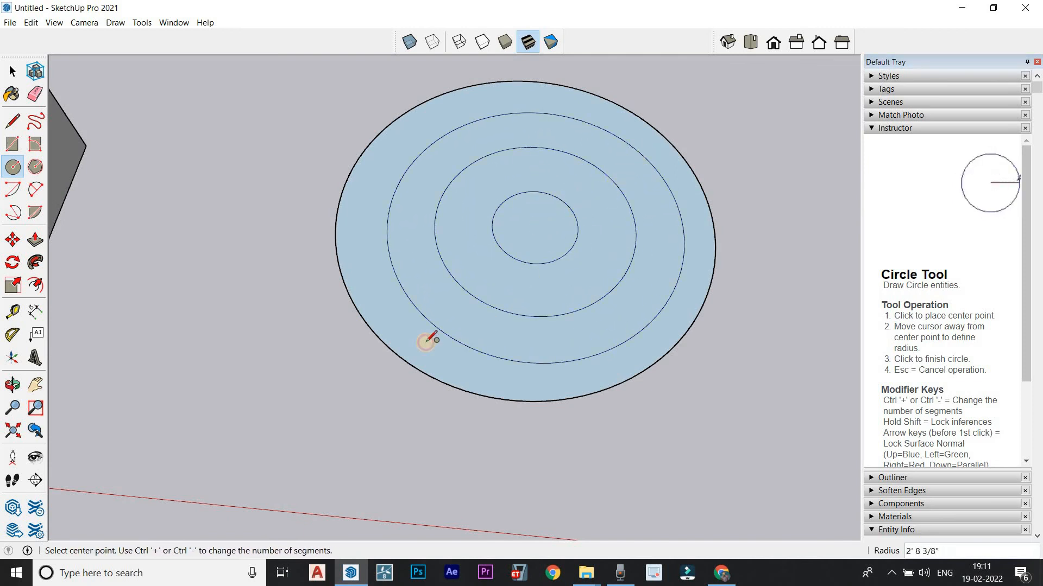
Step: Push/Pull the innermost disc up about 9' 10 5/8" and the ring around it up about 5' 9 13/16"
click(36, 242)
click(551, 249)
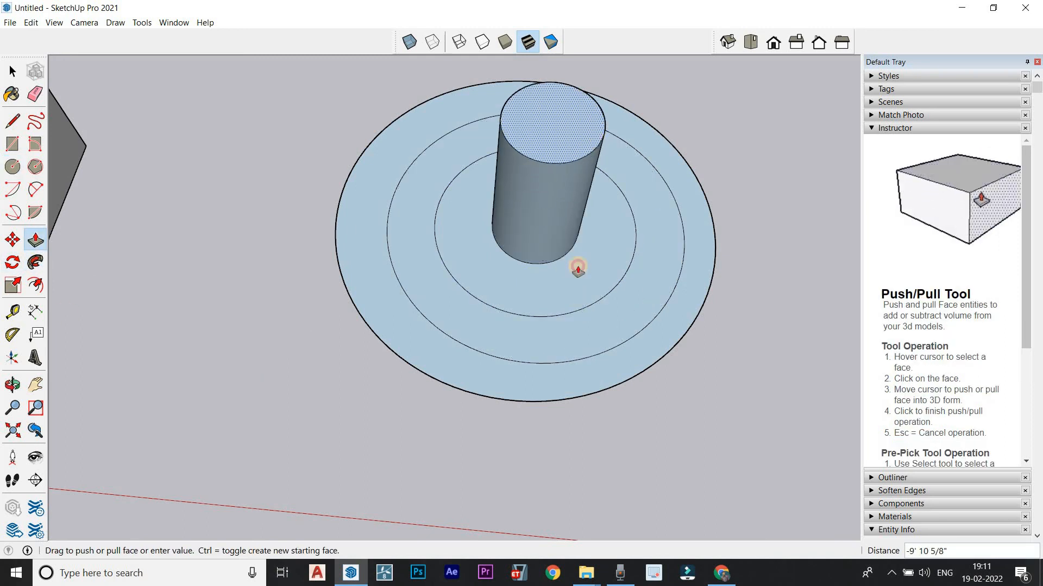
click(578, 268)
mouse_move(578, 267)
middle_down()
mouse_move(610, 186)
mouse_move(576, 267)
middle_up()
click(575, 268)
click(552, 302)
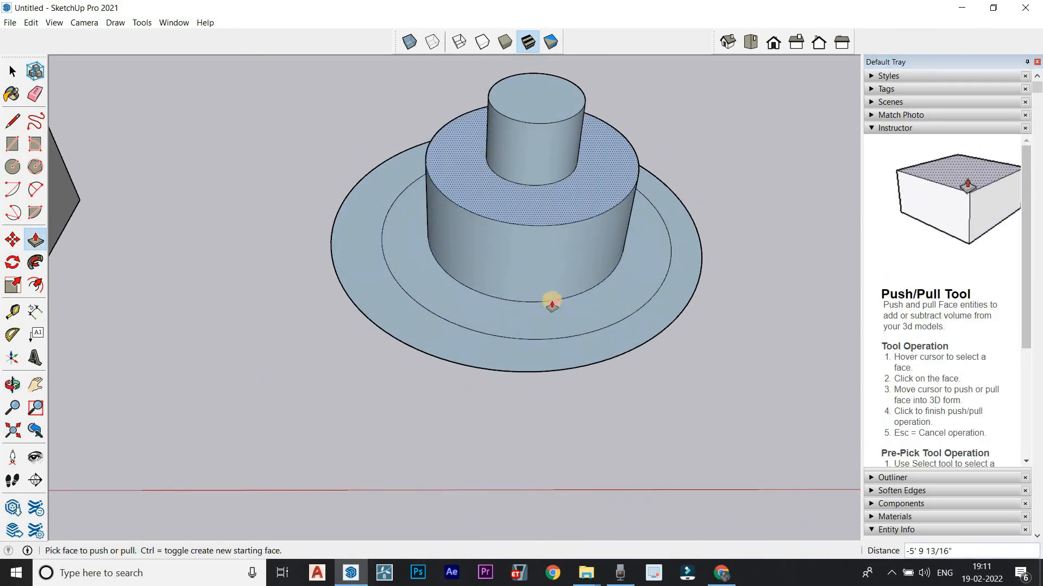
Step: Push/Pull the third ring up about 3' 7 5/16" and the outermost ring down about 1' 6 9/16"
click(553, 304)
click(557, 321)
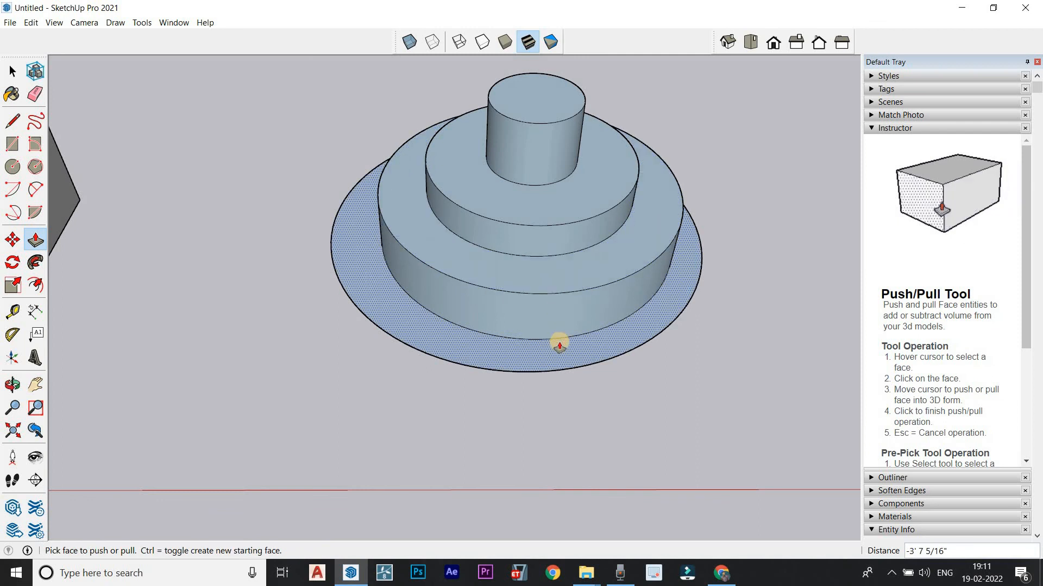
click(560, 346)
click(559, 414)
middle_drag(559, 414, 414, 386)
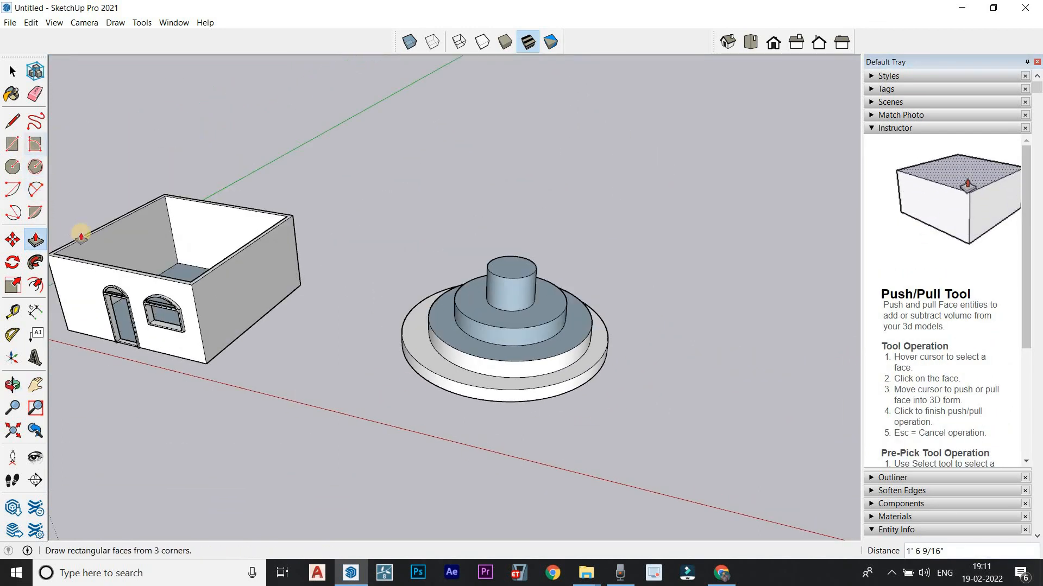
Step: Push/Pull the top of the central cylinder up by about 42' 1 9/16" to form a tall column
click(503, 262)
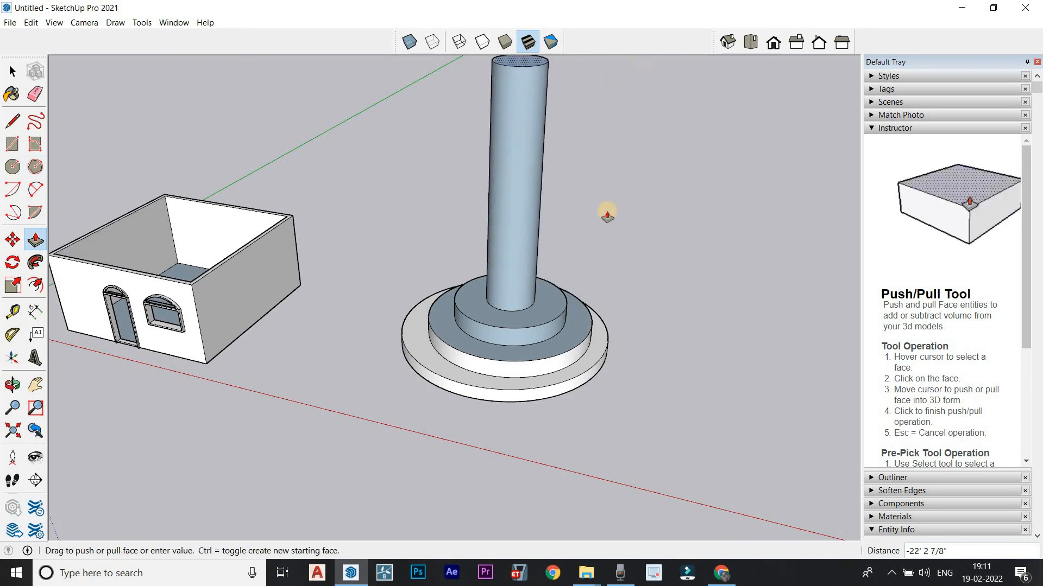
scroll(604, 209, down, 5)
middle_drag(643, 314, 650, 287)
click(678, 107)
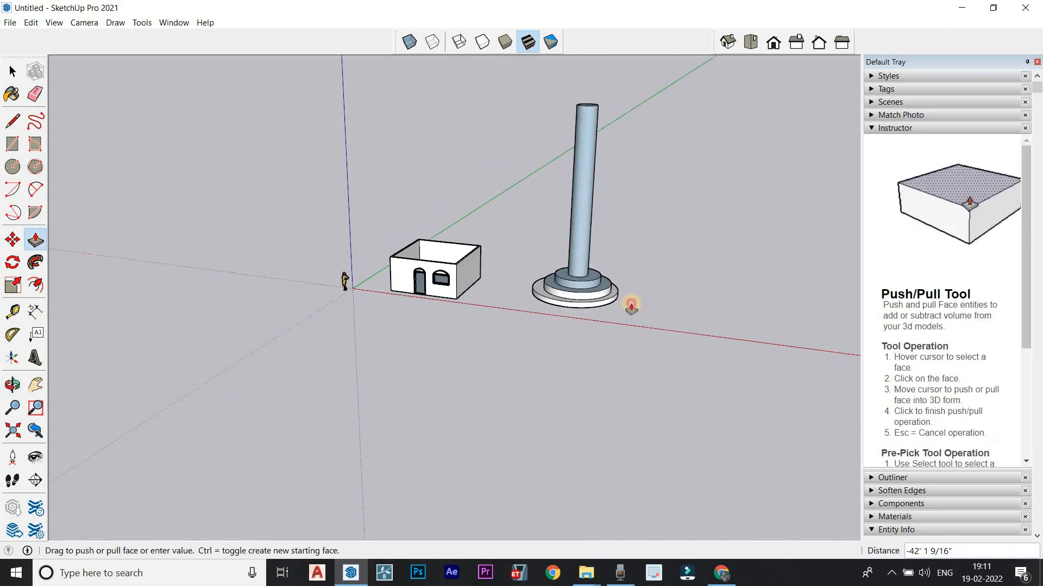
Step: Examine the stepped circular column and the room with its arched door and window from several angles
middle_drag(721, 379, 544, 363)
scroll(633, 201, up, 3)
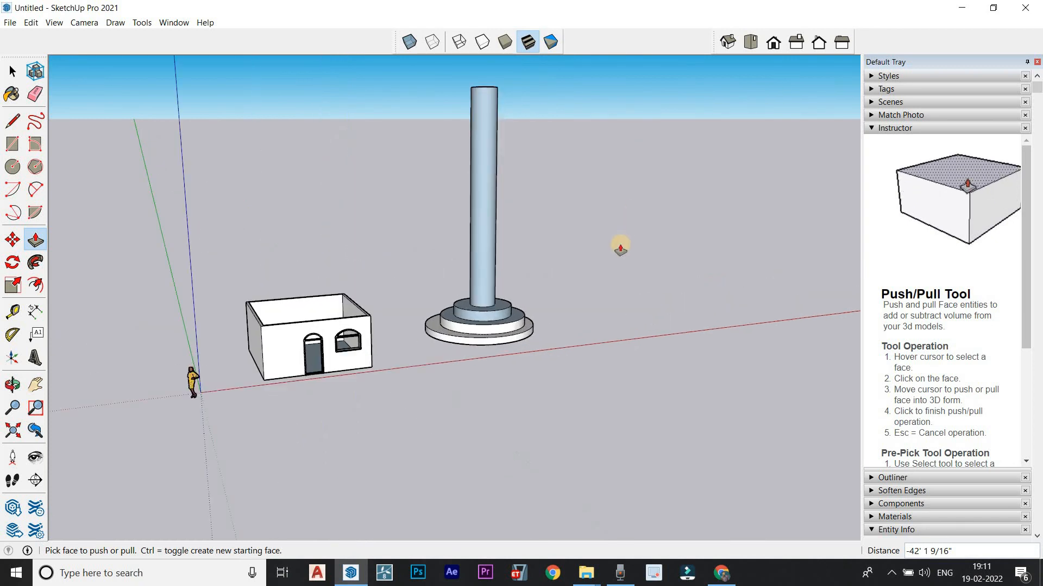
middle_drag(619, 245, 447, 333)
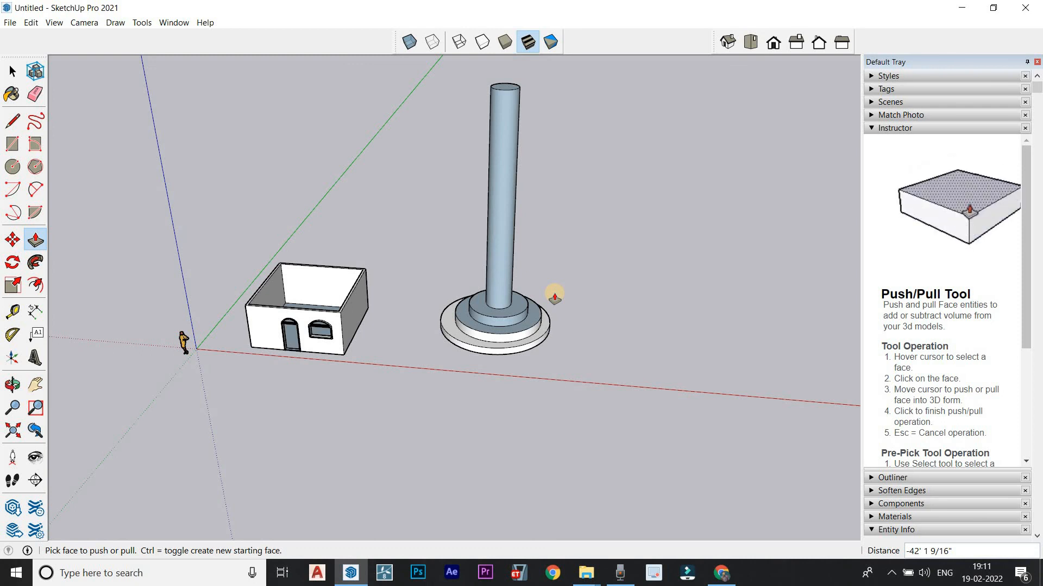
middle_drag(497, 298, 598, 366)
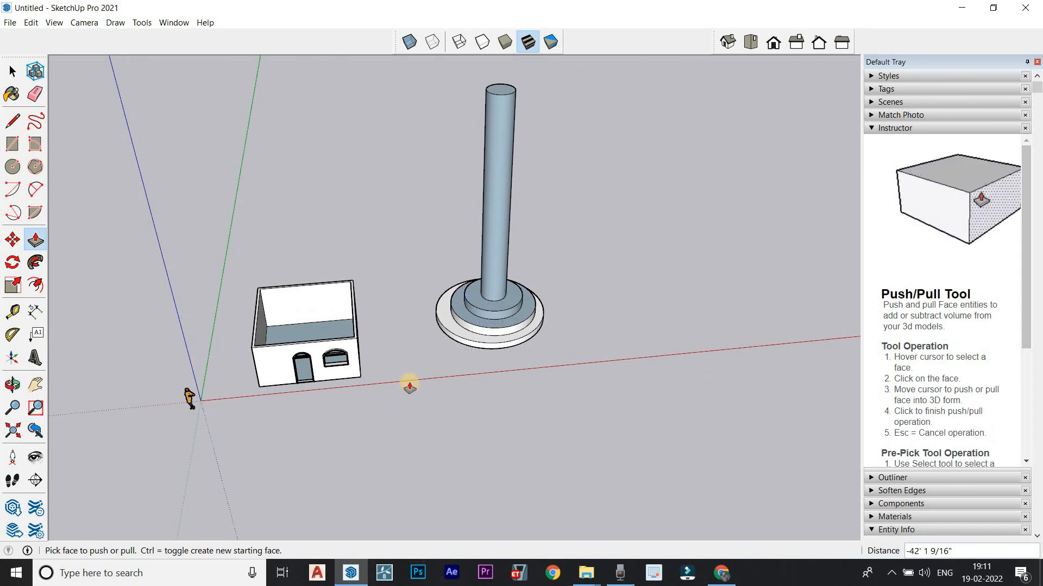
middle_drag(293, 362, 272, 304)
scroll(270, 298, up, 5)
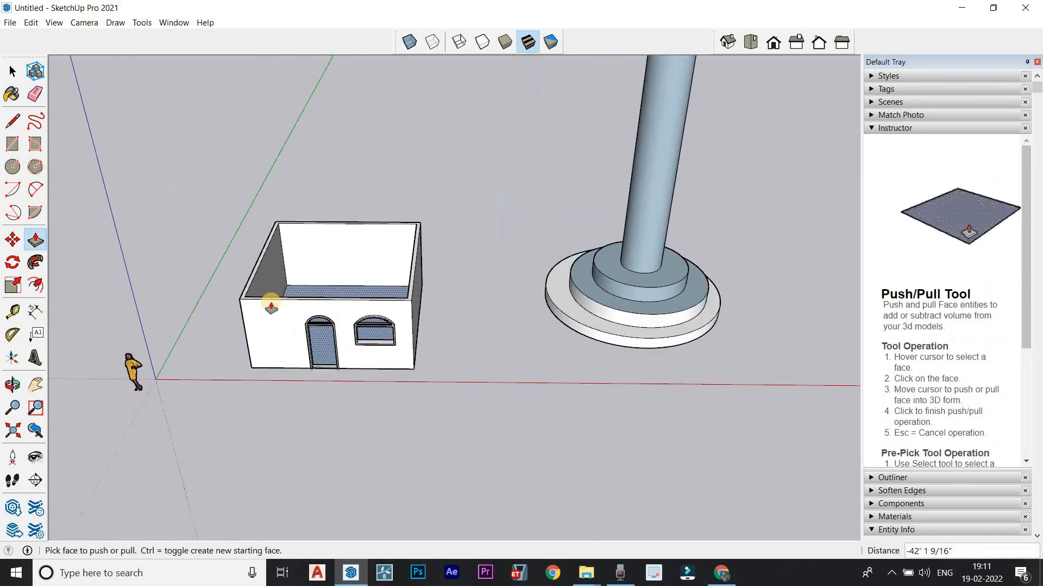
key(o)
middle_drag(417, 311, 447, 344)
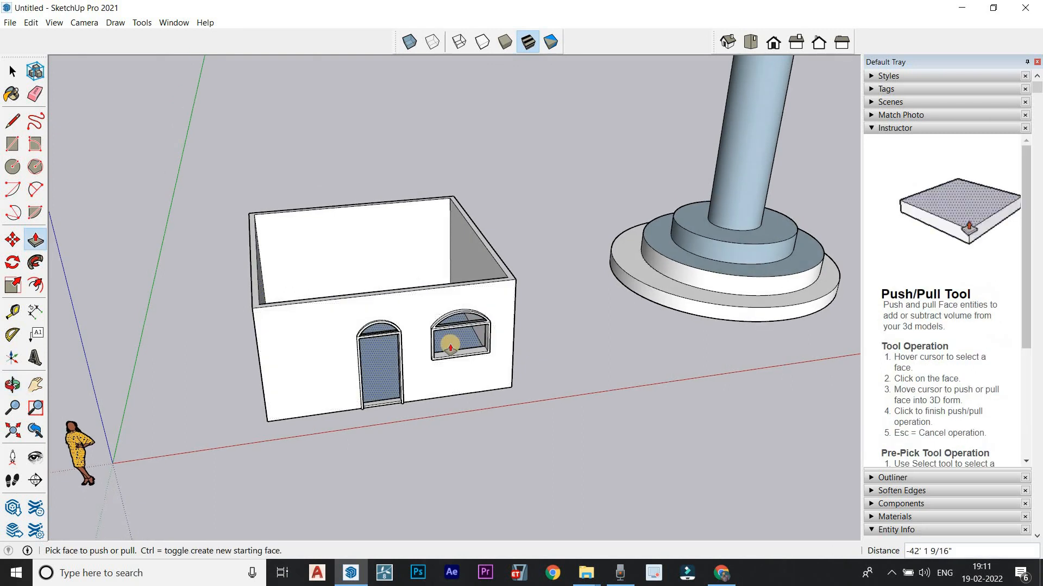
scroll(446, 345, up, 2)
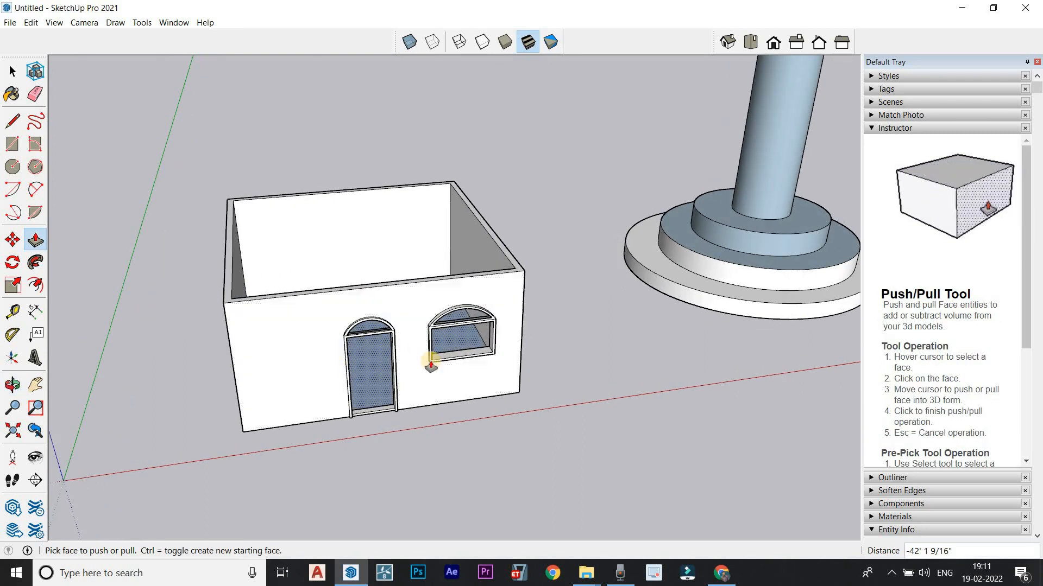
middle_drag(472, 425, 284, 397)
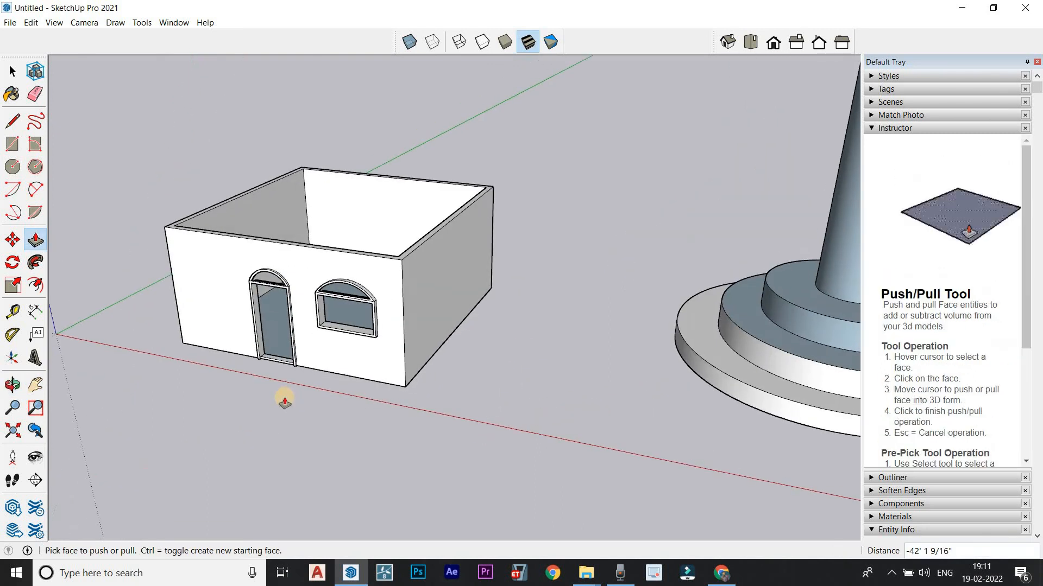
scroll(283, 398, down, 3)
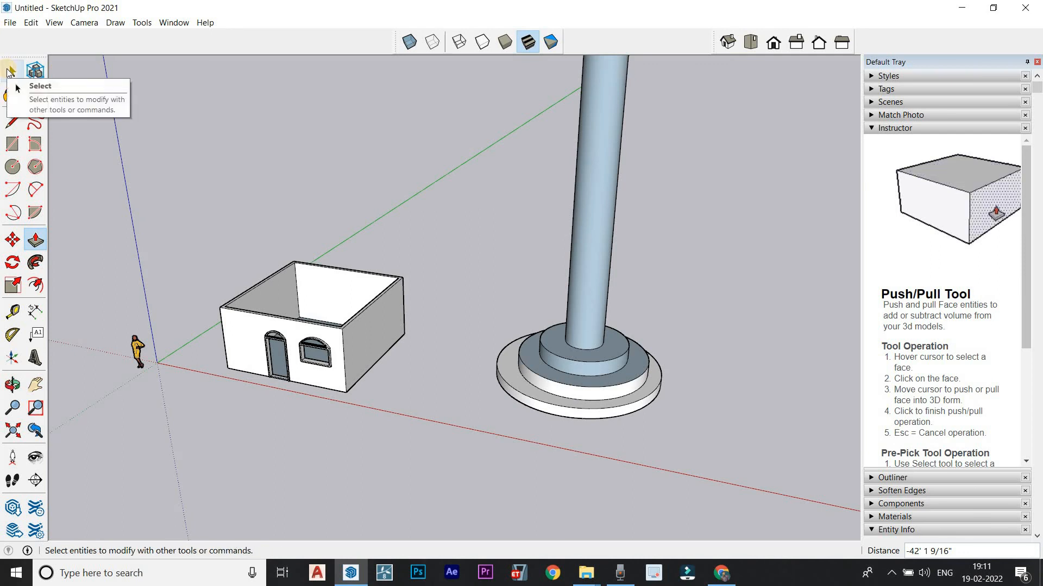
click(11, 70)
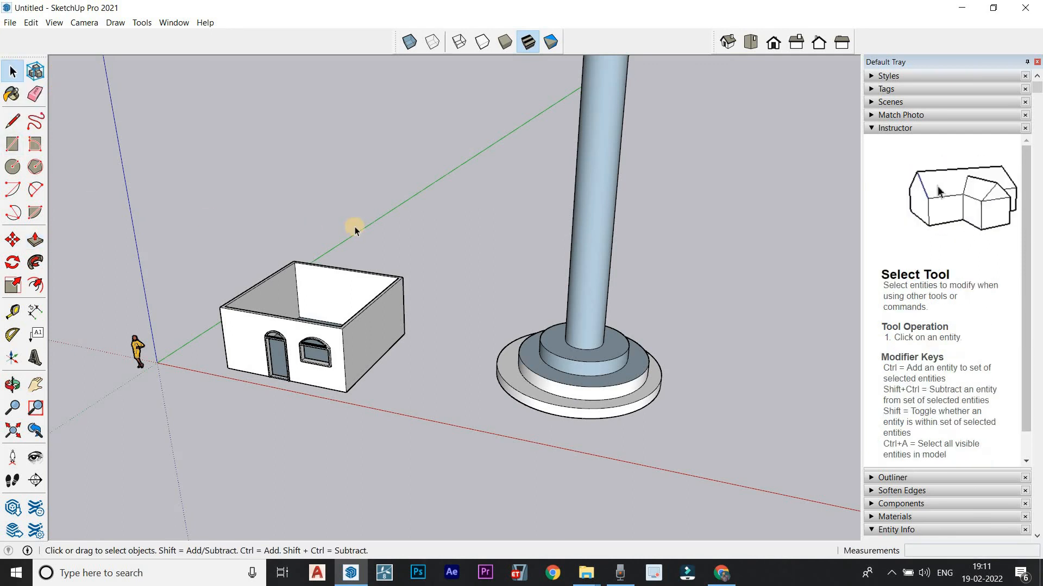
middle_drag(354, 229, 433, 400)
scroll(435, 398, down, 2)
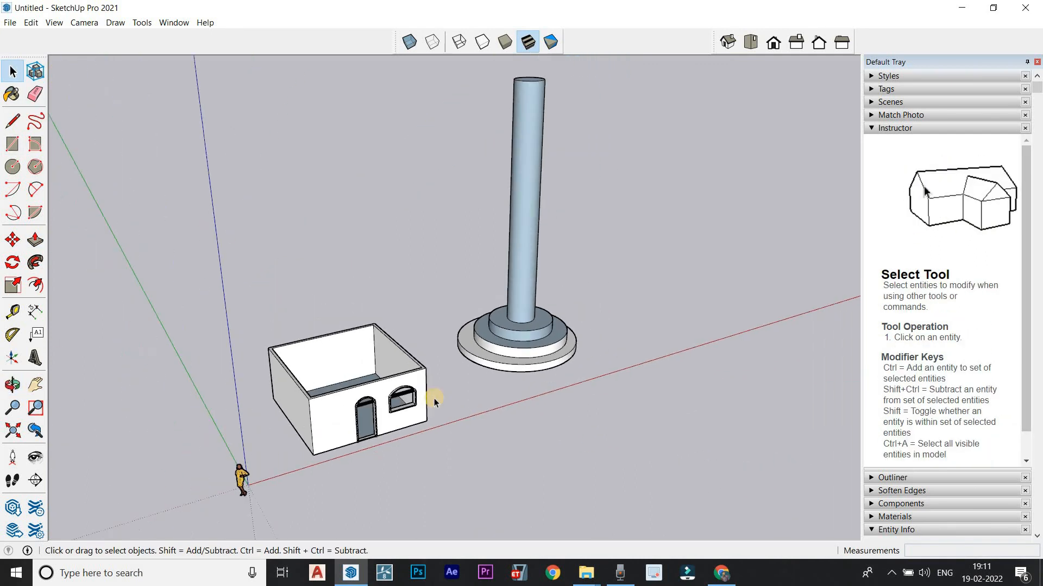